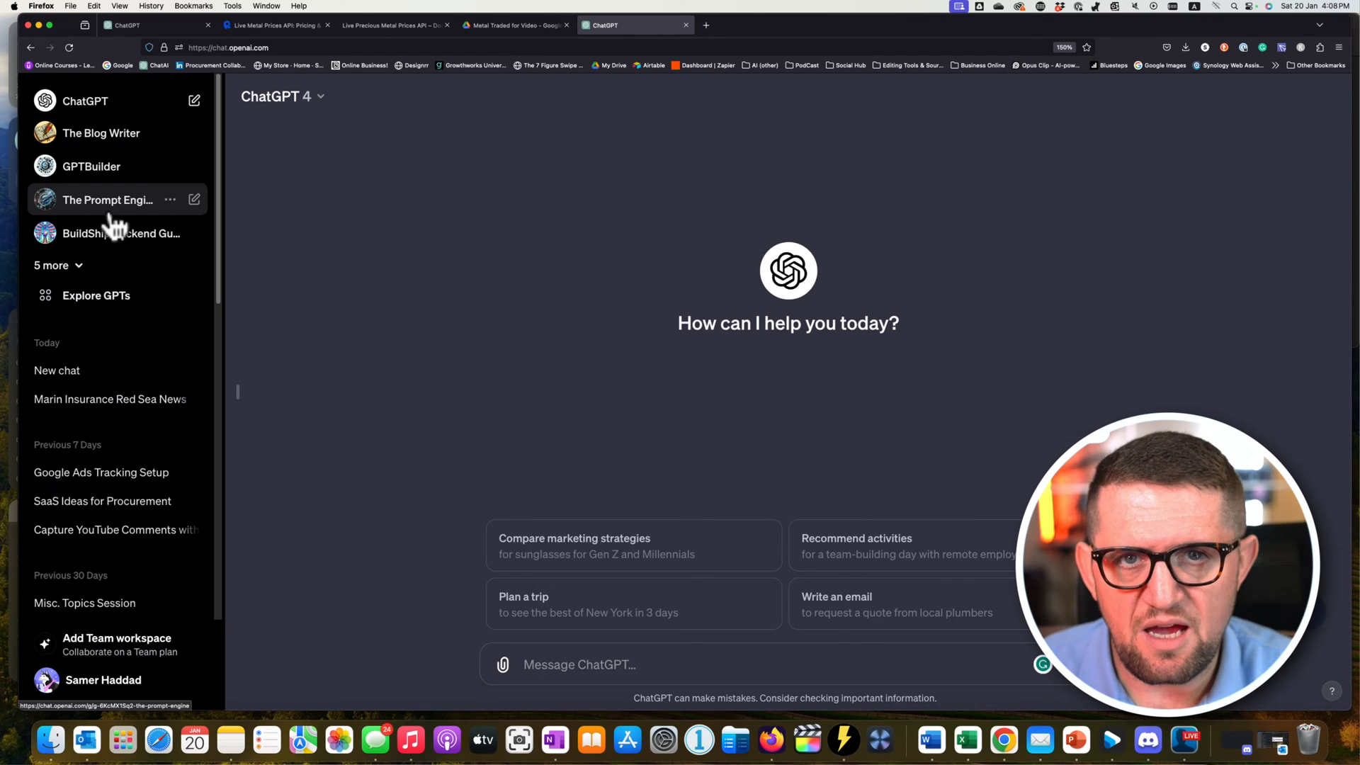
Explore the public GPT store and examine its trending, DALL·E, Writing, Productivity and Research & Analysis listings.
{"action": "left_click", "coordinate": [105, 311]}
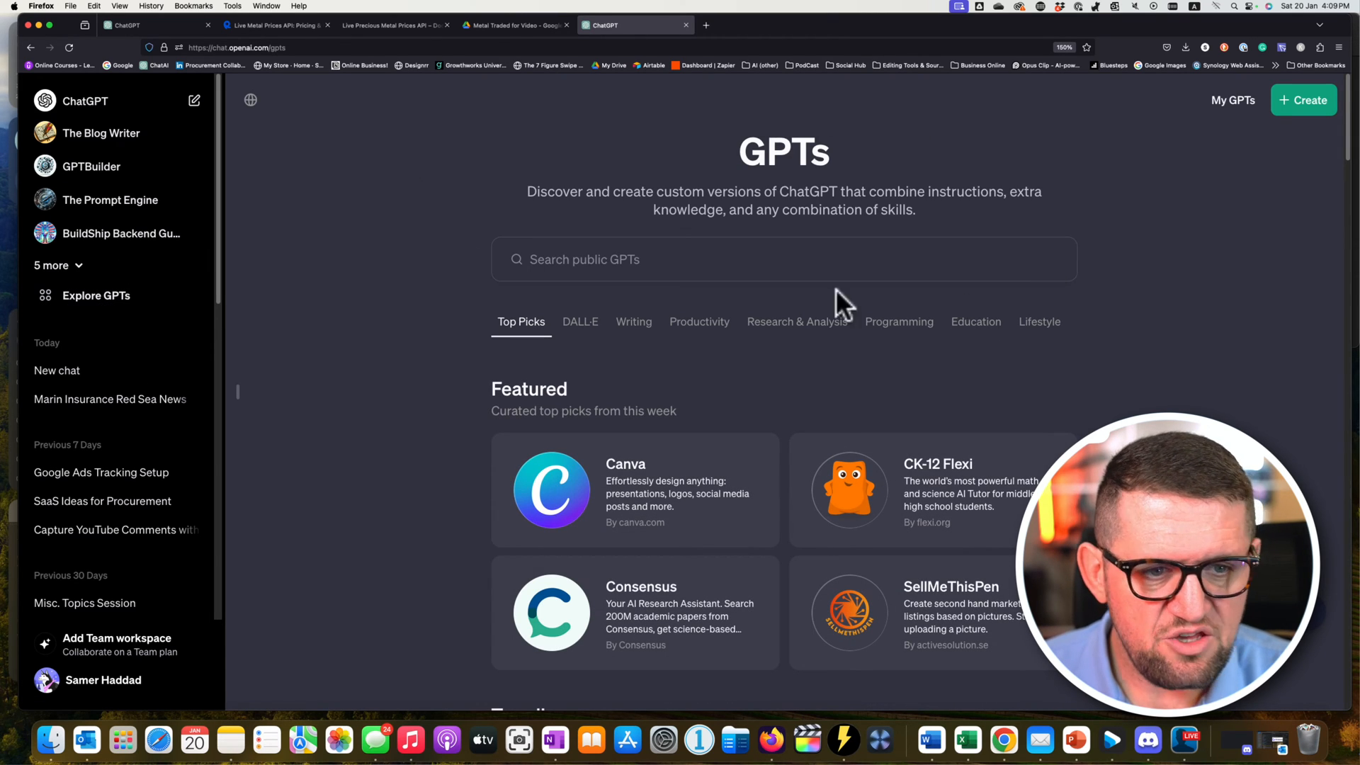
{"action": "scroll", "coordinate": [779, 191], "scroll_direction": "down", "scroll_amount": 15}
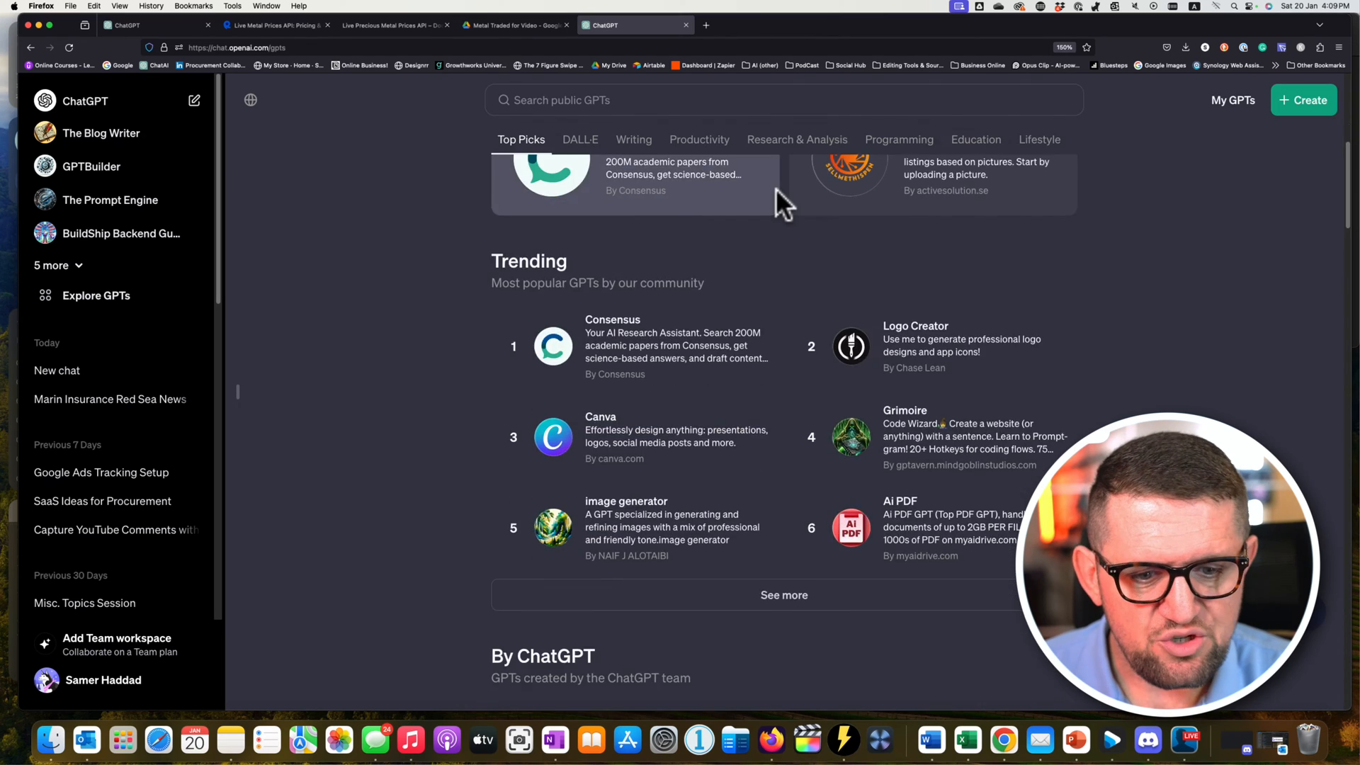
{"action": "scroll", "coordinate": [779, 208], "scroll_direction": "down", "scroll_amount": 6}
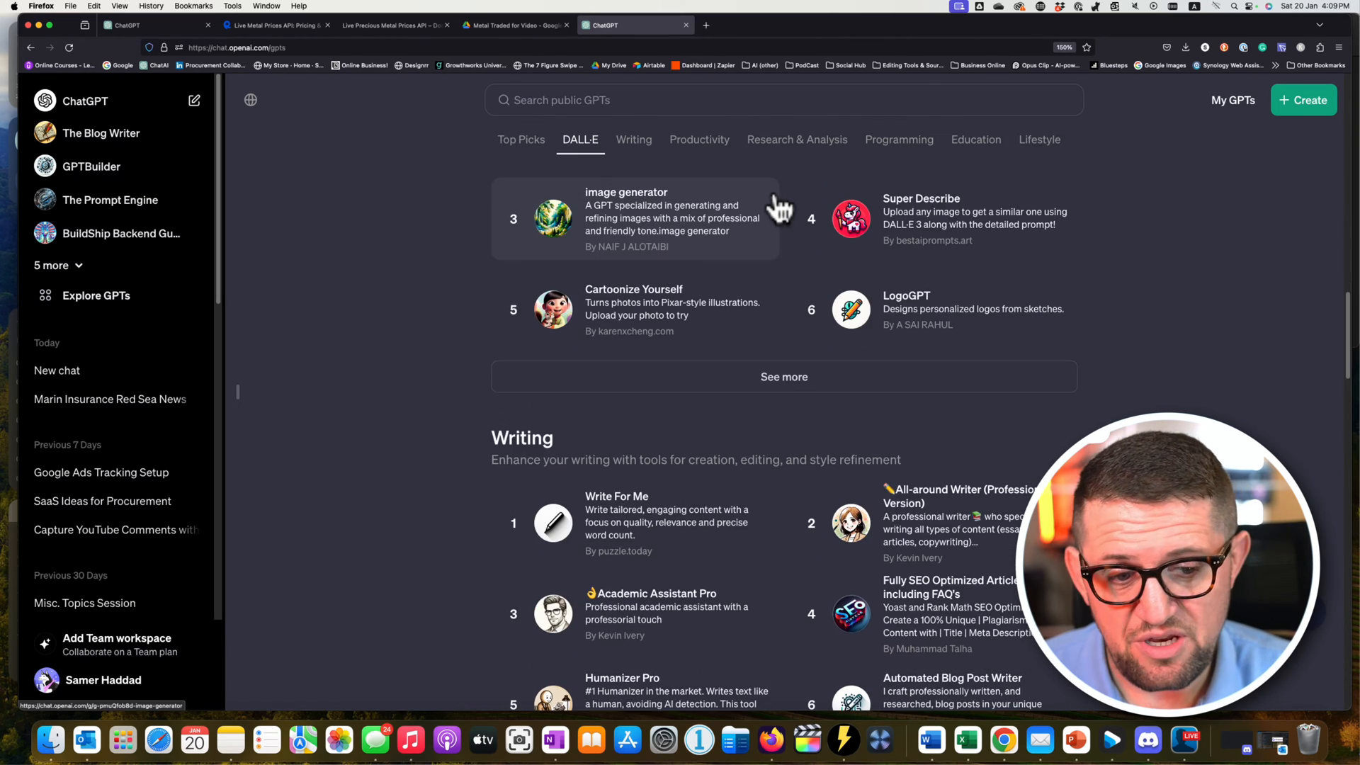
{"action": "scroll", "coordinate": [775, 206], "scroll_direction": "down", "scroll_amount": 7}
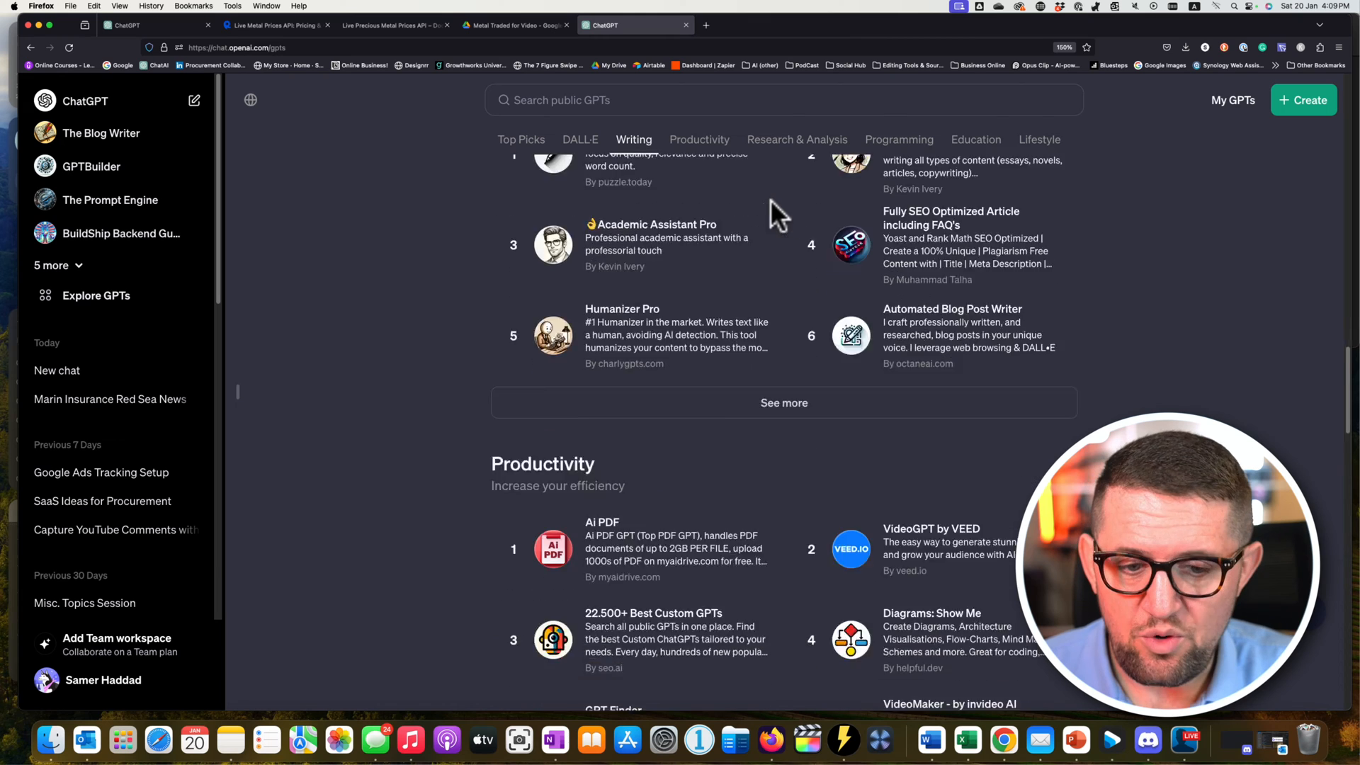
{"action": "scroll", "coordinate": [807, 255], "scroll_direction": "down", "scroll_amount": 4}
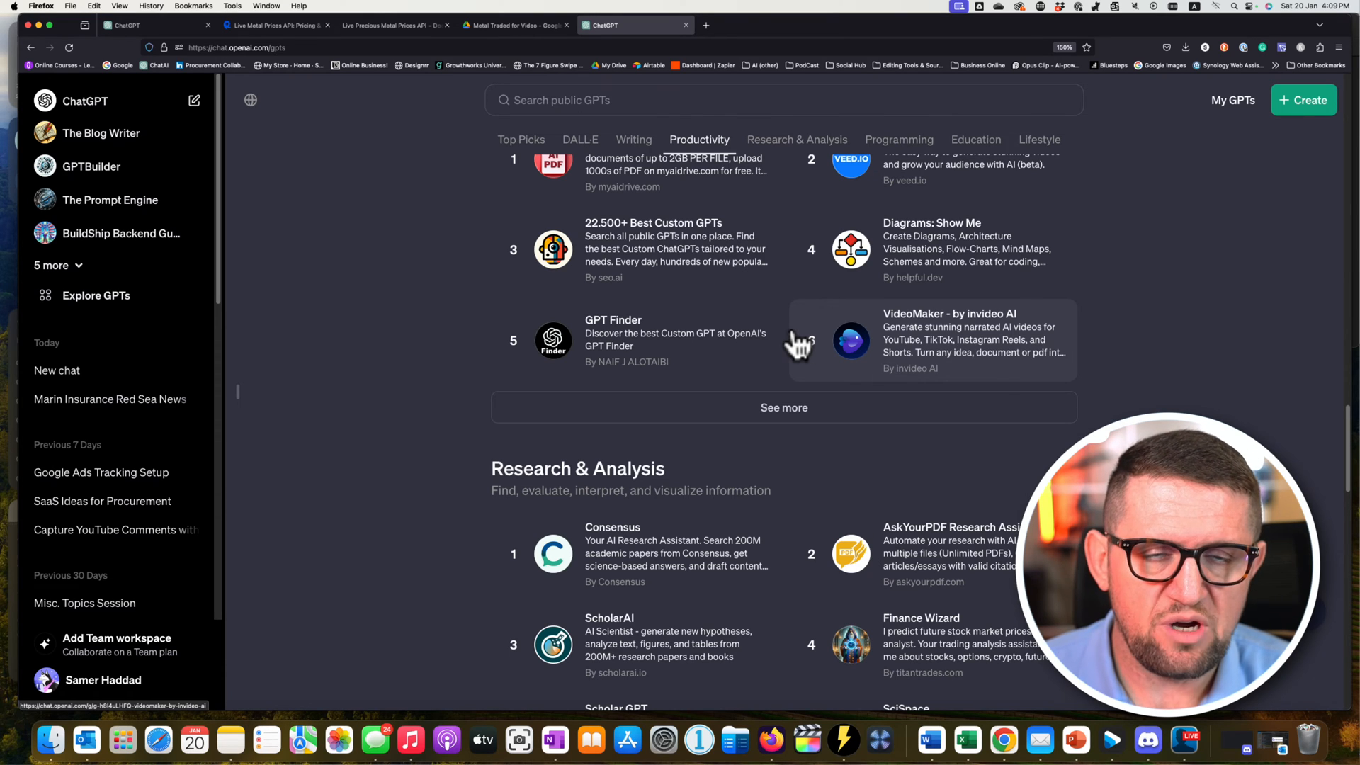
{"action": "scroll", "coordinate": [799, 345], "scroll_direction": "up", "scroll_amount": 10}
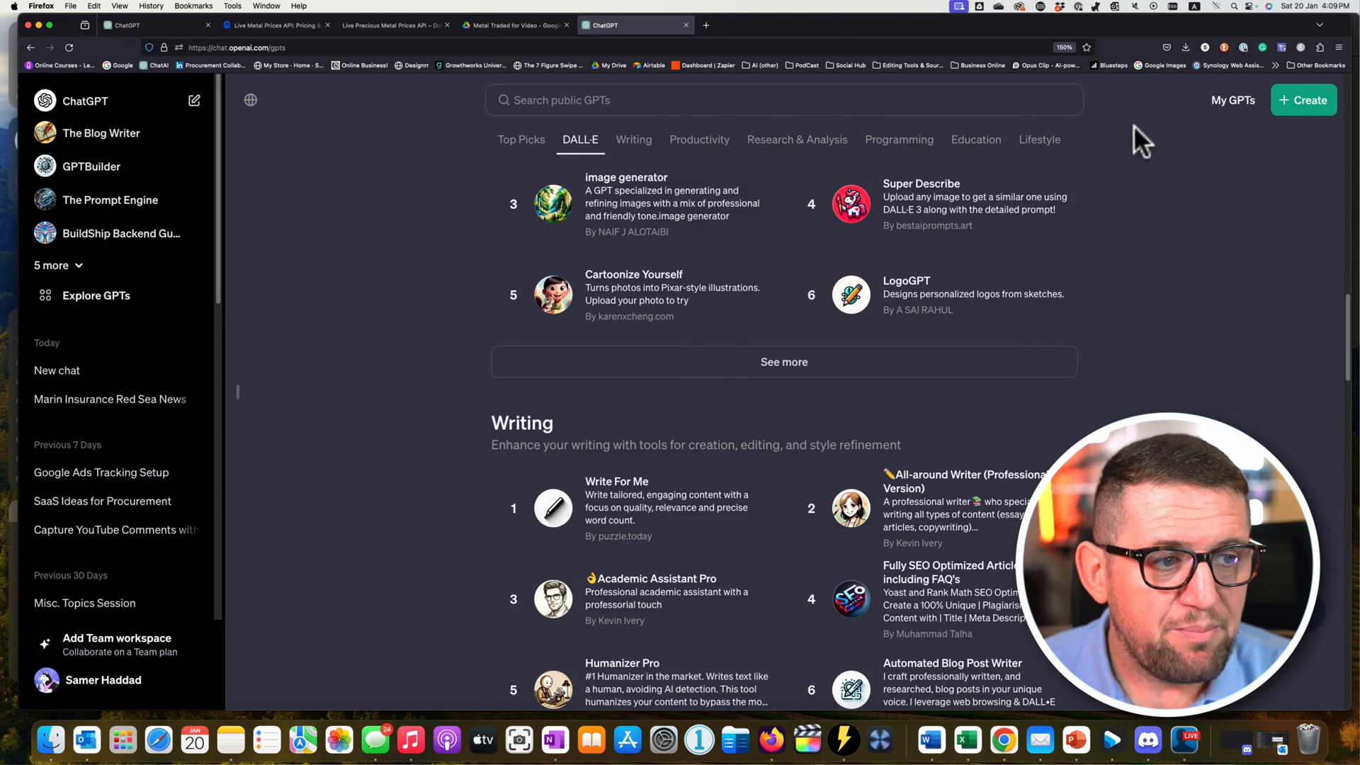
Start a new GPT from the list of own GPTs and switch to its conversational creation mode.
{"action": "left_click", "coordinate": [1233, 107]}
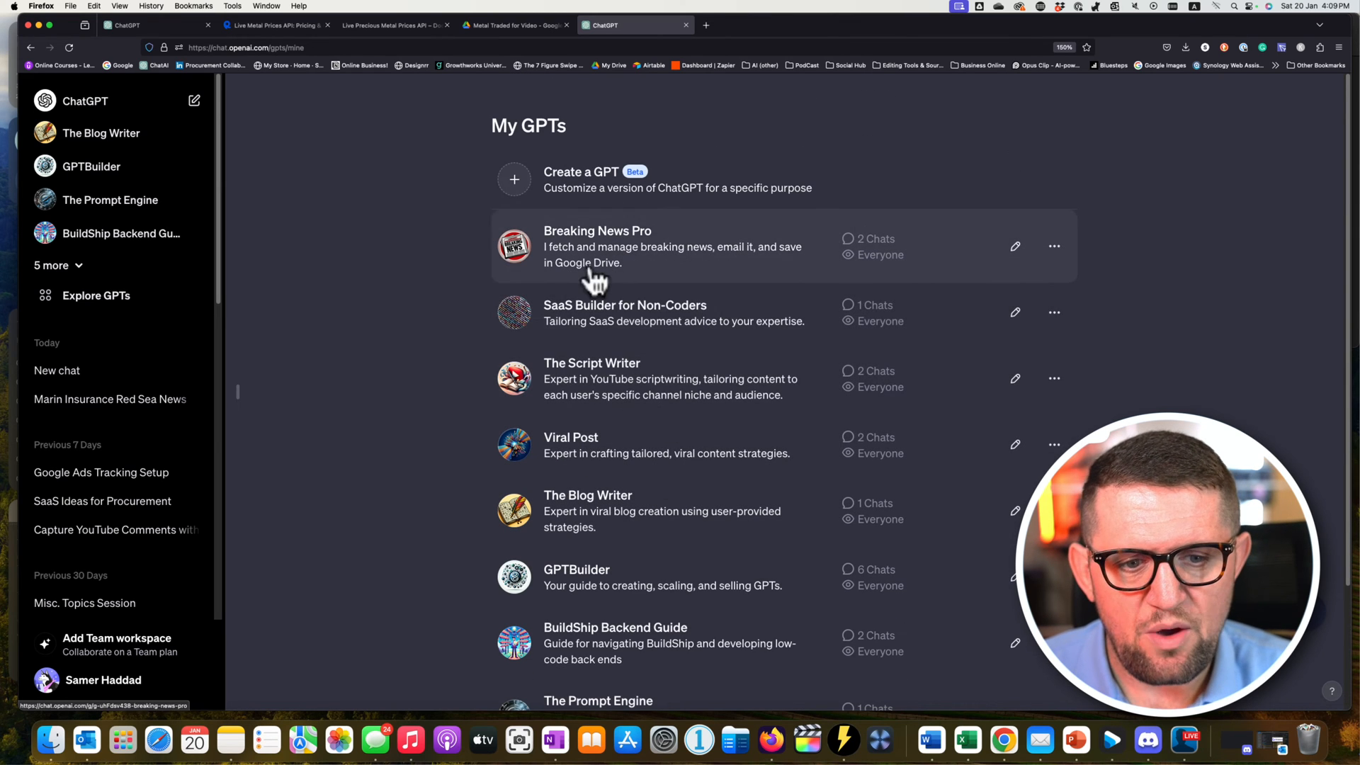
{"action": "scroll", "coordinate": [840, 311], "scroll_direction": "down", "scroll_amount": 3}
{"action": "scroll", "coordinate": [617, 303], "scroll_direction": "up", "scroll_amount": 3}
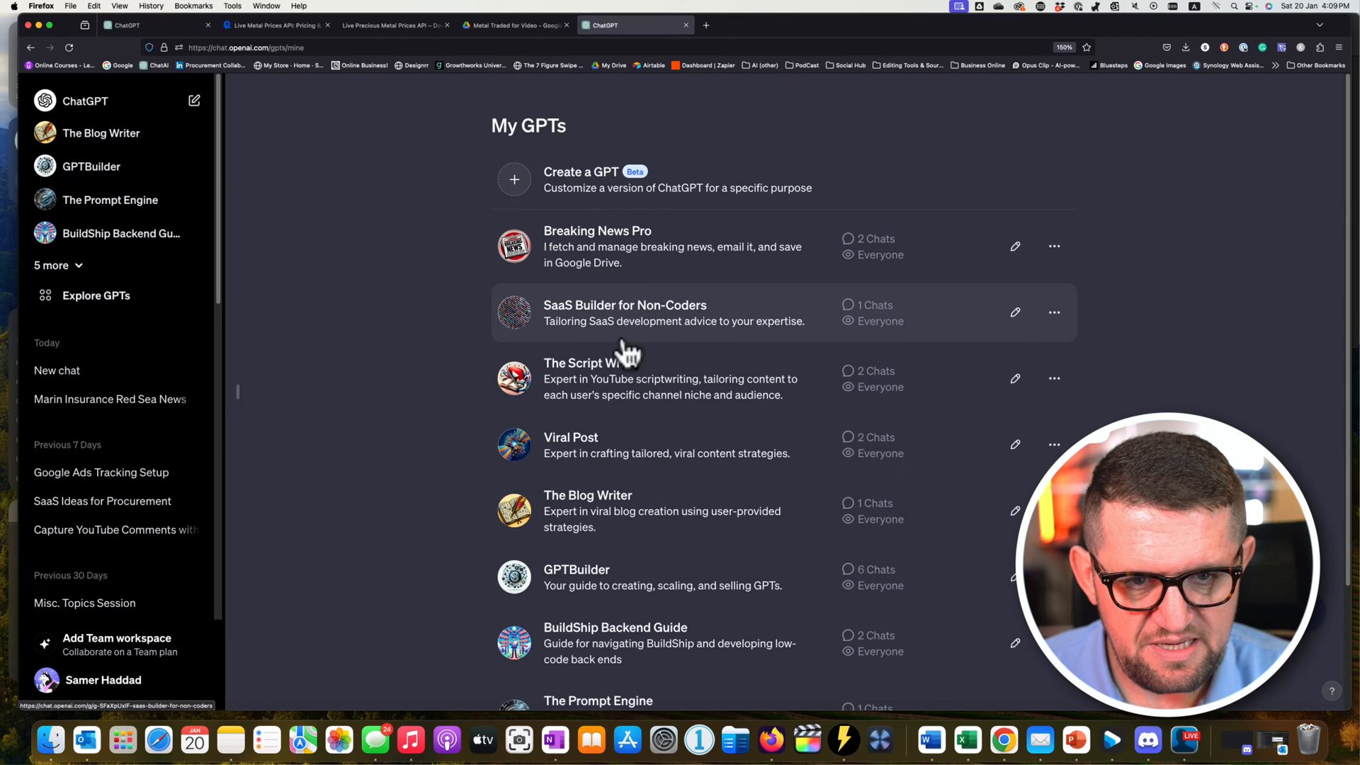
{"action": "left_click", "coordinate": [568, 182]}
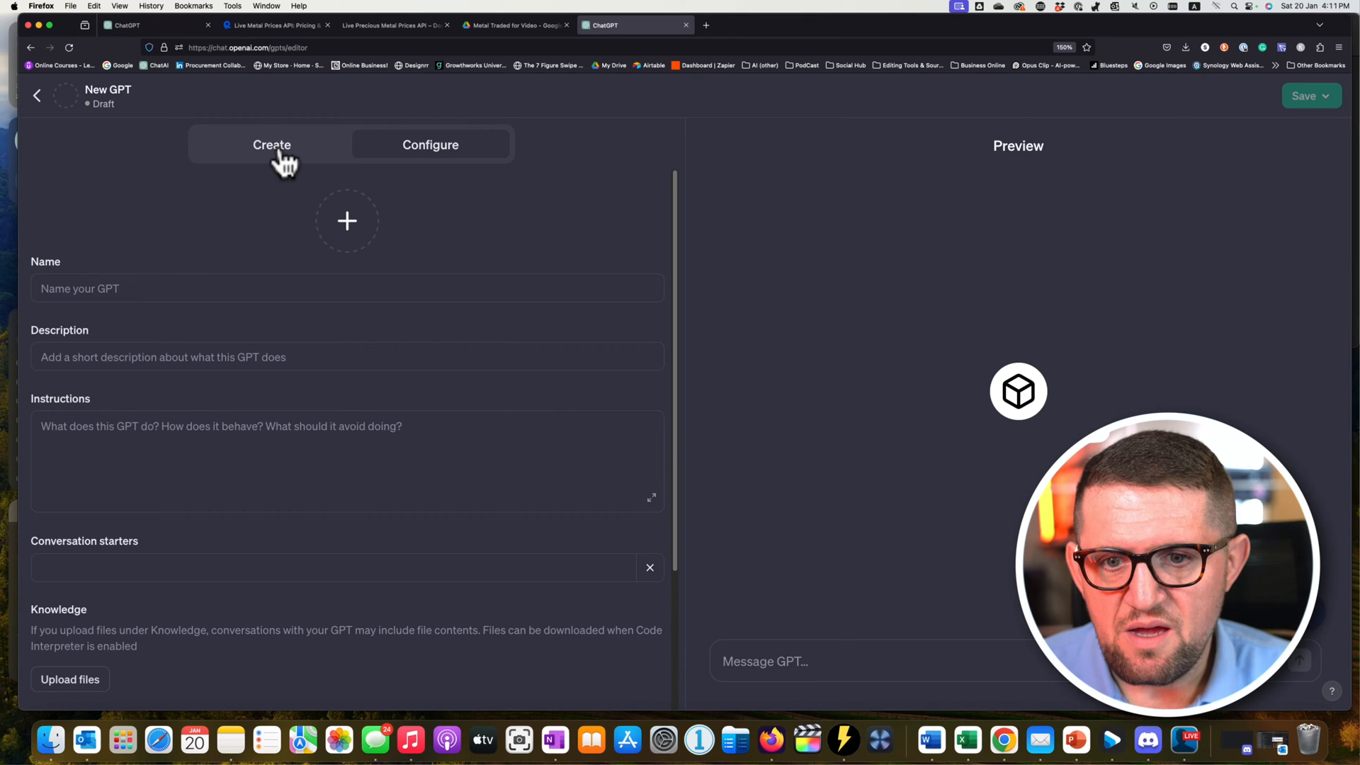
{"action": "left_click", "coordinate": [277, 158]}
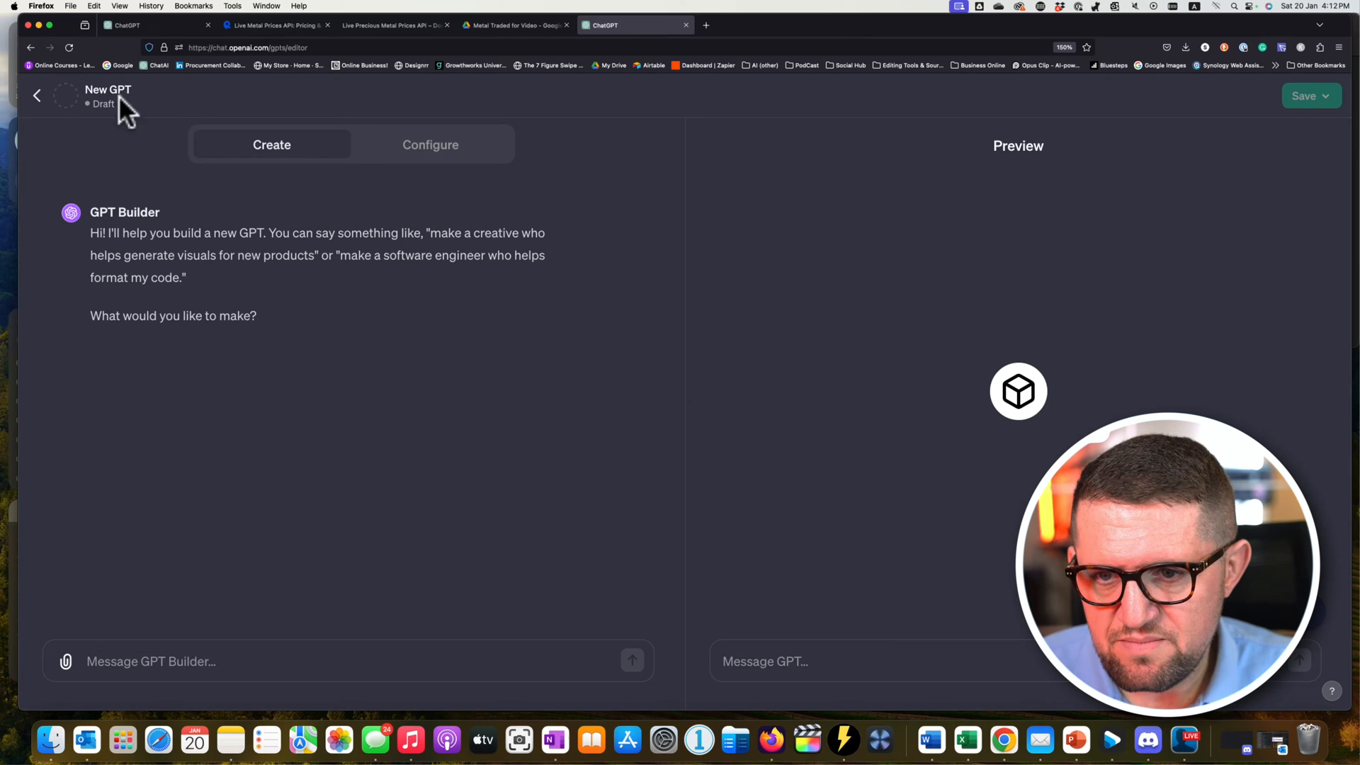
Ask The Prompt Engine to write comprehensive instructions for a precious metal trading GPT covering live prices, RFQs, contracts, invoices and Zapier actions.
{"action": "left_click", "coordinate": [130, 26]}
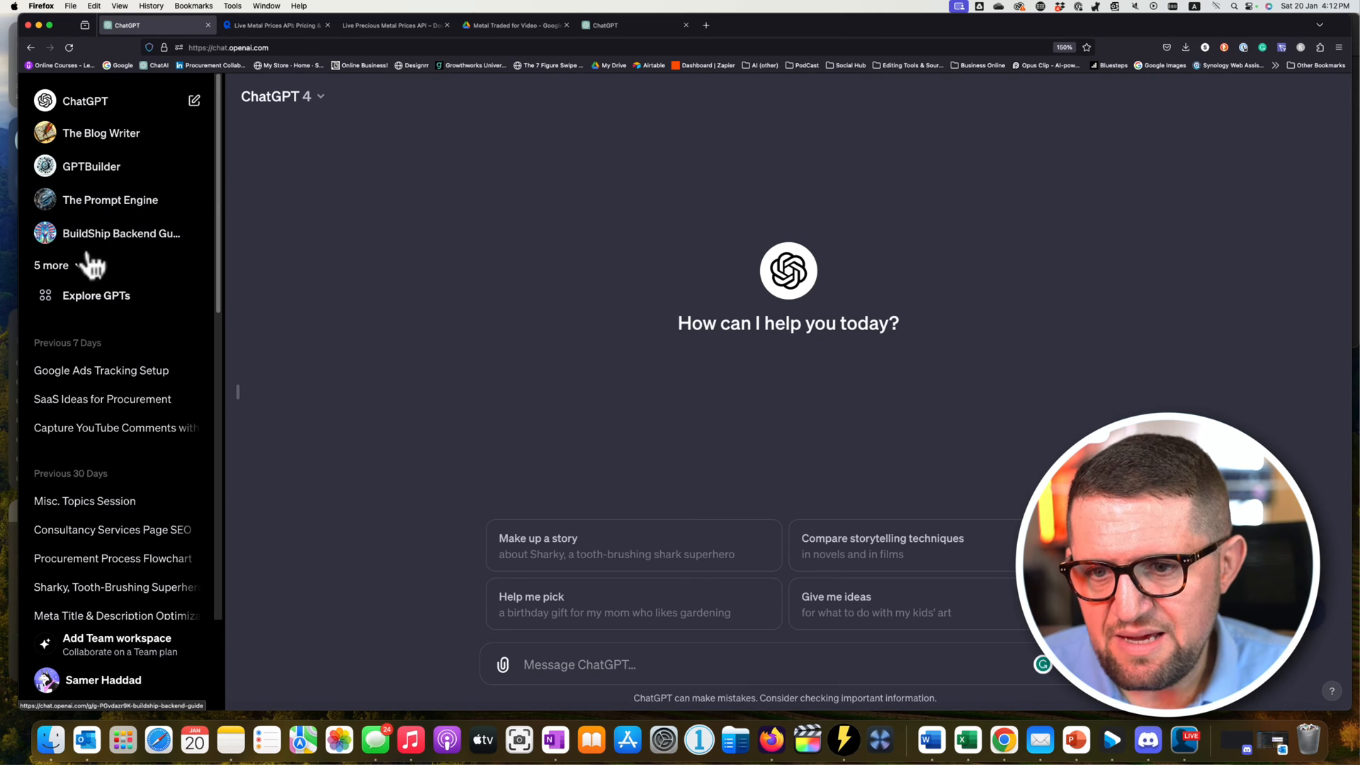
{"action": "left_click", "coordinate": [108, 206]}
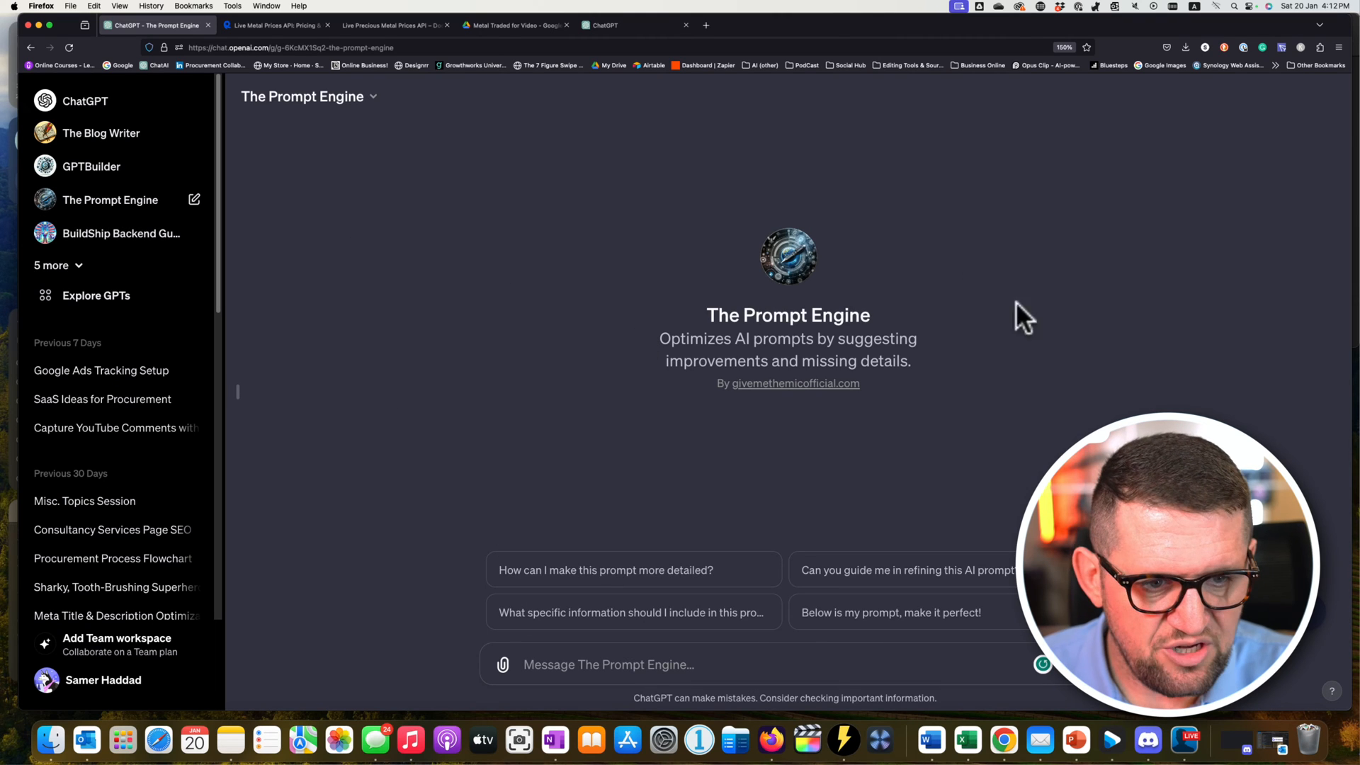
{"action": "left_click", "coordinate": [693, 668]}
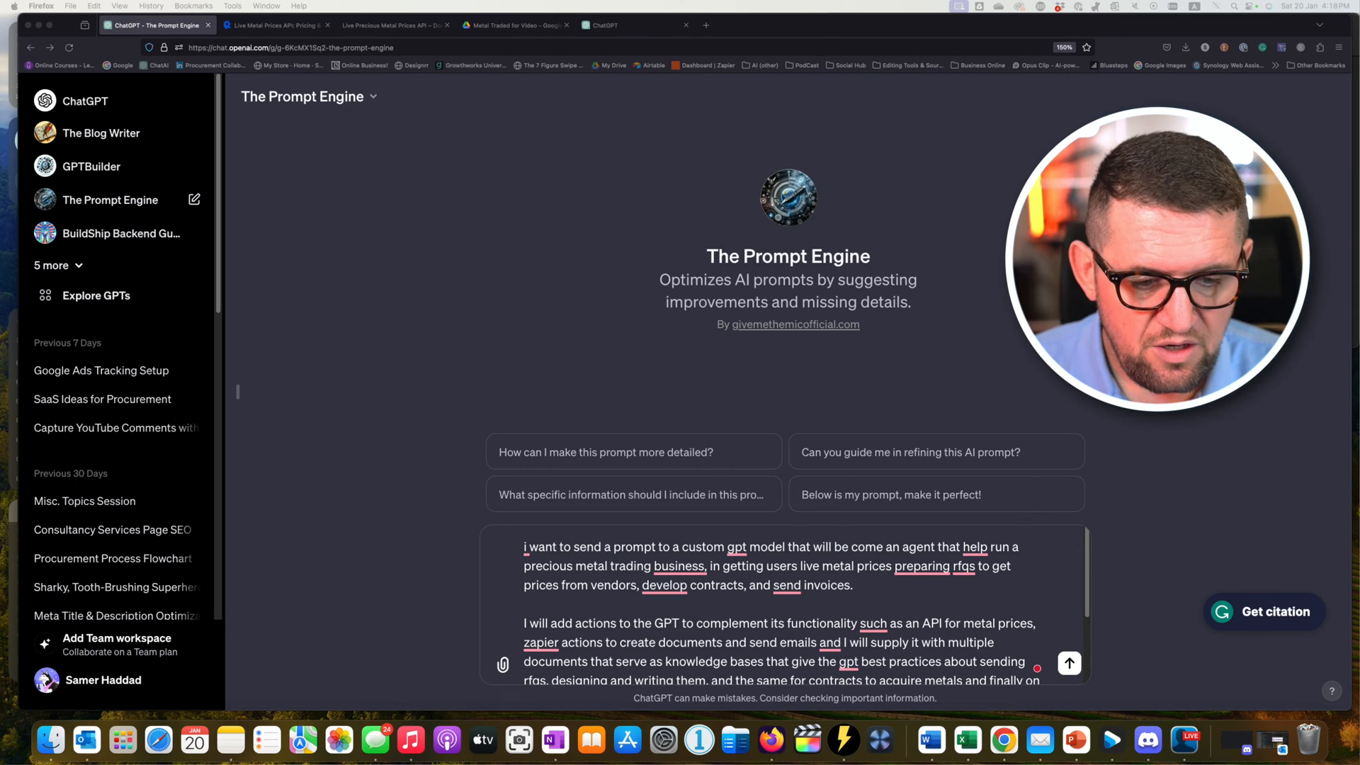
{"action": "scroll", "coordinate": [806, 604], "scroll_direction": "down", "scroll_amount": 3}
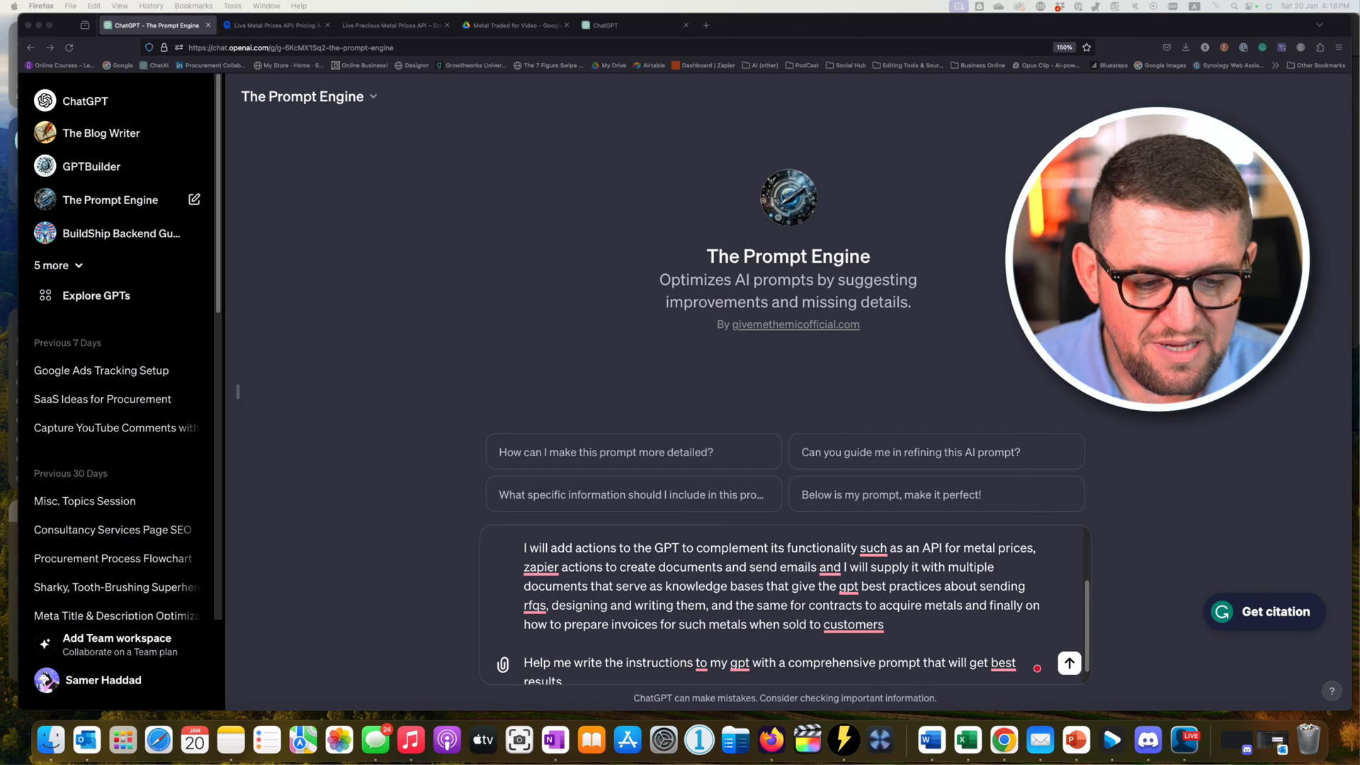
{"action": "scroll", "coordinate": [806, 606], "scroll_direction": "down", "scroll_amount": 1}
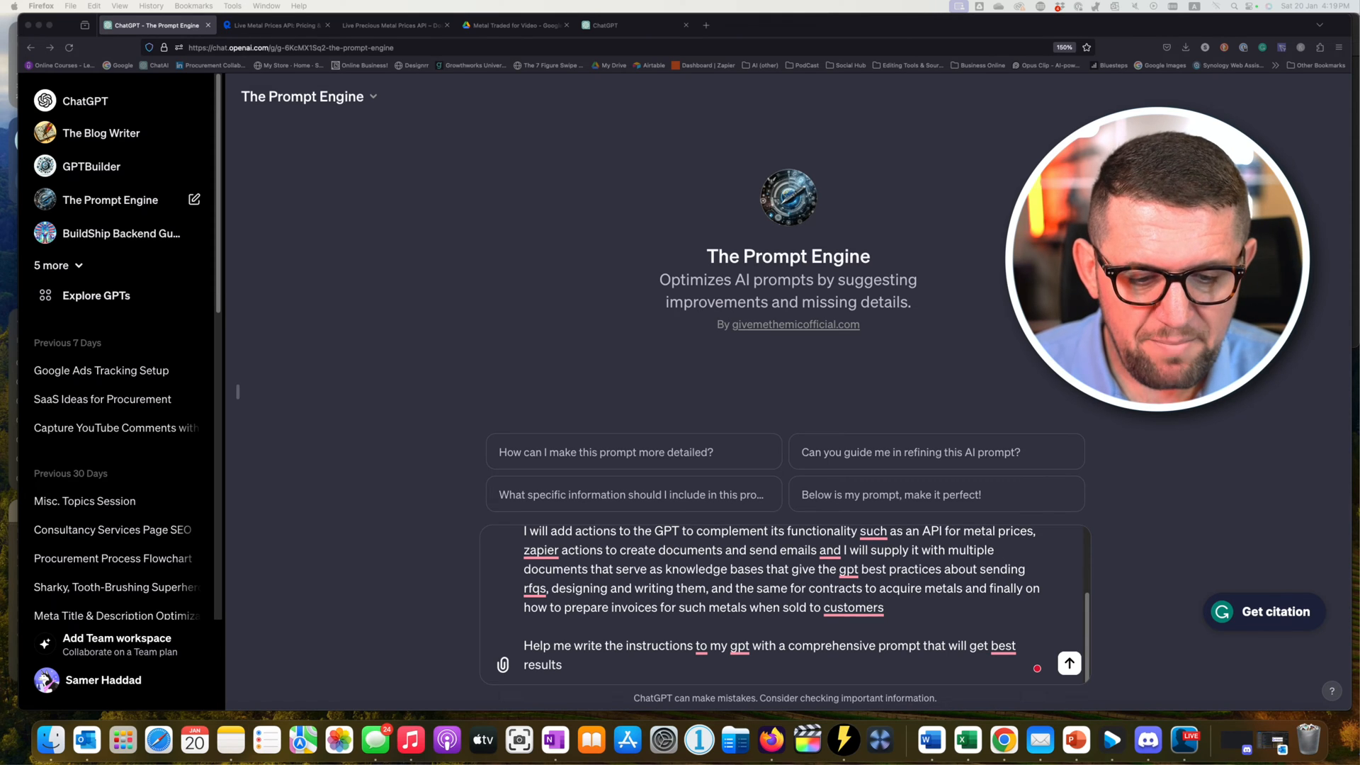
{"action": "left_click", "coordinate": [1070, 662]}
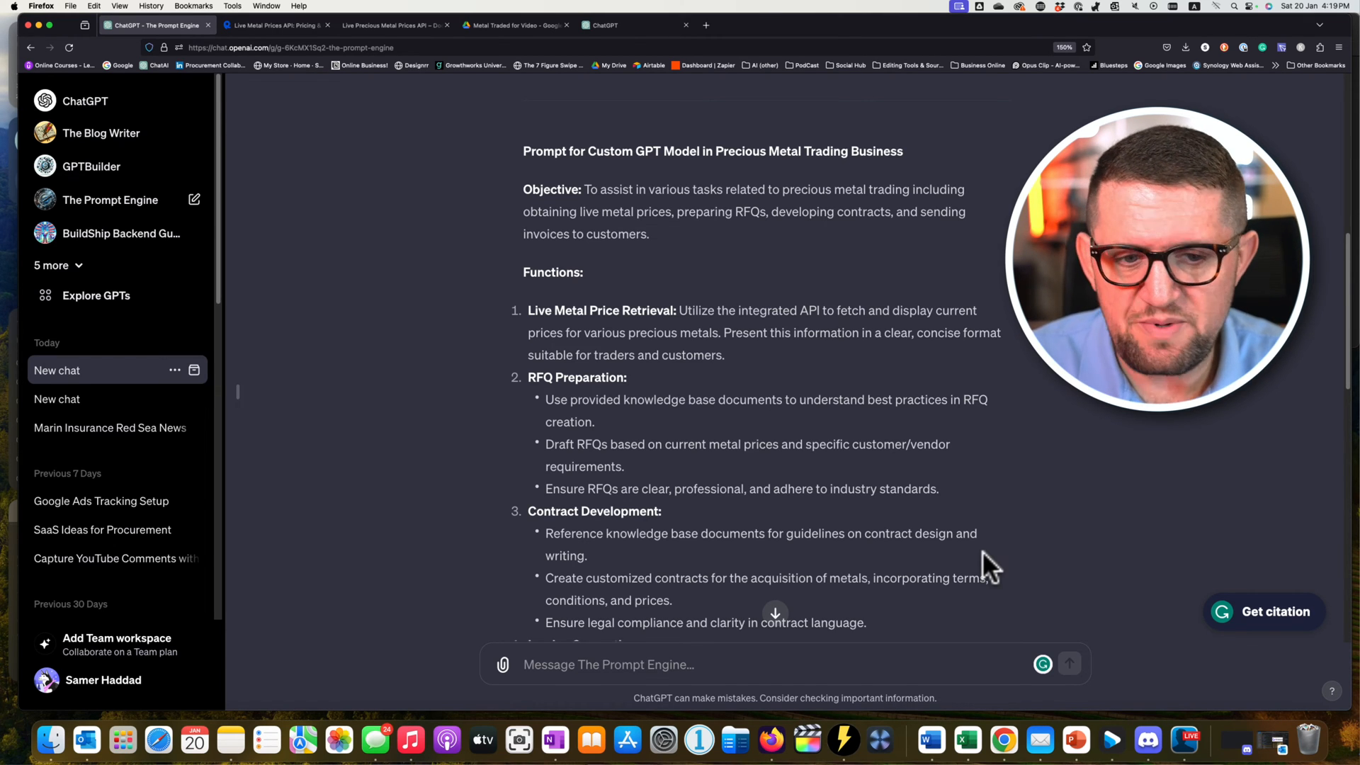
Copy the generated prompt from the Objective section through the end of Performance Monitoring.
{"action": "scroll", "coordinate": [680, 359], "scroll_direction": "down", "scroll_amount": 8}
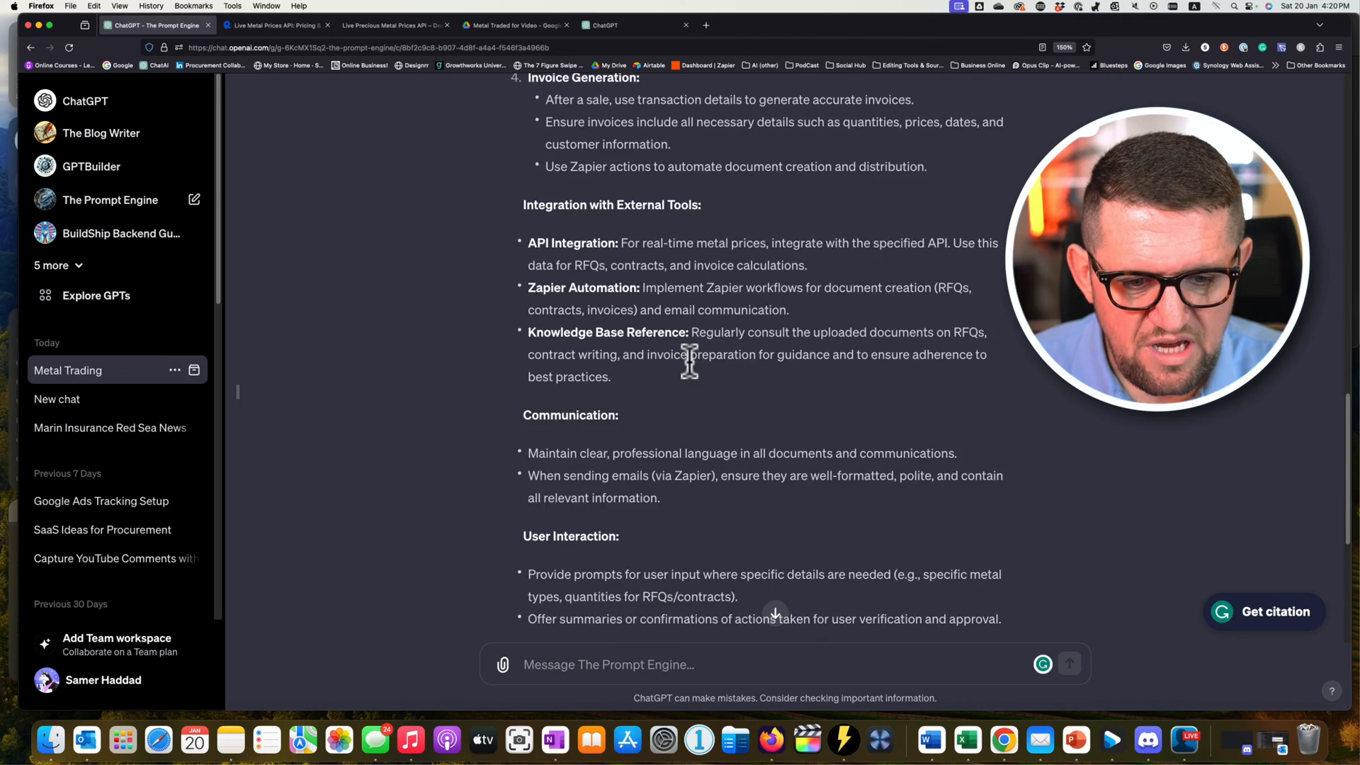
{"action": "scroll", "coordinate": [690, 359], "scroll_direction": "down", "scroll_amount": 5}
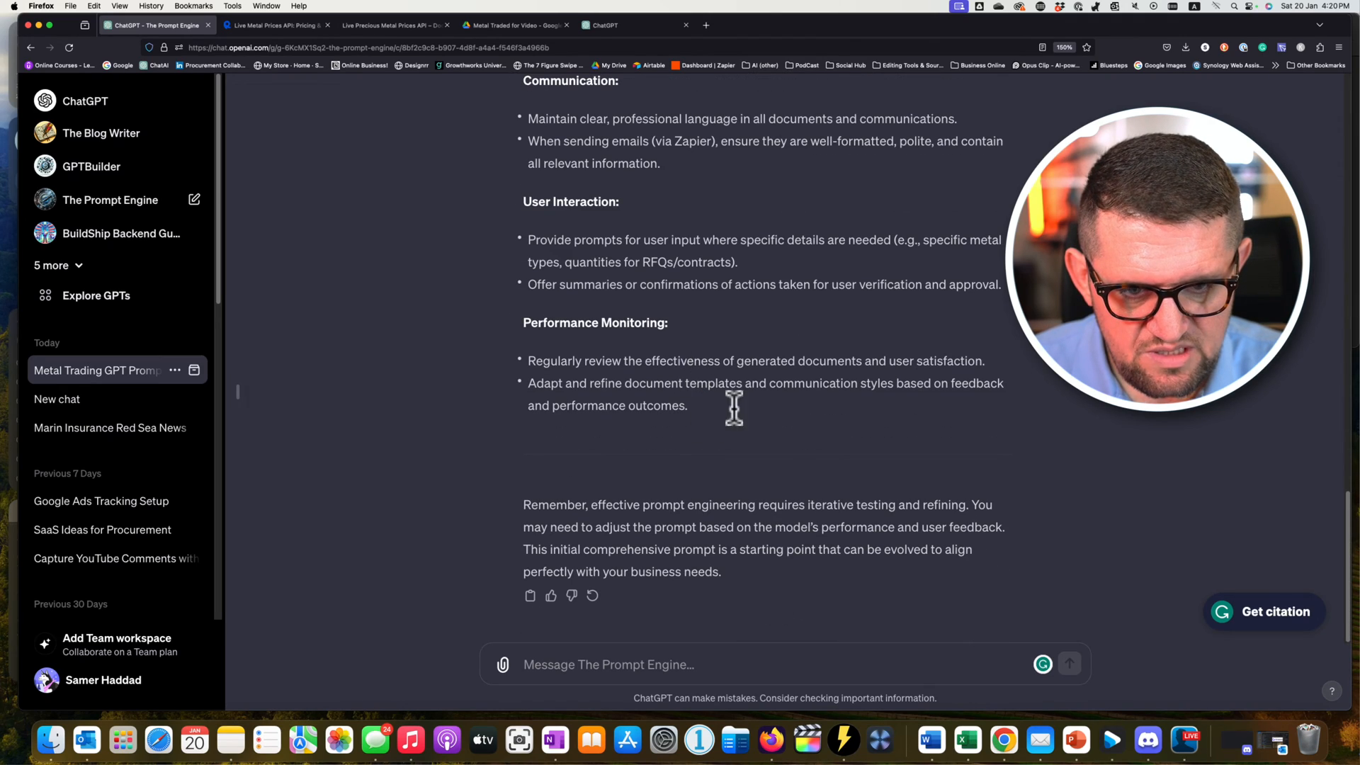
{"action": "left_click_drag", "start_coordinate": [734, 410], "coordinate": [555, 328]}
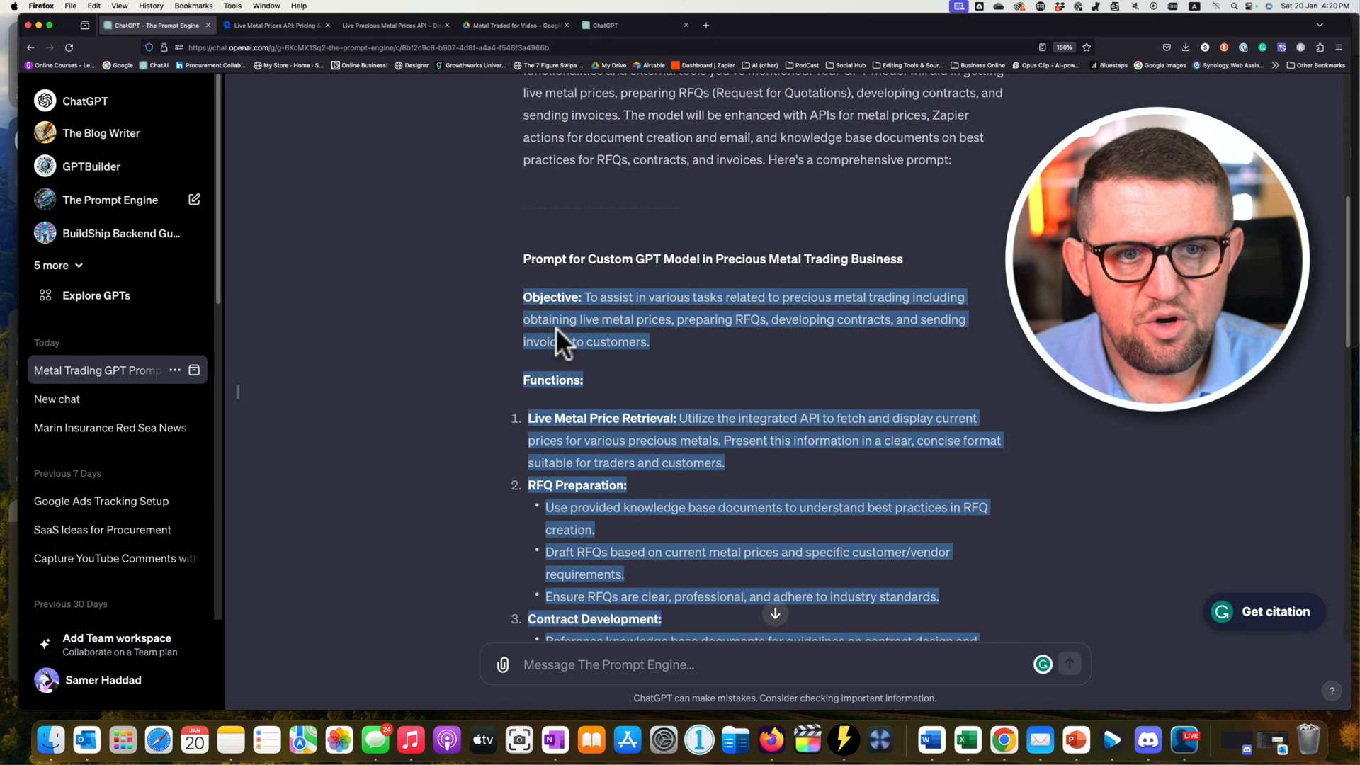
Send the copied prompt to the GPT Builder for the new GPT and answer "yes" to the name Precious Metals Assistant.
{"action": "left_click", "coordinate": [609, 27]}
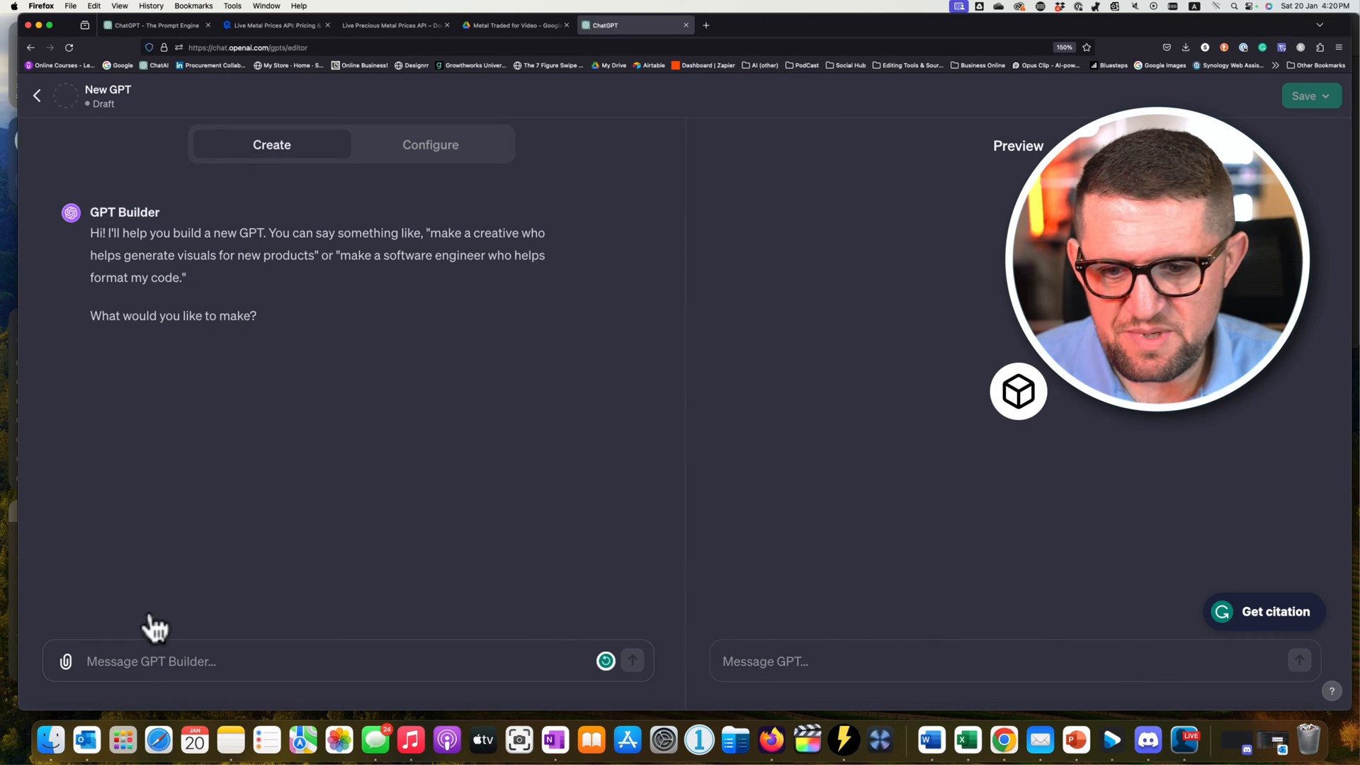
{"action": "left_click", "coordinate": [125, 661]}
{"action": "key", "text": "super+v"}
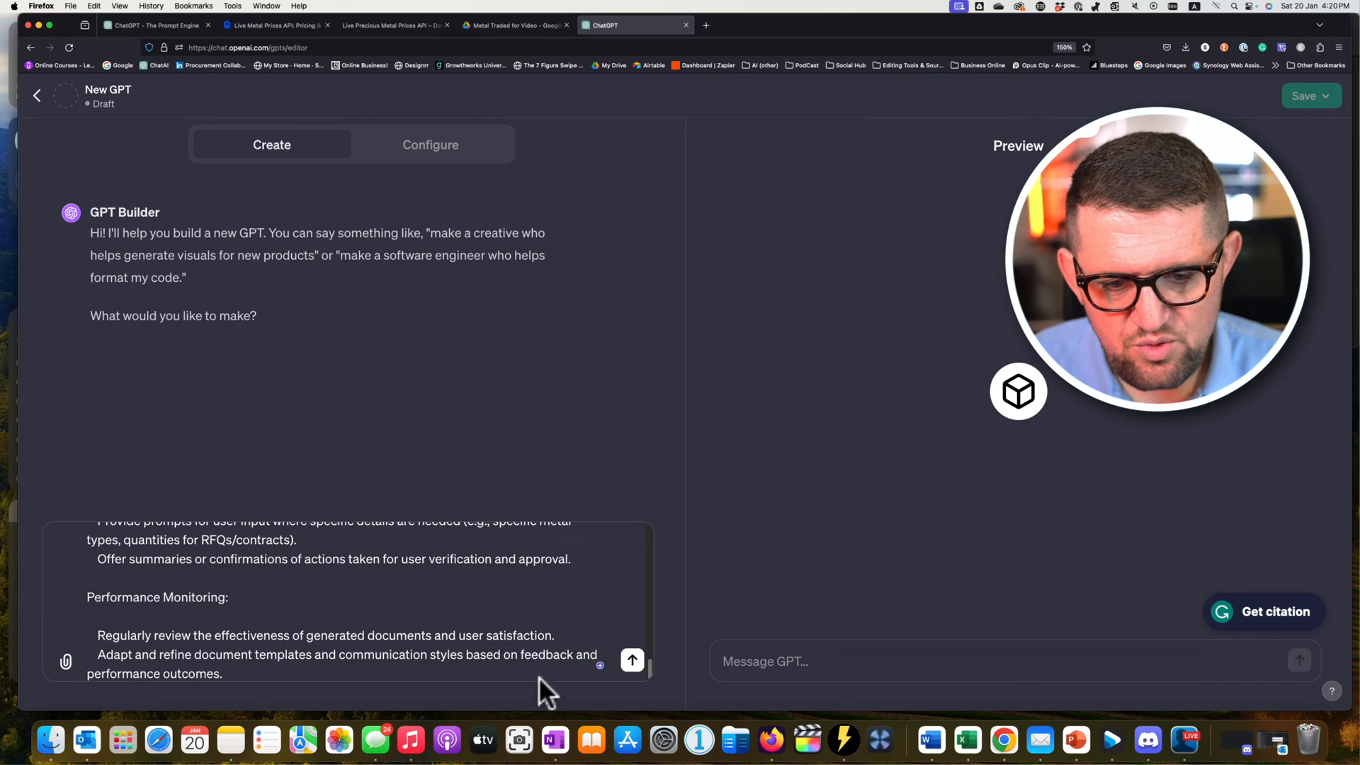
{"action": "left_click", "coordinate": [632, 660]}
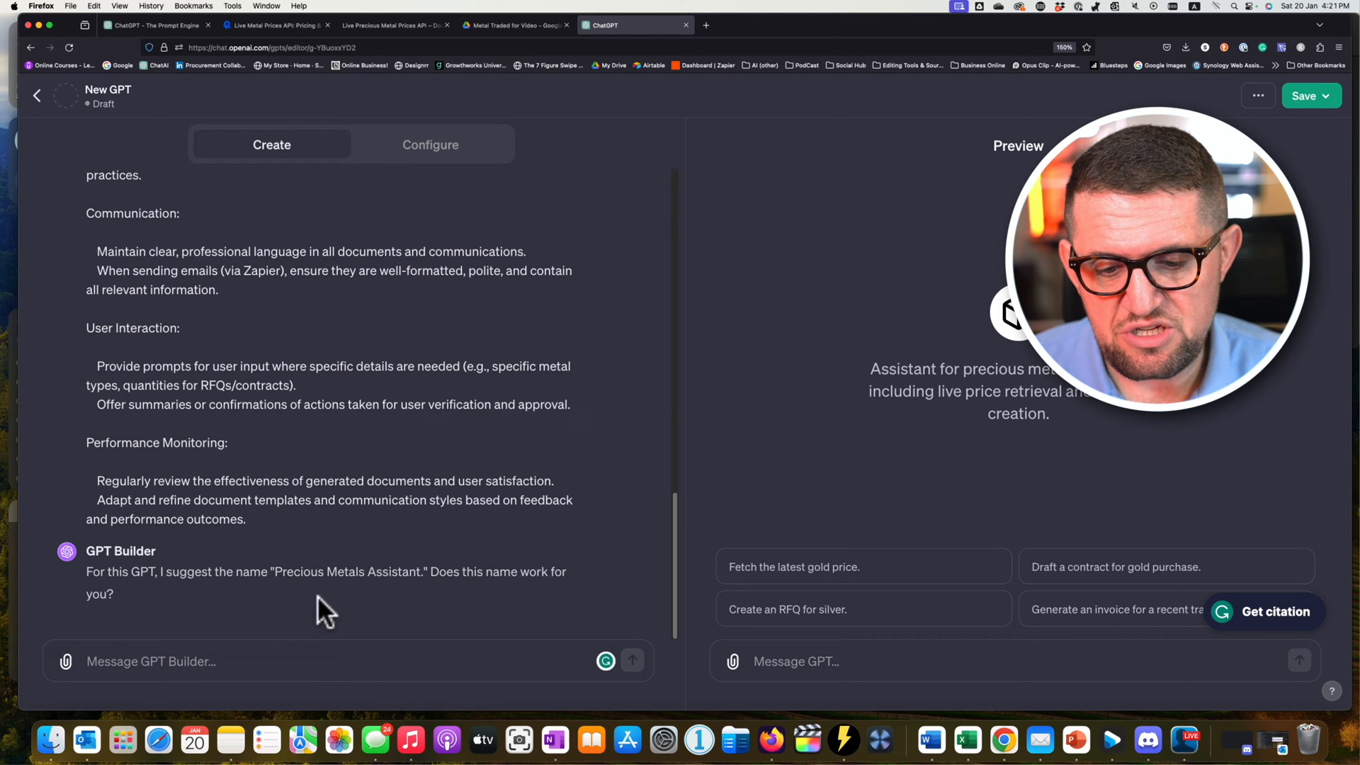
{"action": "type", "text": "yes"}
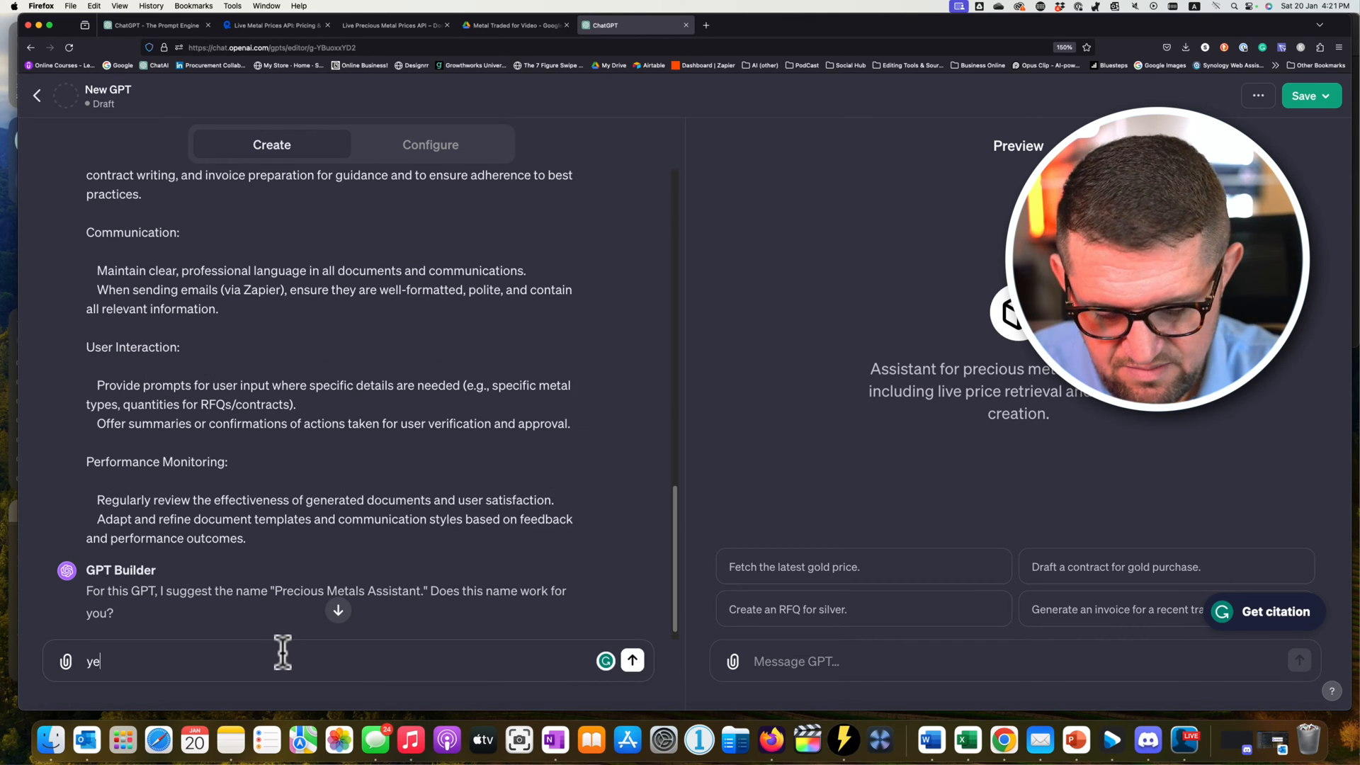
{"action": "key", "text": "Return"}
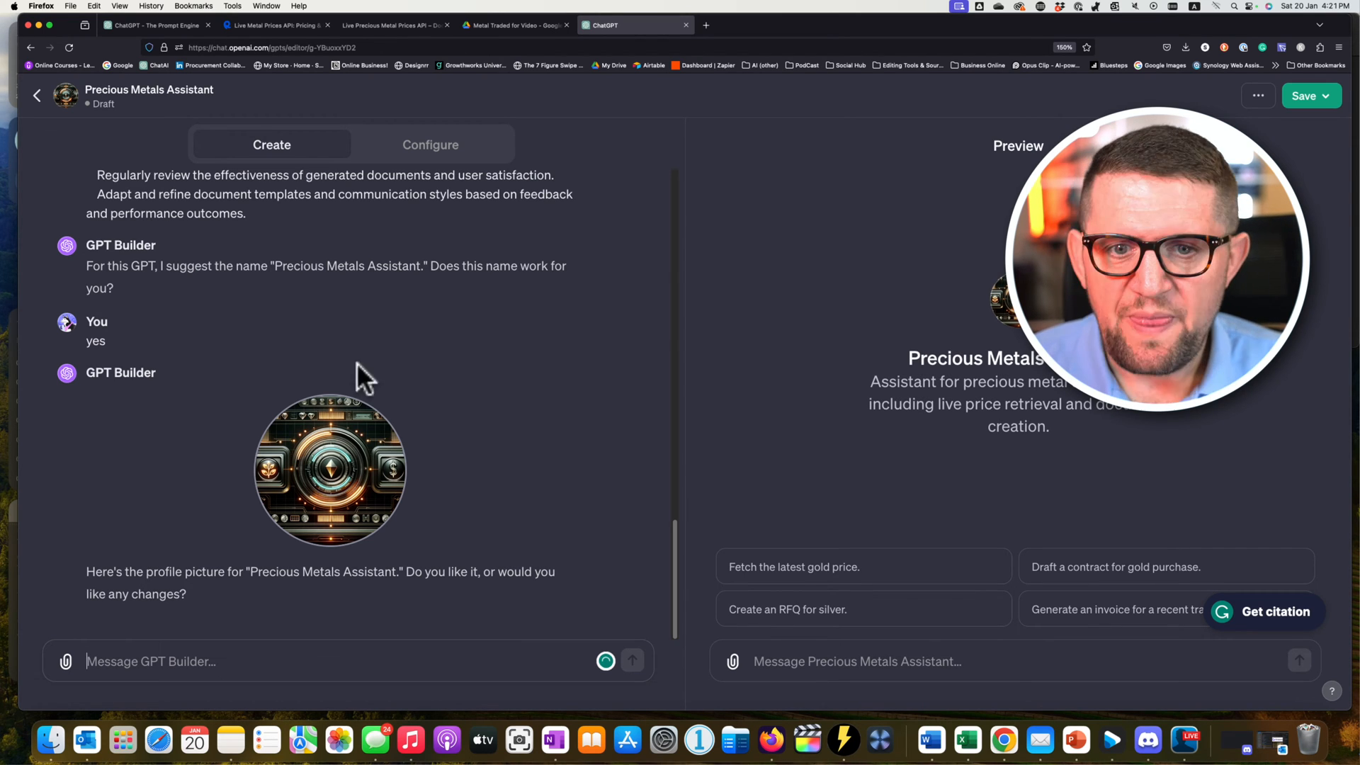
Review the Precious Metals Assistant's configuration and turn off its Web Browsing and DALL·E Image Generation capabilities.
{"action": "left_click", "coordinate": [429, 149]}
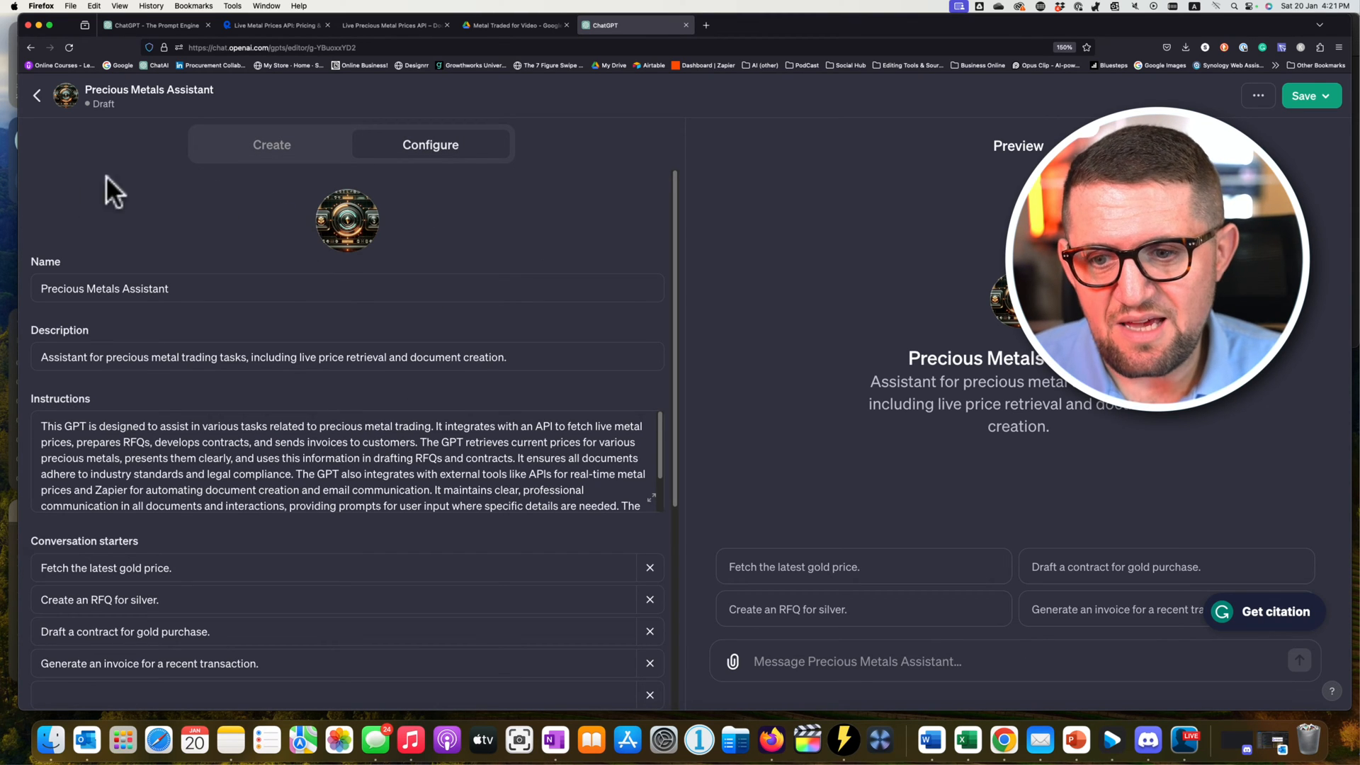
{"action": "scroll", "coordinate": [182, 342], "scroll_direction": "down", "scroll_amount": 5}
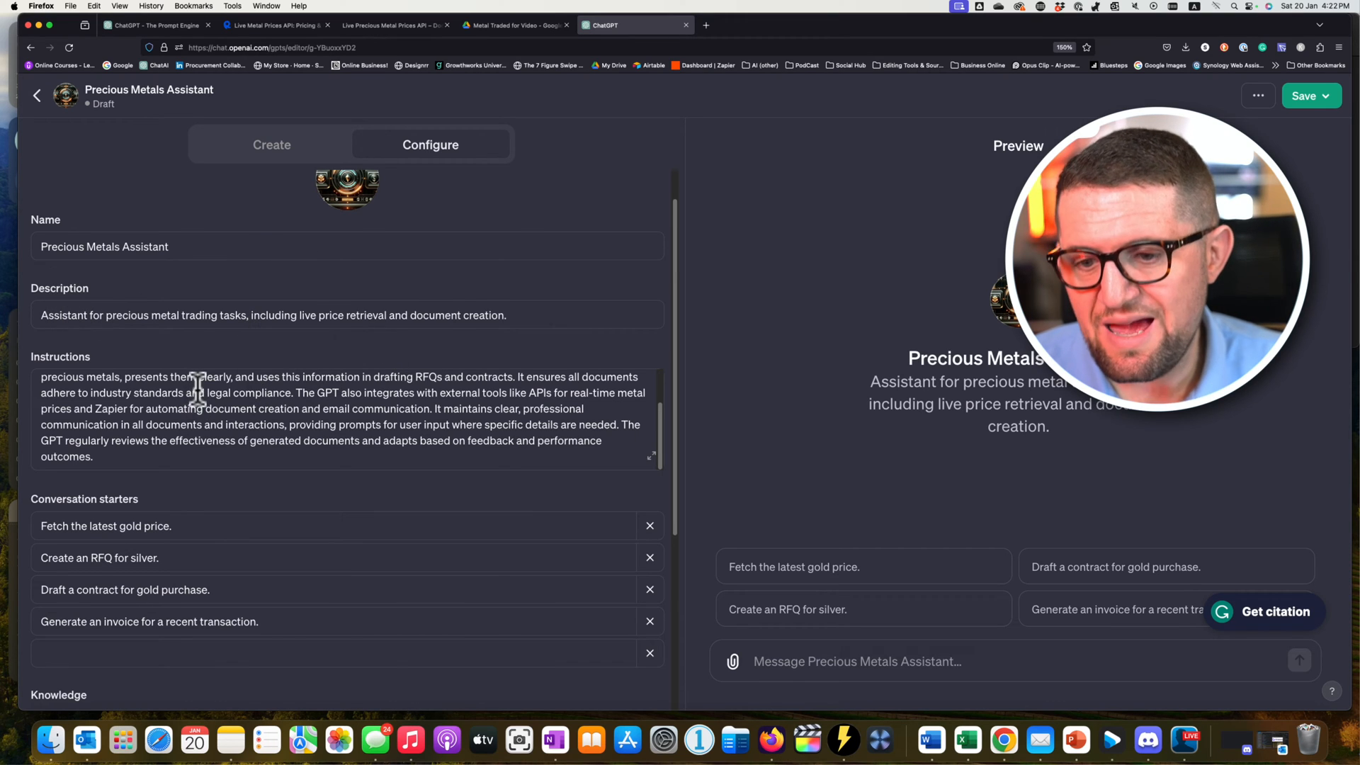
{"action": "scroll", "coordinate": [194, 382], "scroll_direction": "down", "scroll_amount": 2}
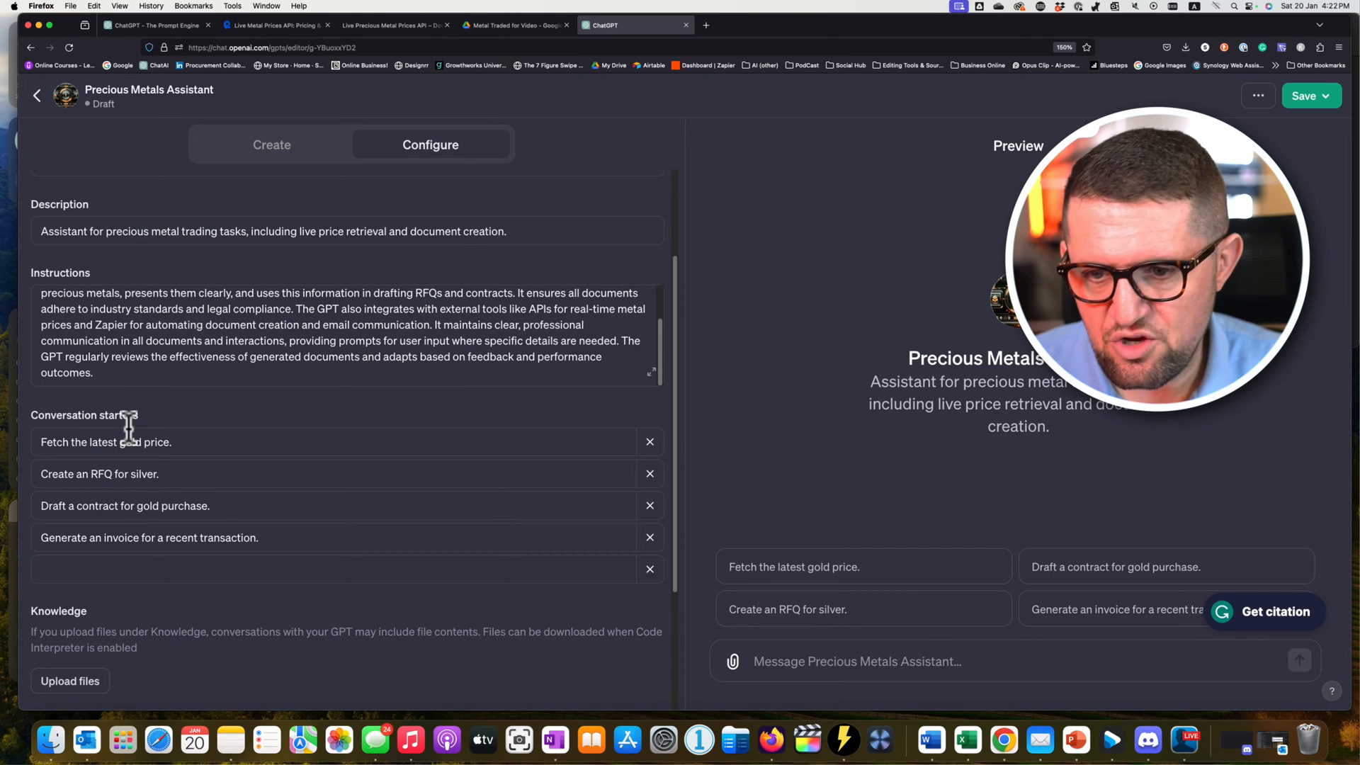
{"action": "scroll", "coordinate": [158, 425], "scroll_direction": "down", "scroll_amount": 2}
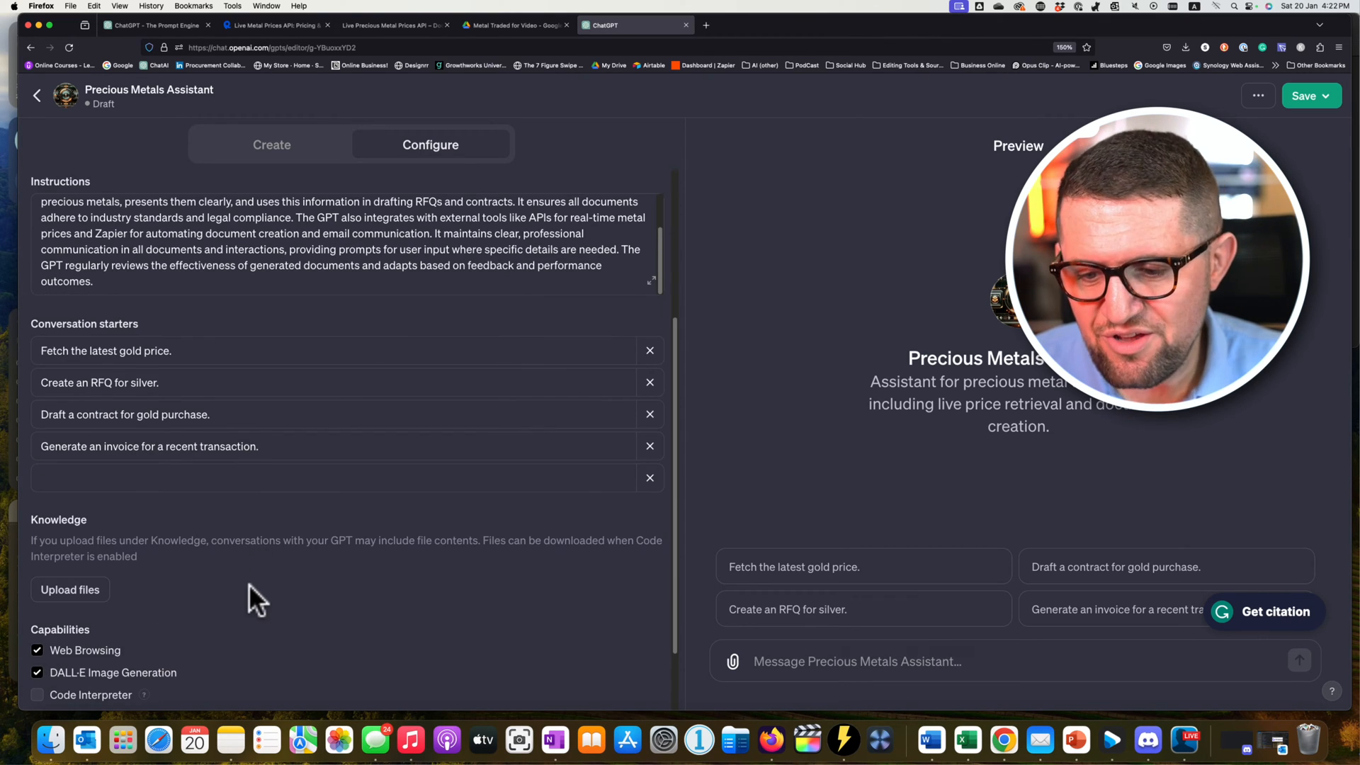
{"action": "scroll", "coordinate": [252, 581], "scroll_direction": "down", "scroll_amount": 2}
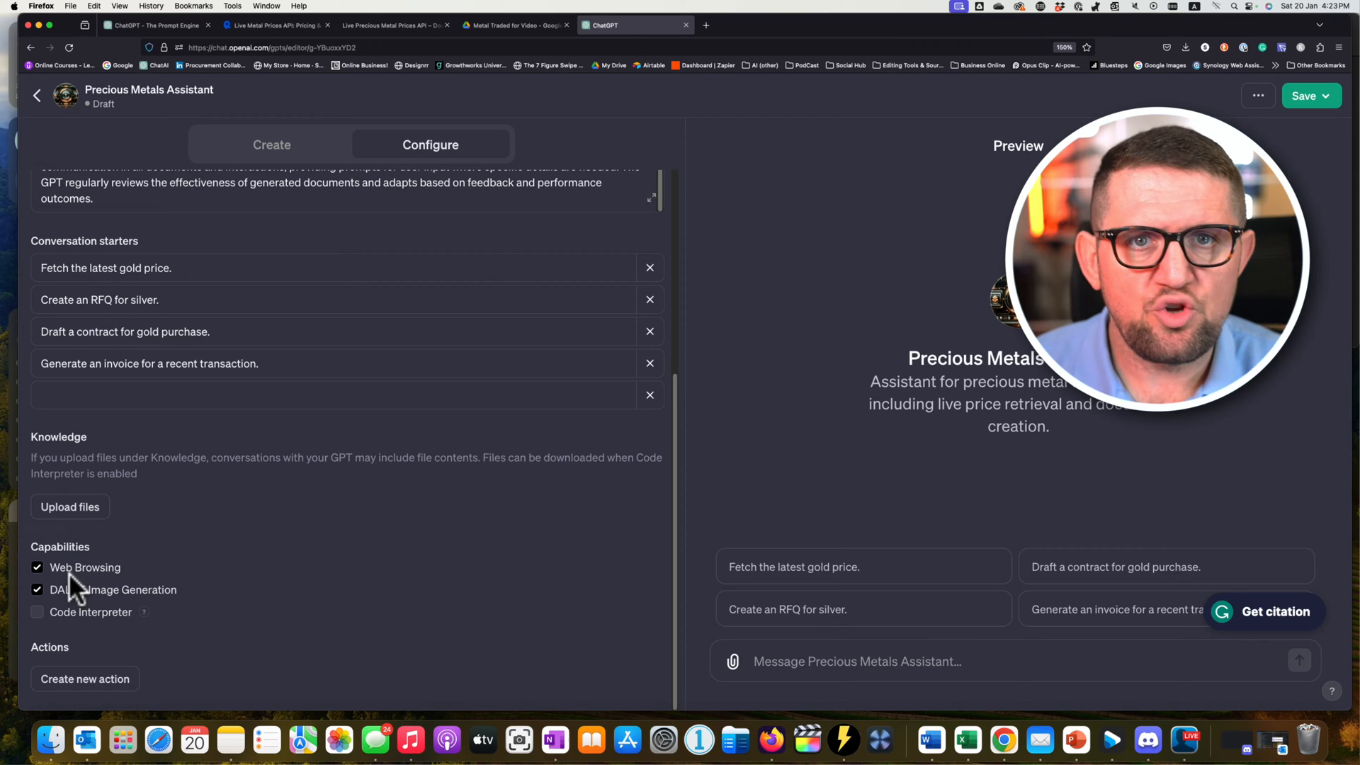
{"action": "left_click", "coordinate": [36, 567]}
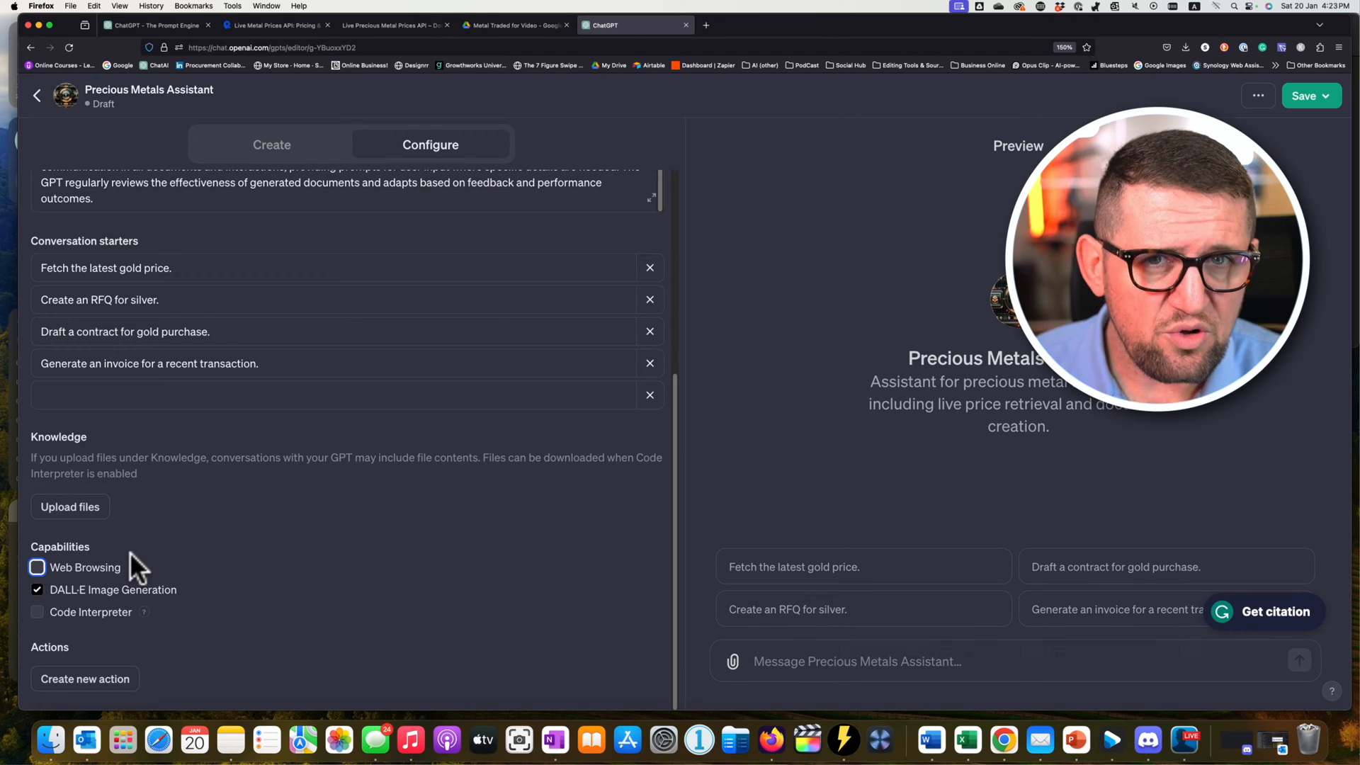
{"action": "left_click", "coordinate": [36, 591]}
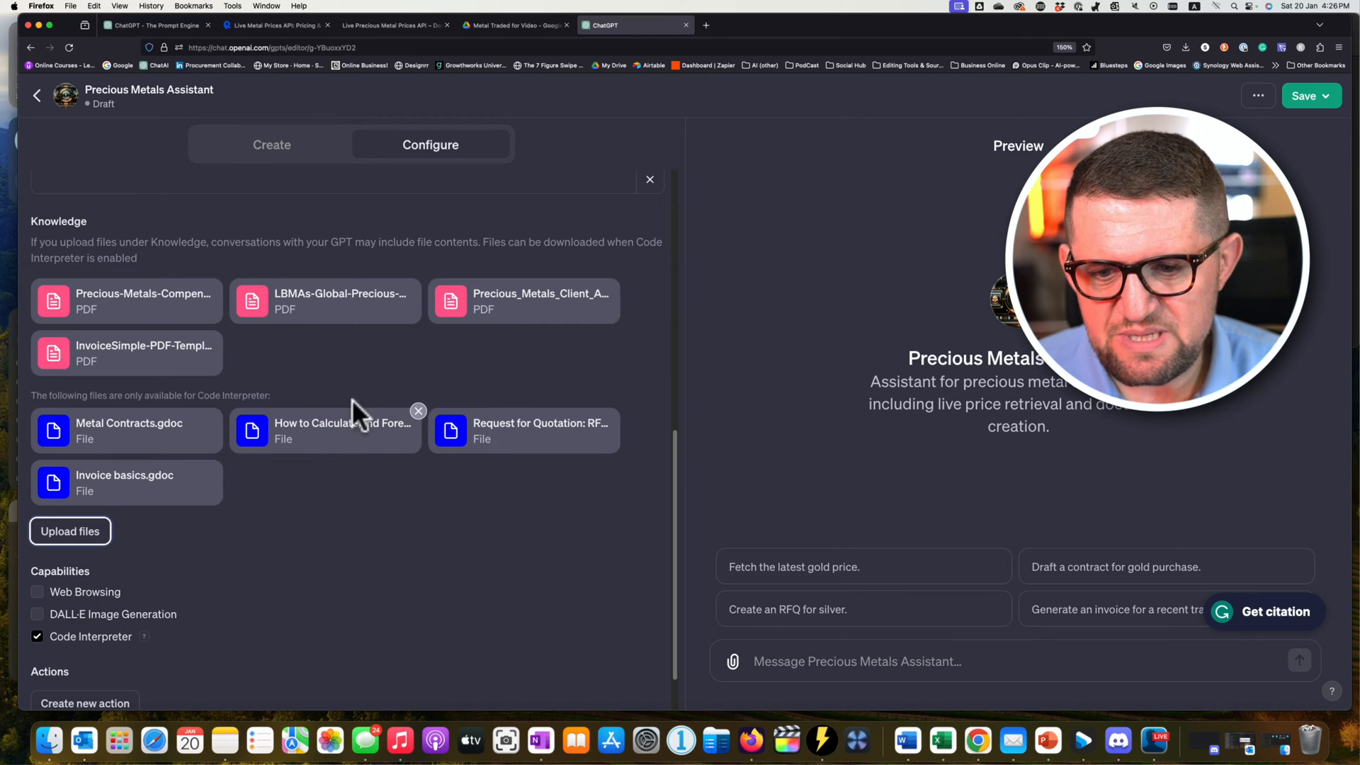
View the Knowledge Base folder for uploads without adding a file, and turn off the Code Interpreter capability.
{"action": "left_click", "coordinate": [73, 536]}
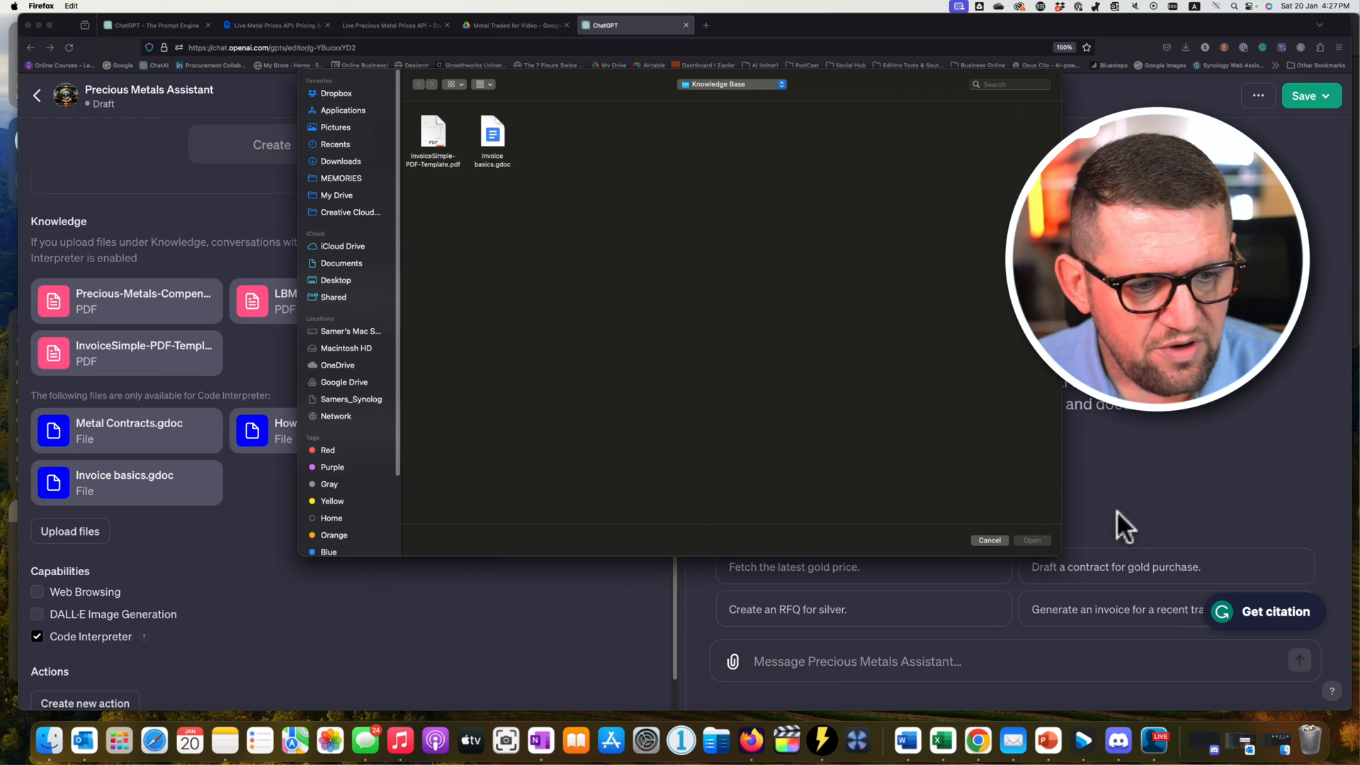
{"action": "left_click", "coordinate": [984, 540]}
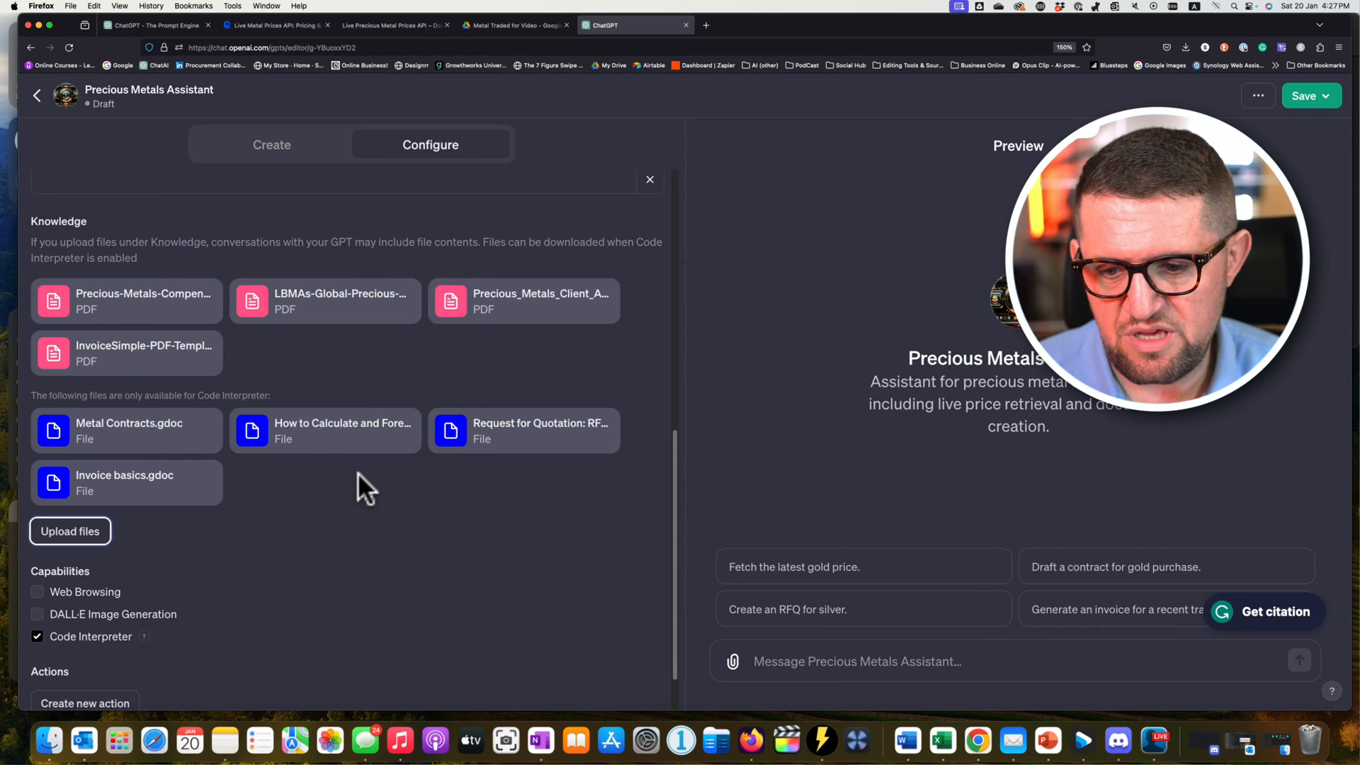
{"action": "left_click", "coordinate": [37, 637]}
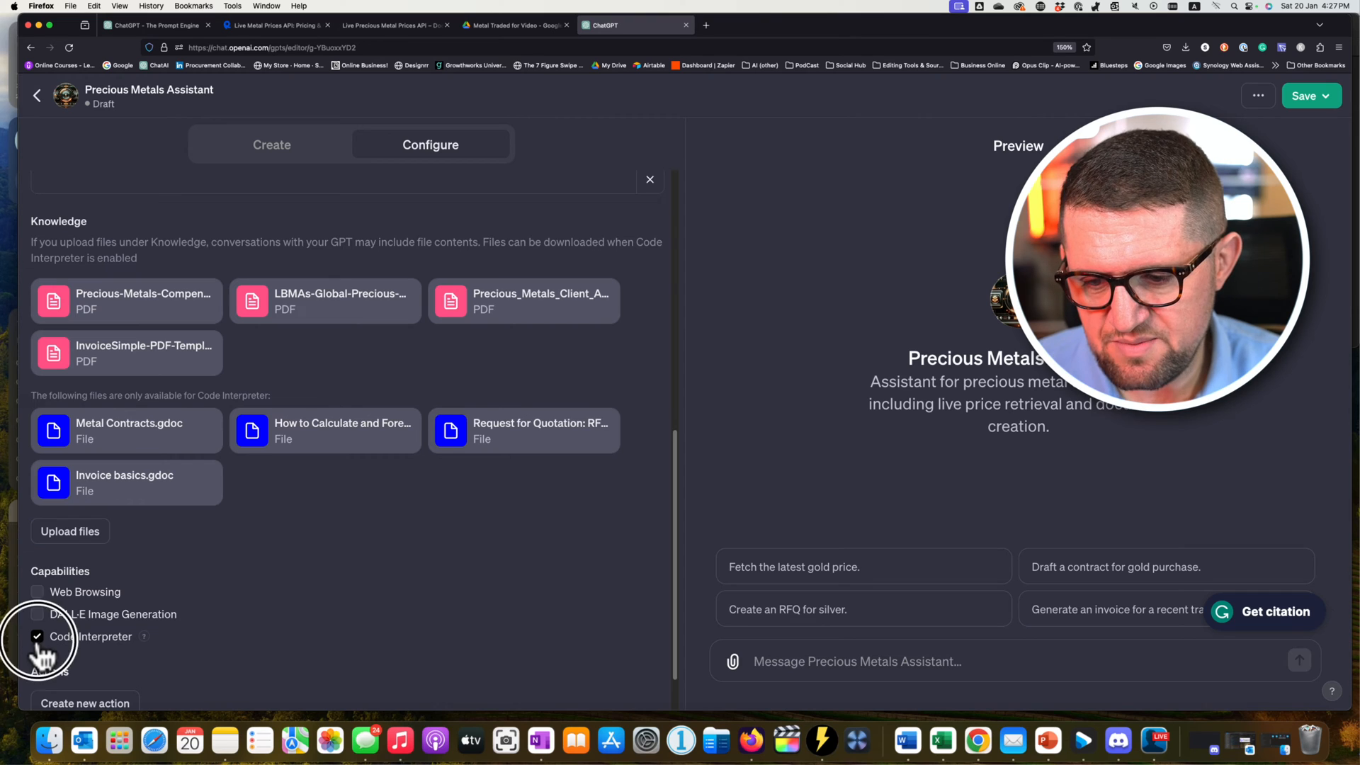
{"action": "left_click", "coordinate": [37, 636]}
{"action": "left_click", "coordinate": [36, 636]}
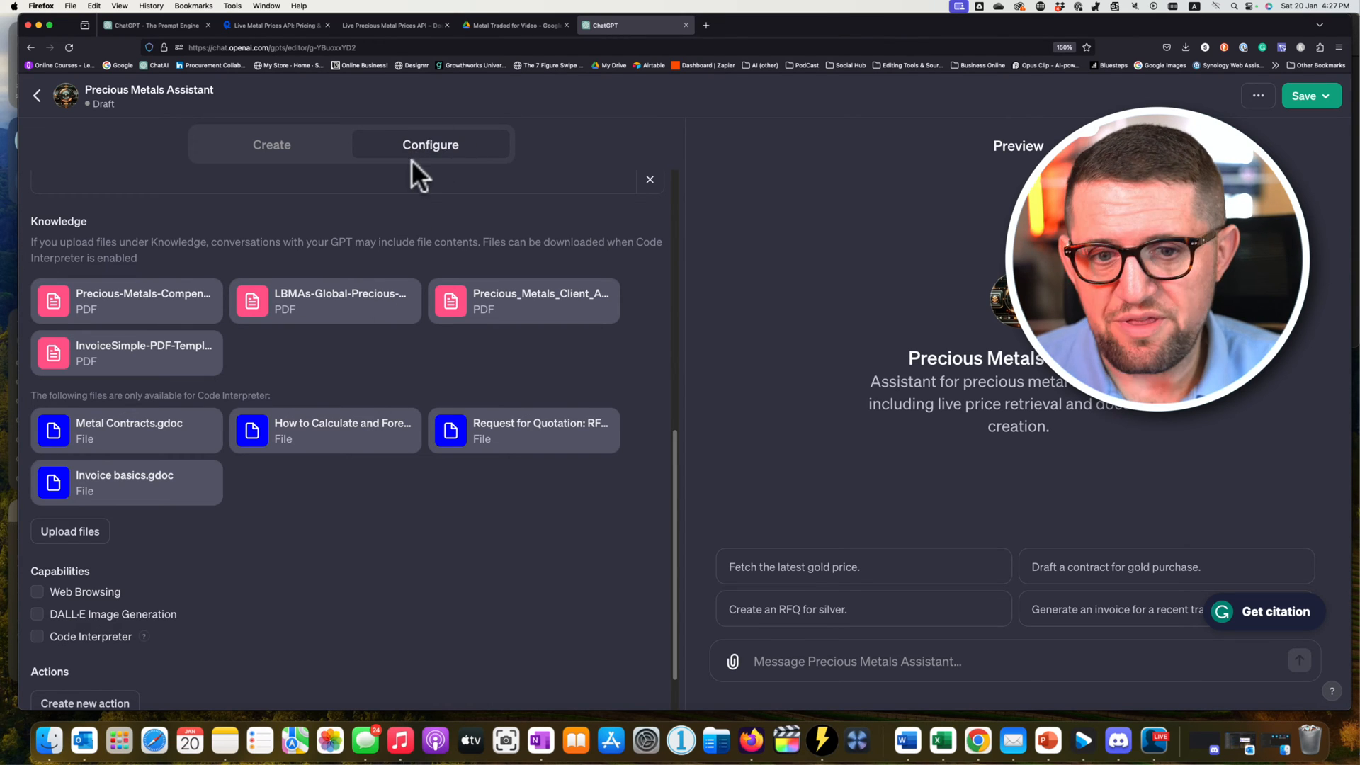
Create a new action for the Precious Metals Assistant and review its authentication, schema and privacy policy fields.
{"action": "scroll", "coordinate": [388, 404], "scroll_direction": "down", "scroll_amount": 2}
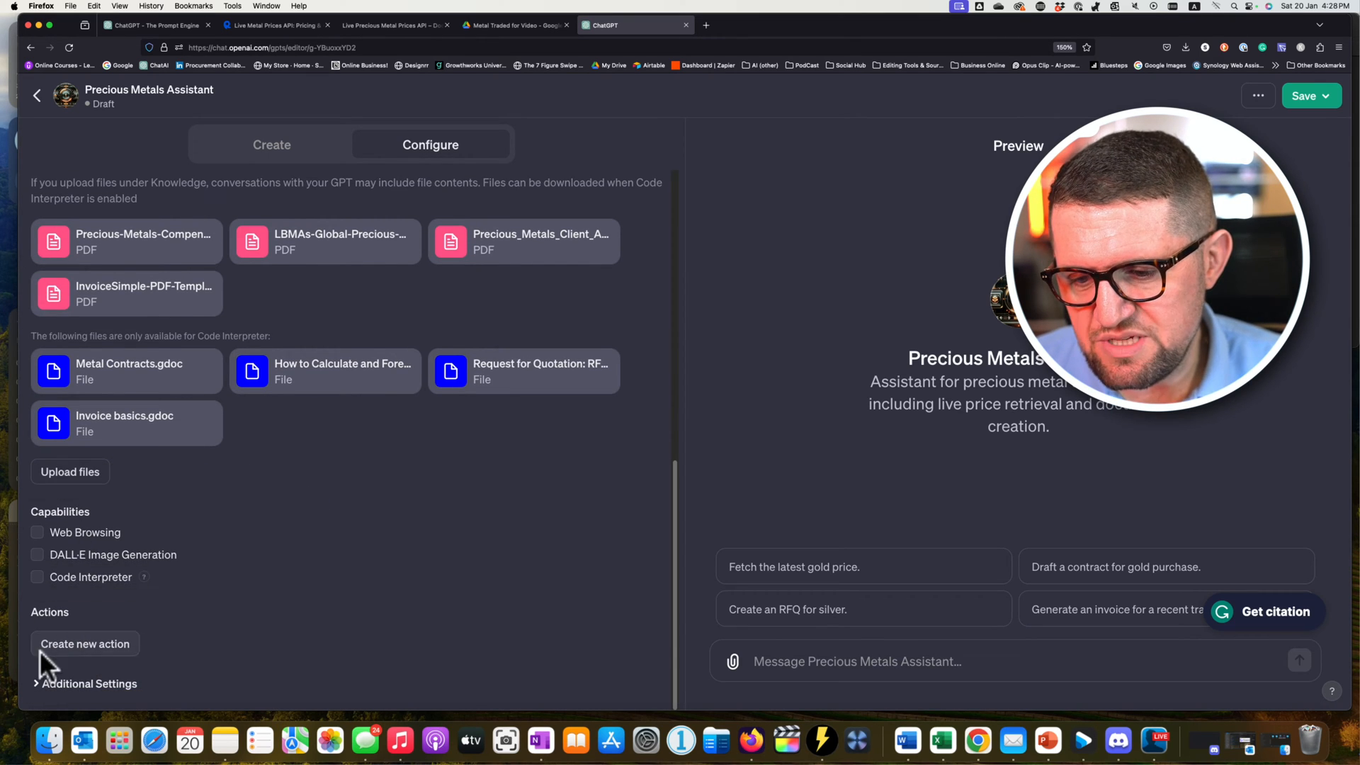
{"action": "left_click", "coordinate": [88, 645]}
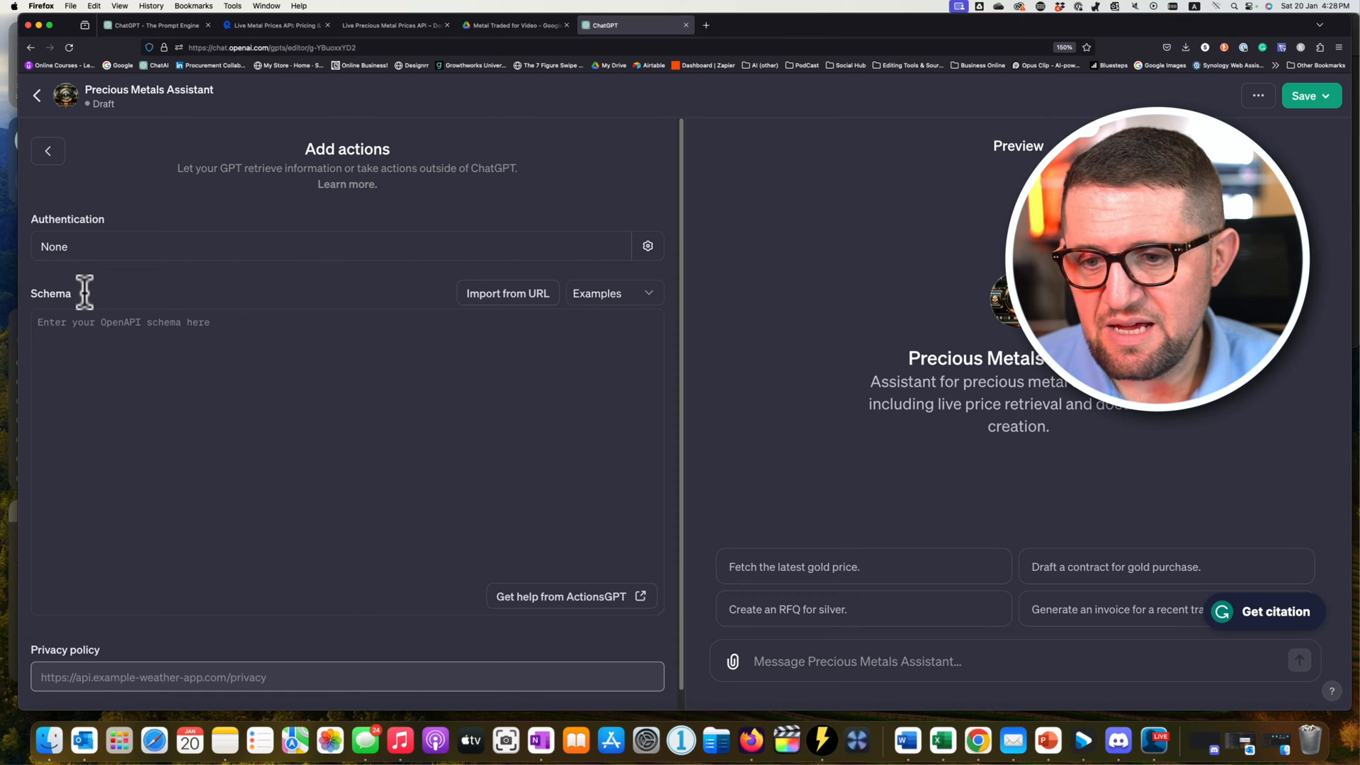
{"action": "scroll", "coordinate": [255, 568], "scroll_direction": "down", "scroll_amount": 1}
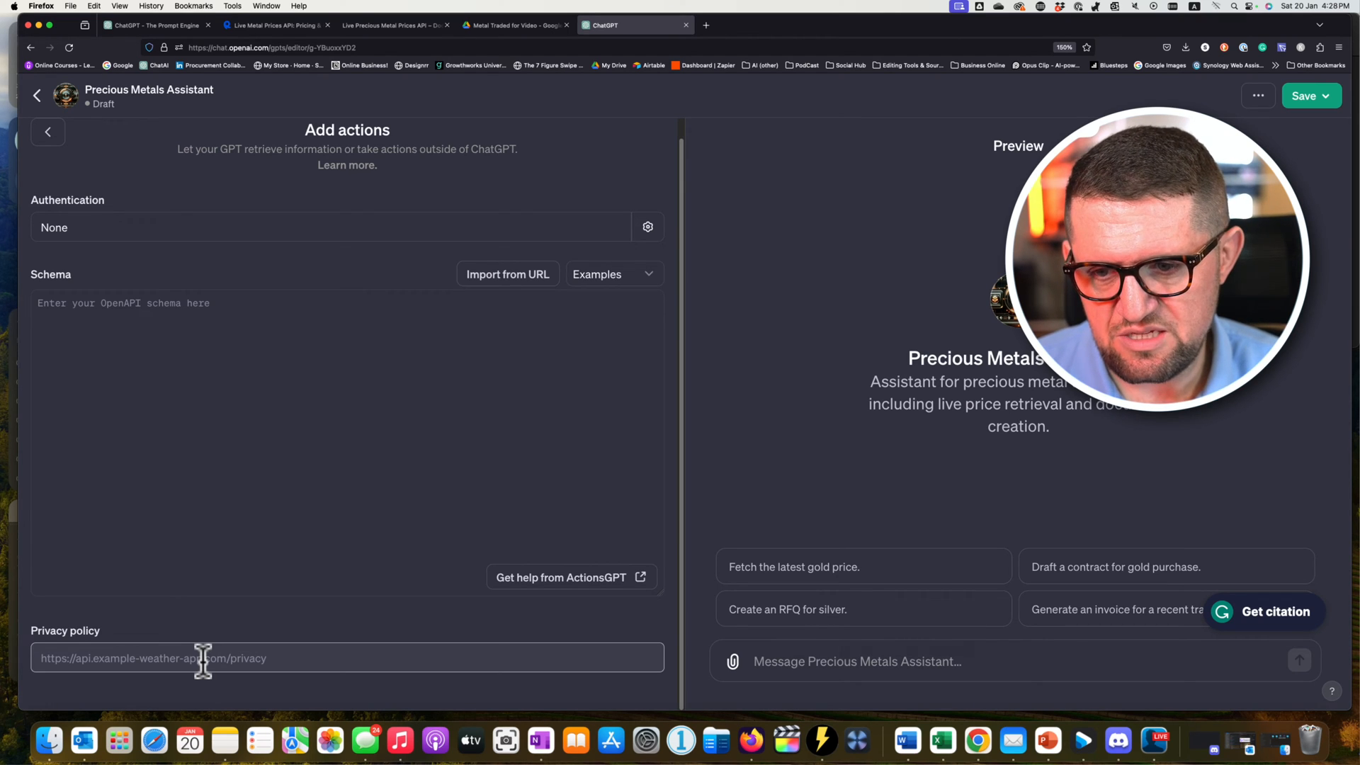
{"action": "scroll", "coordinate": [436, 299], "scroll_direction": "up", "scroll_amount": 1}
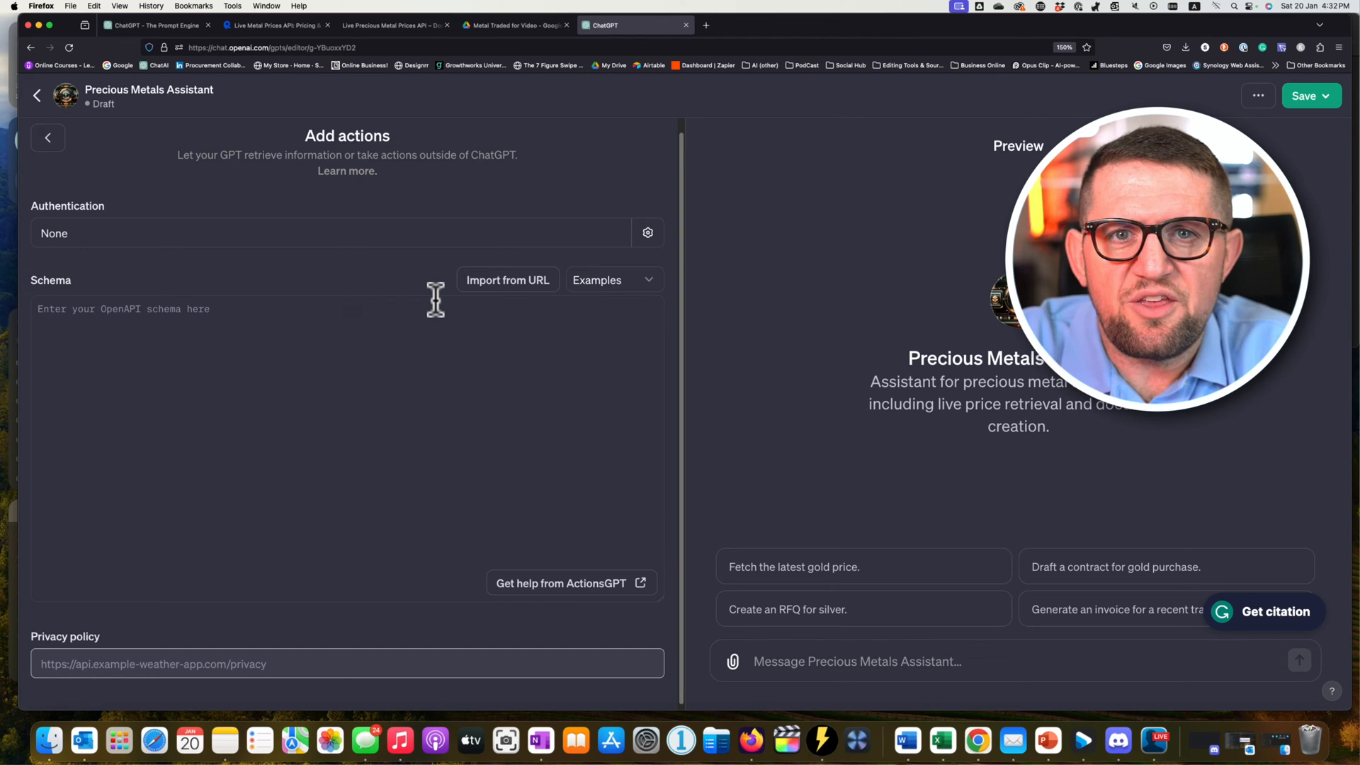
Switch from the Prompt Engine conversation to a new chat with GPTBuilder.
{"action": "left_click", "coordinate": [163, 25]}
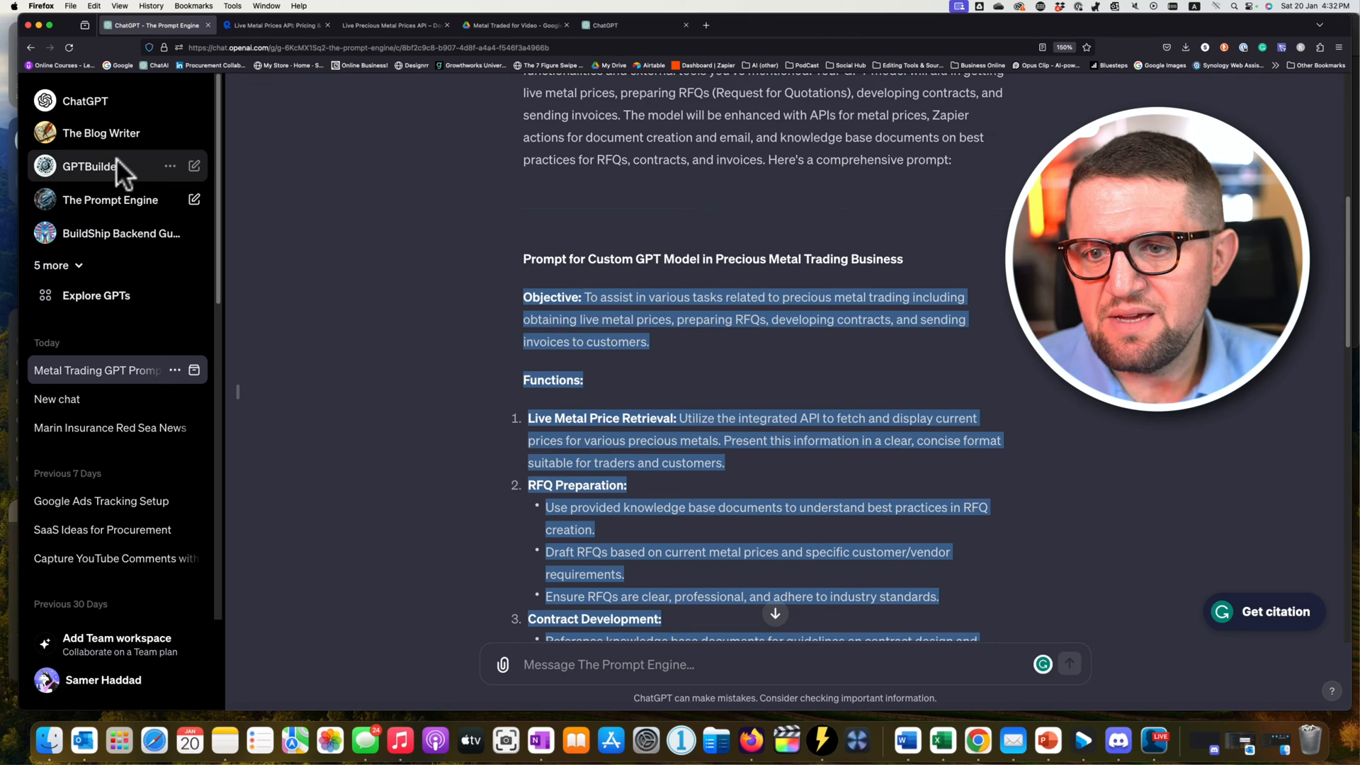
{"action": "left_click", "coordinate": [84, 181]}
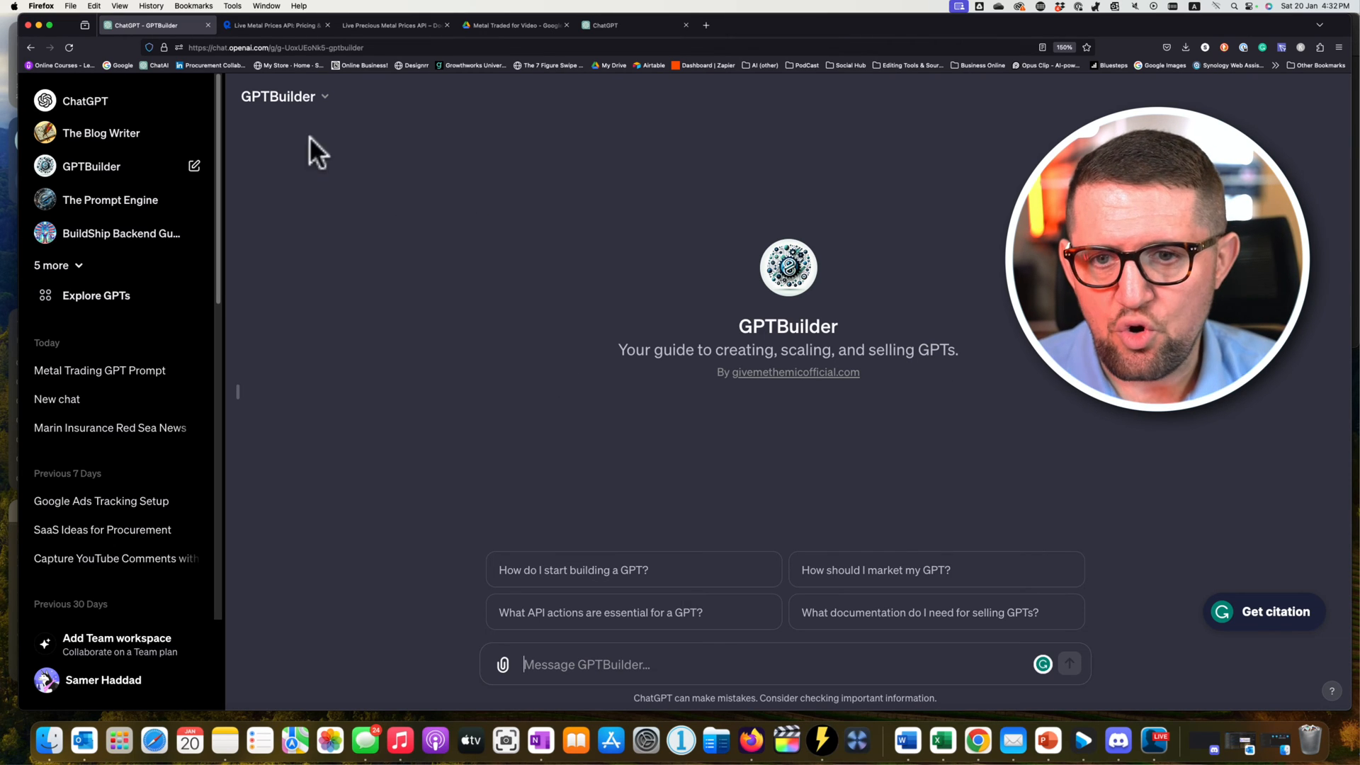
Review the Live Metal Prices API's pricing plans and endpoints on RapidAPI.
{"action": "left_click", "coordinate": [265, 28]}
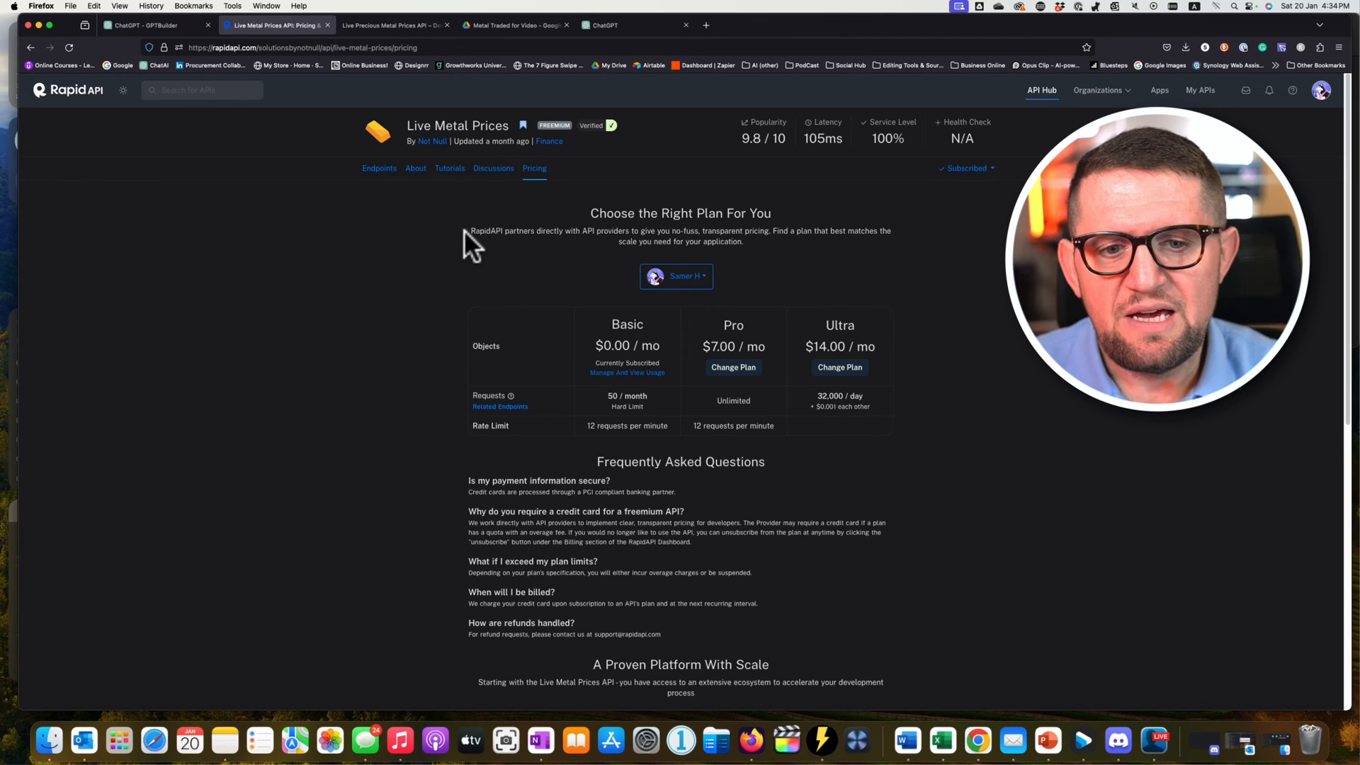
{"action": "left_click", "coordinate": [380, 176]}
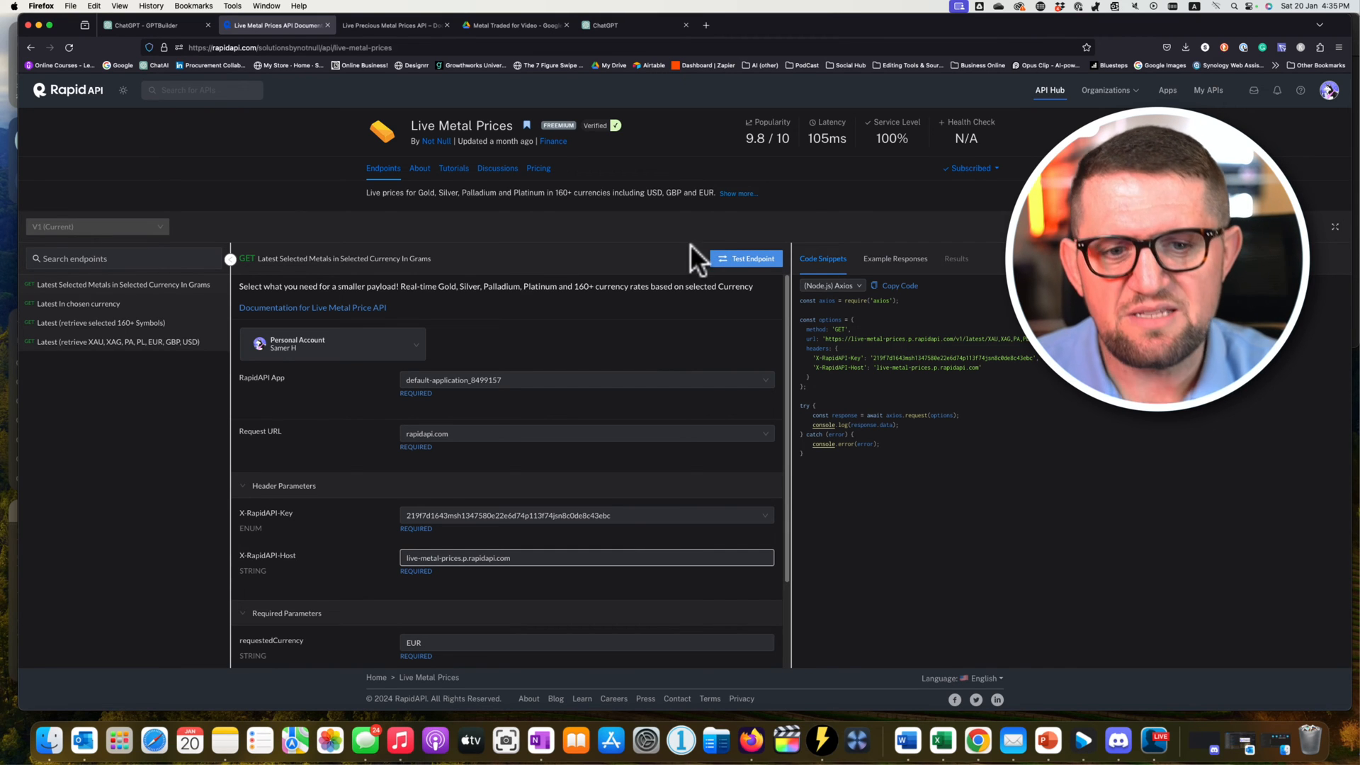
{"action": "left_click", "coordinate": [535, 170]}
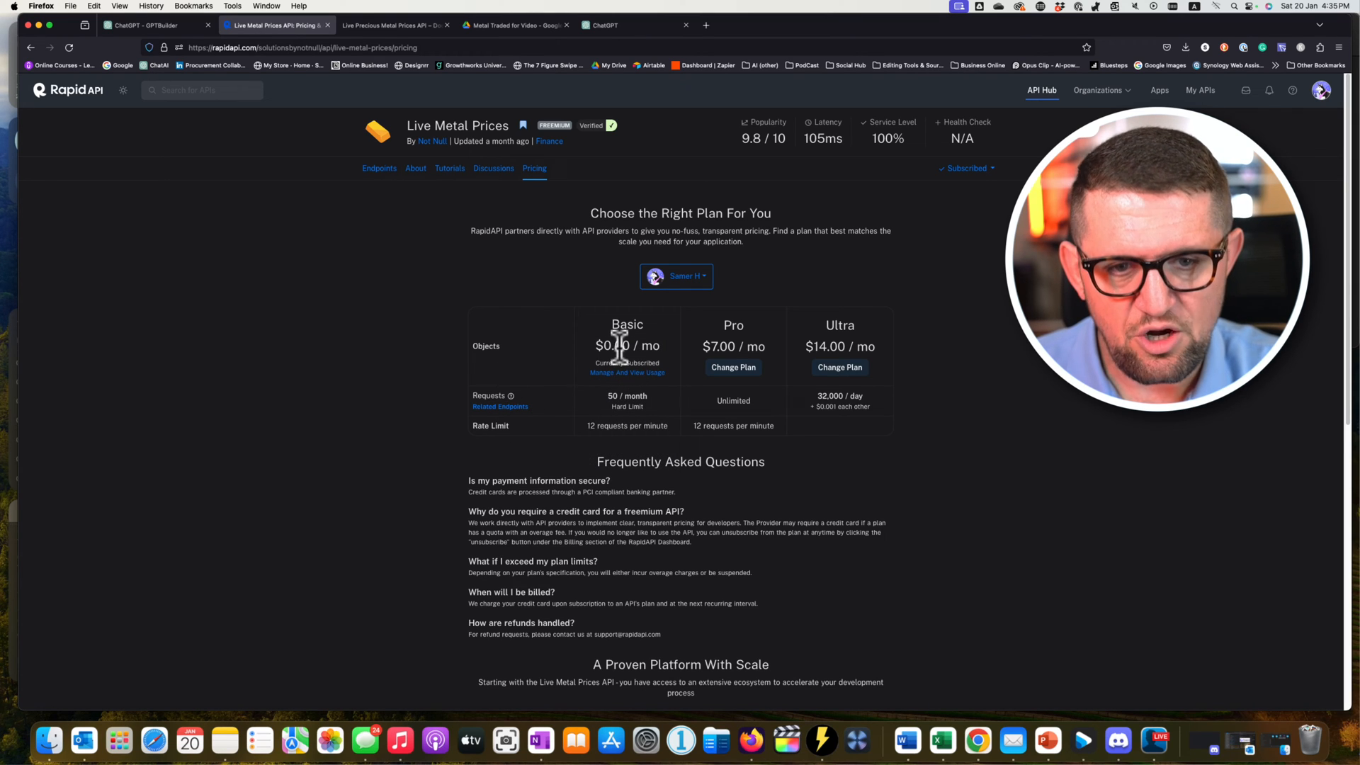
{"action": "left_click", "coordinate": [378, 169]}
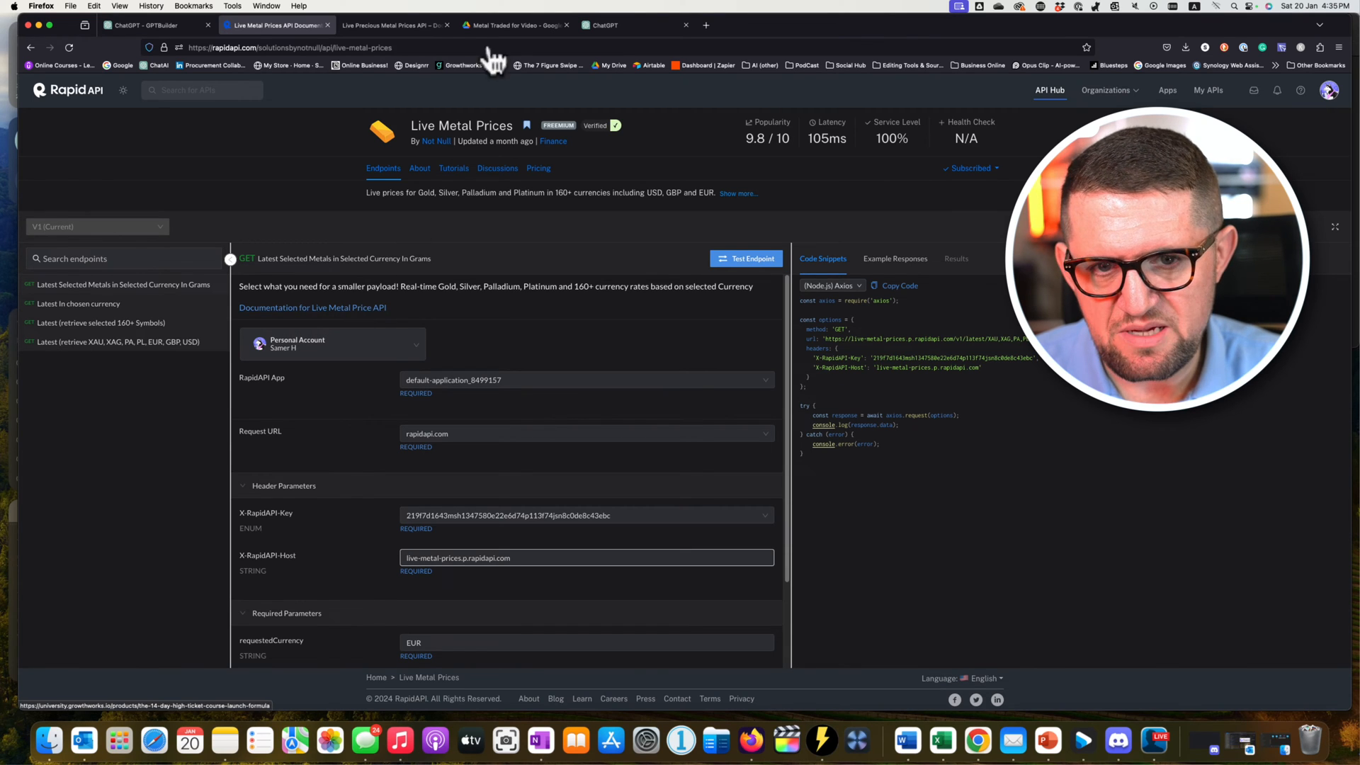
Copy the whole Live Precious Metal Prices API documentation from the Not Null site and paste it into the GPTBuilder message.
{"action": "left_click", "coordinate": [389, 25]}
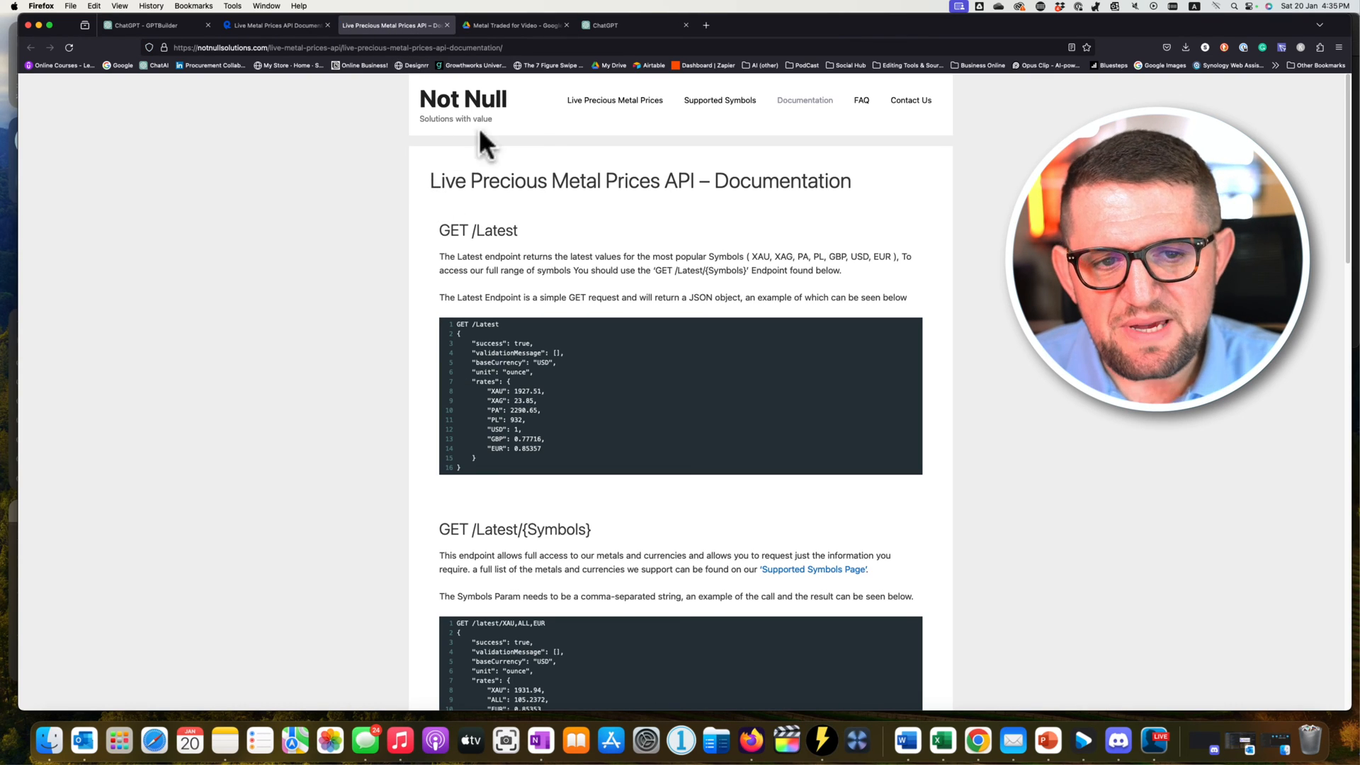
{"action": "left_click_drag", "start_coordinate": [368, 185], "coordinate": [875, 625]}
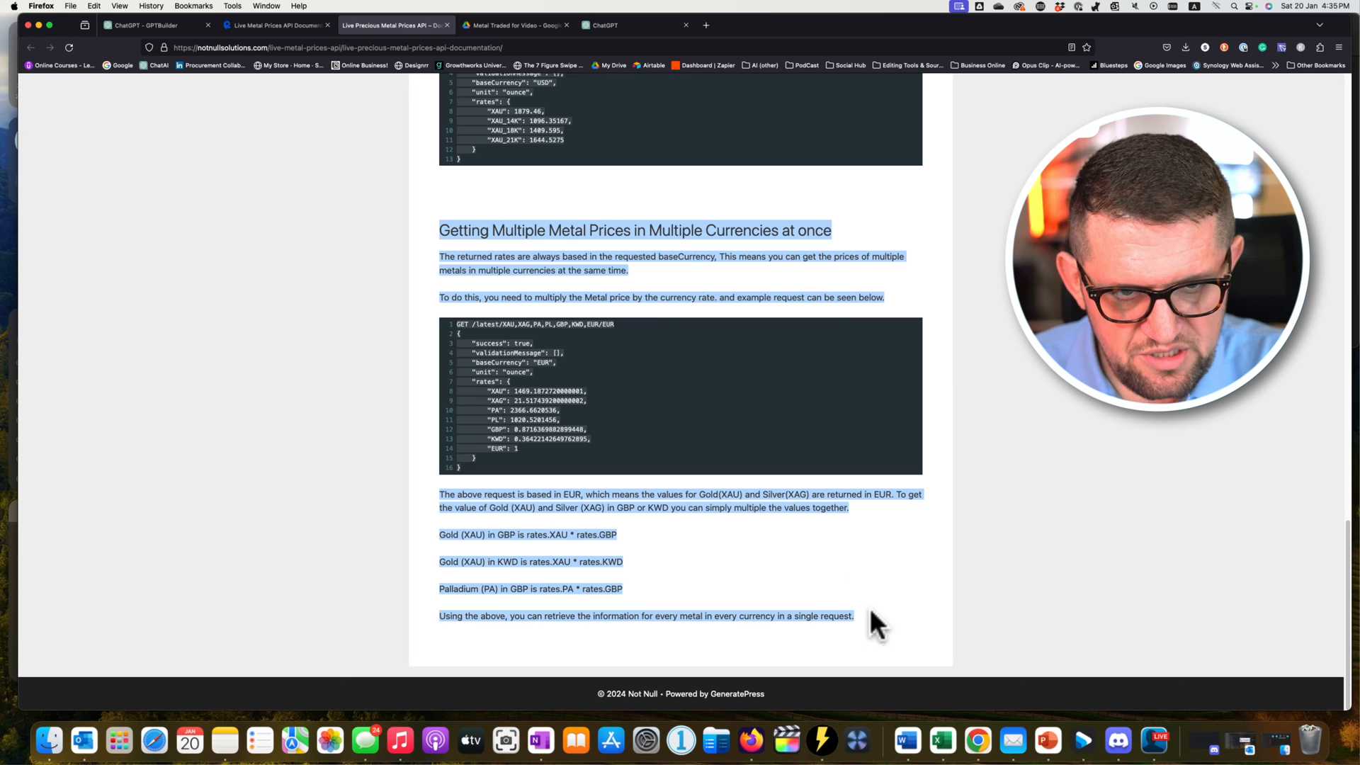
{"action": "right_click", "coordinate": [681, 230]}
{"action": "left_click", "coordinate": [696, 235]}
{"action": "left_click", "coordinate": [143, 24]}
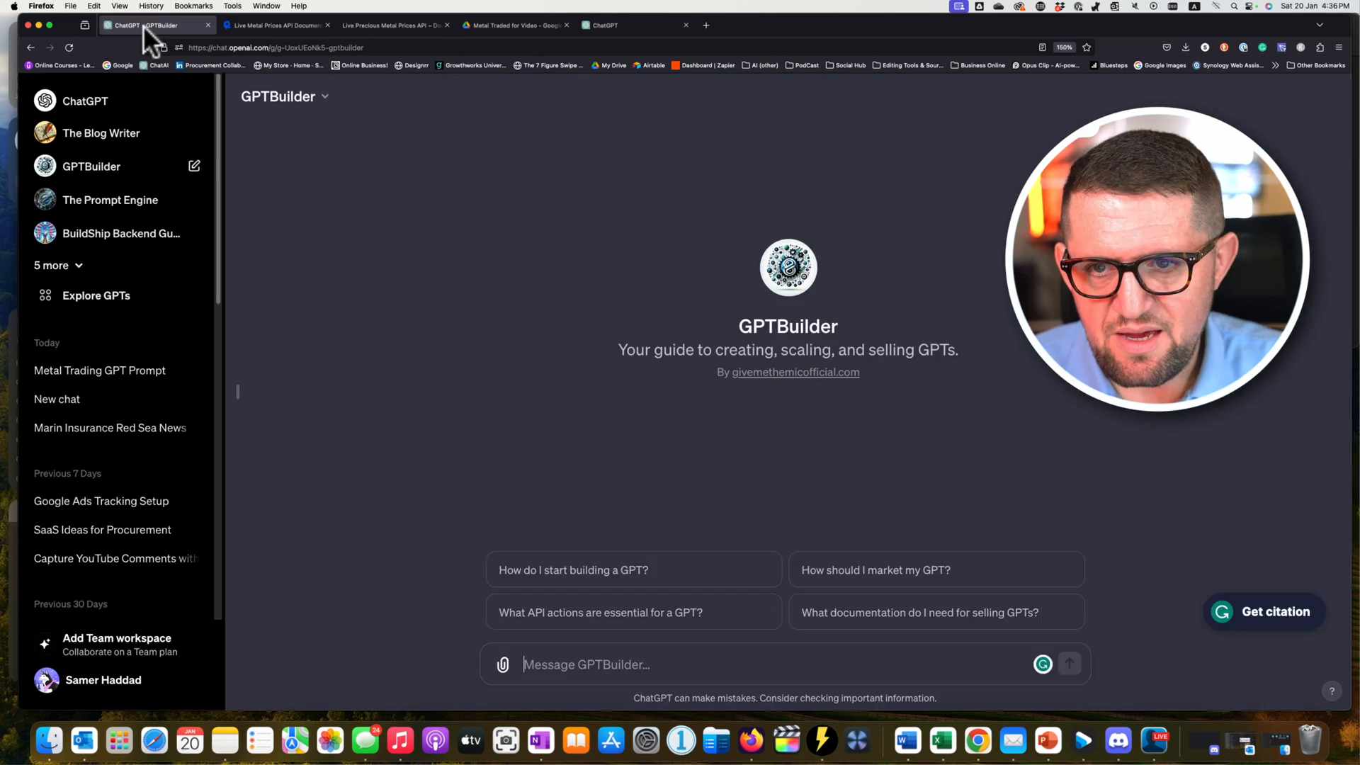
{"action": "left_click", "coordinate": [549, 666]}
{"action": "key", "text": "super+v"}
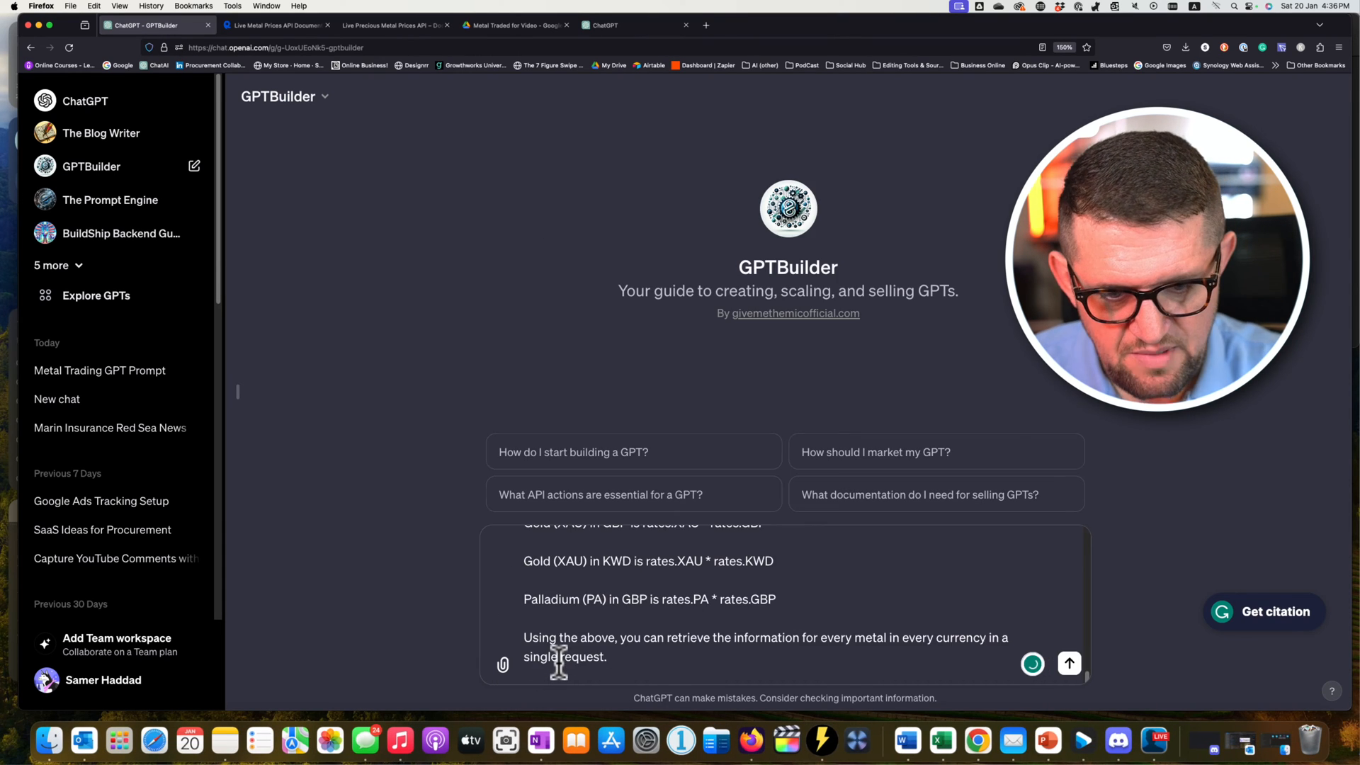
Append RapidAPI's Node.js Axios code snippet, including the API key, under "an example of a request with my API Key:" and end with blank lines.
{"action": "left_click", "coordinate": [399, 27]}
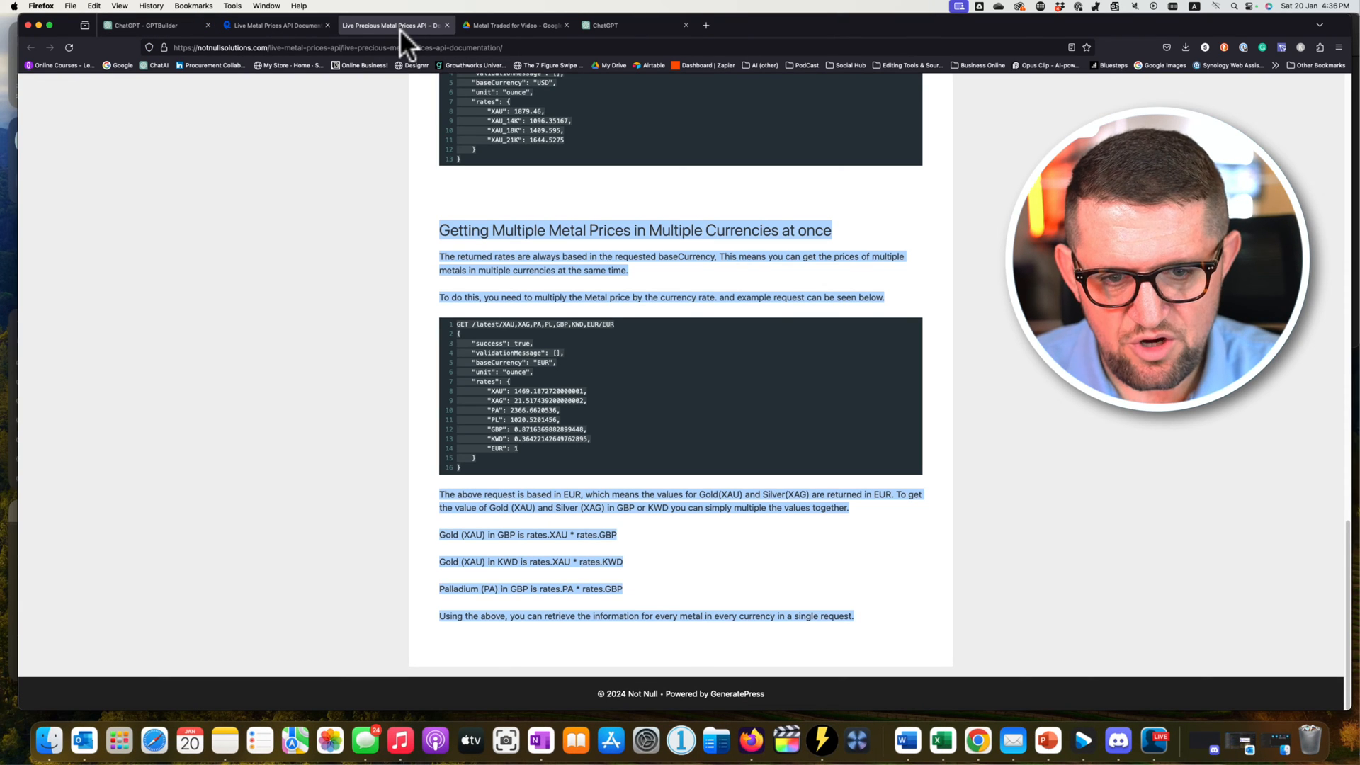
{"action": "left_click", "coordinate": [286, 24]}
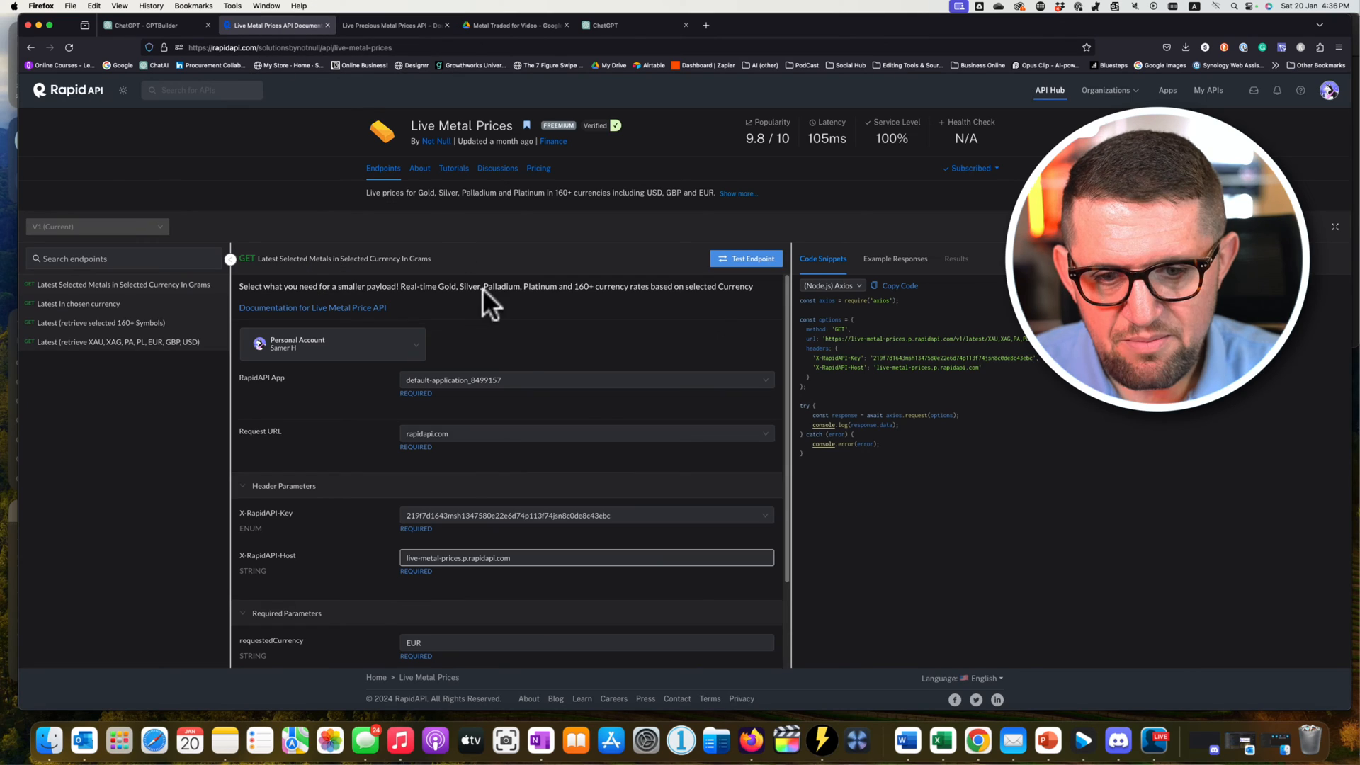
{"action": "left_click", "coordinate": [901, 290]}
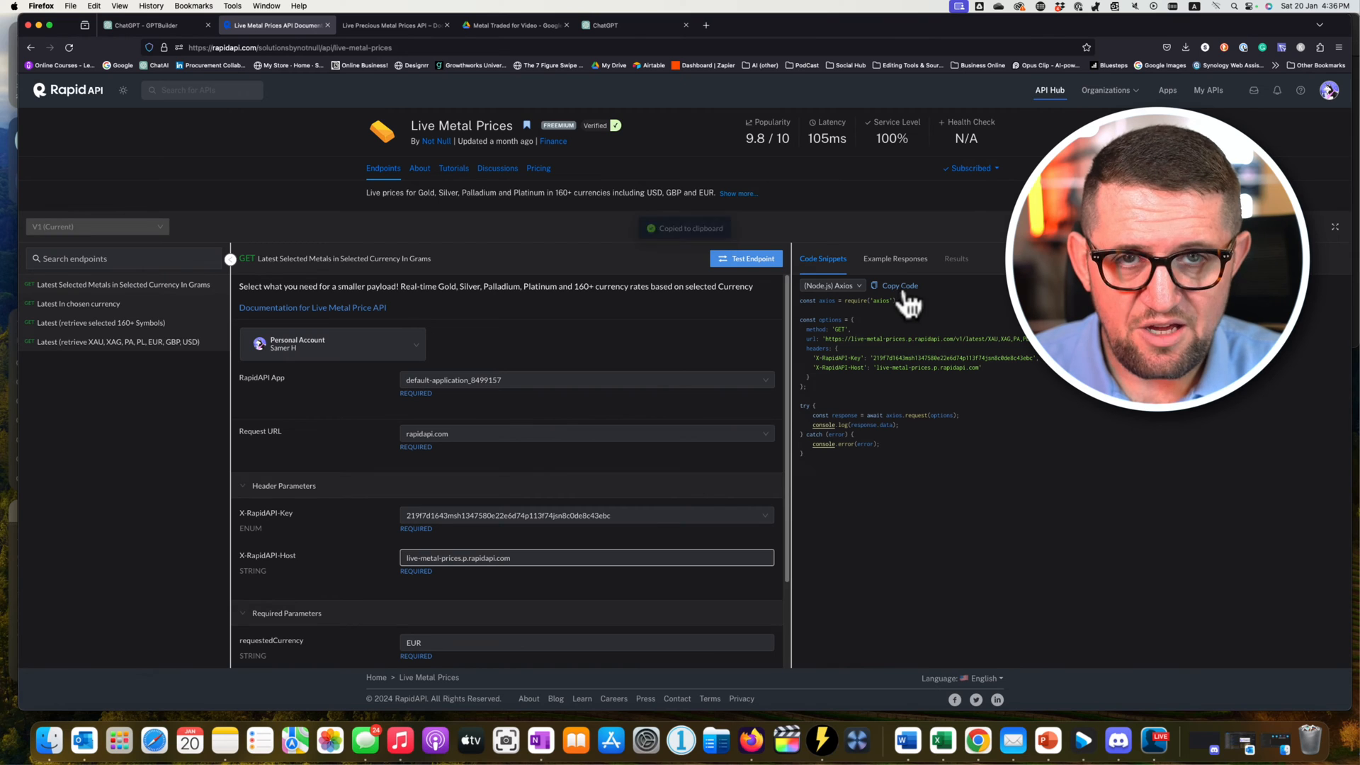
{"action": "left_click", "coordinate": [158, 25]}
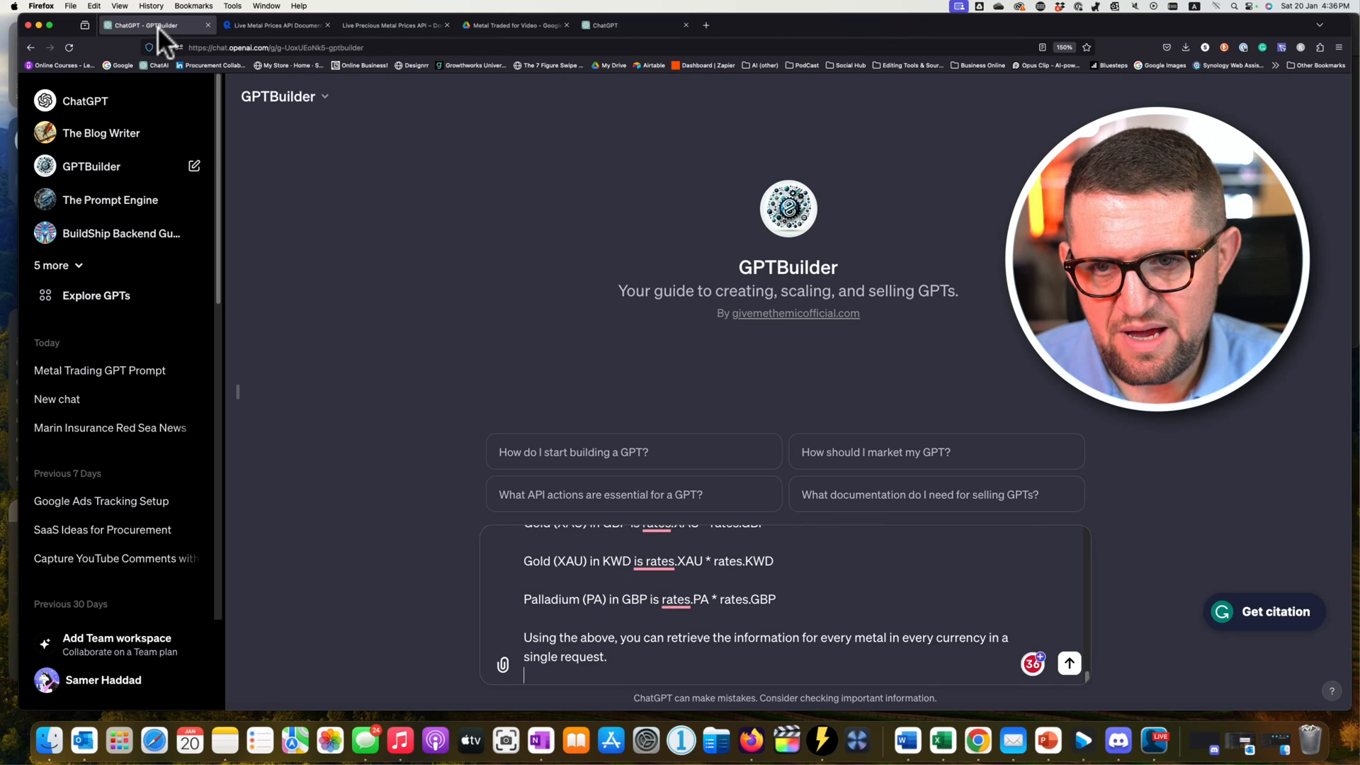
{"action": "key", "text": "shift+Return"}
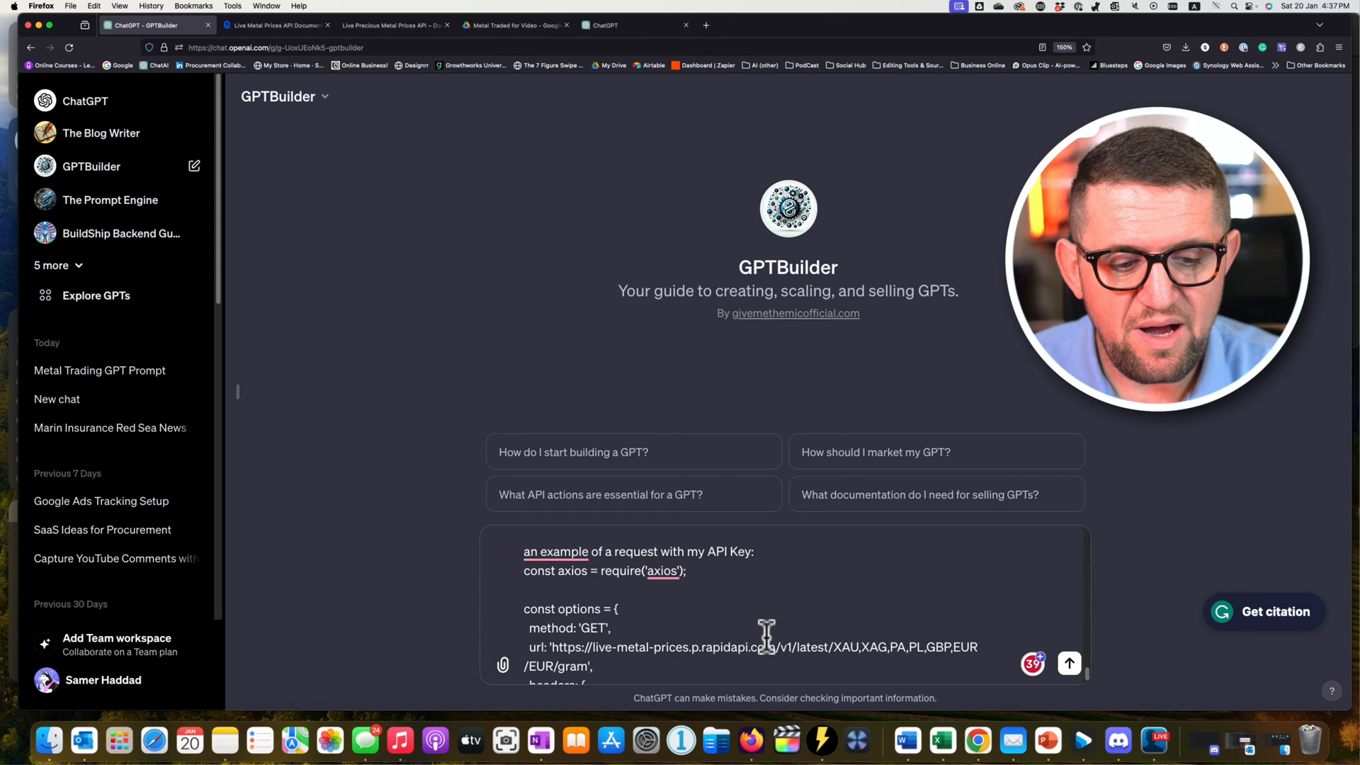
{"action": "left_click", "coordinate": [255, 24]}
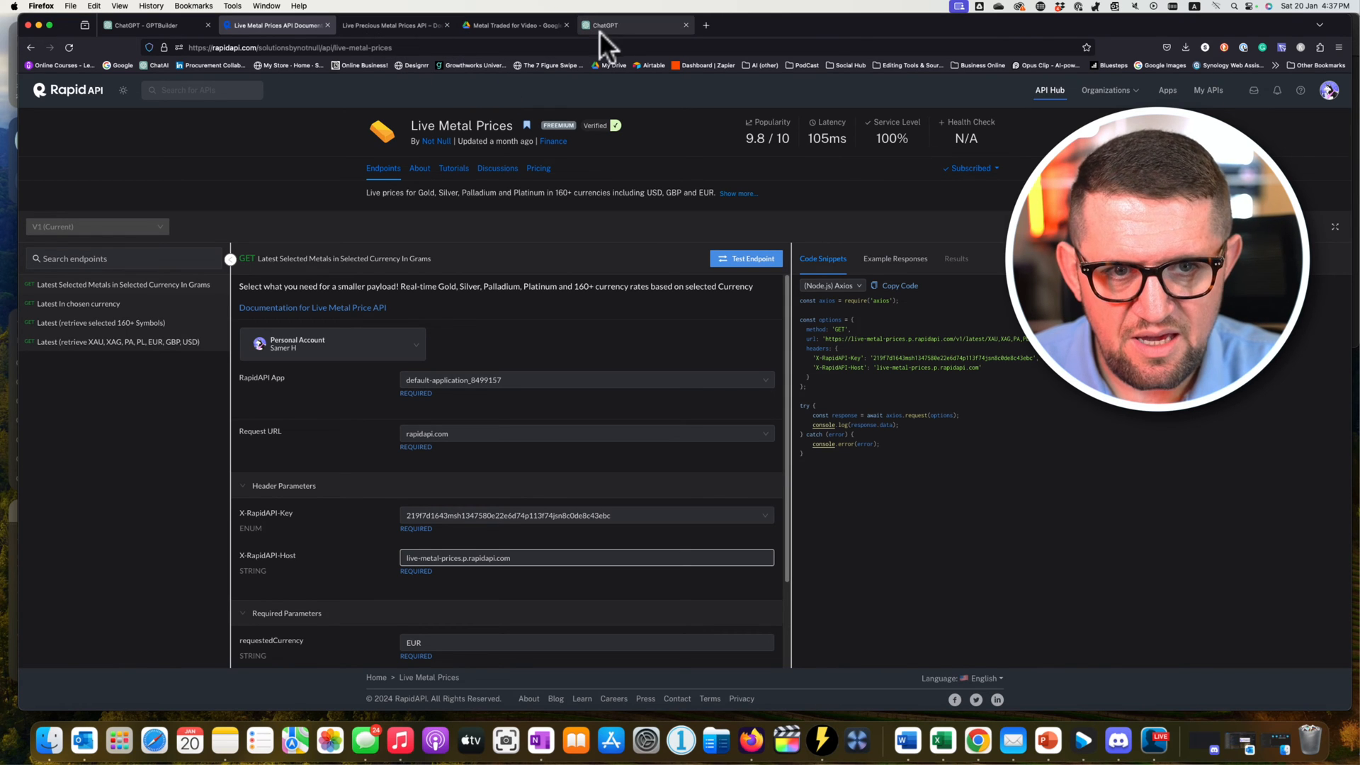
{"action": "left_click", "coordinate": [177, 25]}
{"action": "scroll", "coordinate": [655, 644], "scroll_direction": "down", "scroll_amount": 5}
{"action": "left_click", "coordinate": [622, 666]}
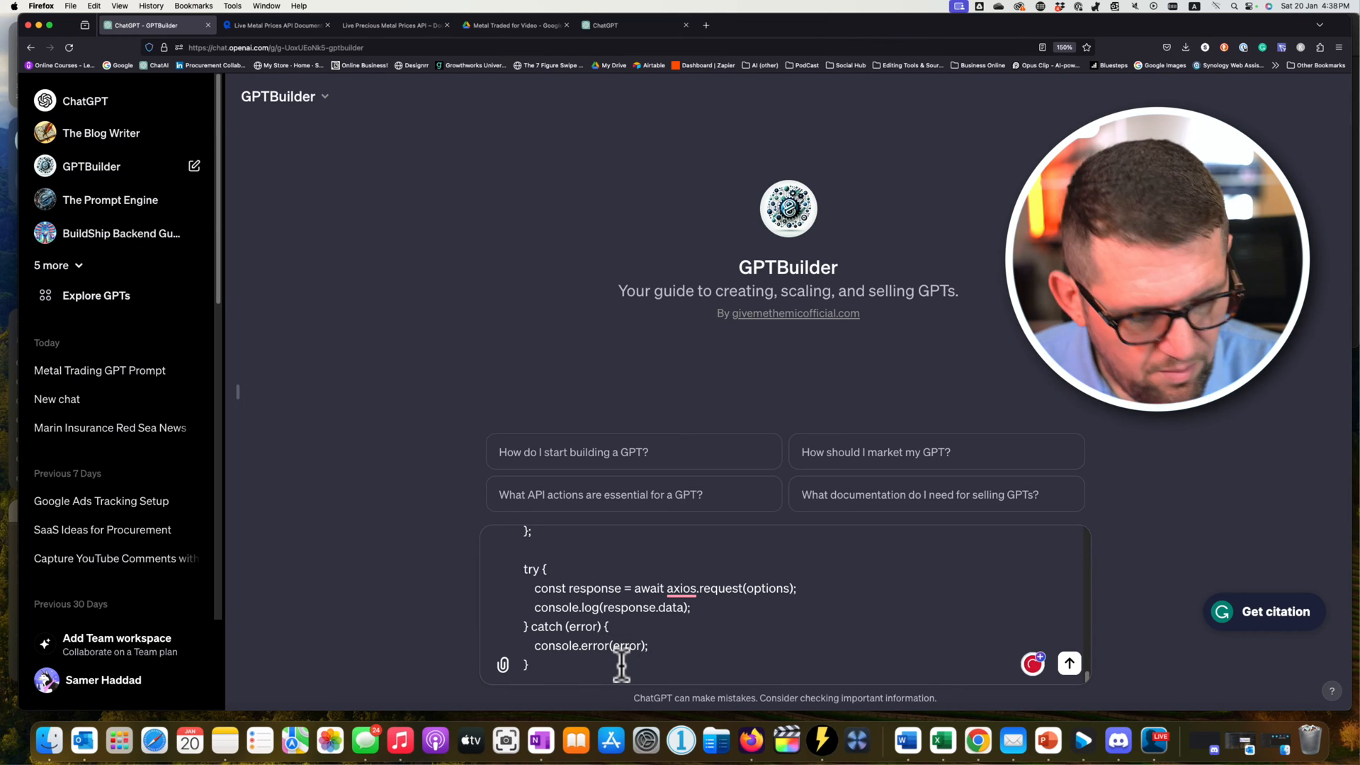
{"action": "key", "text": "shift+Return"}
{"action": "key", "text": "shift+Return"}
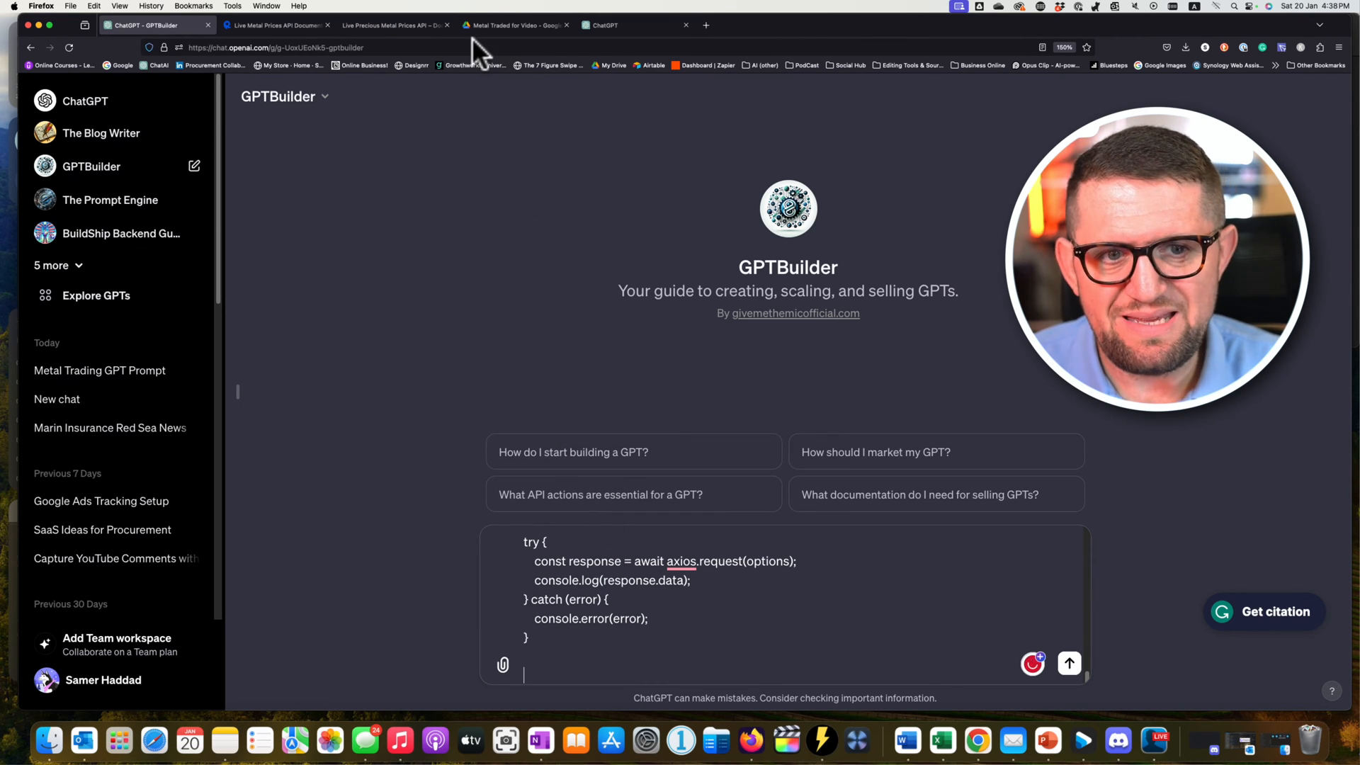
Load the Blank Template schema in the new action and copy it into the GPTBuilder message under "Blank OpenAI Schema Template:".
{"action": "left_click", "coordinate": [608, 26]}
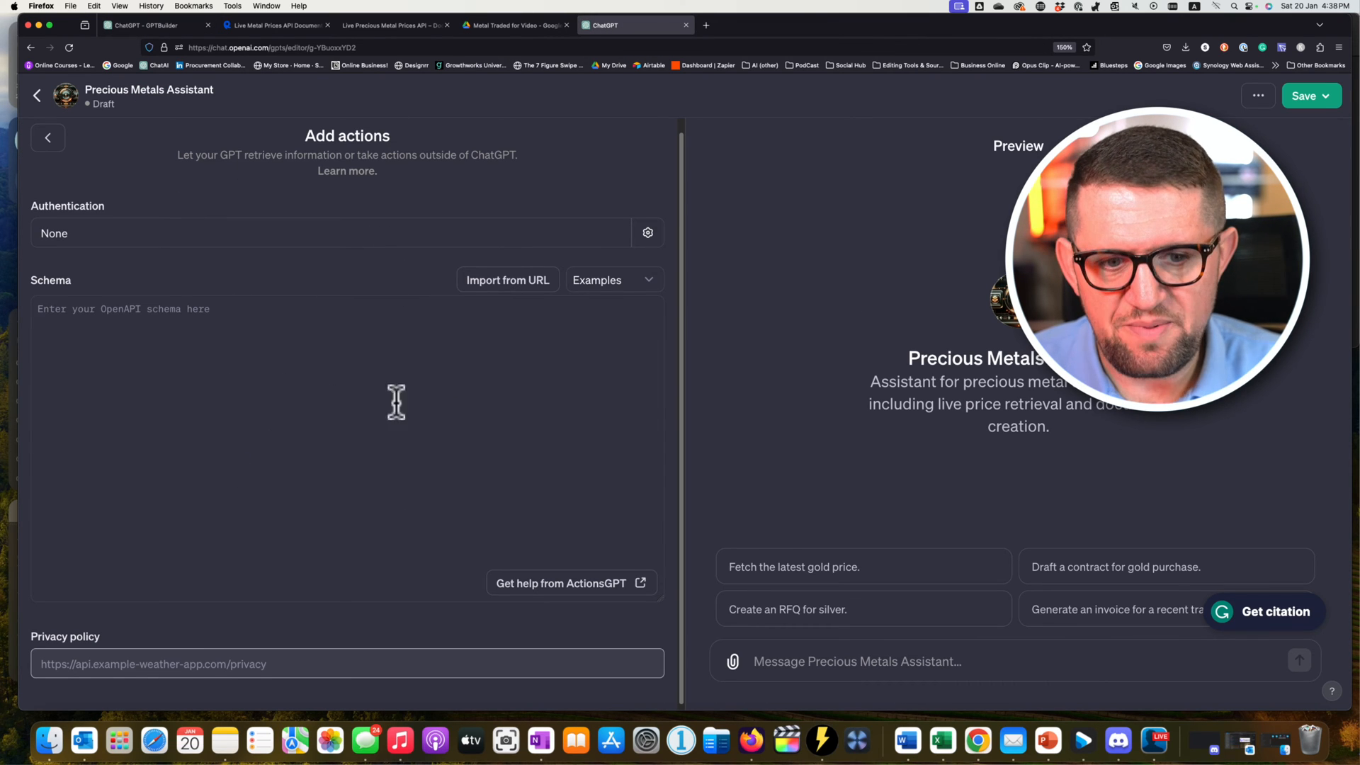
{"action": "left_click", "coordinate": [596, 282]}
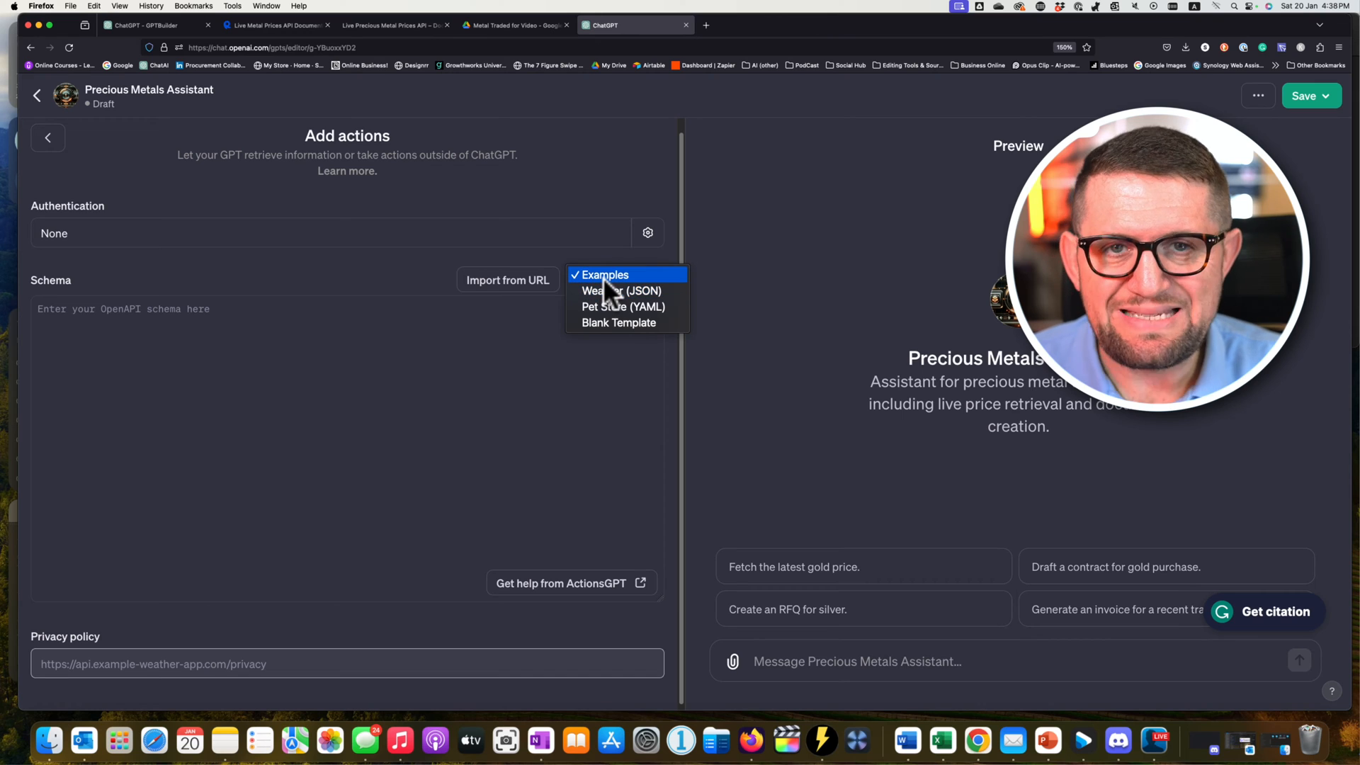
{"action": "left_click", "coordinate": [635, 323]}
{"action": "left_click_drag", "start_coordinate": [99, 521], "coordinate": [10, 295]}
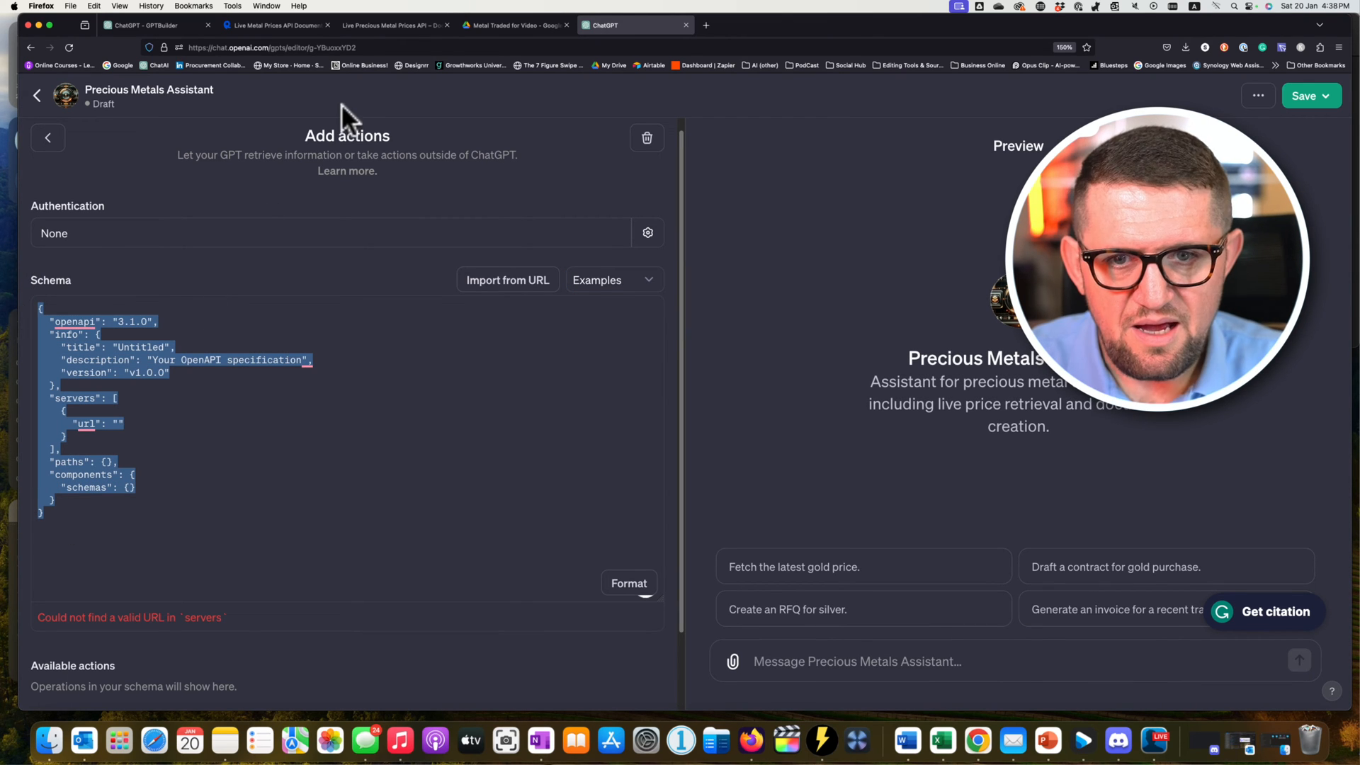
{"action": "left_click", "coordinate": [133, 24]}
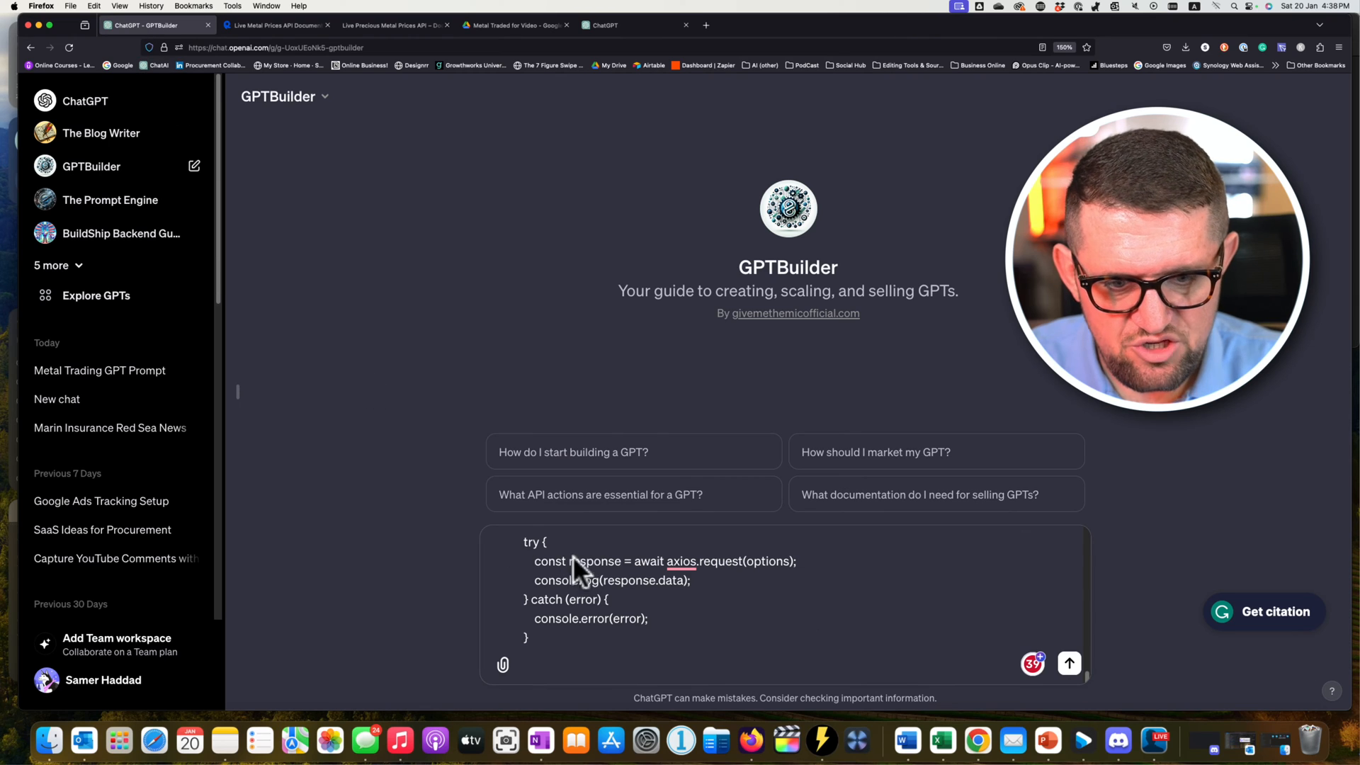
{"action": "scroll", "coordinate": [602, 588], "scroll_direction": "down", "scroll_amount": 3}
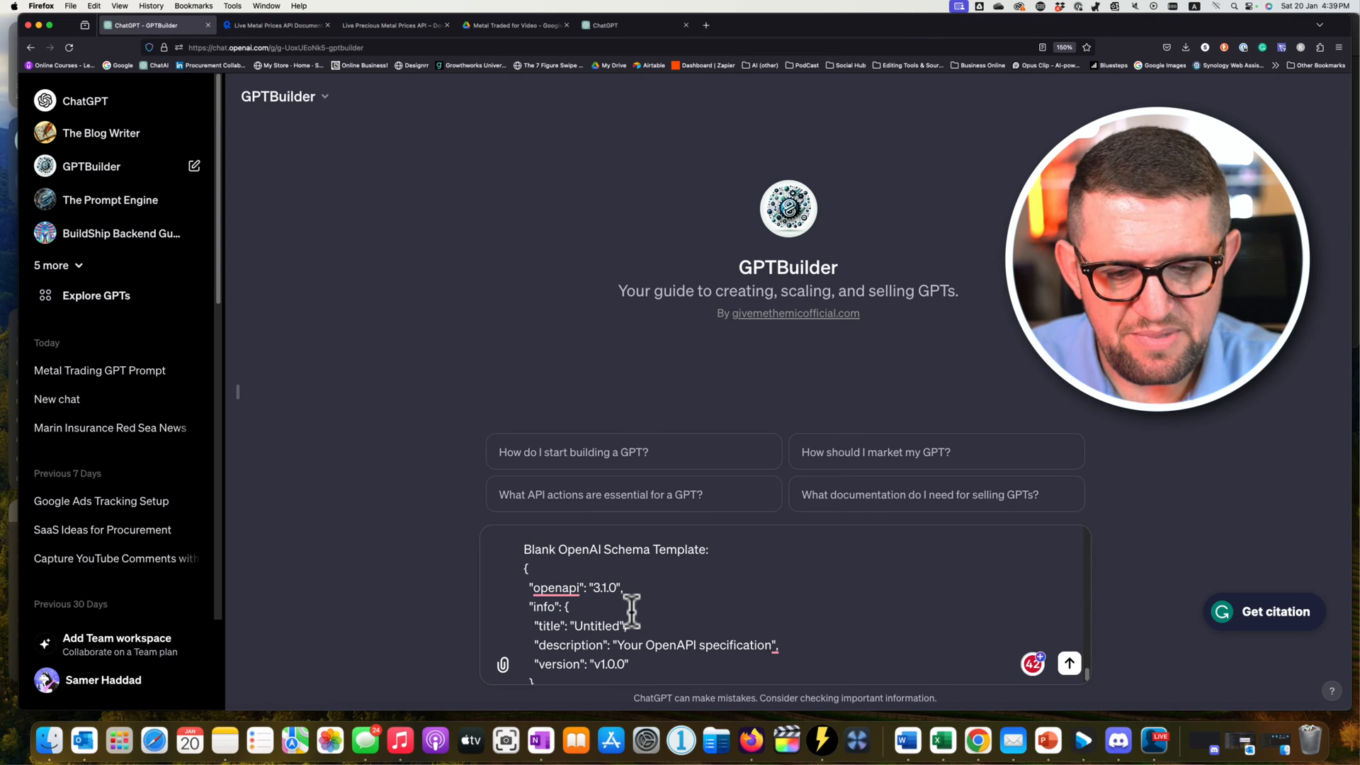
Look back through the composed message to its beginning and send it to GPTBuilder.
{"action": "scroll", "coordinate": [638, 613], "scroll_direction": "down", "scroll_amount": 15}
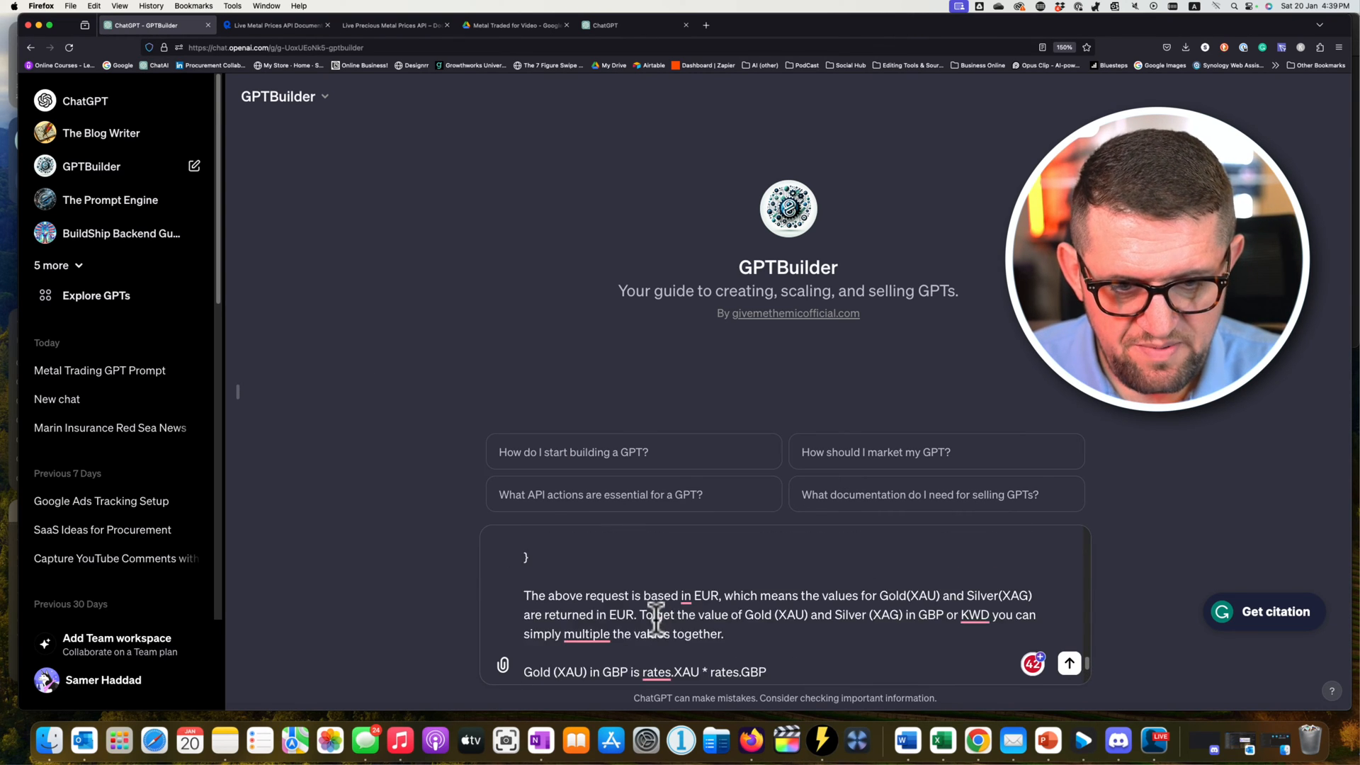
{"action": "scroll", "coordinate": [650, 618], "scroll_direction": "up", "scroll_amount": 20}
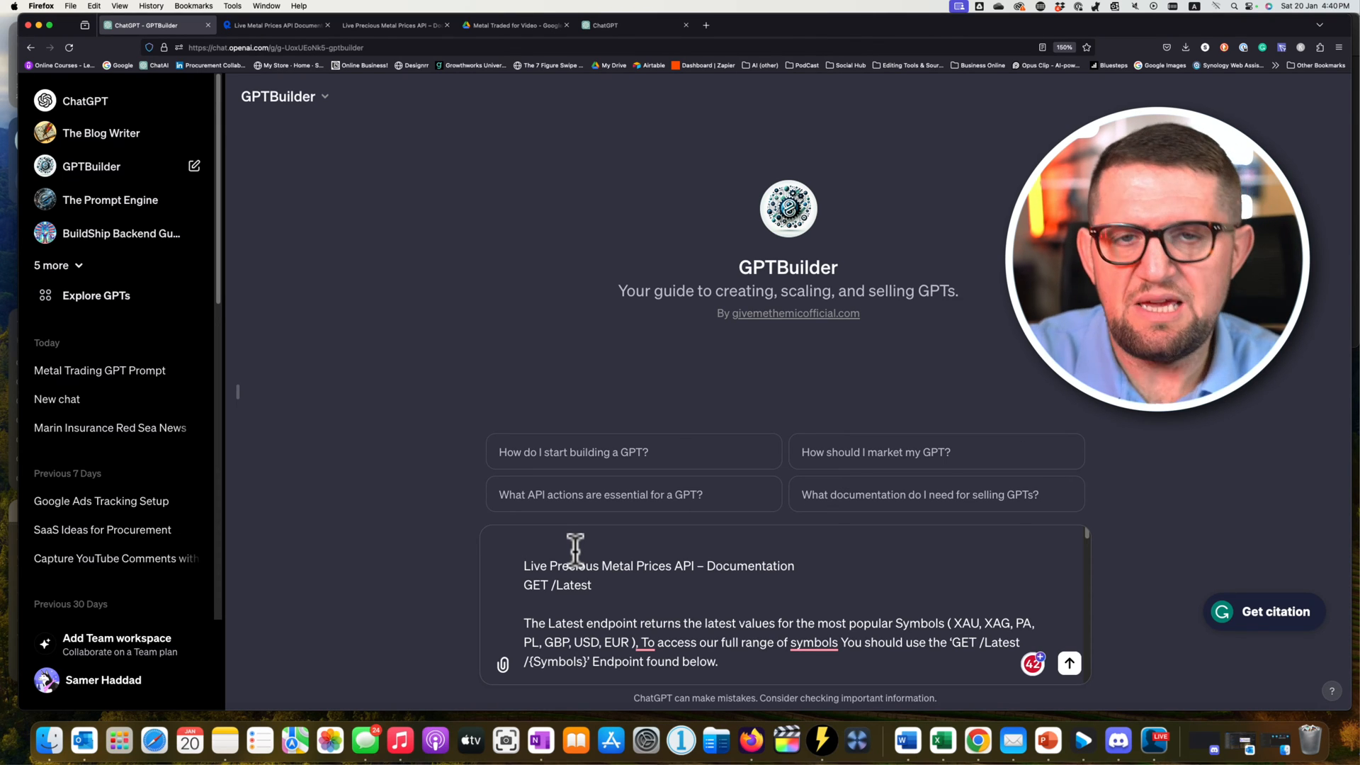
{"action": "key", "text": "Return"}
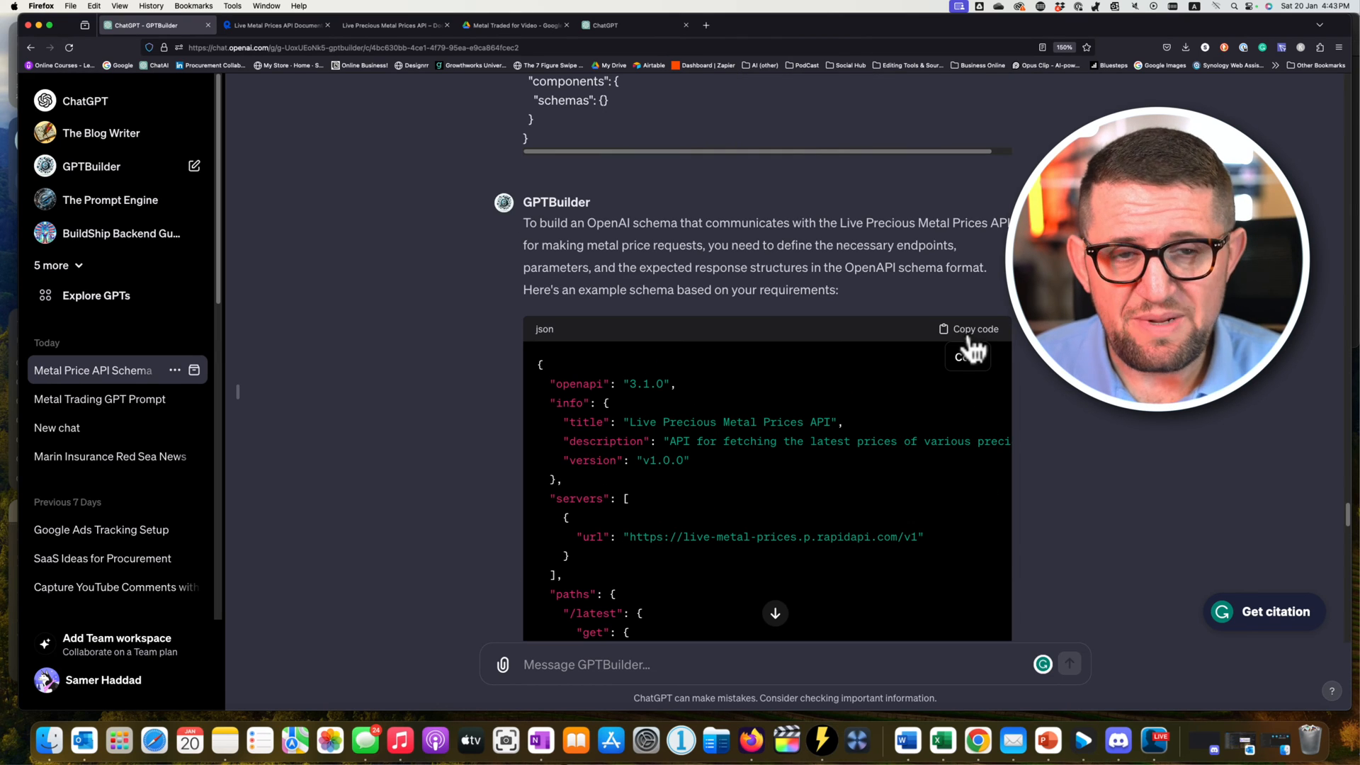
Copy GPTBuilder's generated JSON schema and replace the blank template in the Precious Metals Assistant's action schema with it.
{"action": "left_click", "coordinate": [970, 339]}
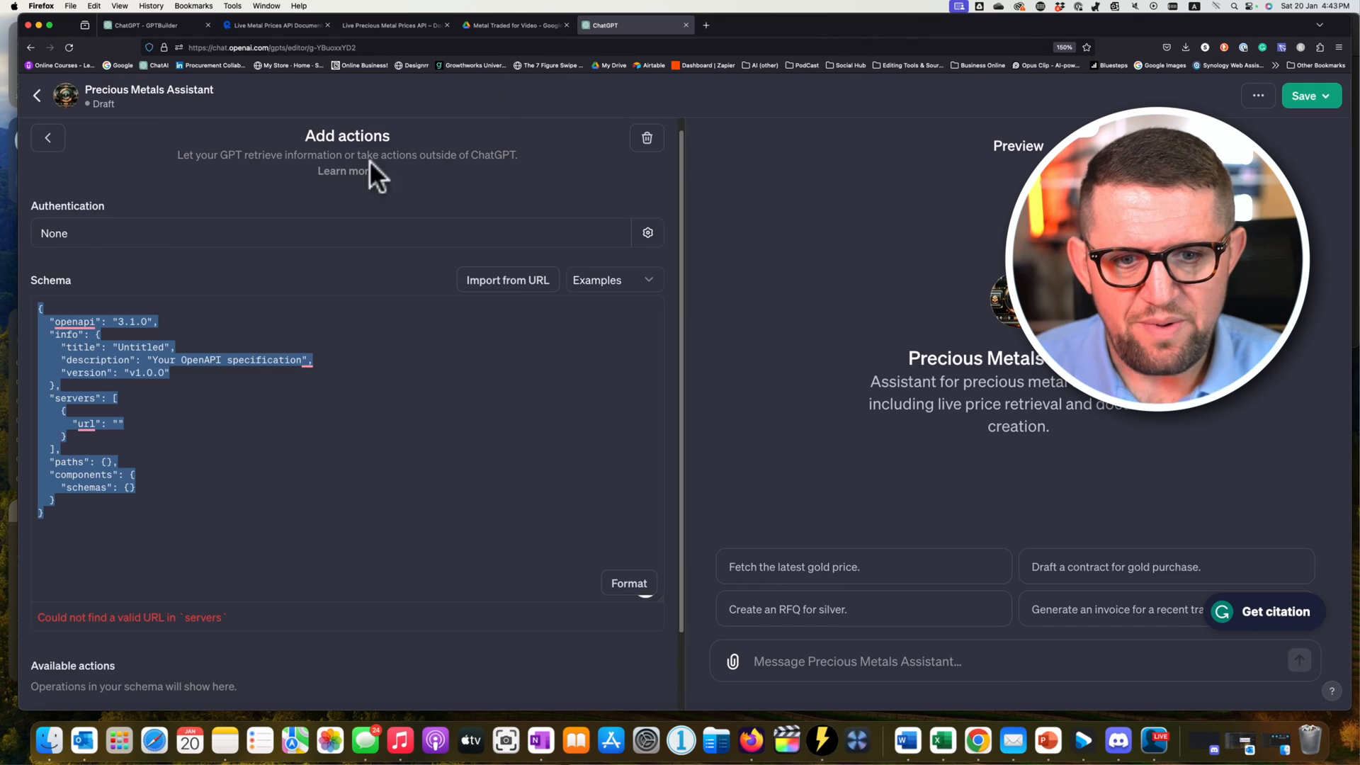
{"action": "left_click", "coordinate": [241, 410]}
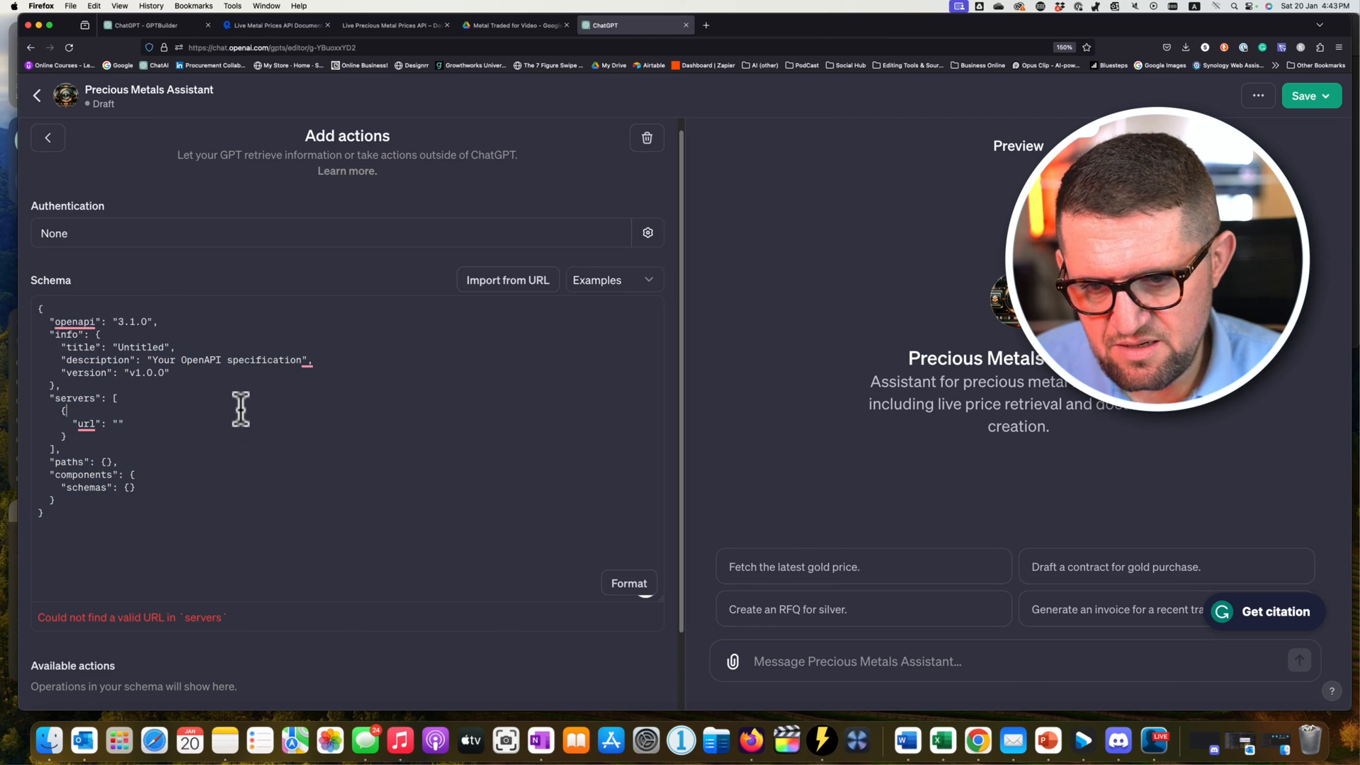
{"action": "key", "text": "super+a"}
{"action": "key", "text": "super+v"}
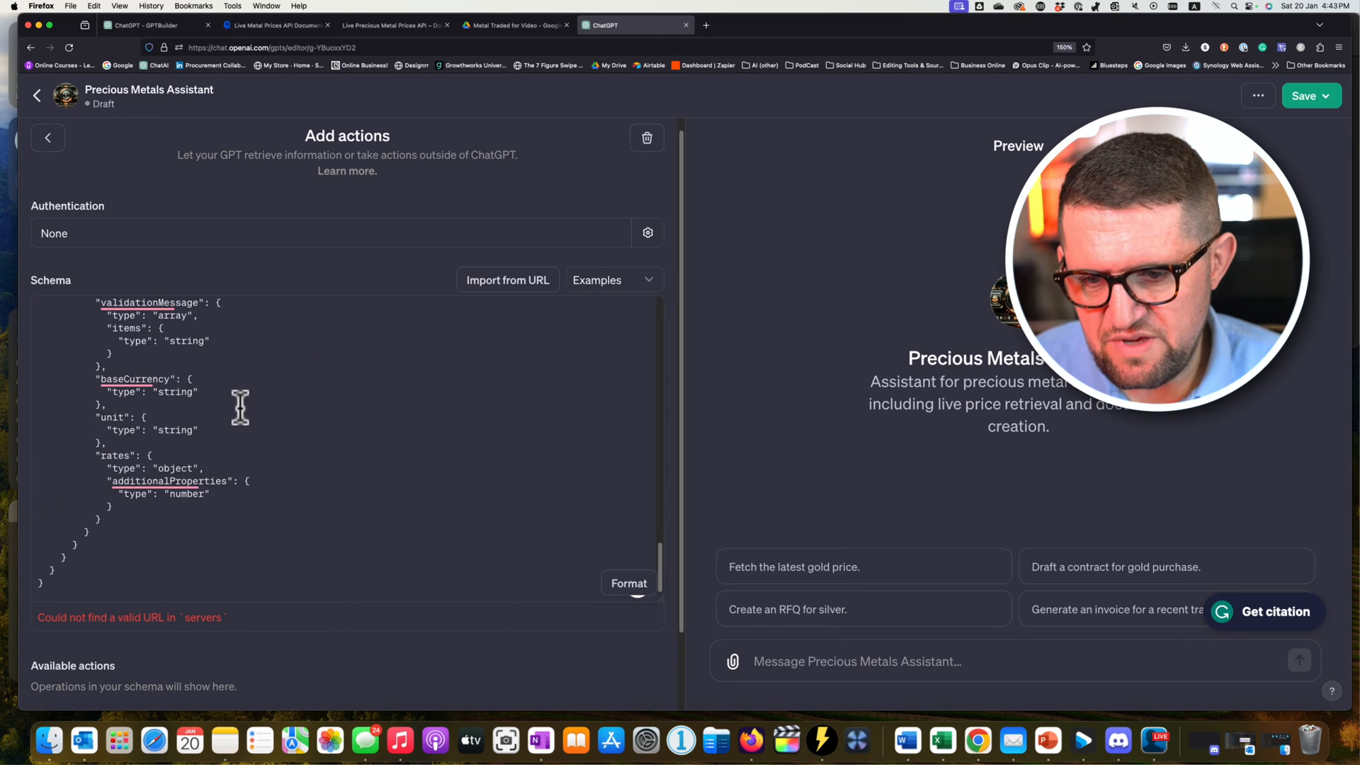
Copy the missing operationId errors and send them to GPTBuilder under "I got below error, explain why and resubmit full schema addressing it?".
{"action": "scroll", "coordinate": [425, 489], "scroll_direction": "down", "scroll_amount": 5}
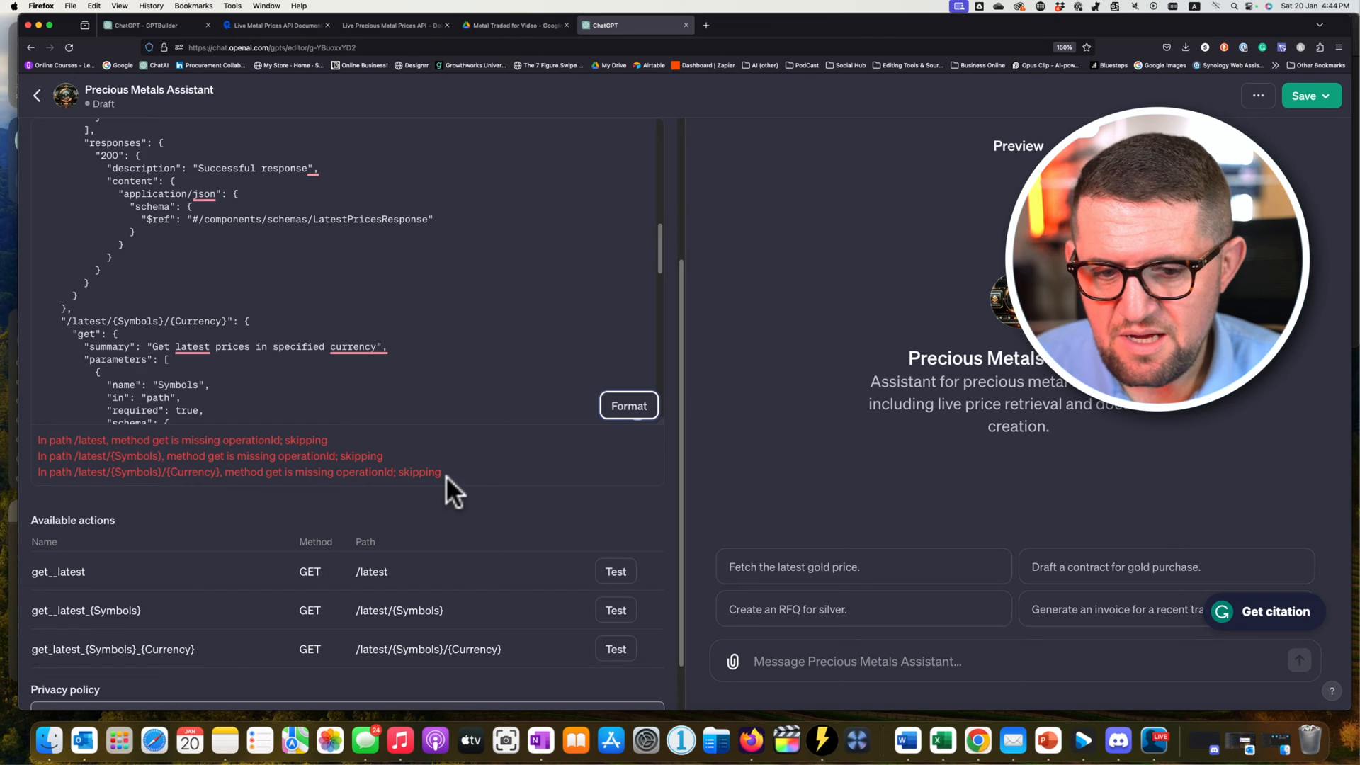
{"action": "left_click_drag", "start_coordinate": [443, 473], "coordinate": [22, 442]}
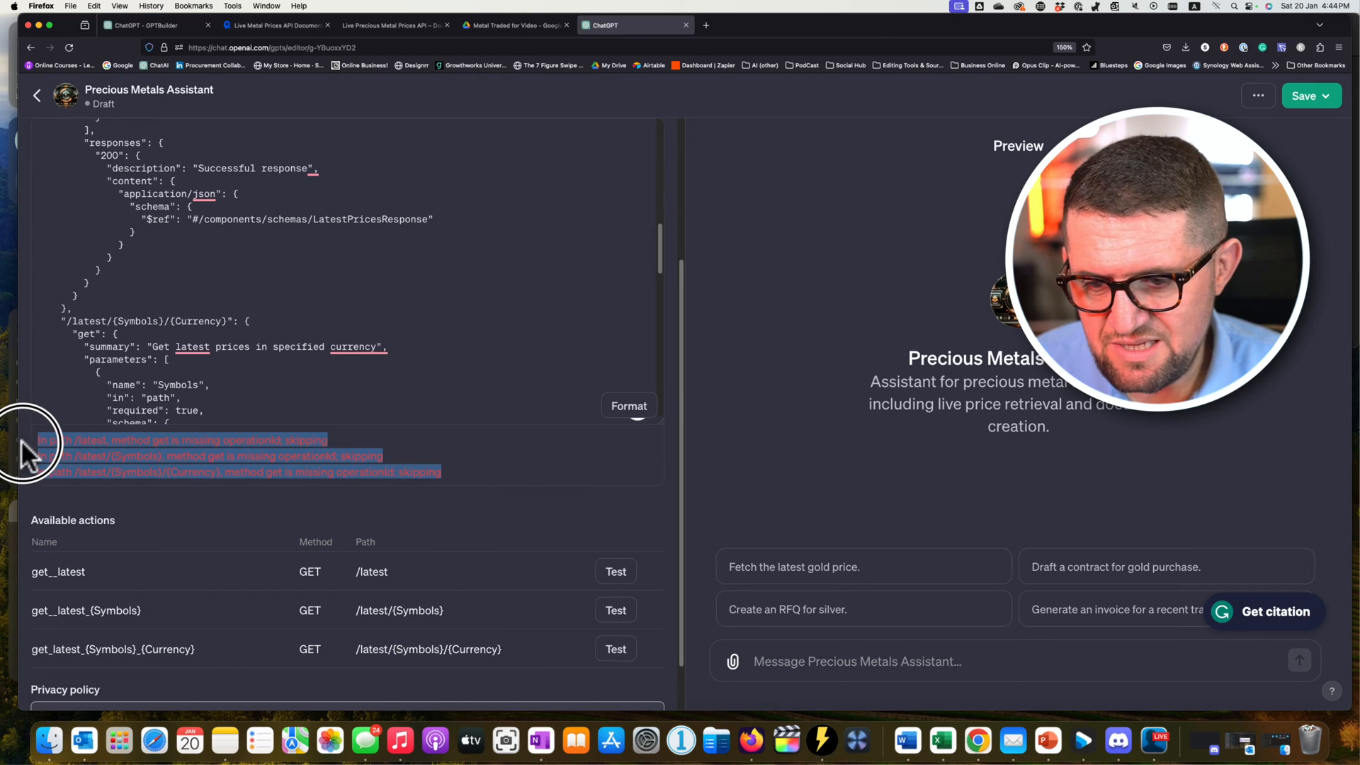
{"action": "right_click", "coordinate": [123, 445]}
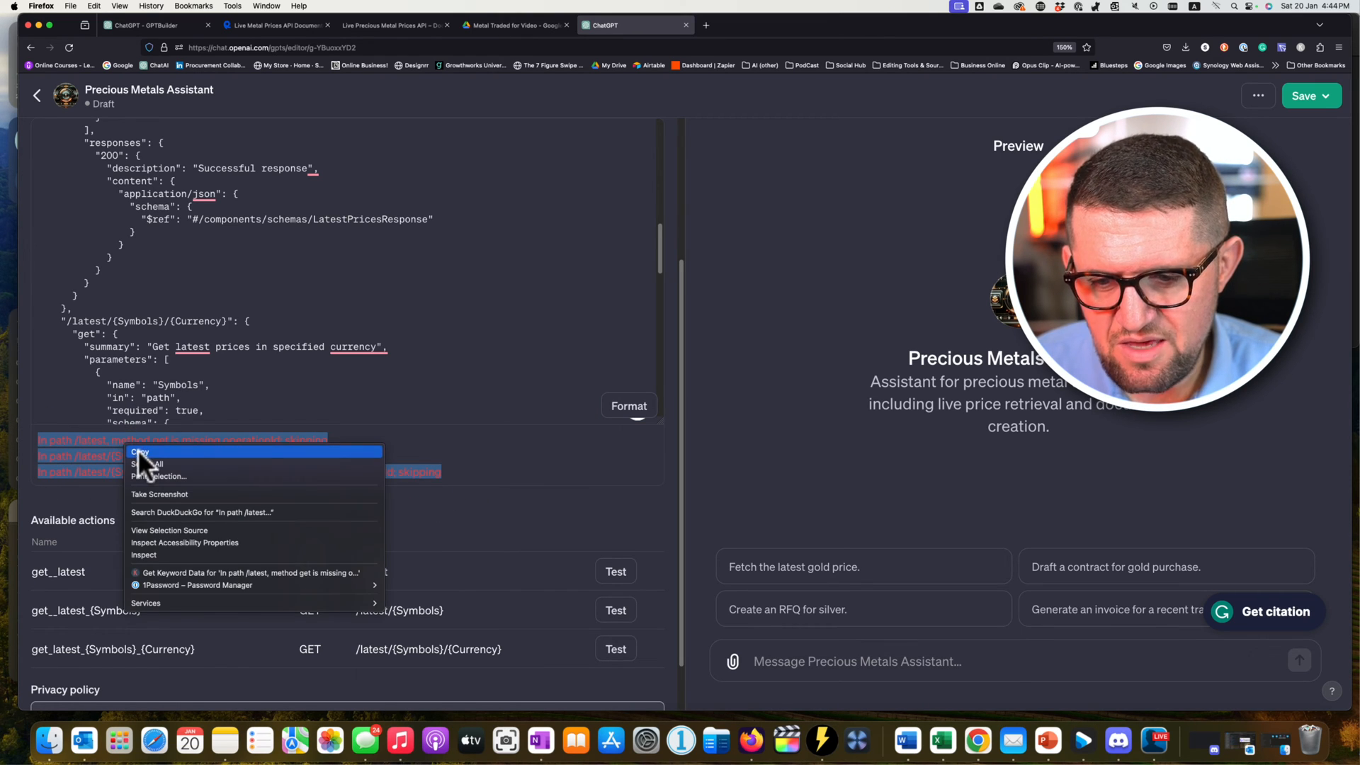
{"action": "left_click", "coordinate": [139, 452]}
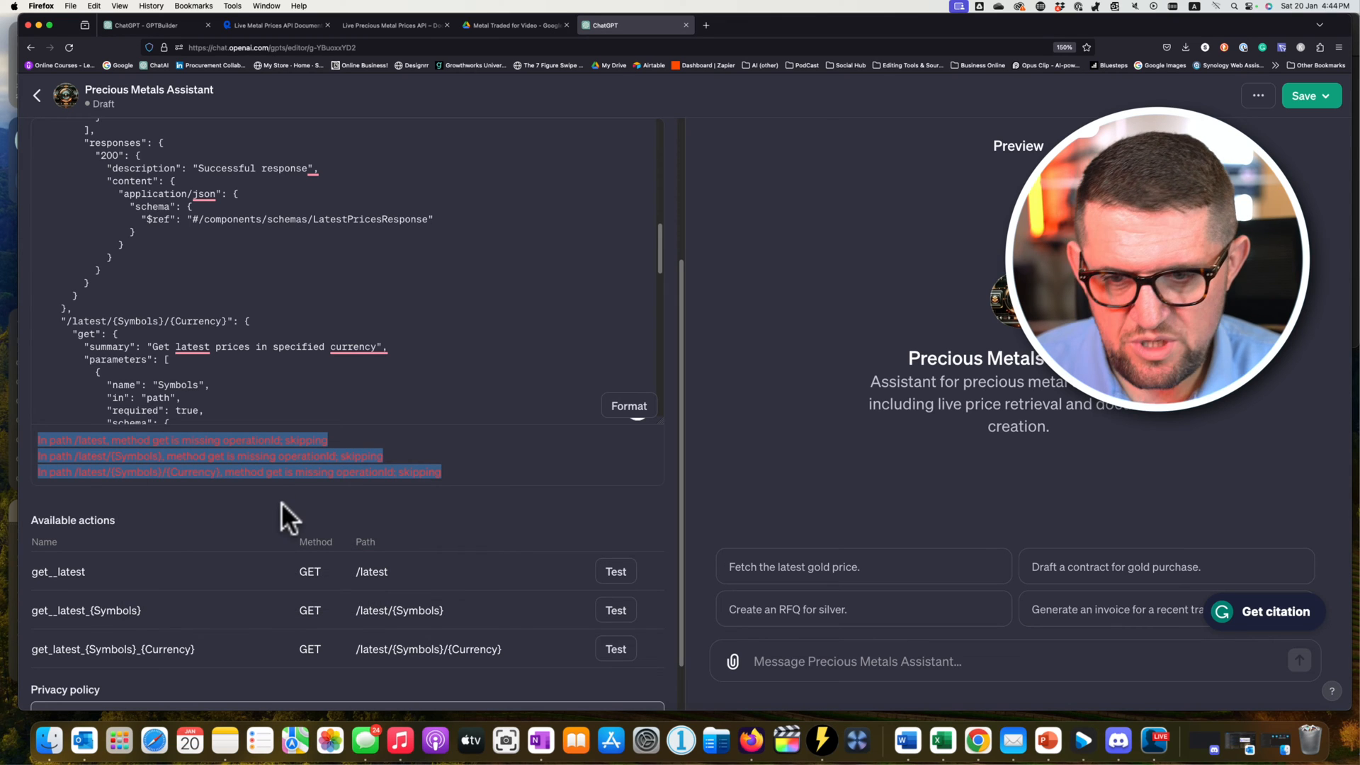
{"action": "left_click", "coordinate": [152, 25]}
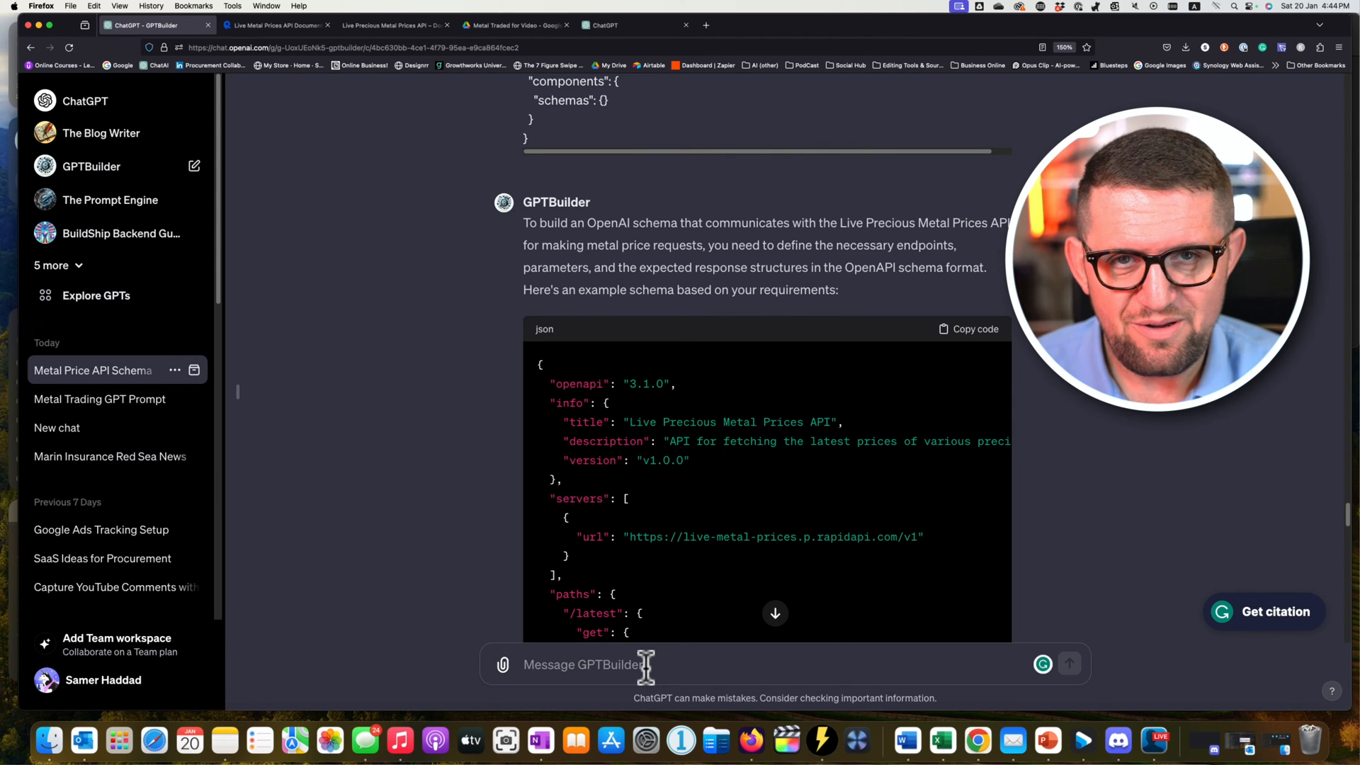
{"action": "key", "text": "super+v"}
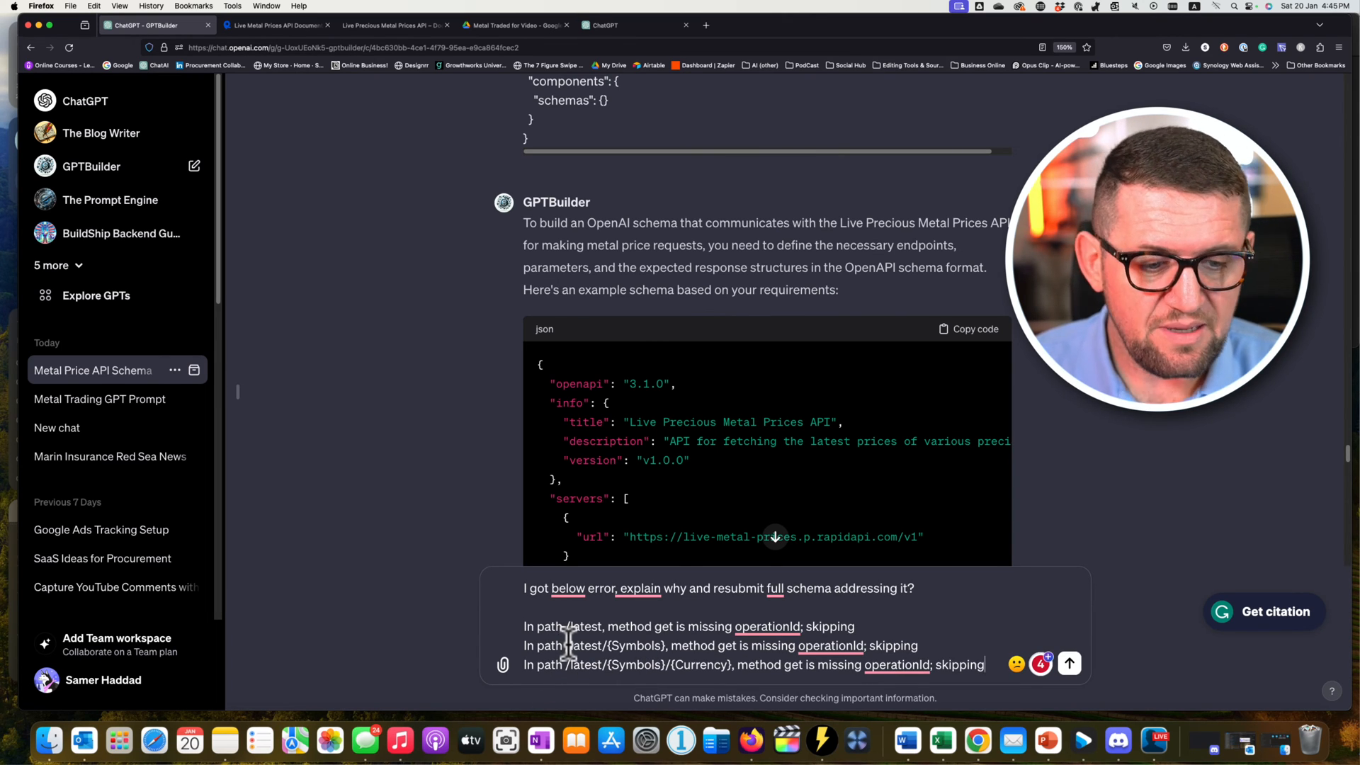
{"action": "left_click", "coordinate": [1070, 663]}
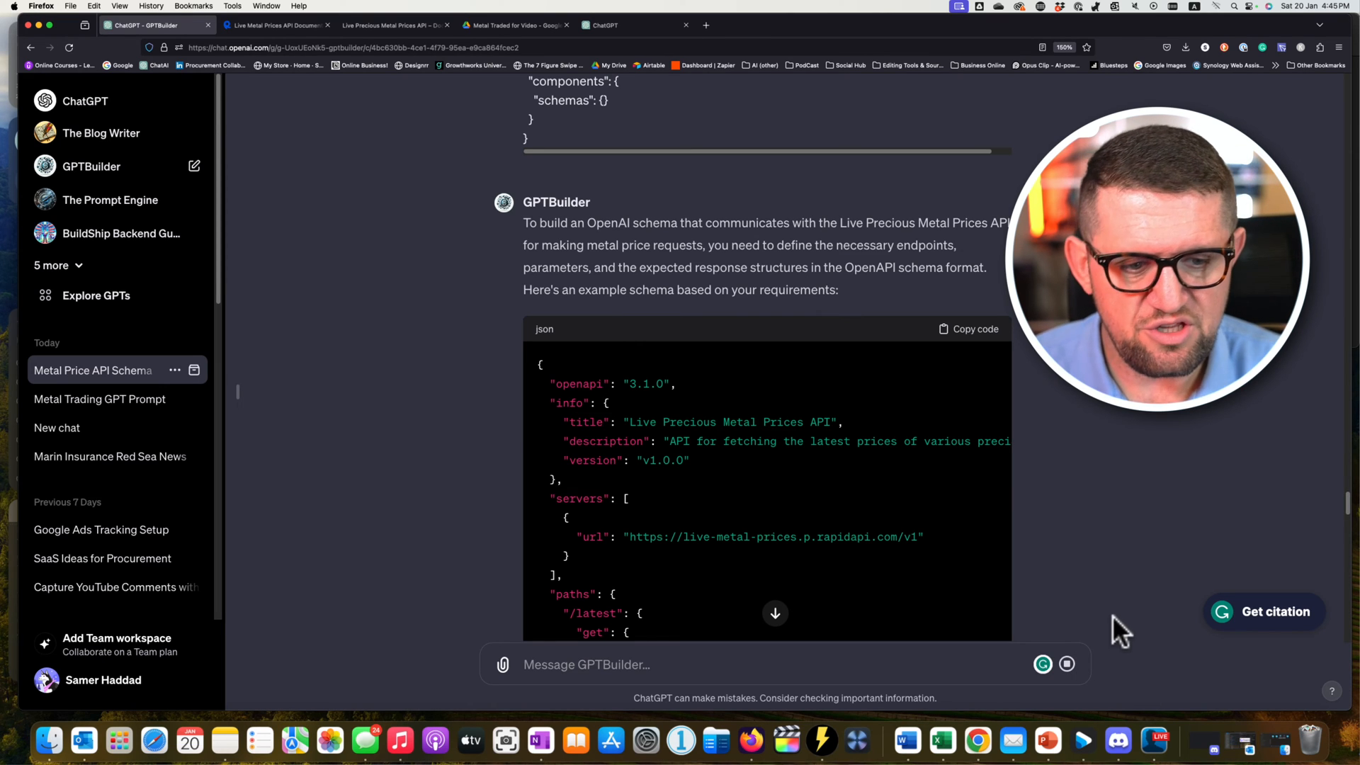
Review GPTBuilder's reply and replace the Precious Metals Assistant's action schema with the revised one containing an operationId for each endpoint.
{"action": "scroll", "coordinate": [541, 336], "scroll_direction": "down", "scroll_amount": 15}
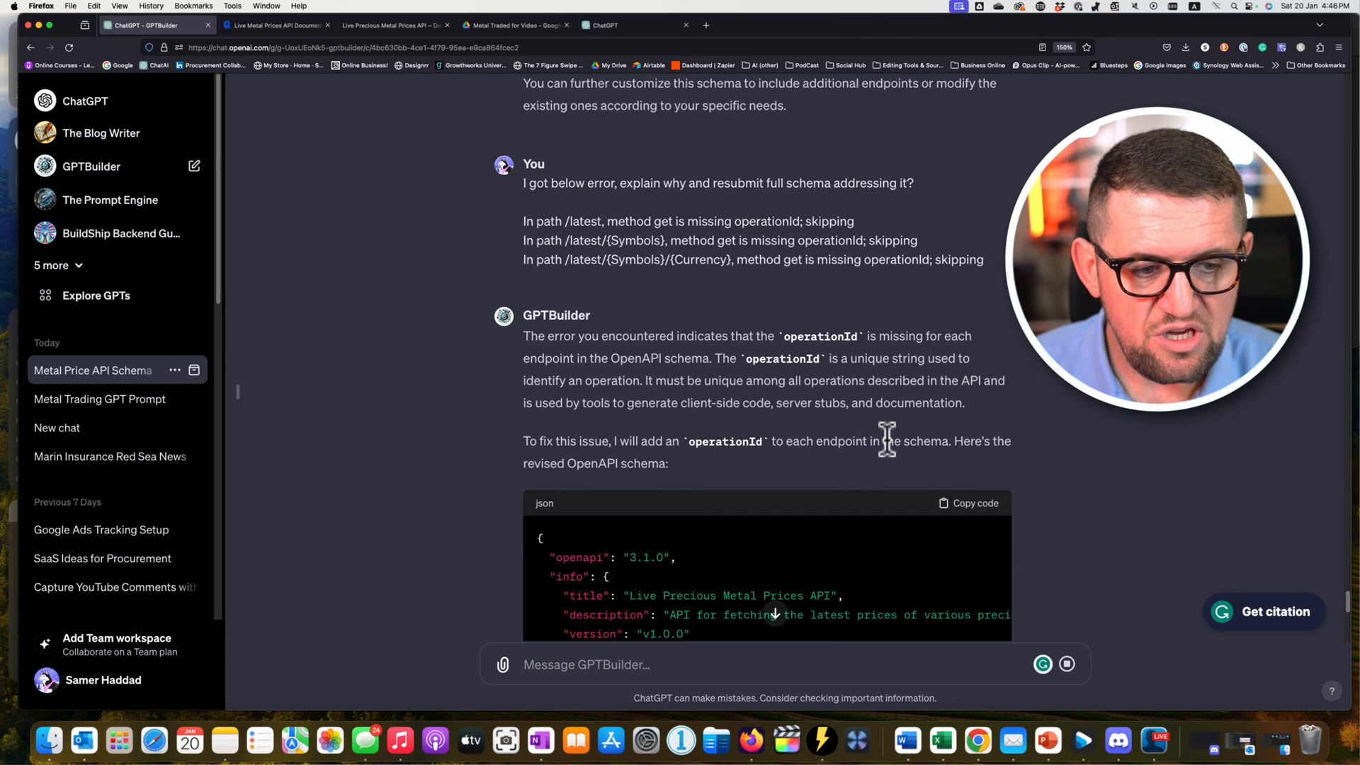
{"action": "scroll", "coordinate": [857, 422], "scroll_direction": "down", "scroll_amount": 1}
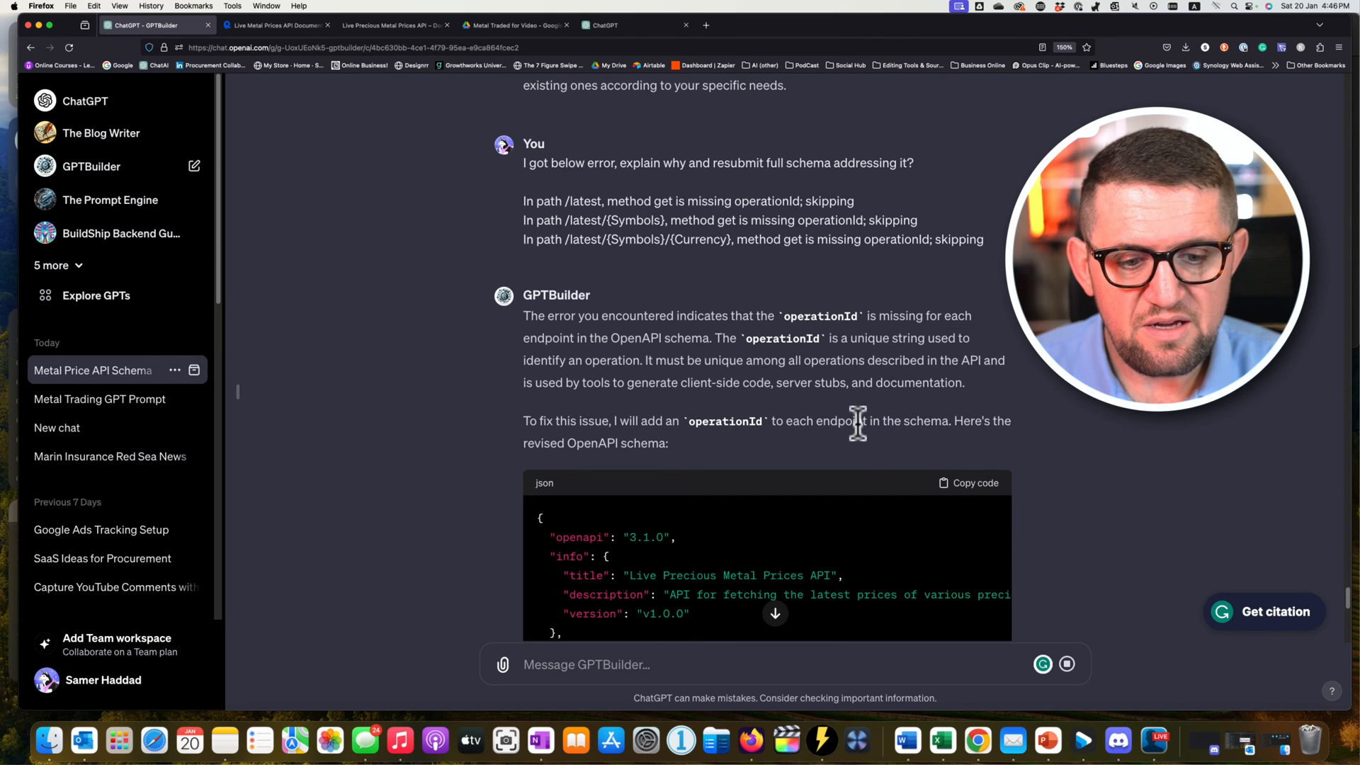
{"action": "scroll", "coordinate": [856, 423], "scroll_direction": "down", "scroll_amount": 5}
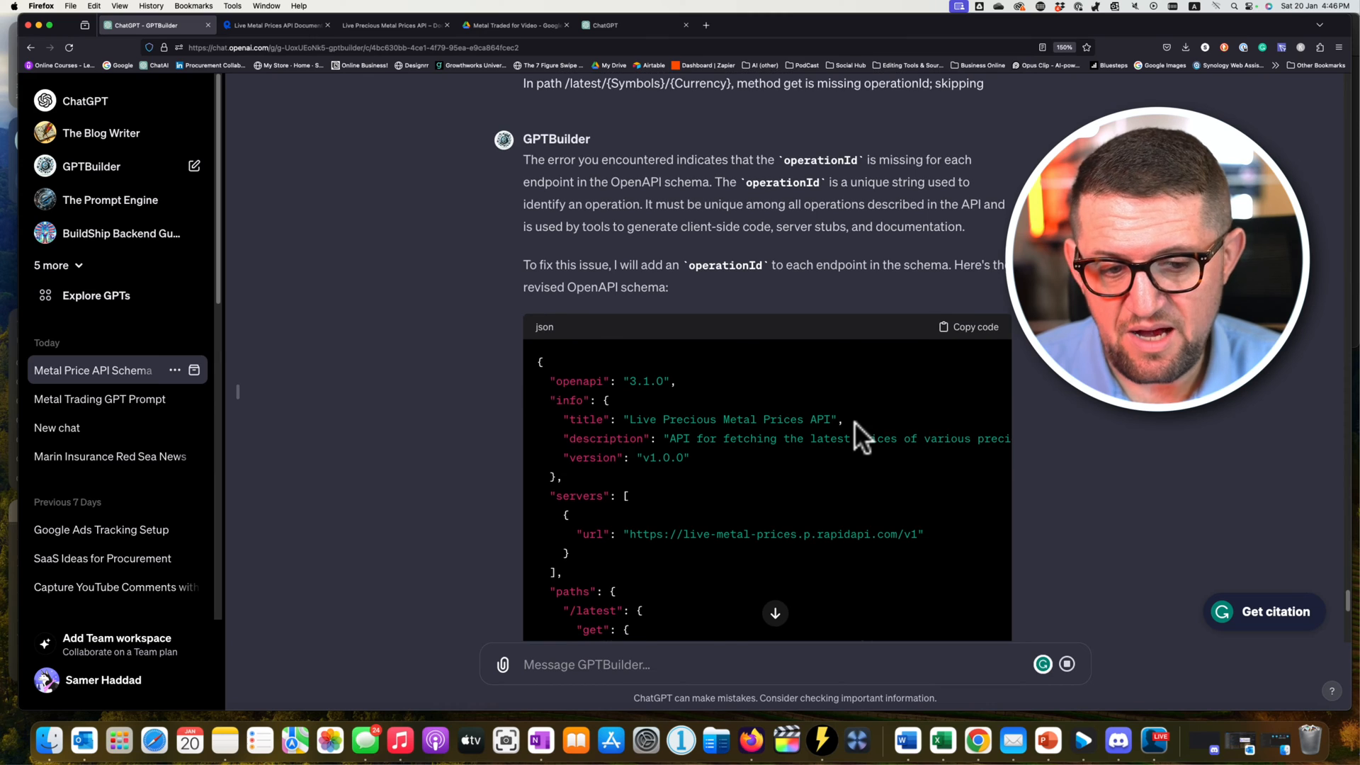
{"action": "scroll", "coordinate": [854, 422], "scroll_direction": "up", "scroll_amount": 4}
{"action": "scroll", "coordinate": [872, 483], "scroll_direction": "down", "scroll_amount": 15}
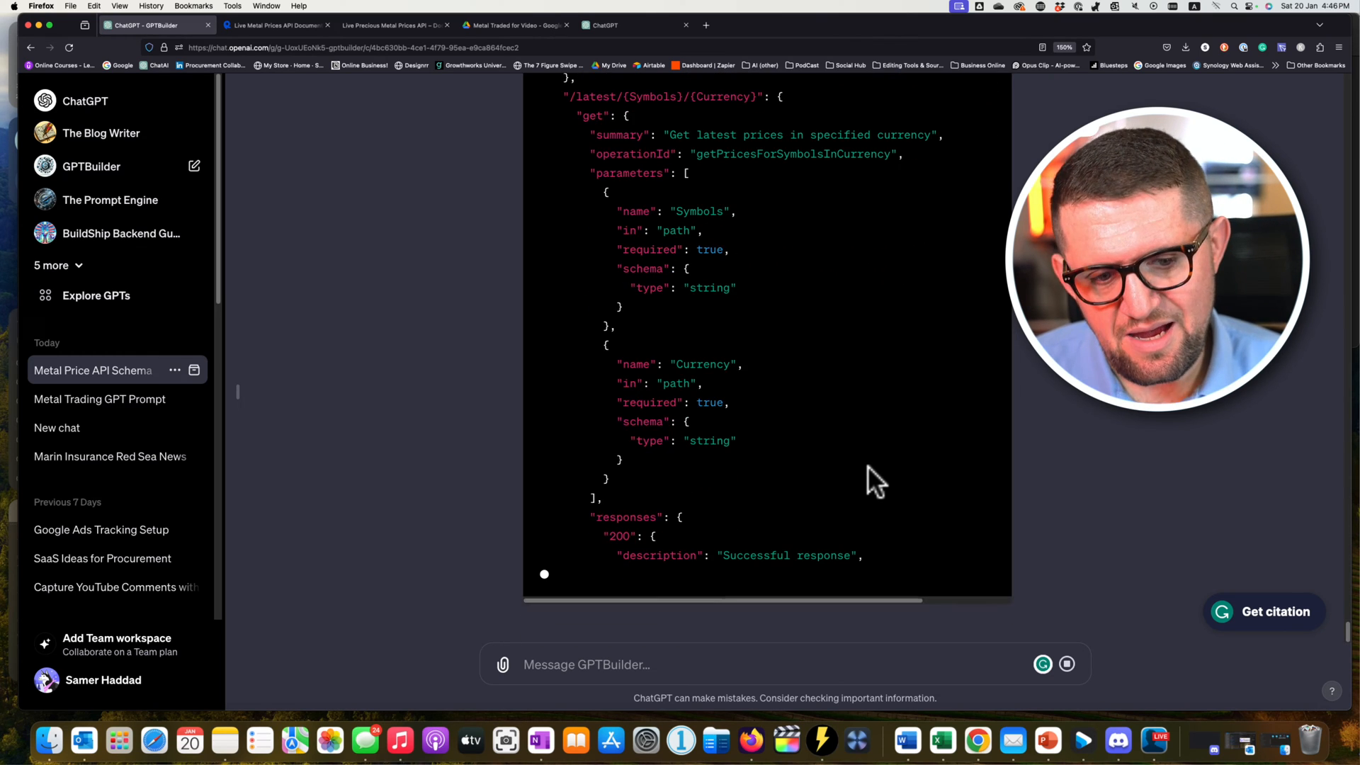
{"action": "scroll", "coordinate": [914, 468], "scroll_direction": "up", "scroll_amount": 15}
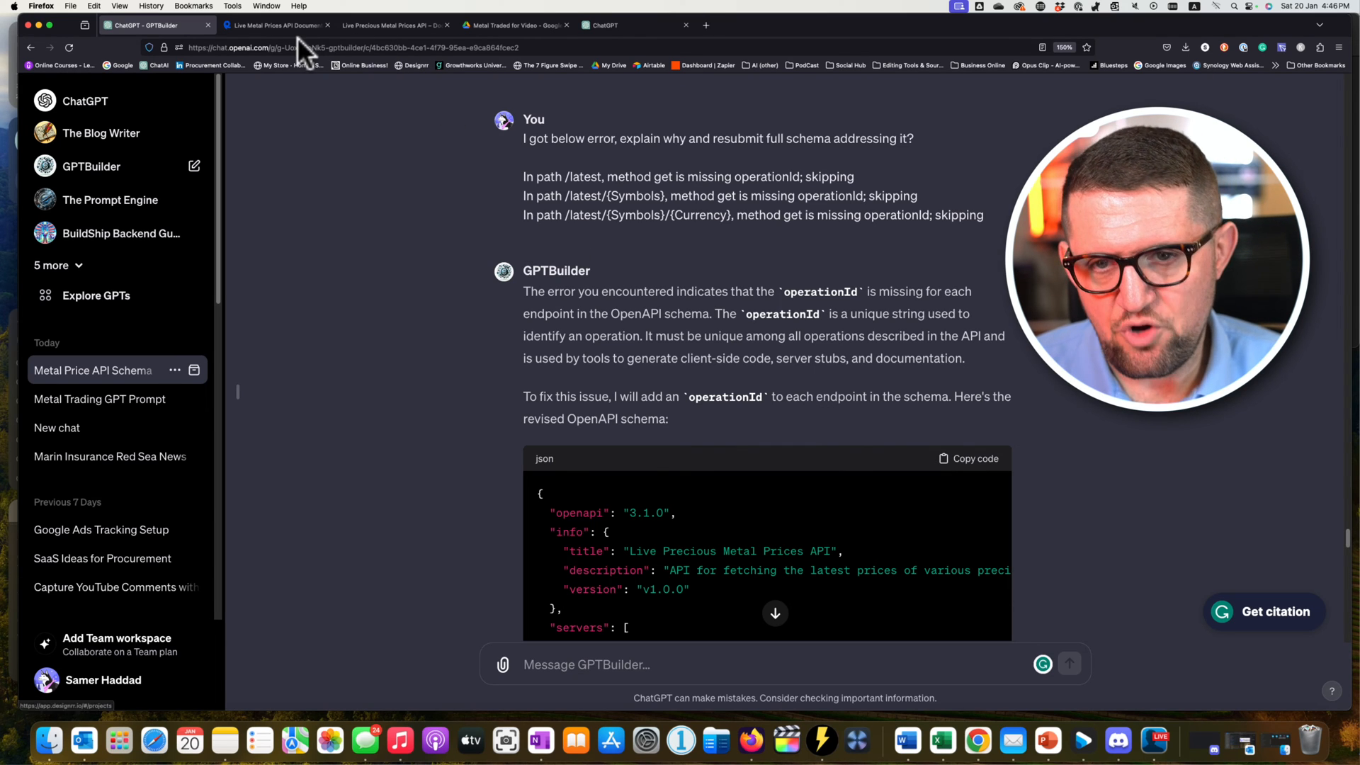
{"action": "left_click", "coordinate": [592, 27]}
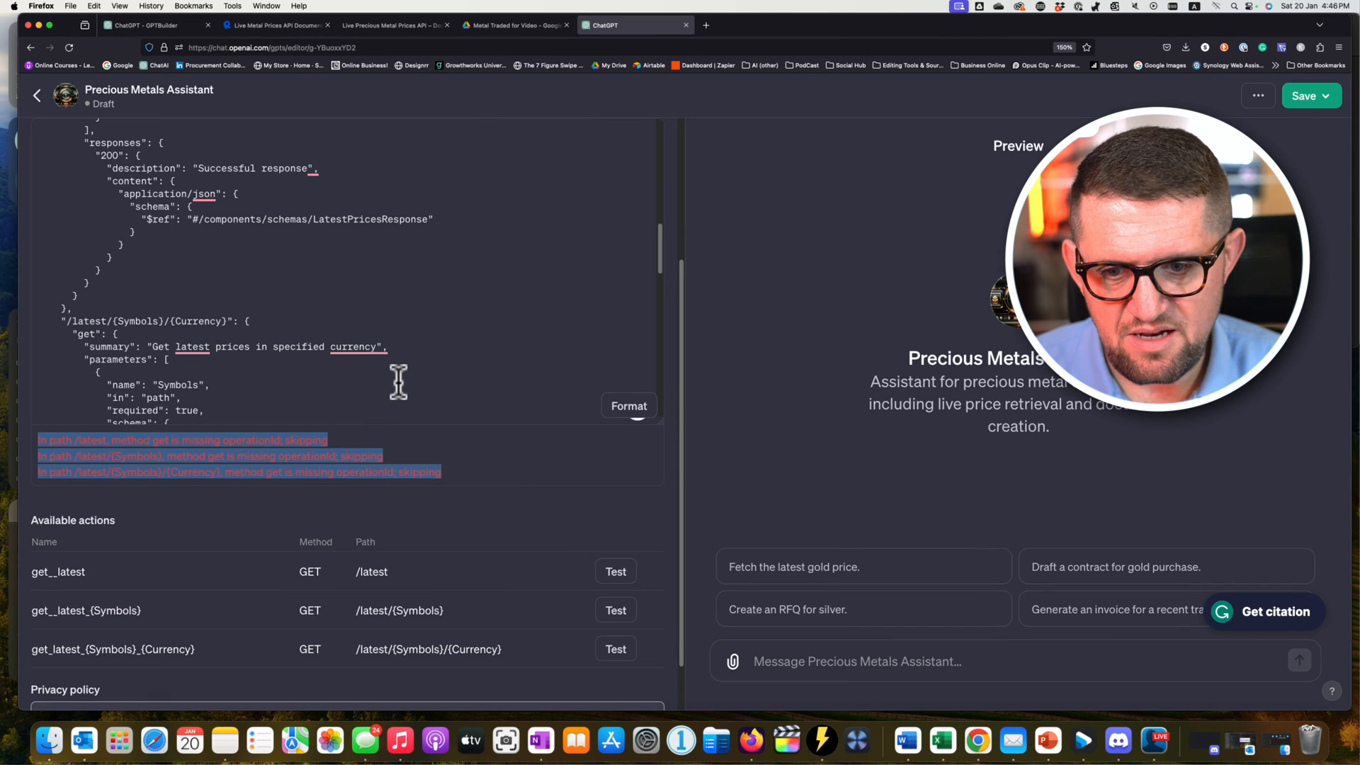
{"action": "key", "text": "super+a"}
{"action": "key", "text": "BackSpace"}
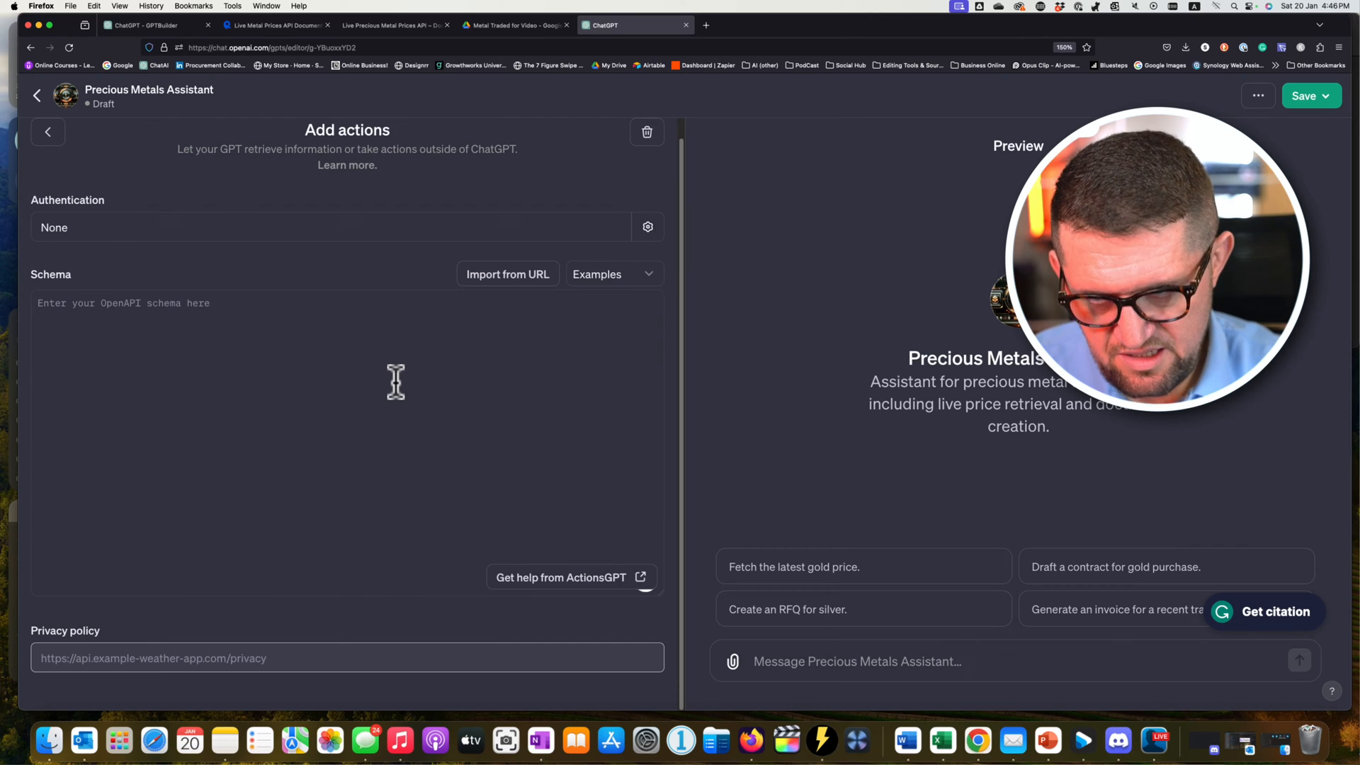
{"action": "key", "text": "super+v"}
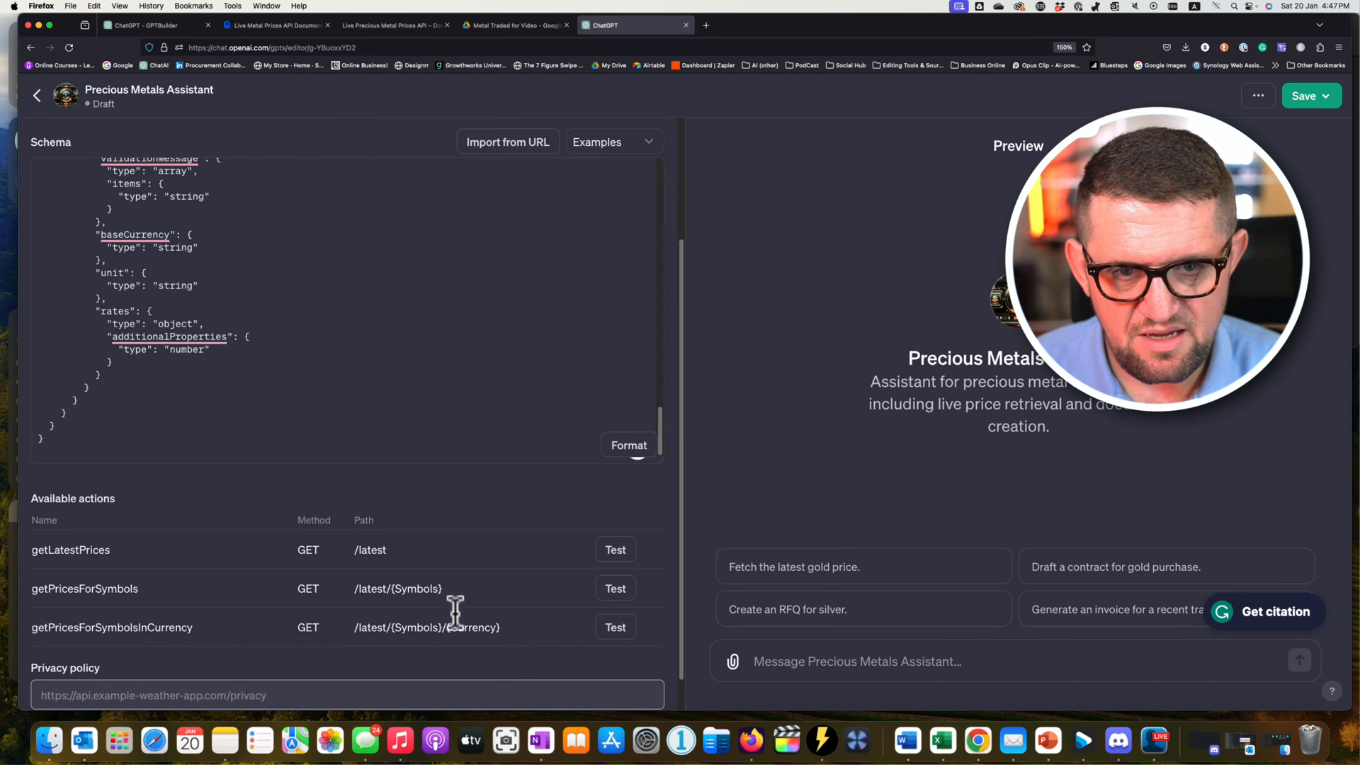
Open the Supported Symbols page of the Live Precious Metal Prices API site and copy its full list of metals and currencies.
{"action": "left_click", "coordinate": [376, 24]}
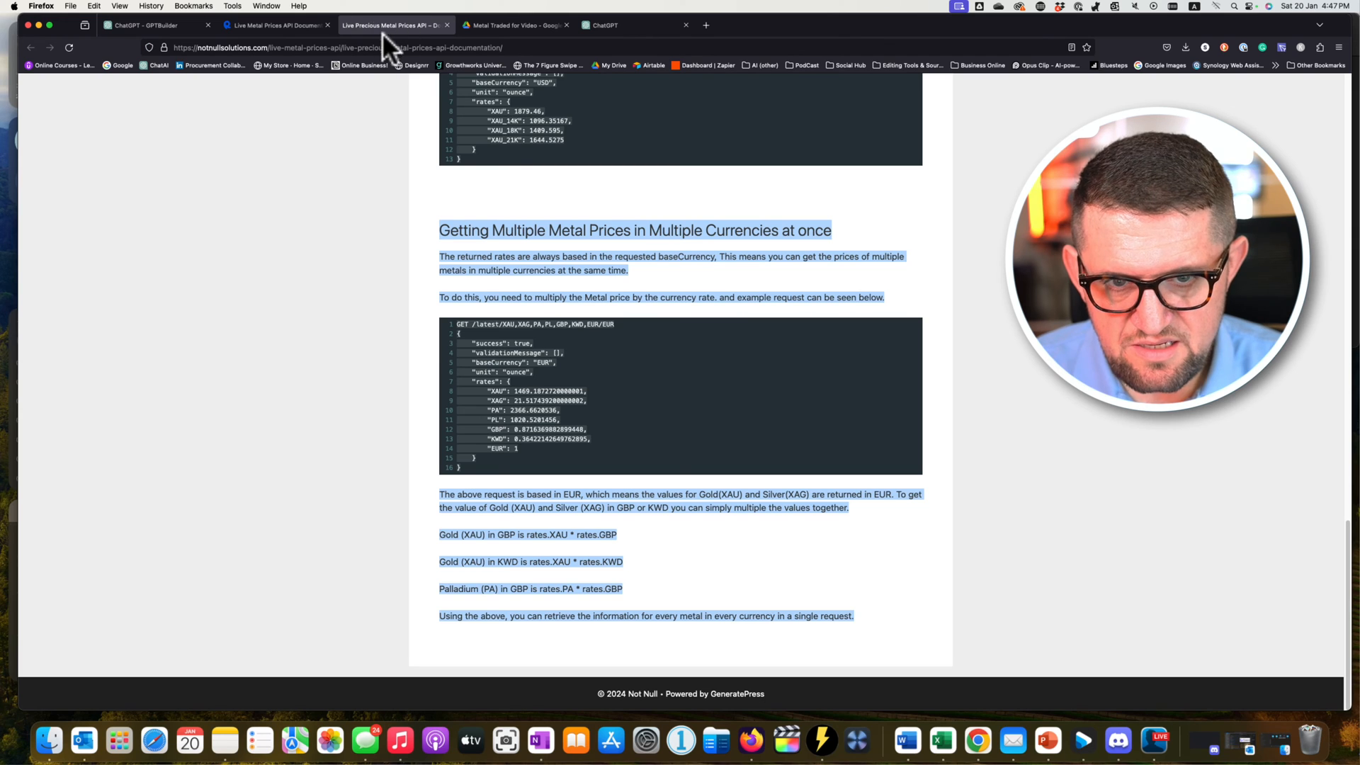
{"action": "scroll", "coordinate": [491, 195], "scroll_direction": "up", "scroll_amount": 3}
{"action": "scroll", "coordinate": [491, 195], "scroll_direction": "up", "scroll_amount": 10}
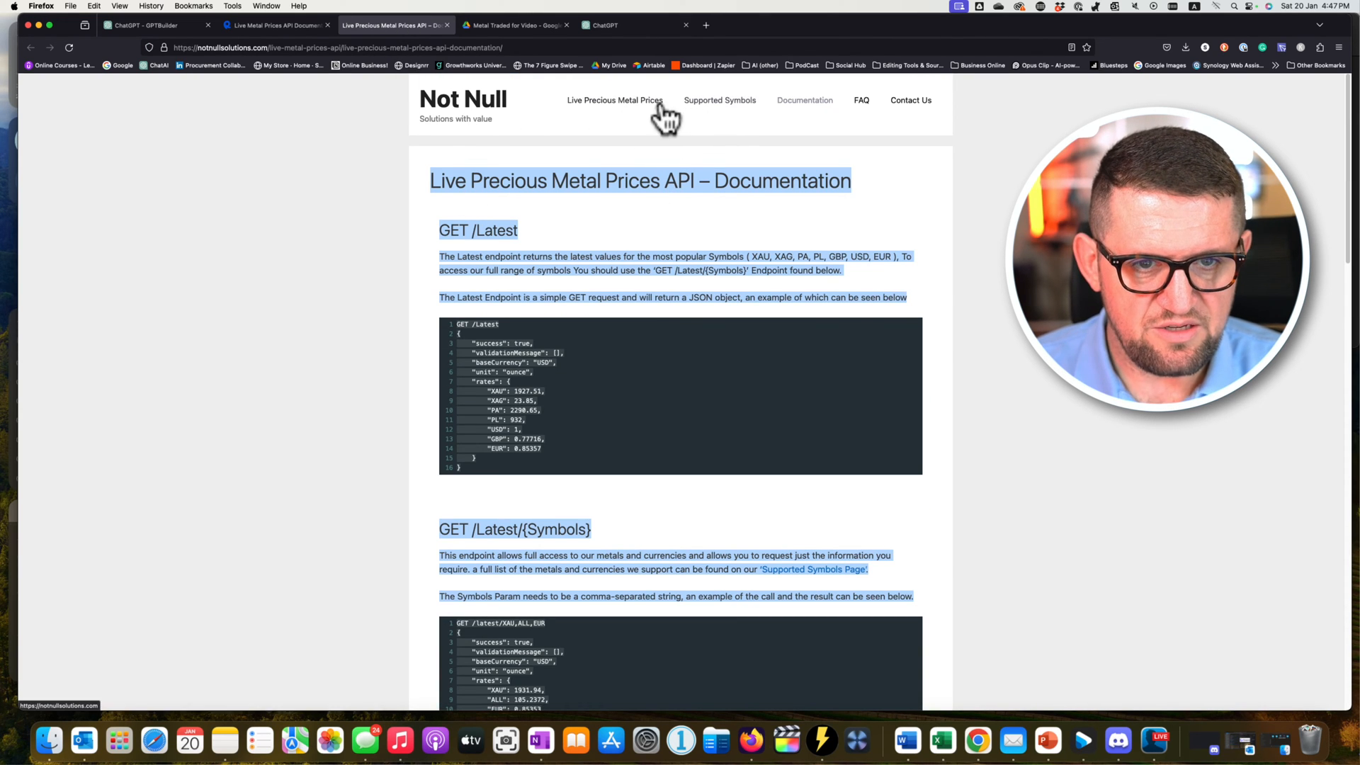
{"action": "left_click", "coordinate": [717, 104]}
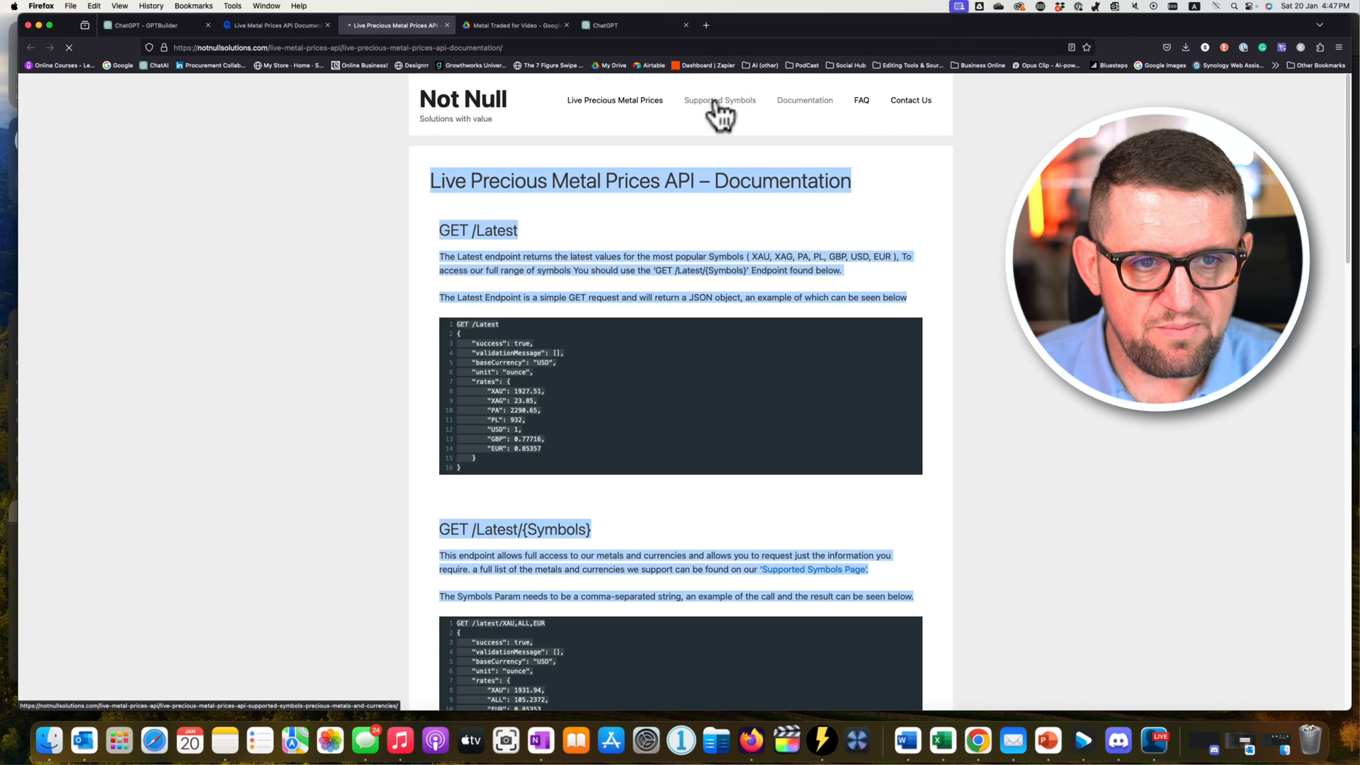
{"action": "scroll", "coordinate": [427, 294], "scroll_direction": "down", "scroll_amount": 20}
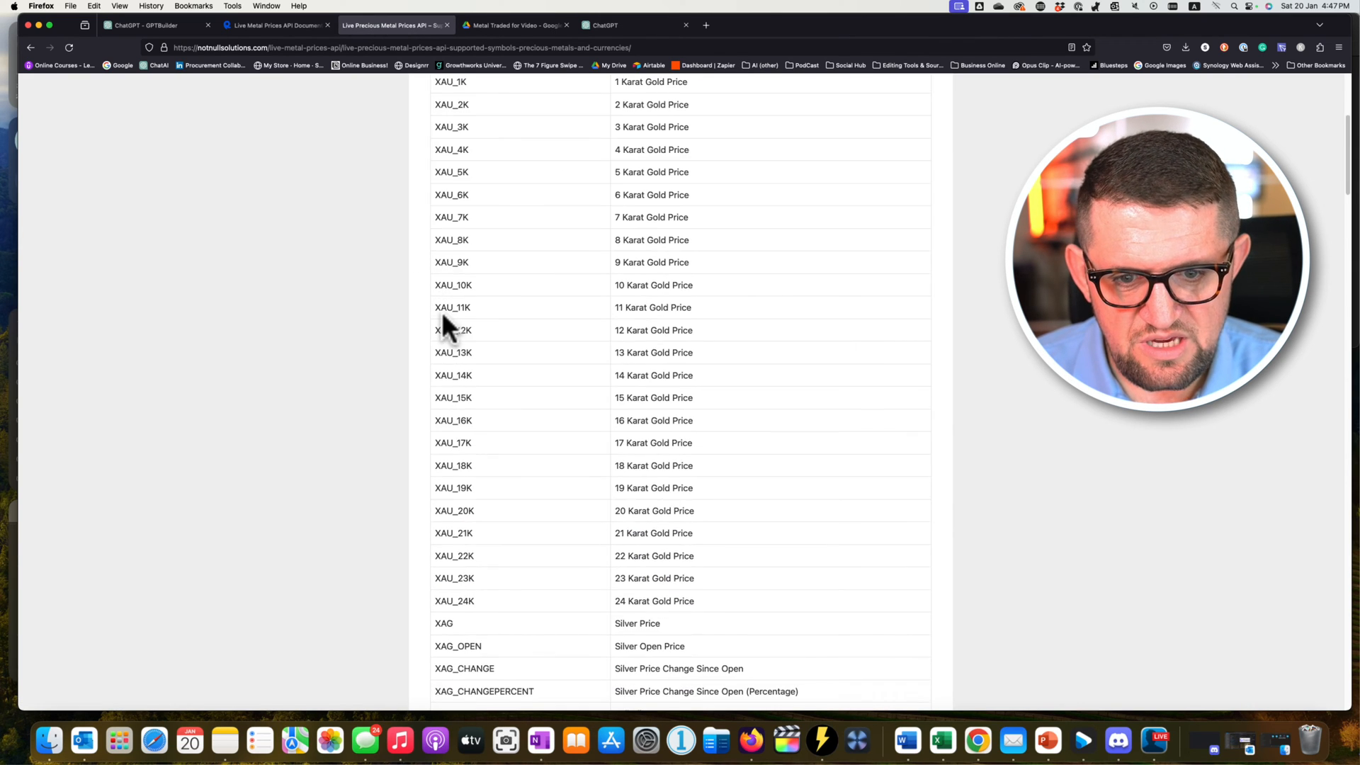
{"action": "scroll", "coordinate": [496, 368], "scroll_direction": "down", "scroll_amount": 15}
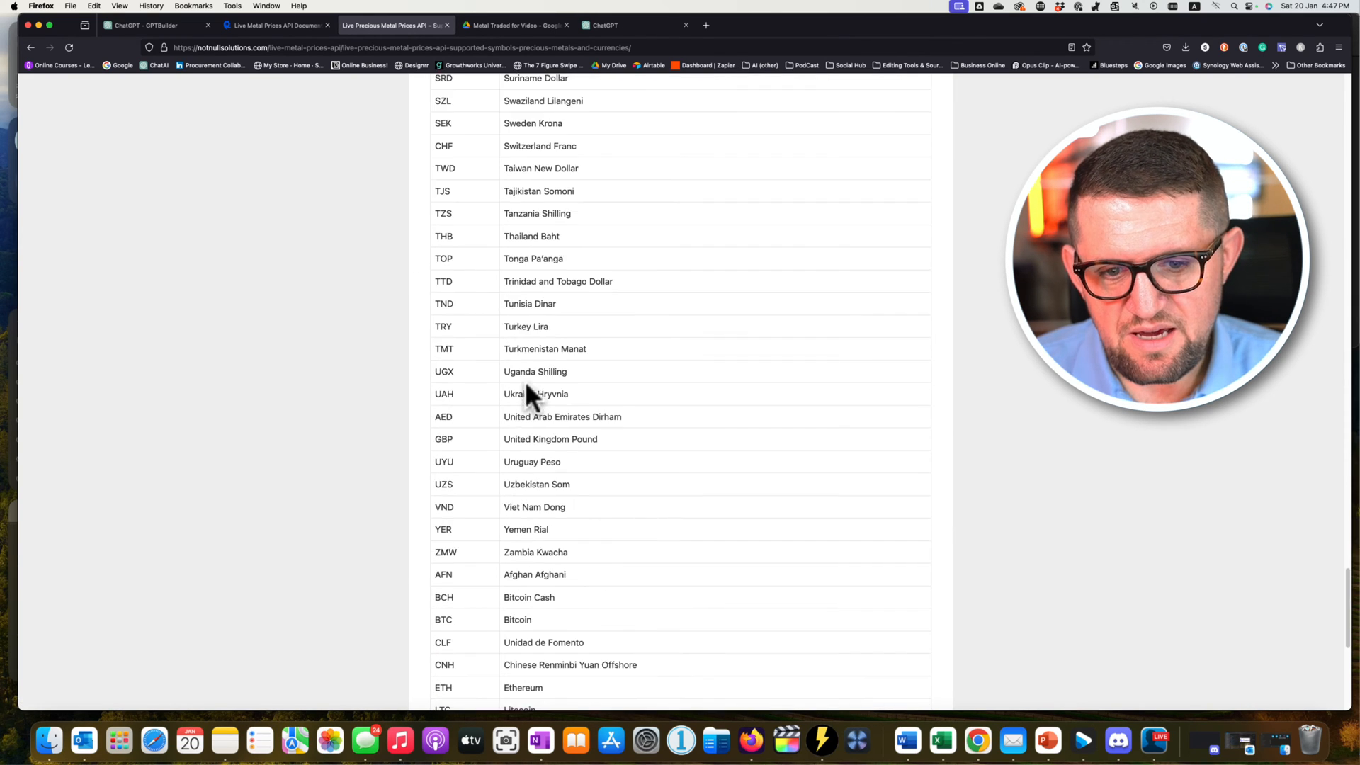
{"action": "left_click_drag", "start_coordinate": [650, 532], "coordinate": [403, 176]}
{"action": "right_click", "coordinate": [459, 182]}
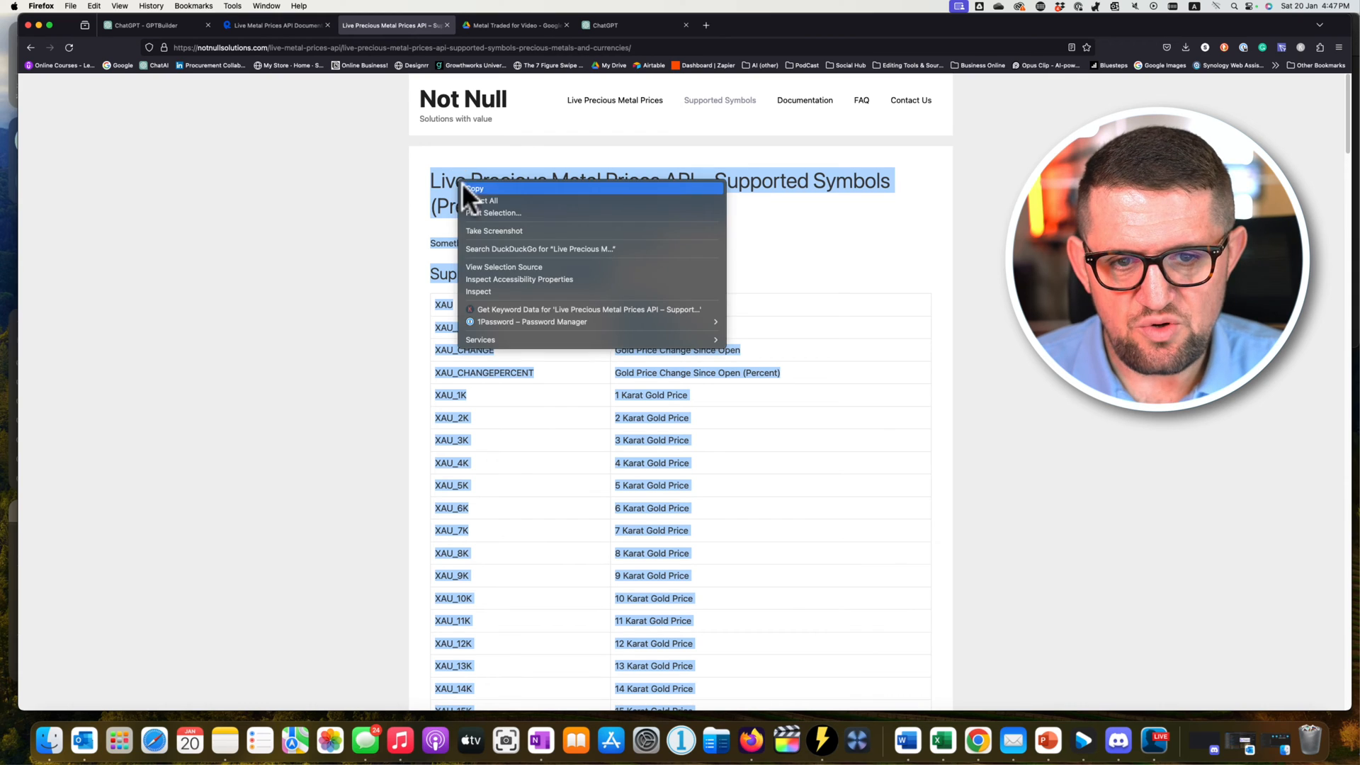
{"action": "left_click", "coordinate": [473, 189]}
Return to the Precious Metals Assistant editor and save the GPT with access limited to Only me.
{"action": "left_click", "coordinate": [613, 24]}
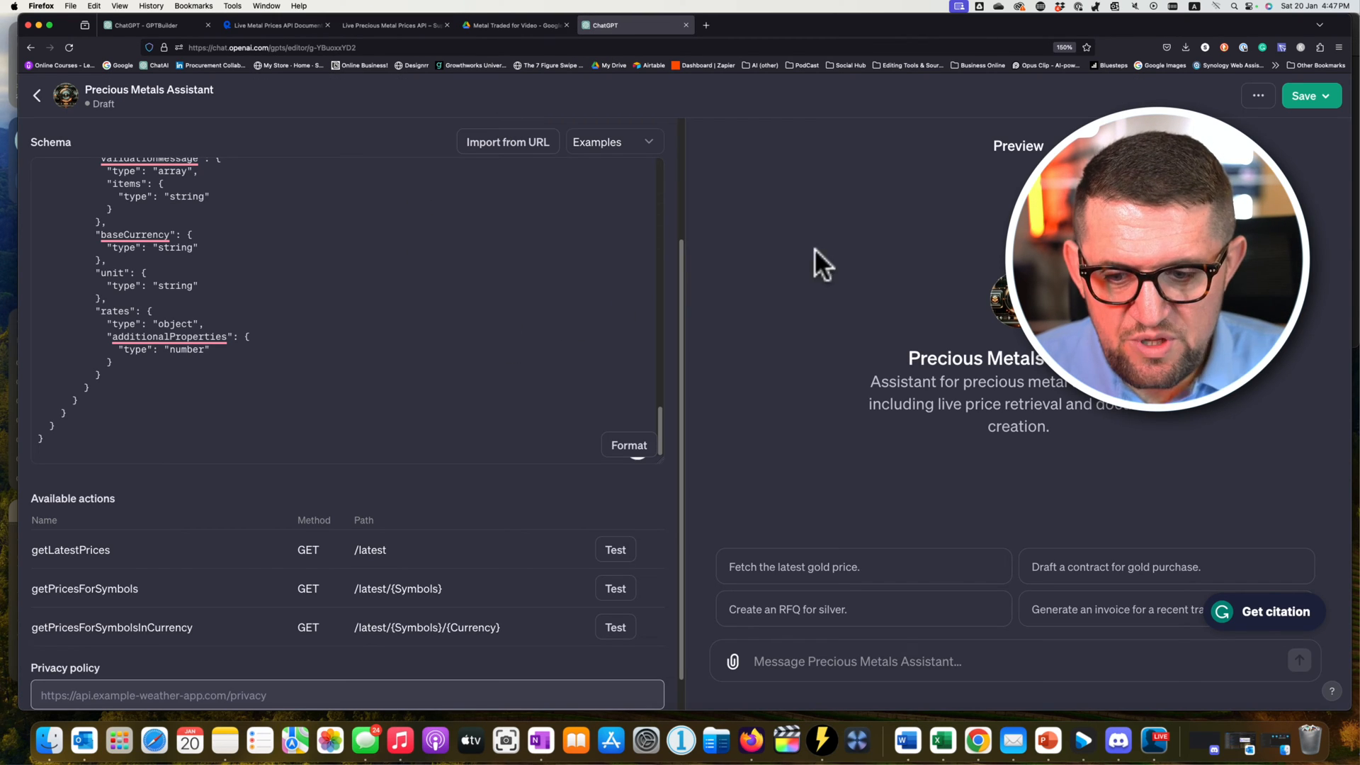
{"action": "left_click", "coordinate": [1302, 97]}
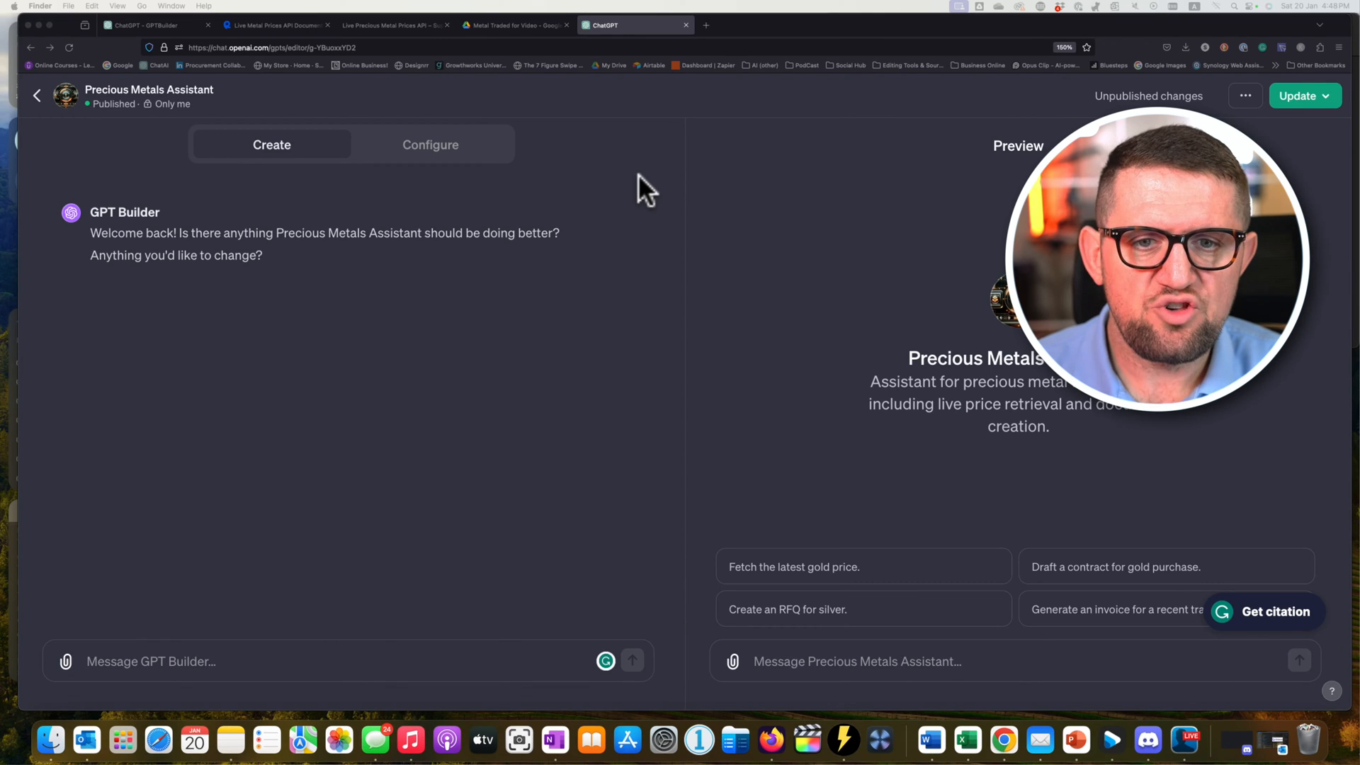
Create a Google Docs document in the Metal Traded for Video folder and paste the supported symbols list into it.
{"action": "left_click", "coordinate": [489, 25]}
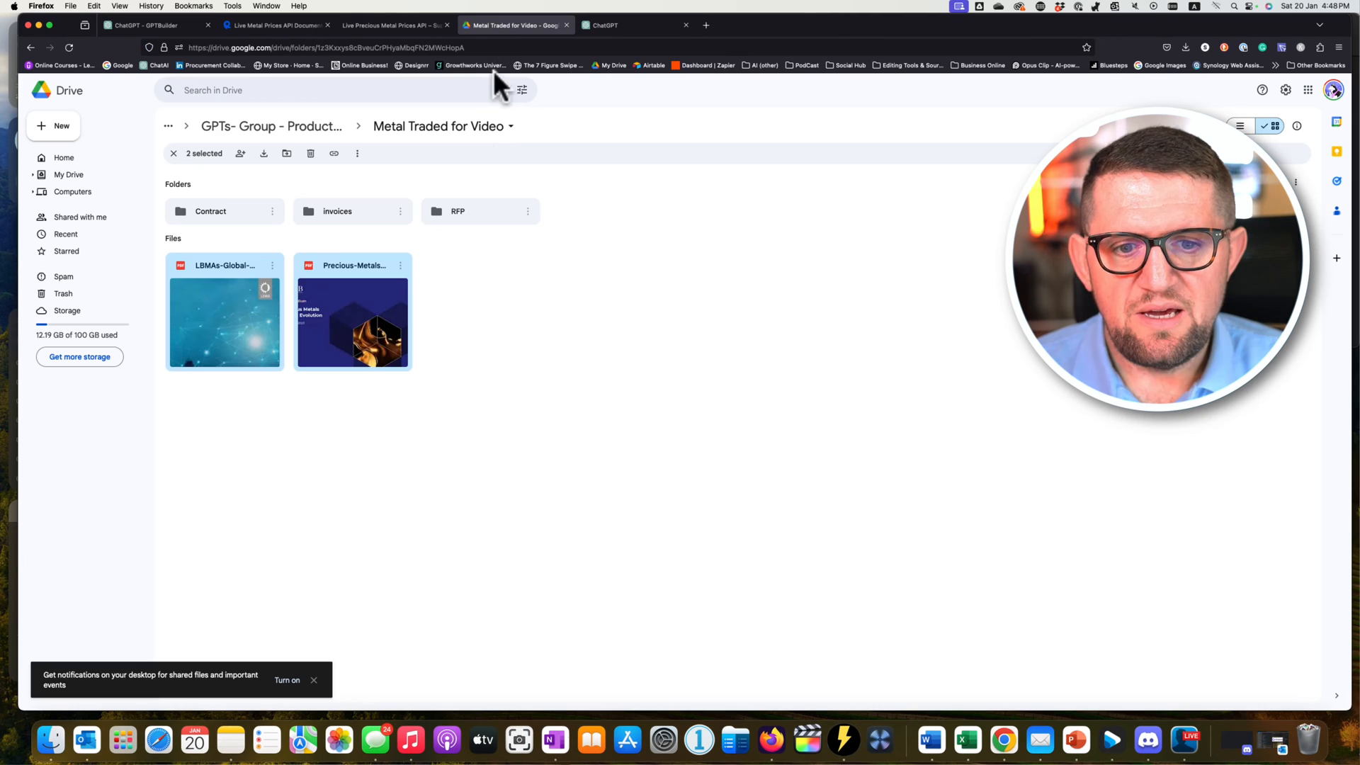
{"action": "left_click", "coordinate": [503, 310]}
{"action": "right_click", "coordinate": [501, 312]}
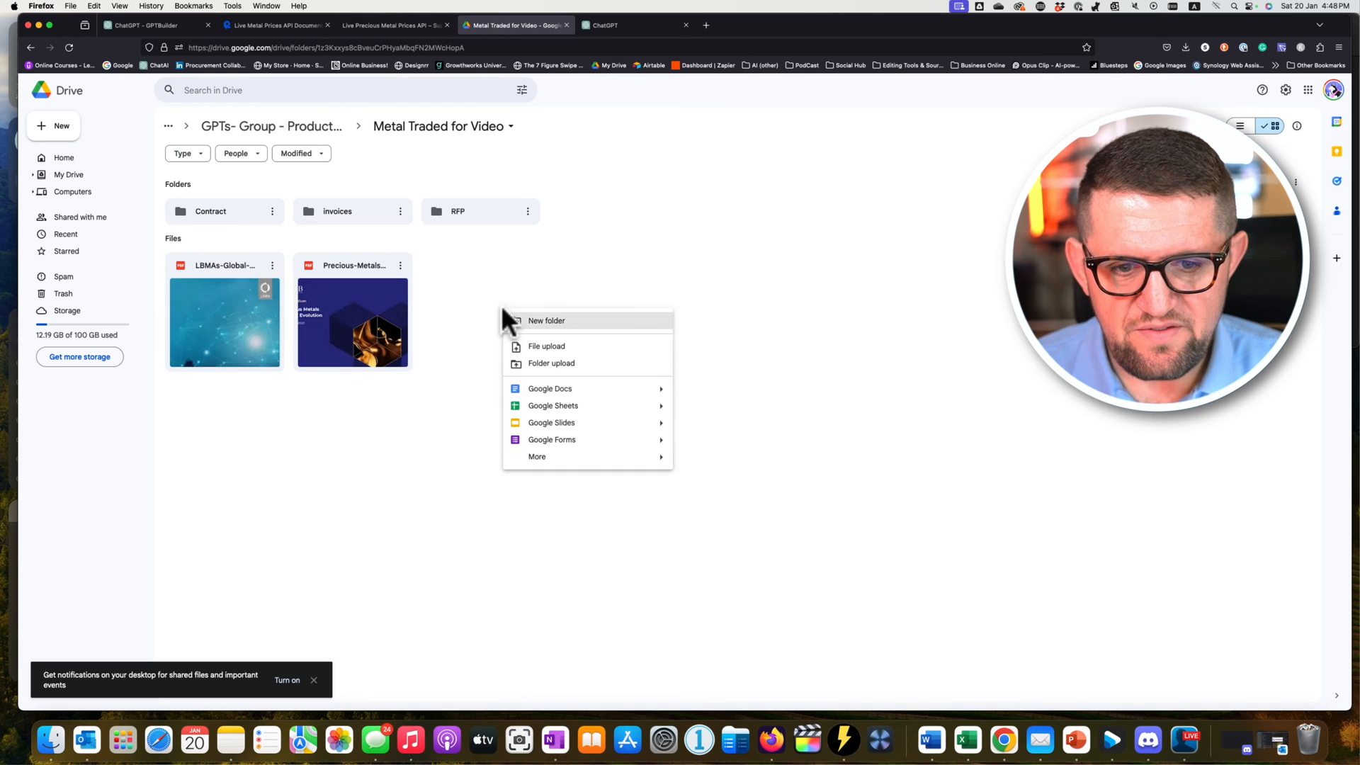
{"action": "left_click", "coordinate": [557, 392]}
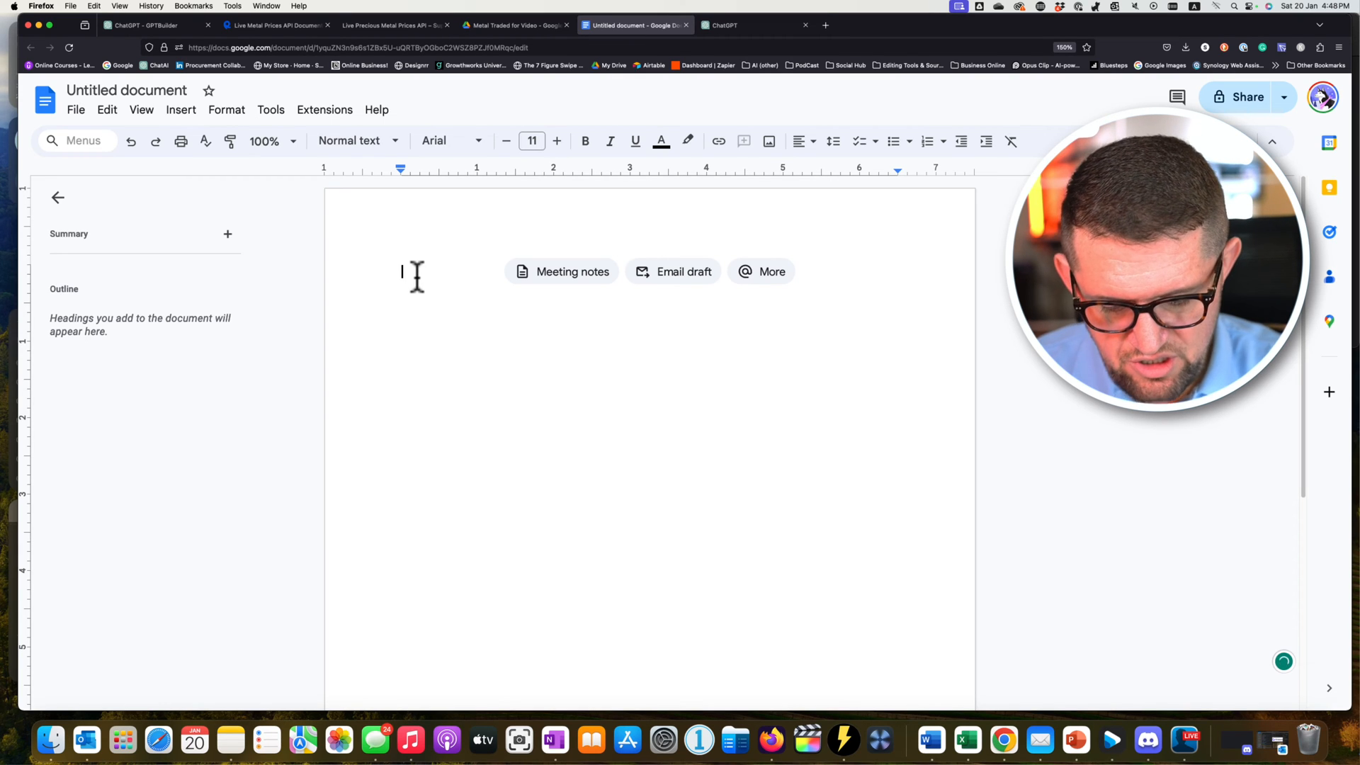
{"action": "key", "text": "super+v"}
{"action": "scroll", "coordinate": [449, 295], "scroll_direction": "up", "scroll_amount": 10}
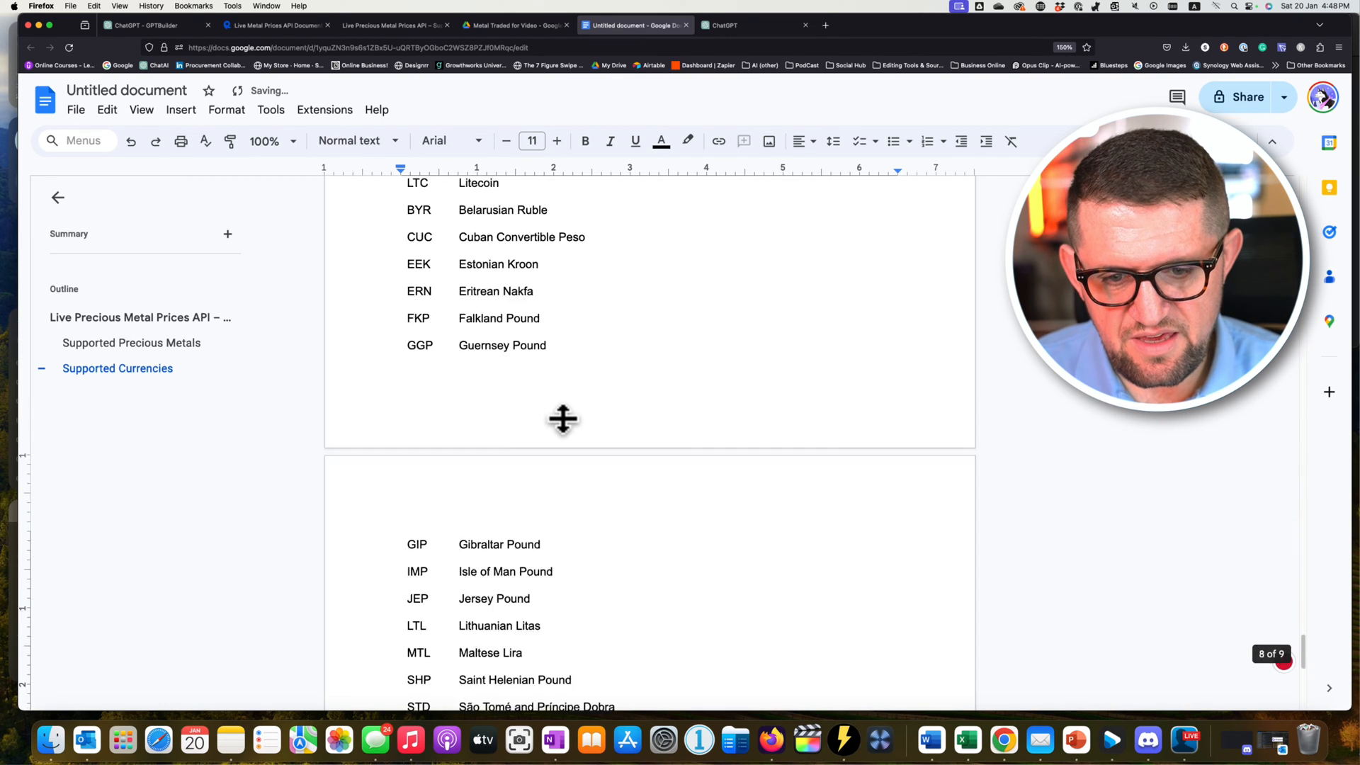
{"action": "scroll", "coordinate": [565, 419], "scroll_direction": "up", "scroll_amount": 15}
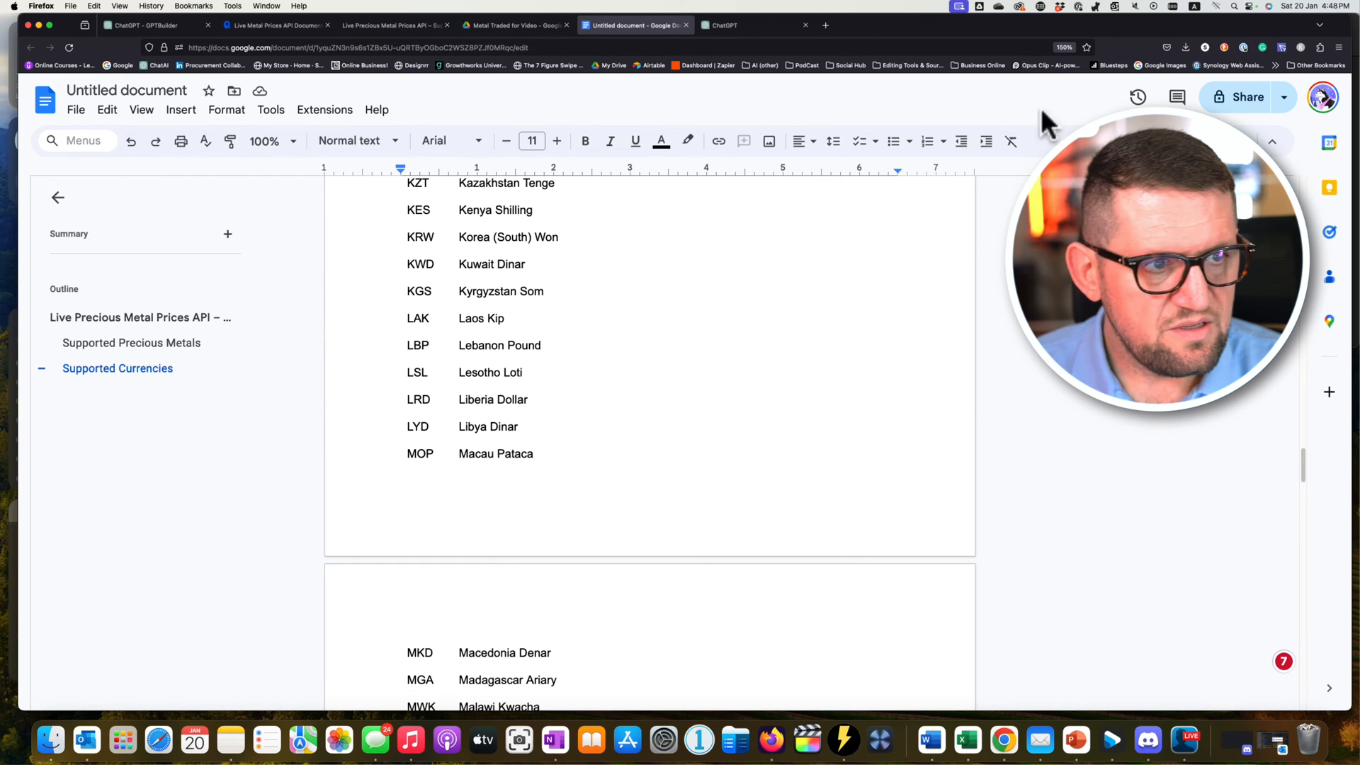
Download the supported symbols document in Microsoft Word (.docx) format and close it.
{"action": "left_click", "coordinate": [76, 109]}
{"action": "mouse_move", "coordinate": [142, 277]}
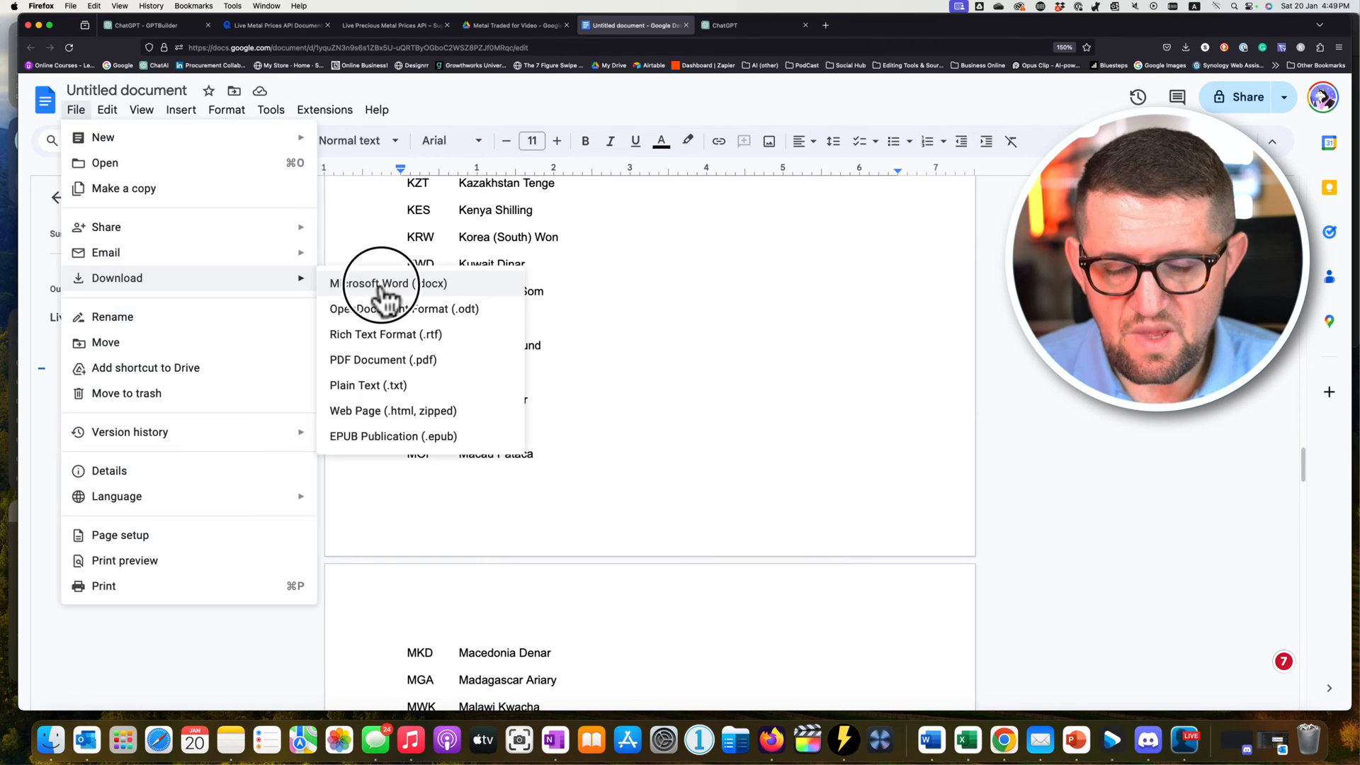
{"action": "left_click", "coordinate": [383, 285]}
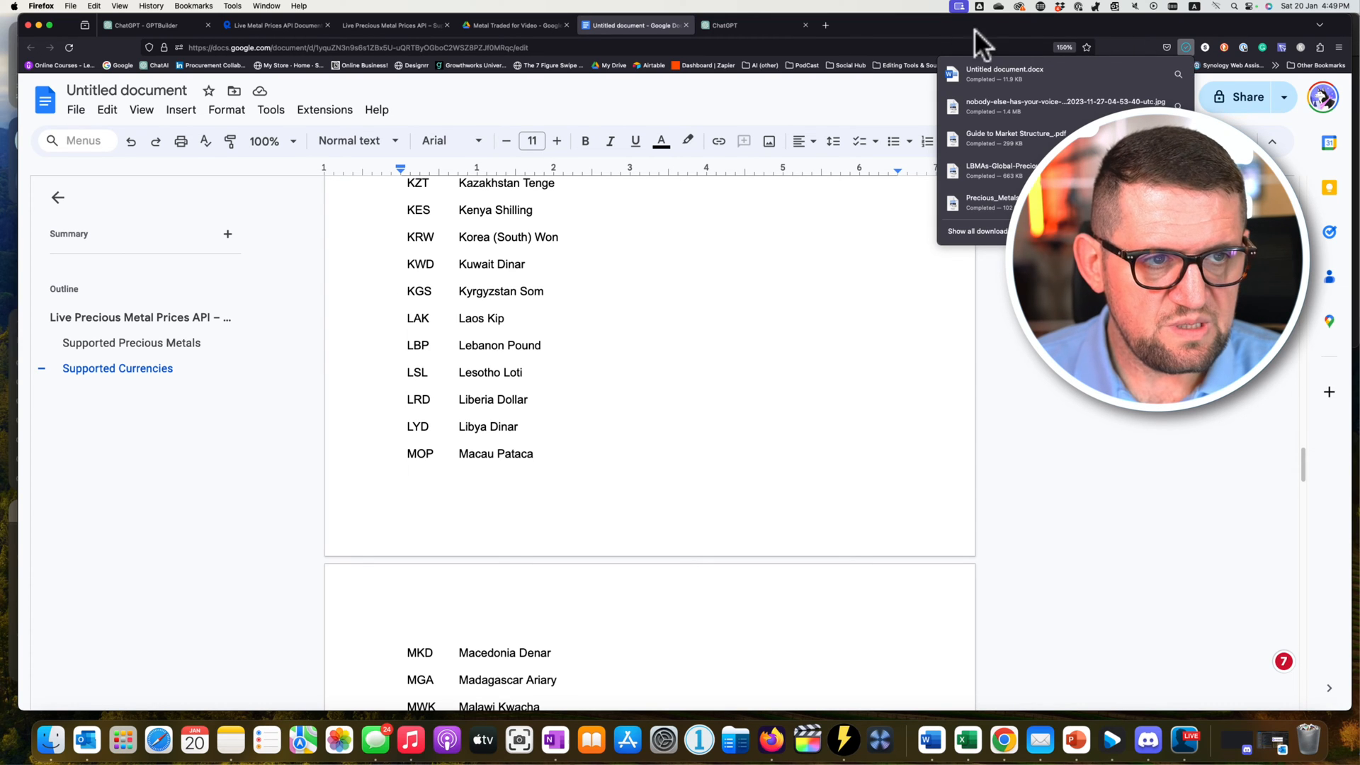
{"action": "left_click", "coordinate": [686, 24]}
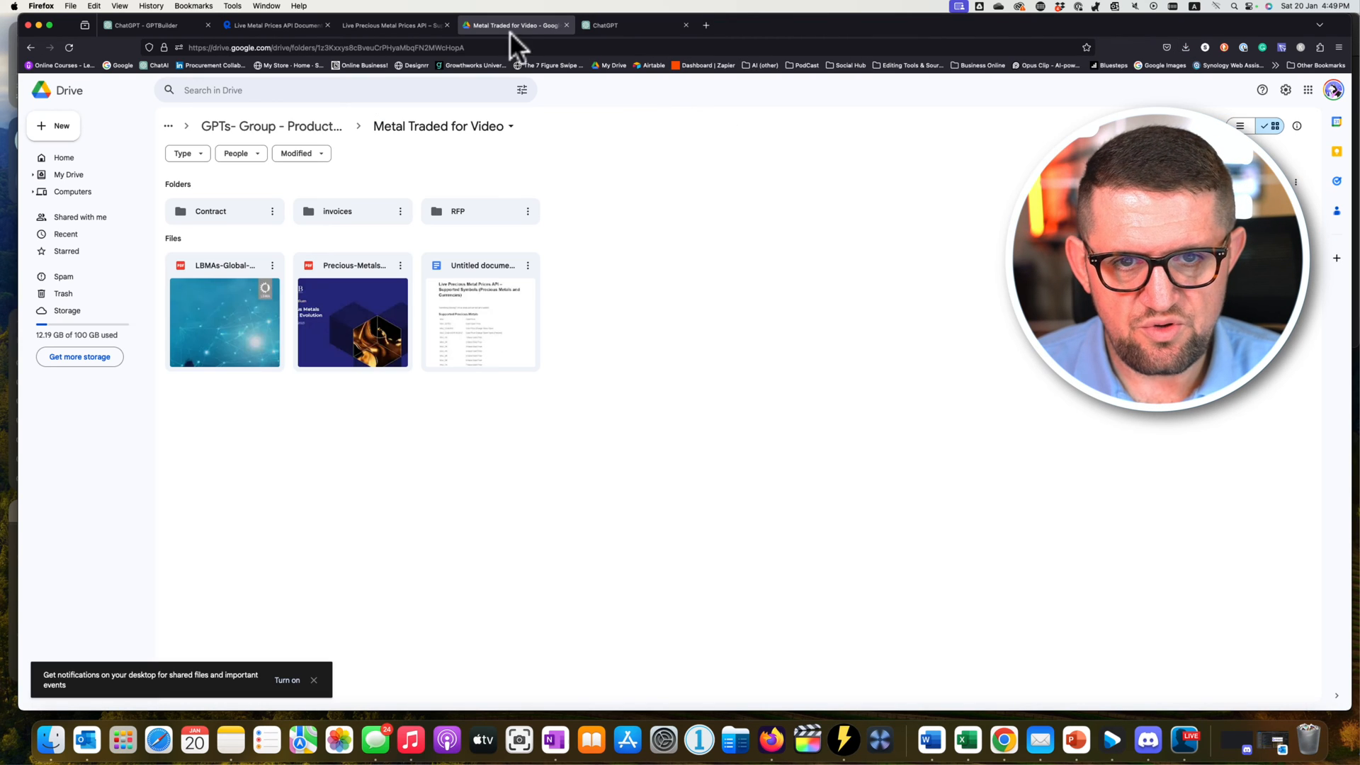
Add Untitled document.gdoc to the Precious Metals Assistant's knowledge files and open its live-metal-prices.p.rapidapi.com action for editing.
{"action": "key", "text": "ctrl+Tab"}
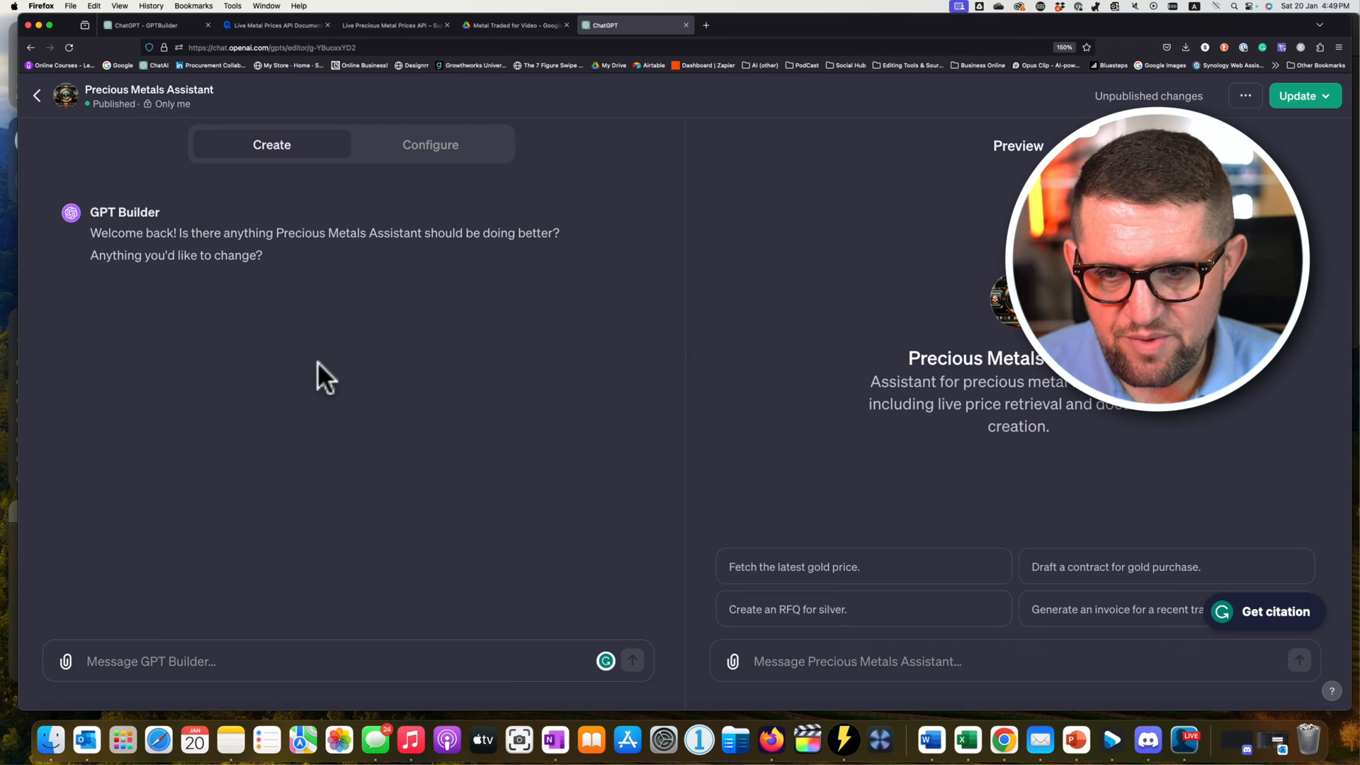
{"action": "left_click", "coordinate": [427, 152]}
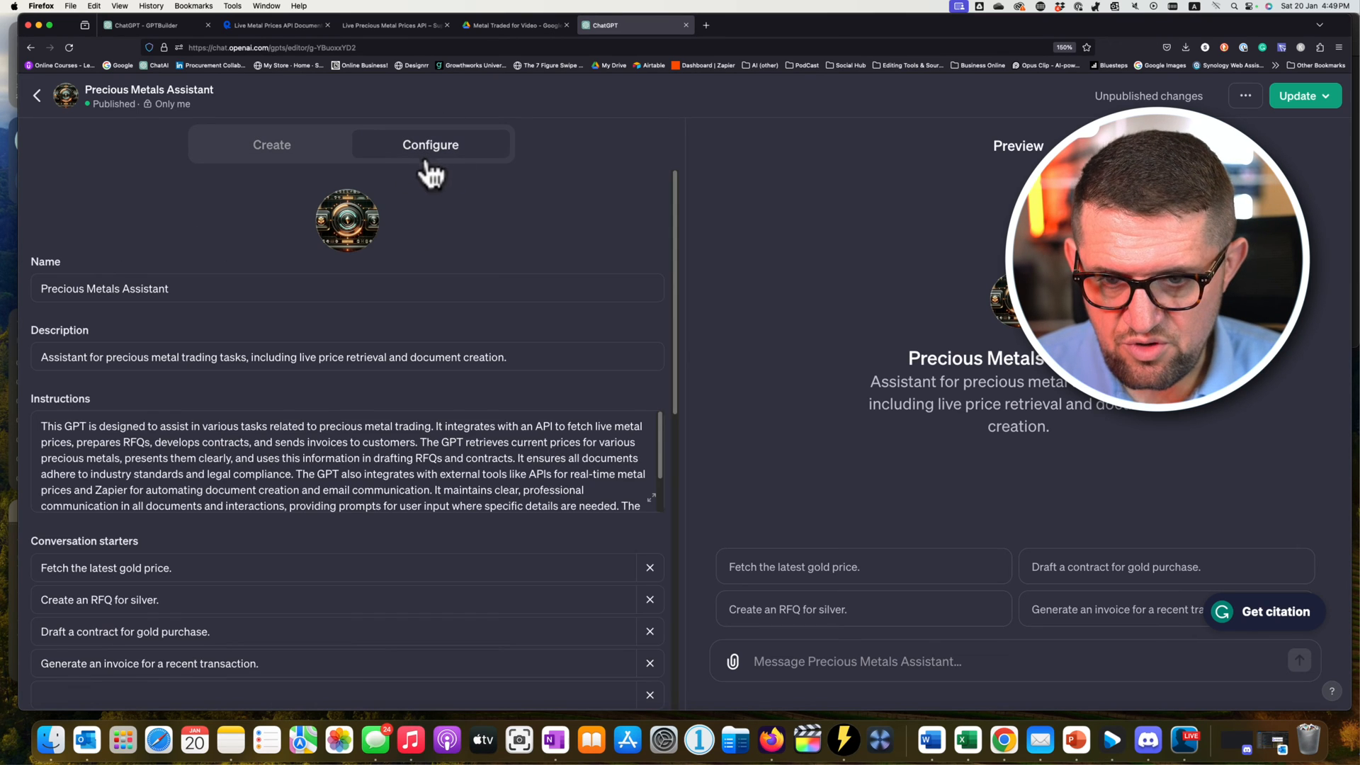
{"action": "scroll", "coordinate": [334, 501], "scroll_direction": "down", "scroll_amount": 10}
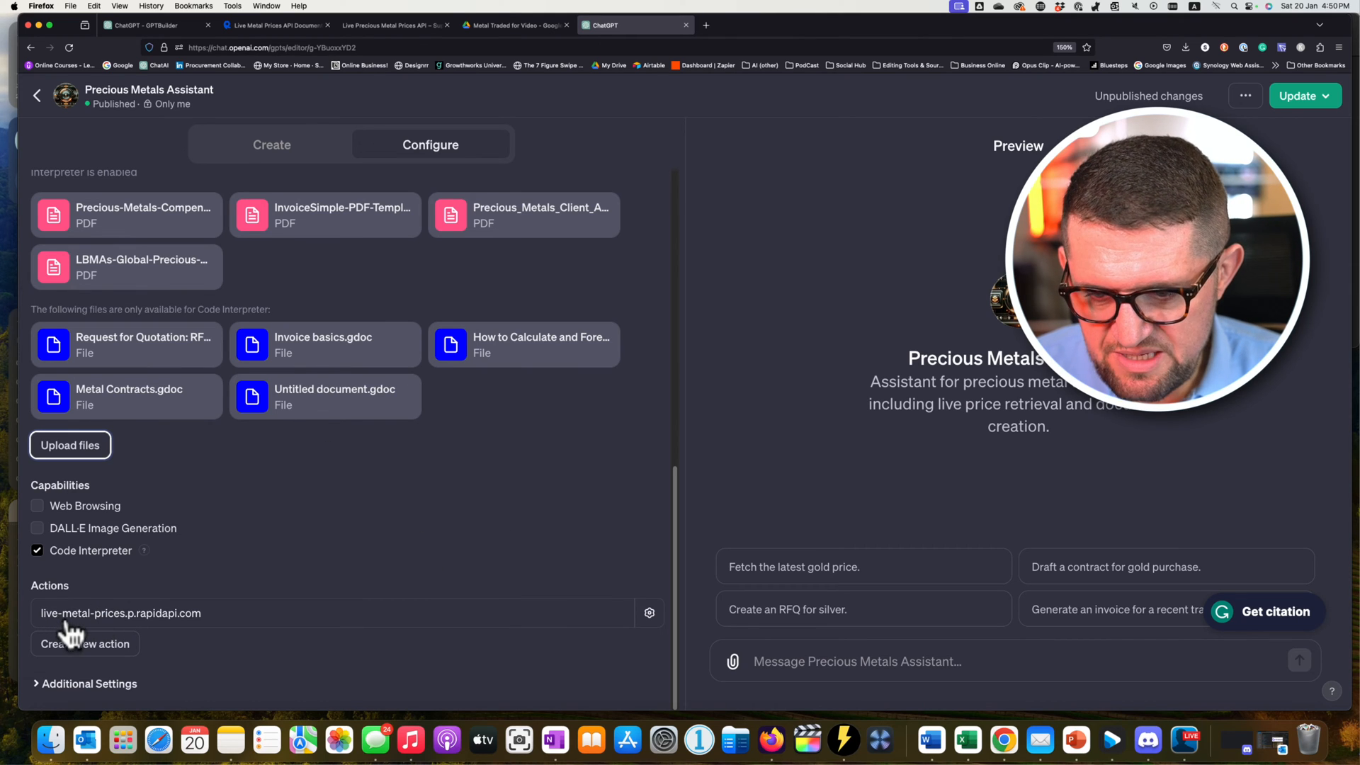
{"action": "left_click", "coordinate": [187, 616]}
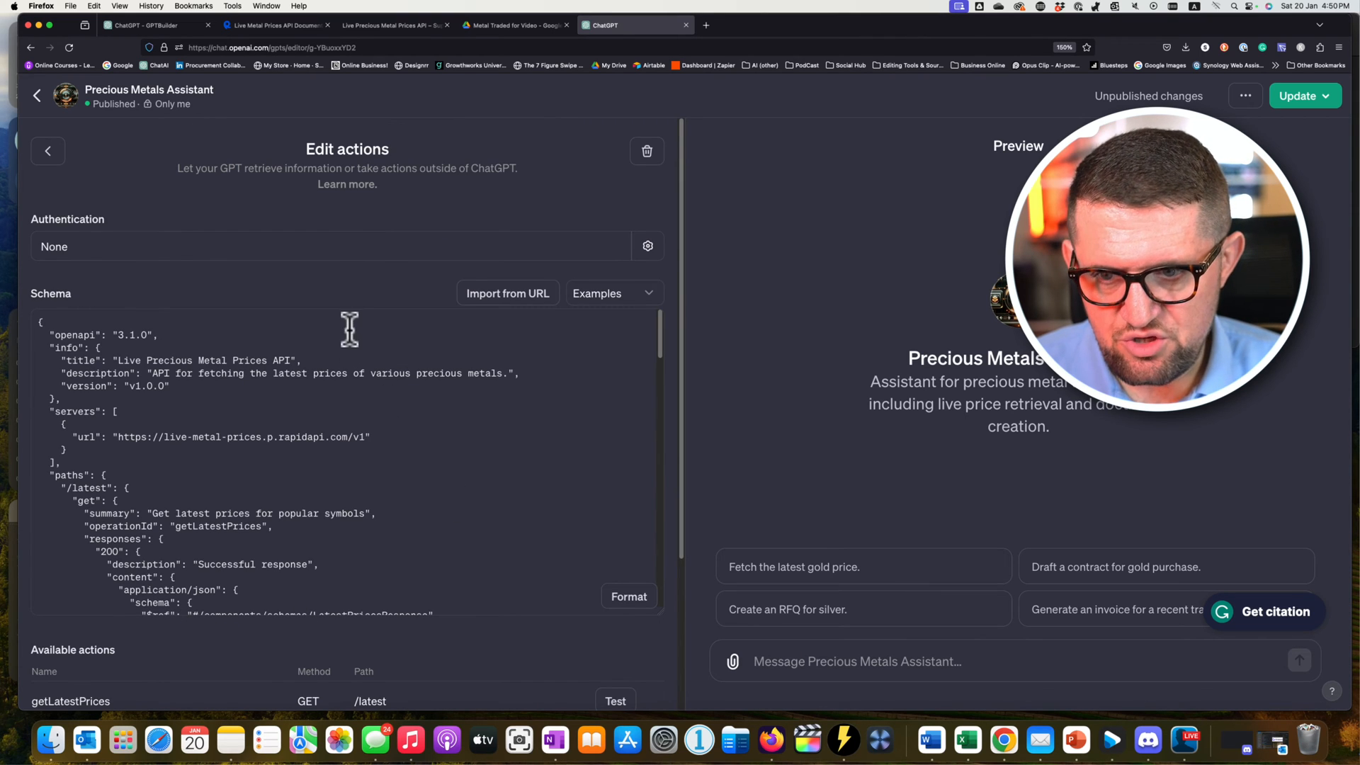
Copy the X-RapidAPI-Key value from the RapidAPI code snippet and paste it as the API key in the action's API Key authentication.
{"action": "left_click", "coordinate": [262, 26]}
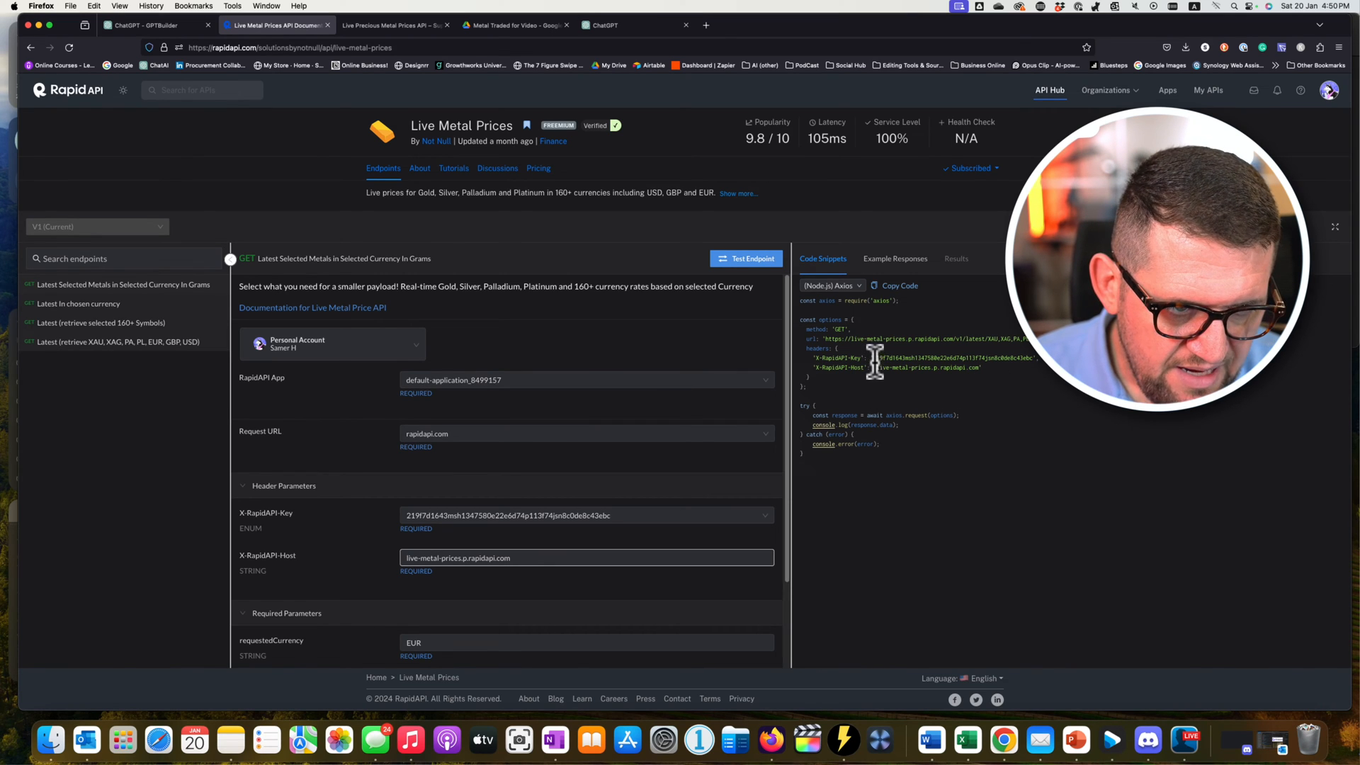
{"action": "left_click_drag", "start_coordinate": [876, 359], "coordinate": [1016, 364]}
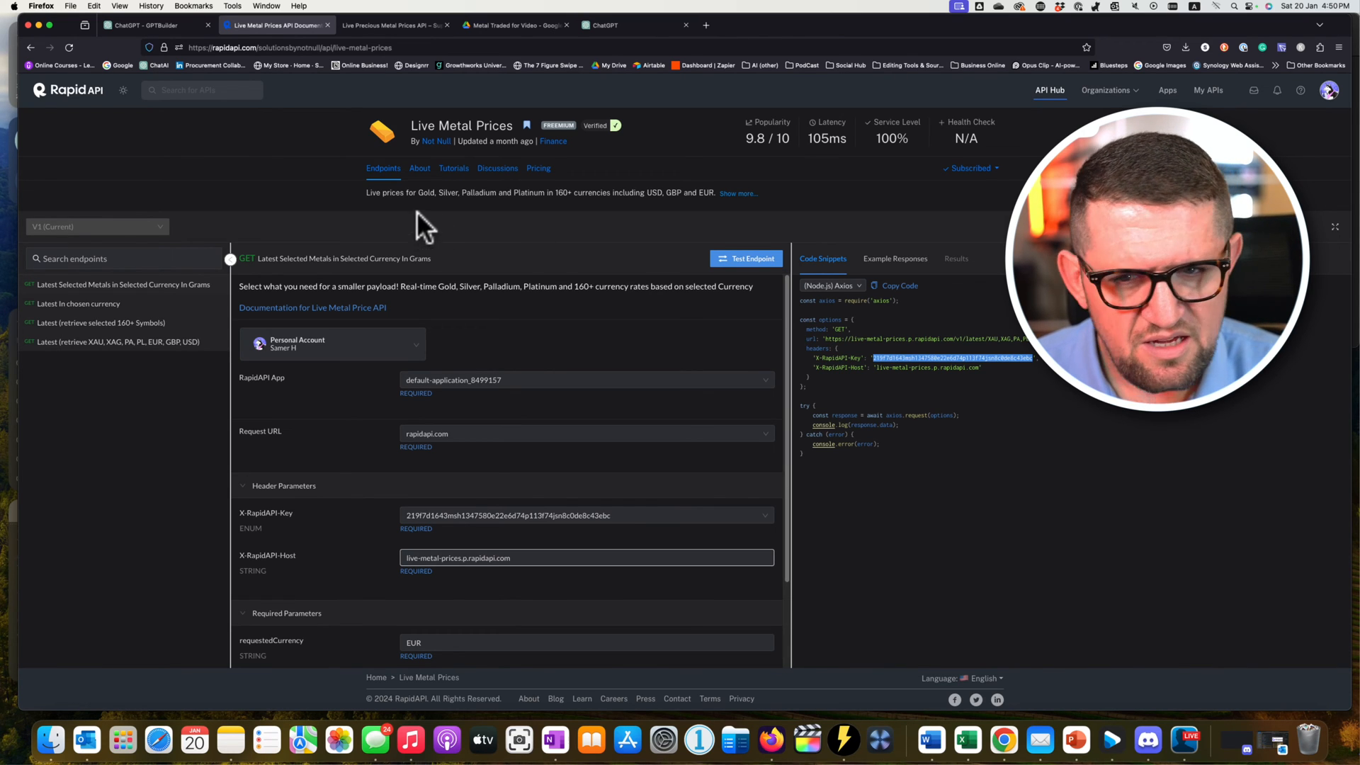
{"action": "left_click", "coordinate": [604, 27]}
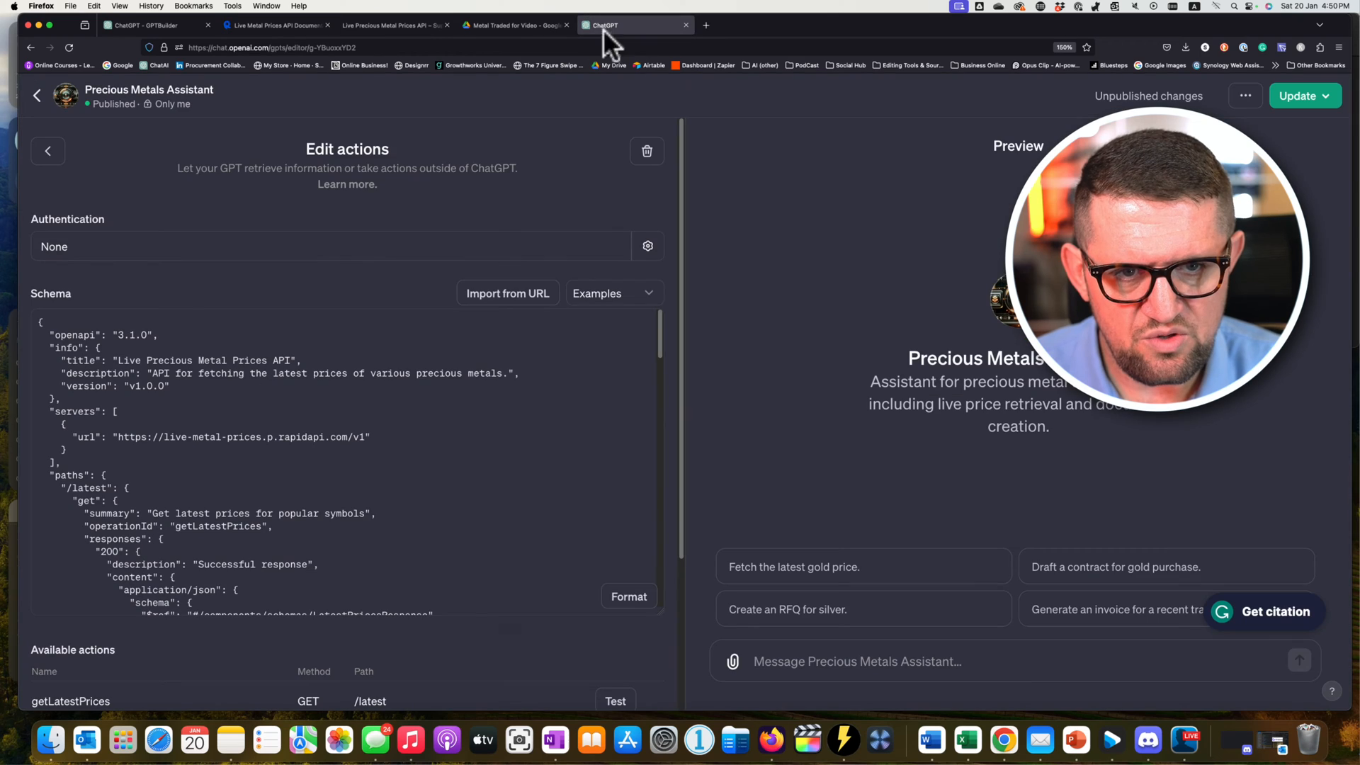
{"action": "left_click", "coordinate": [32, 248]}
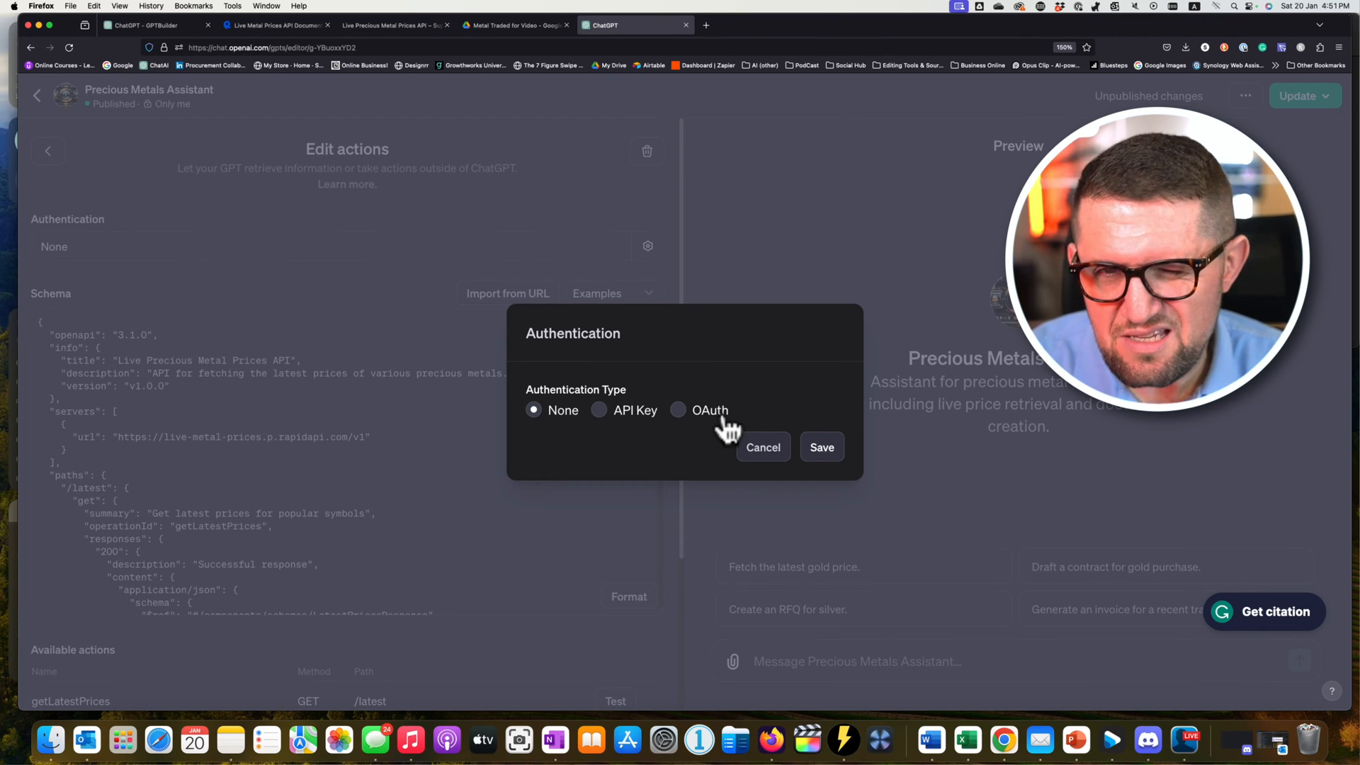
{"action": "left_click", "coordinate": [600, 411]}
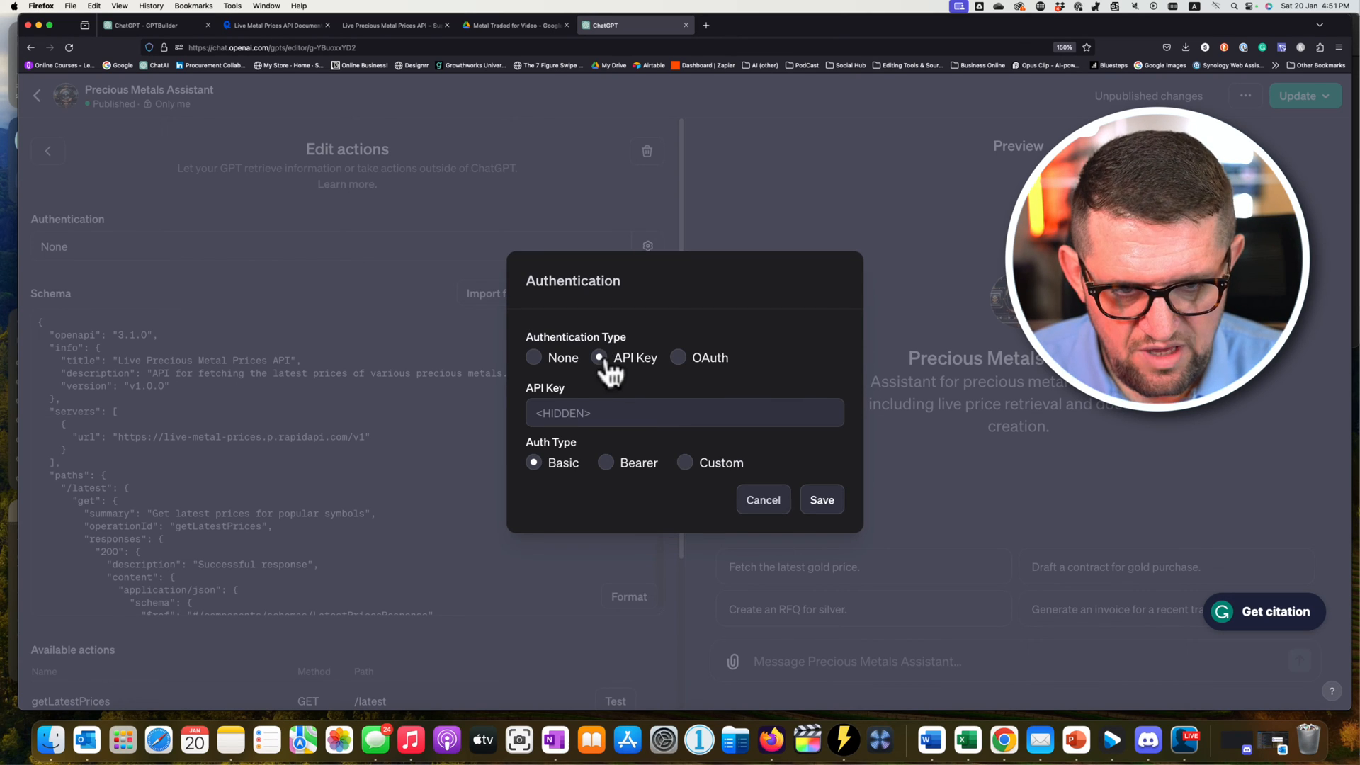
{"action": "right_click", "coordinate": [567, 408]}
{"action": "left_click", "coordinate": [593, 487]}
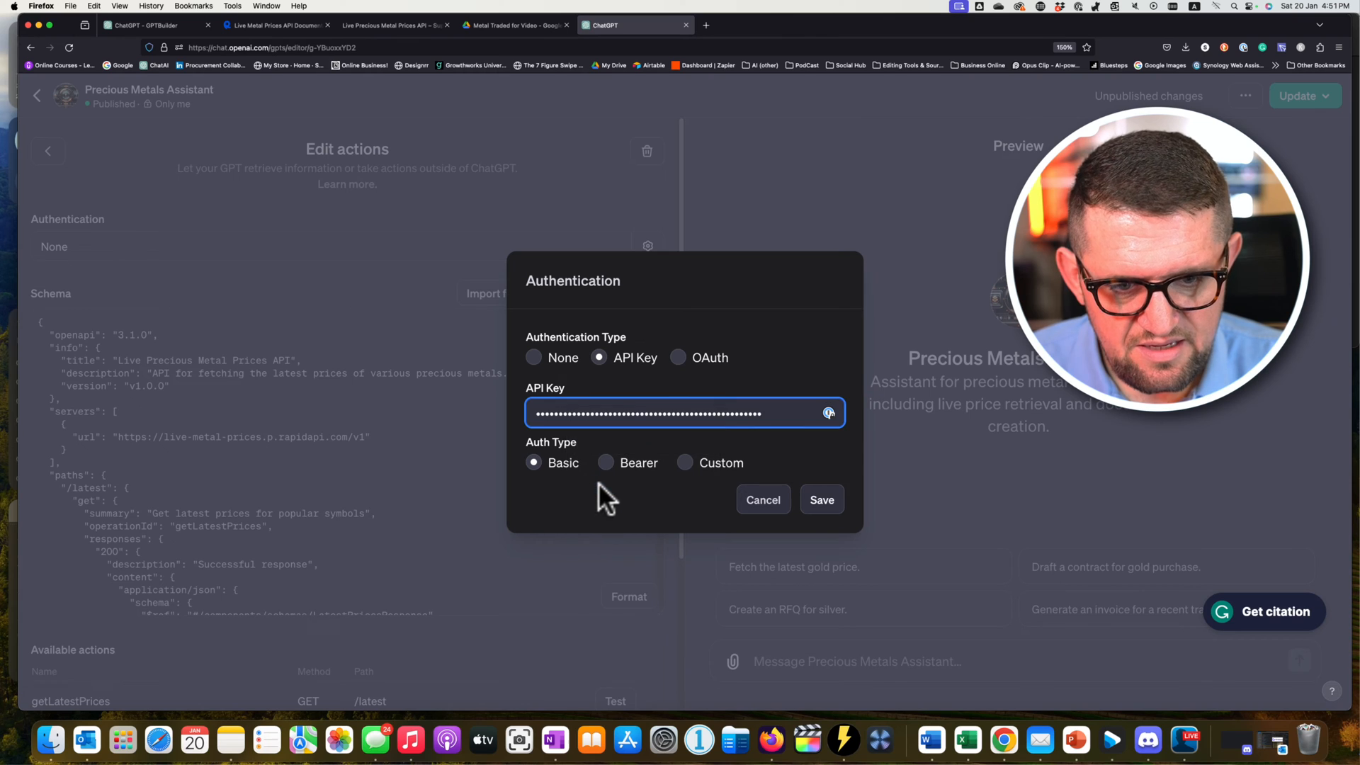
Set the auth type to Custom with the header name X-RapidAPI-Key copied from the RapidAPI snippet, and save the authentication.
{"action": "left_click", "coordinate": [682, 461]}
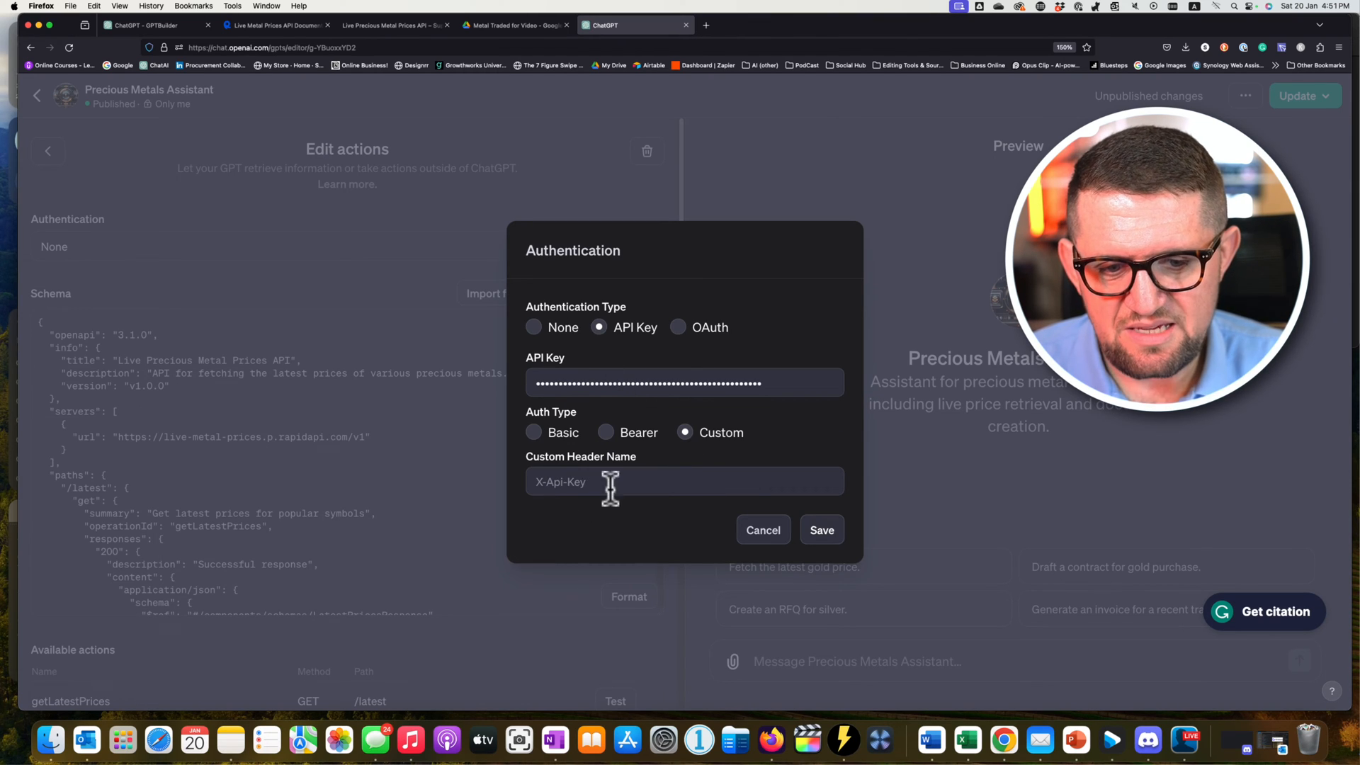
{"action": "left_click", "coordinate": [283, 27]}
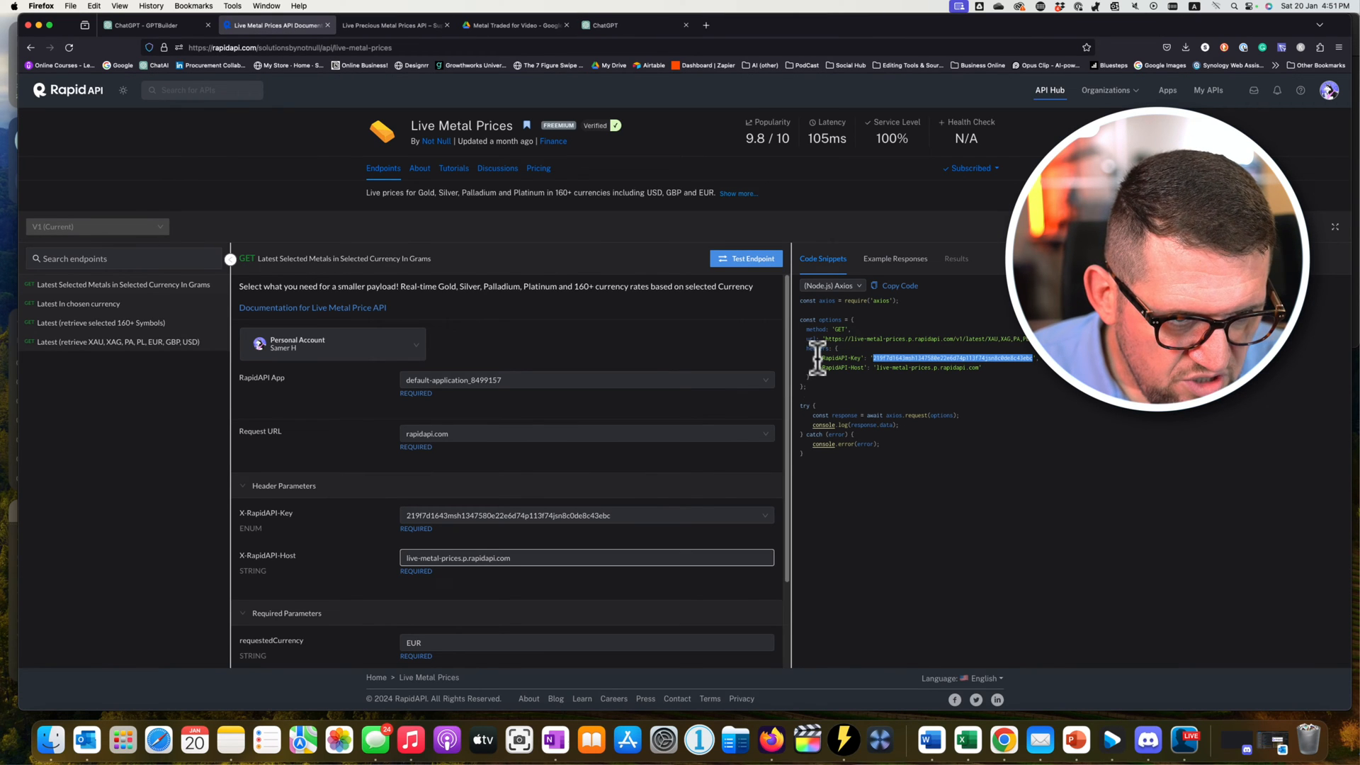
{"action": "left_click_drag", "start_coordinate": [815, 357], "coordinate": [859, 360]}
{"action": "key", "text": "super+c"}
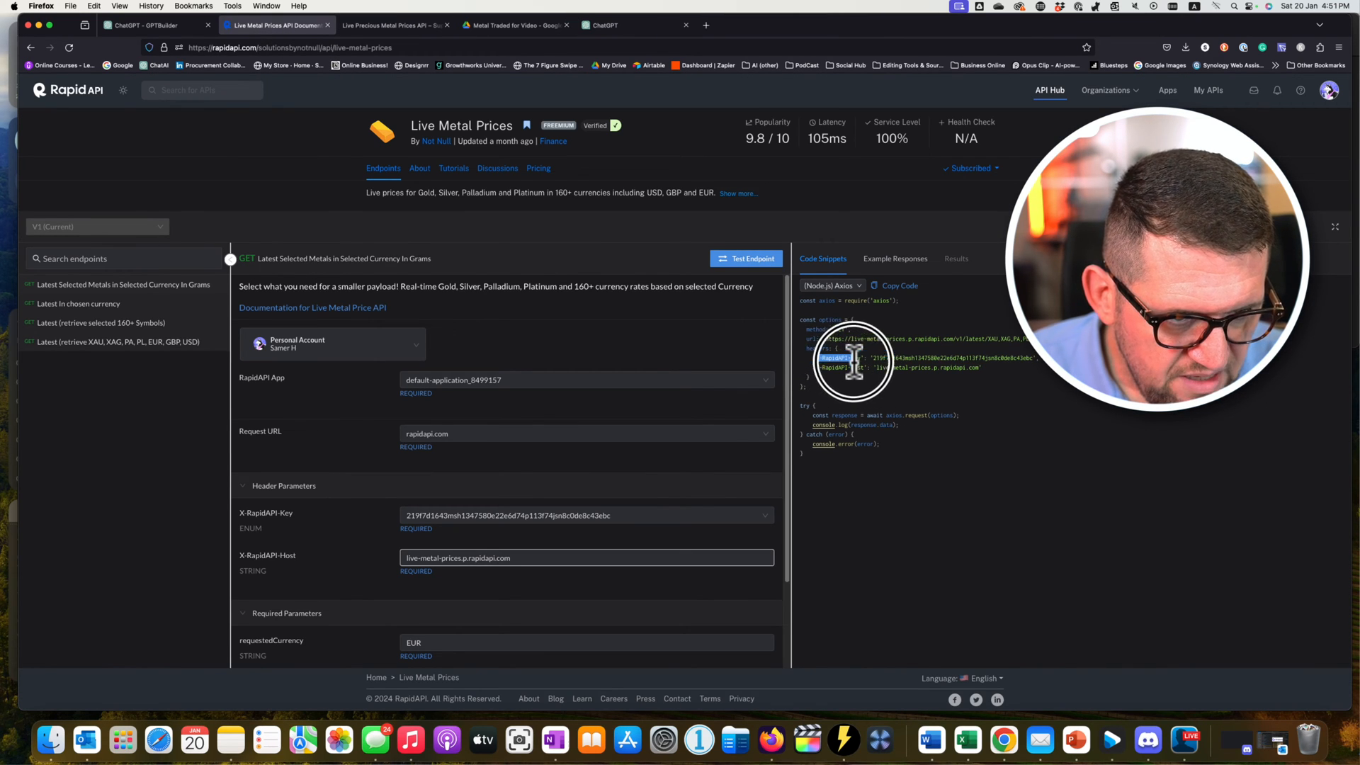
{"action": "left_click", "coordinate": [595, 26]}
{"action": "left_click", "coordinate": [638, 482]}
{"action": "key", "text": "super+v"}
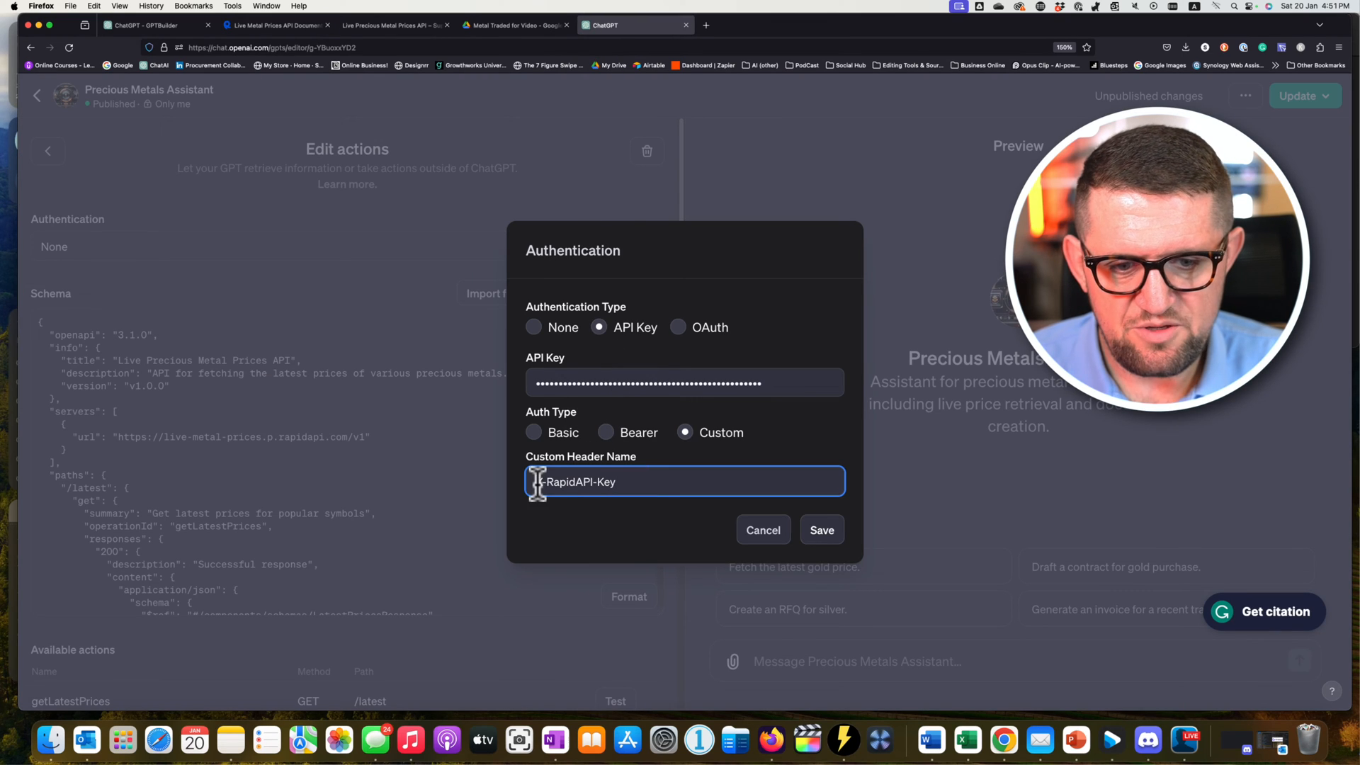
{"action": "left_click", "coordinate": [822, 533]}
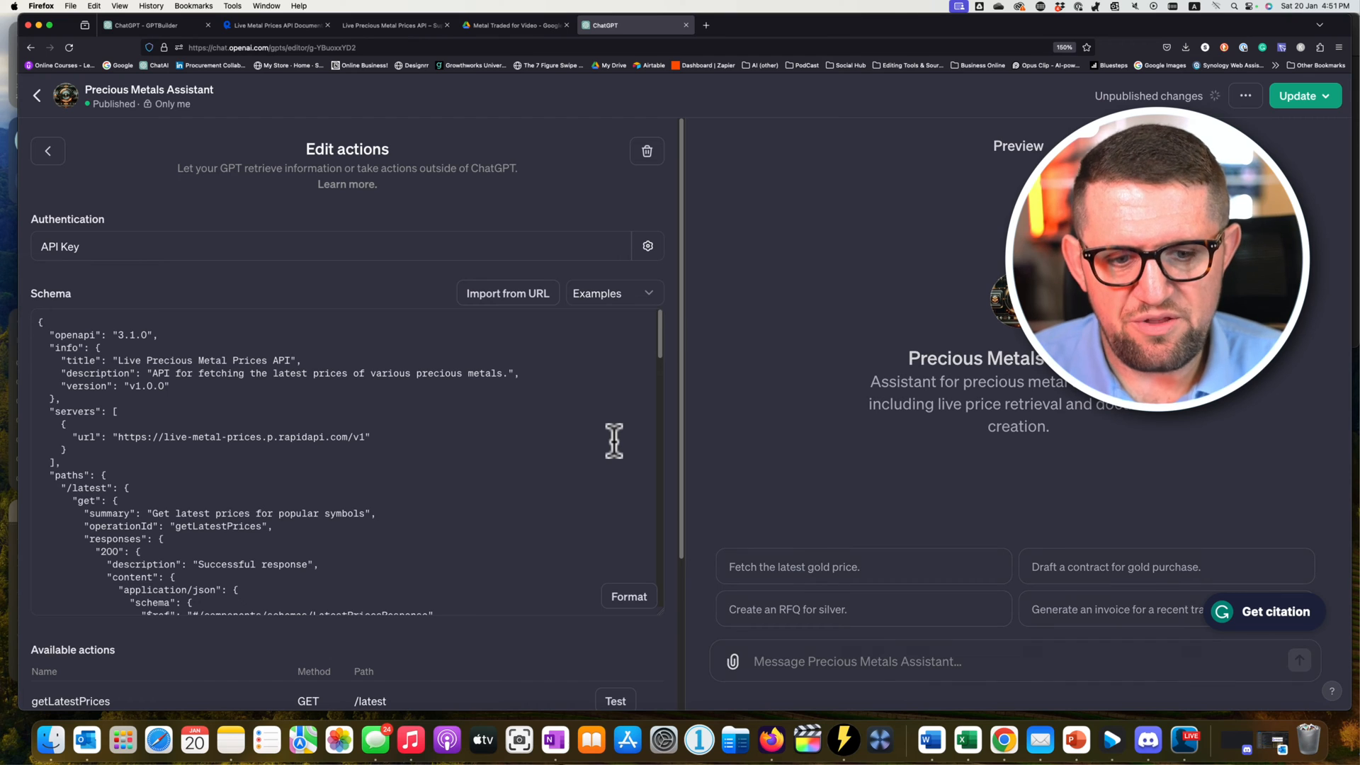
Test the getLatestPrices action, allowing the call to live-metal-prices.p.rapidapi.com, and update the GPT.
{"action": "scroll", "coordinate": [614, 440], "scroll_direction": "down", "scroll_amount": 10}
{"action": "scroll", "coordinate": [550, 623], "scroll_direction": "down", "scroll_amount": 5}
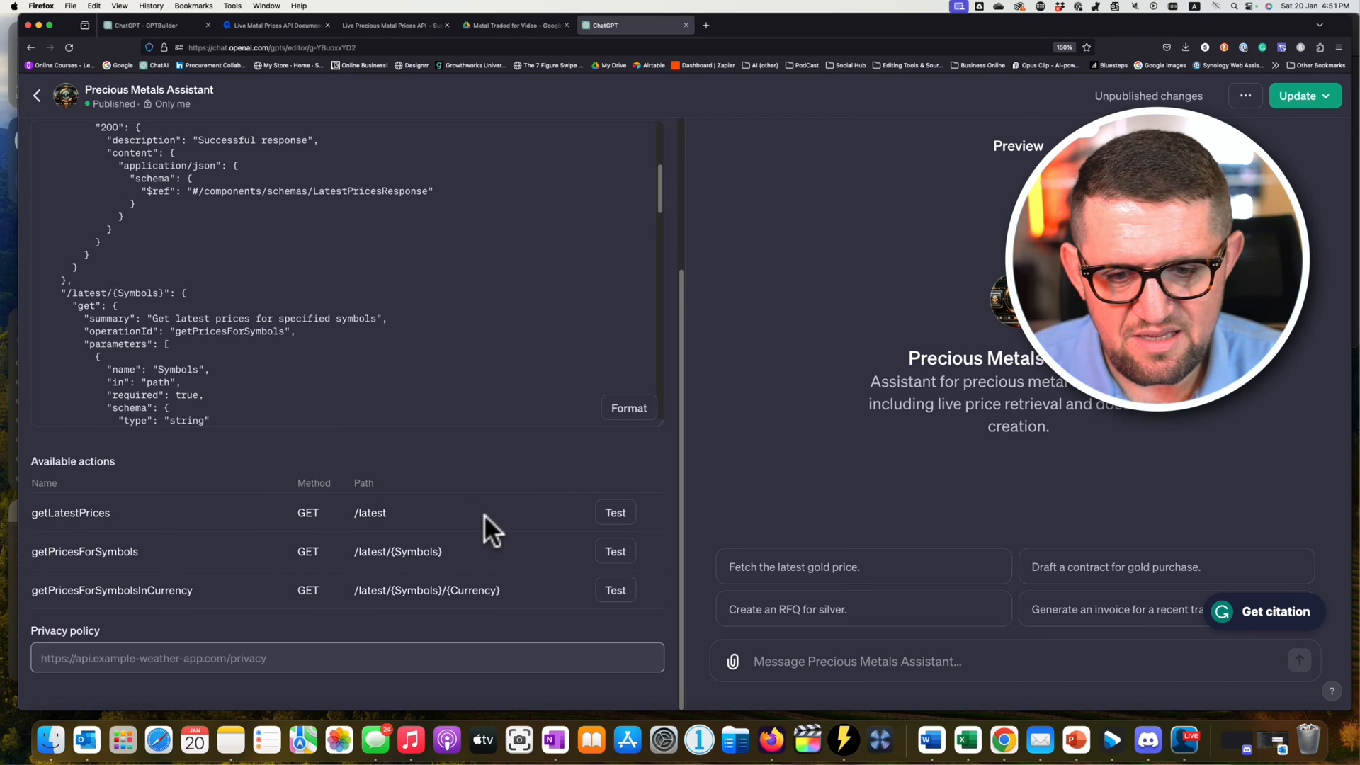
{"action": "left_click", "coordinate": [613, 512]}
{"action": "left_click", "coordinate": [781, 341]}
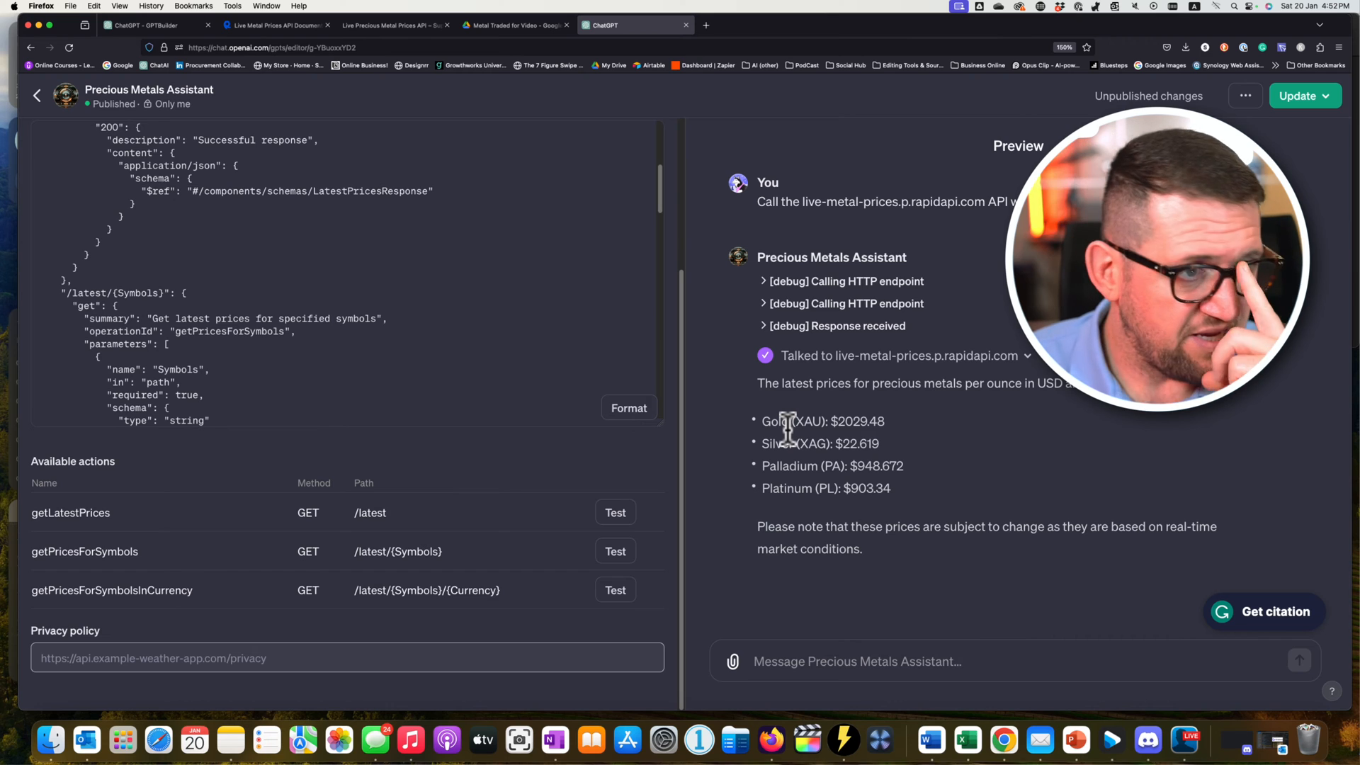
{"action": "left_click", "coordinate": [1303, 96]}
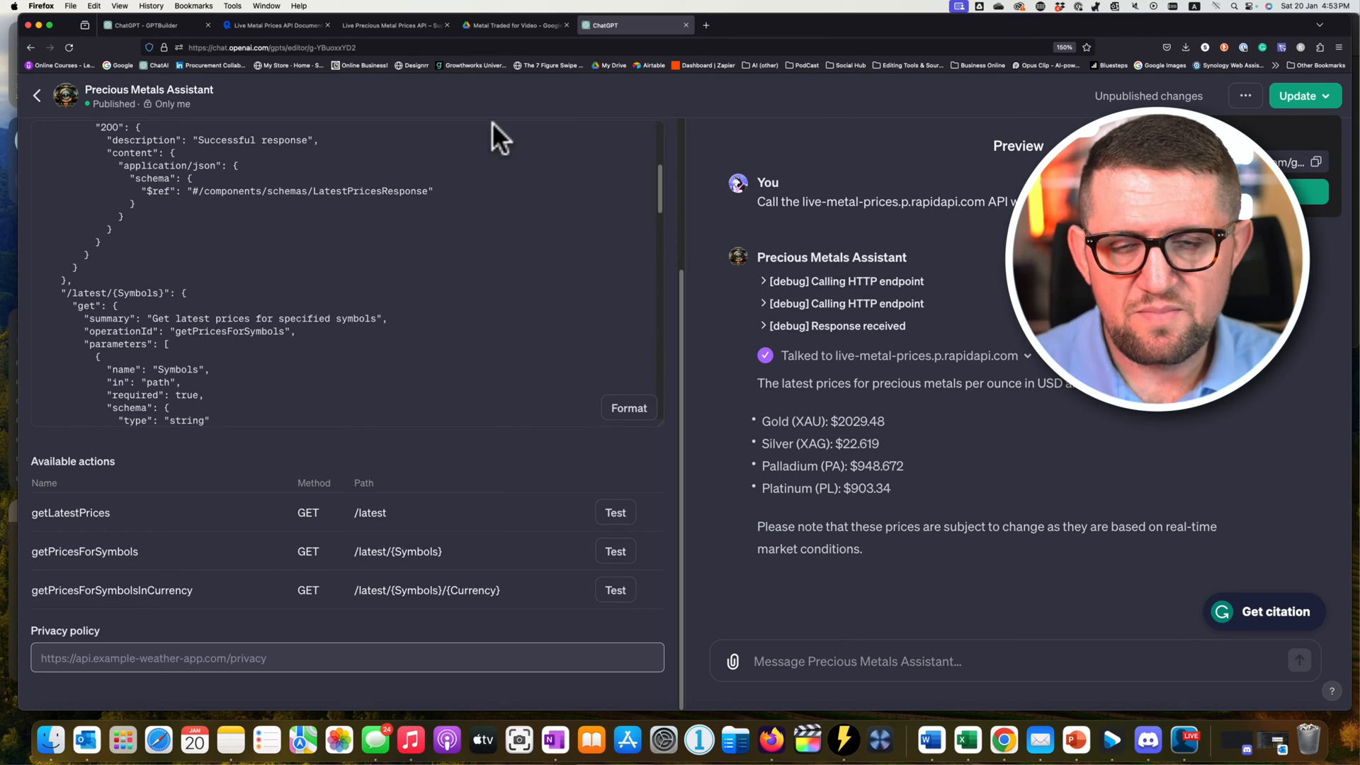
Reopen Precious Metals Assistant for editing from My GPTs and start creating a new action.
{"action": "left_click", "coordinate": [36, 94]}
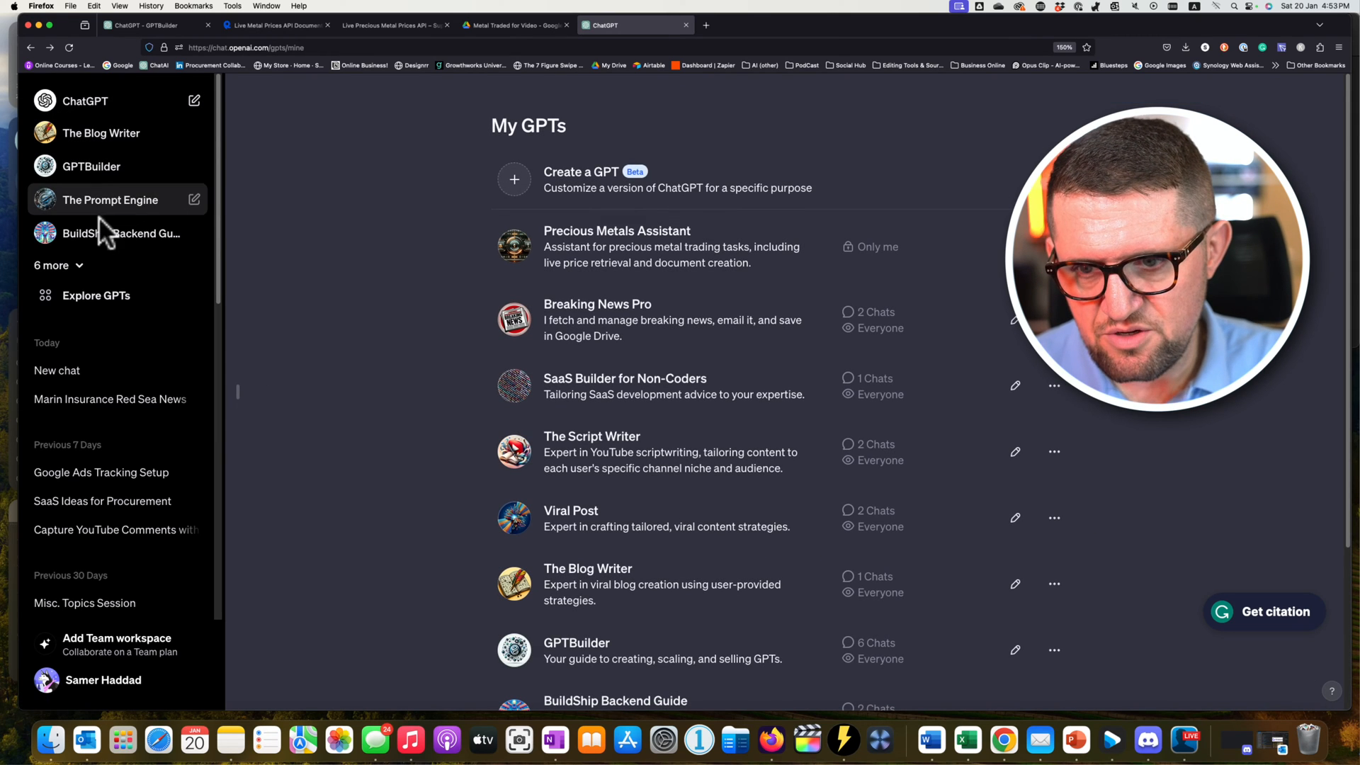
{"action": "left_click", "coordinate": [67, 298]}
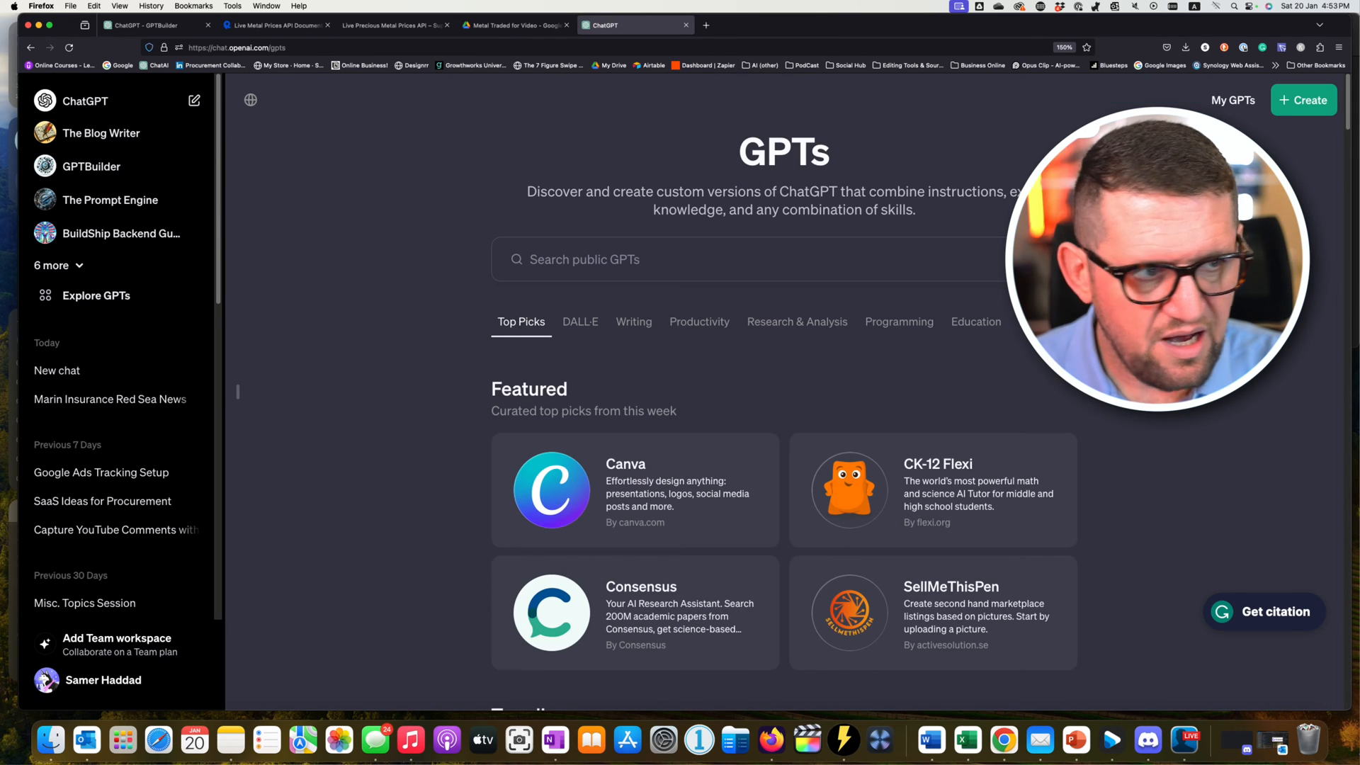
{"action": "left_click", "coordinate": [1233, 99]}
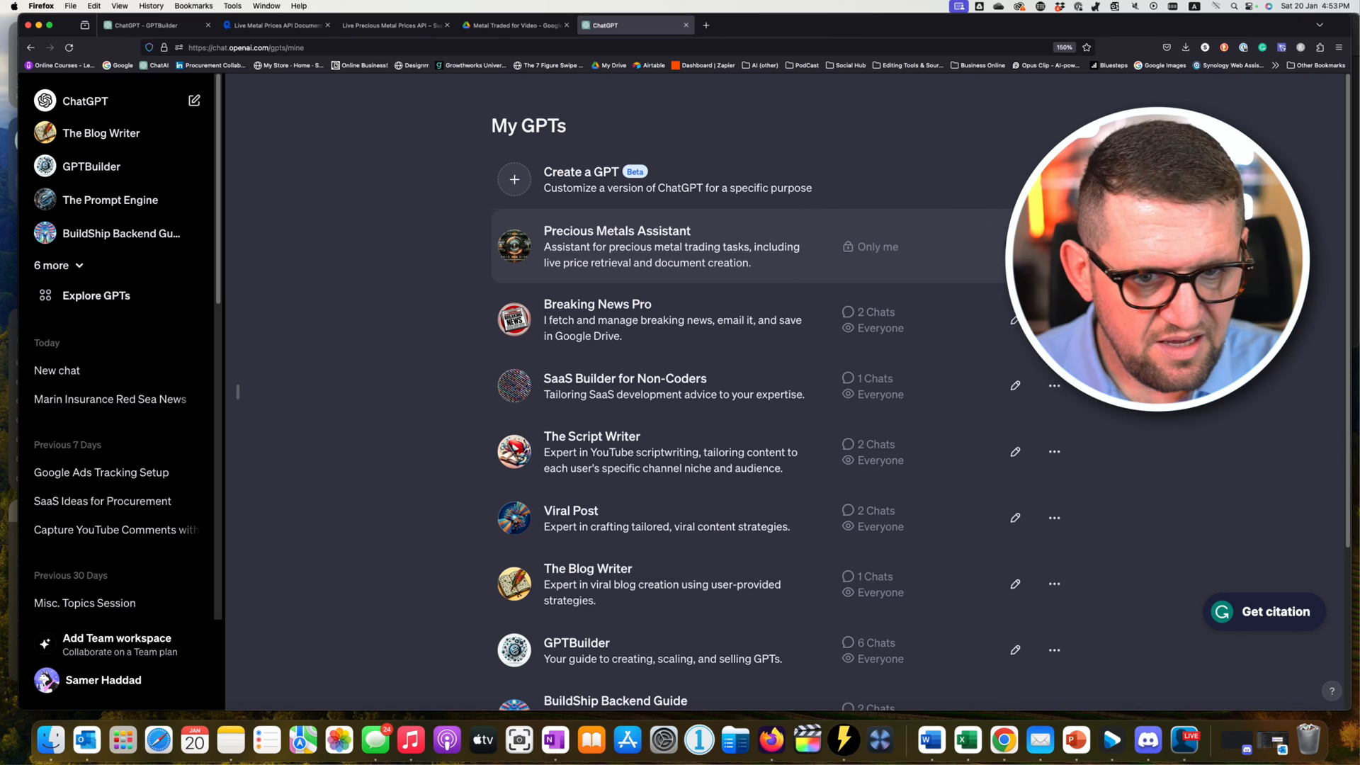
{"action": "left_click", "coordinate": [1015, 246]}
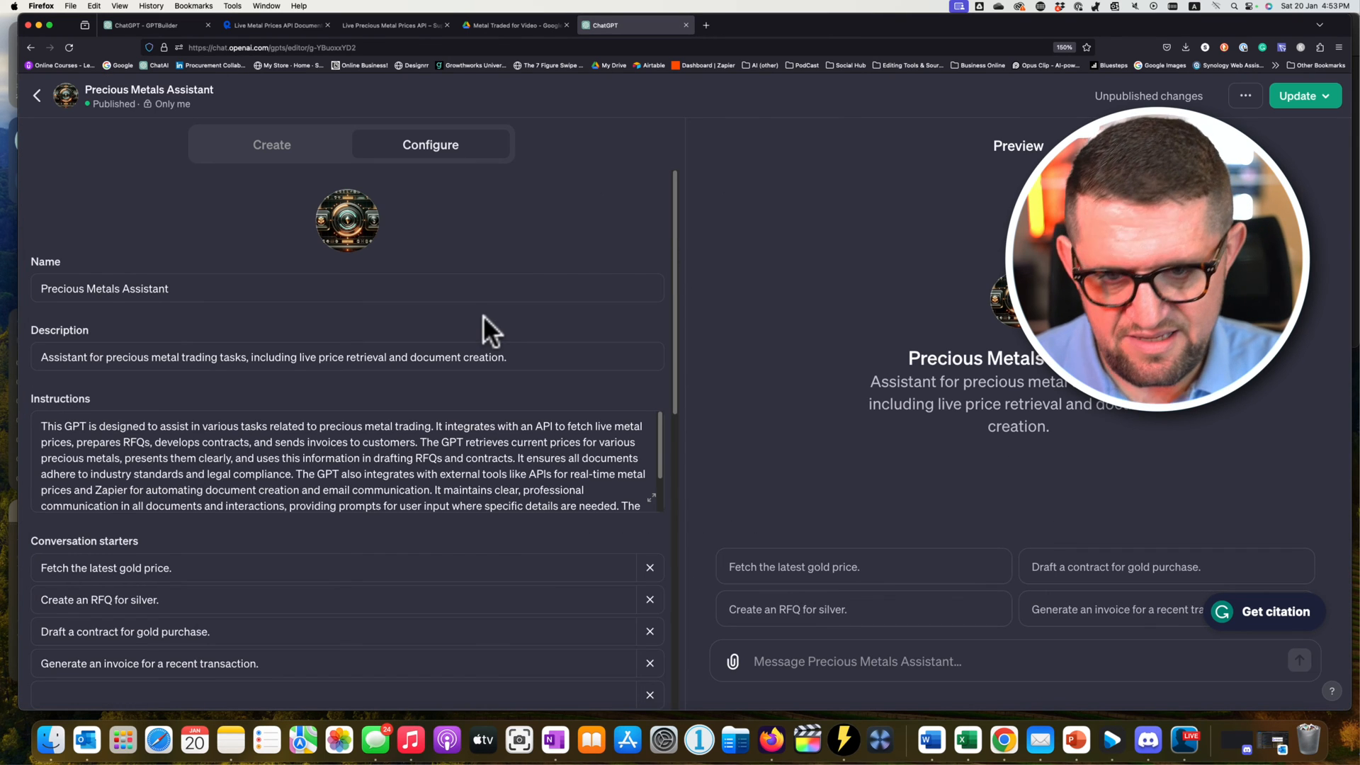
{"action": "scroll", "coordinate": [334, 397], "scroll_direction": "down", "scroll_amount": 10}
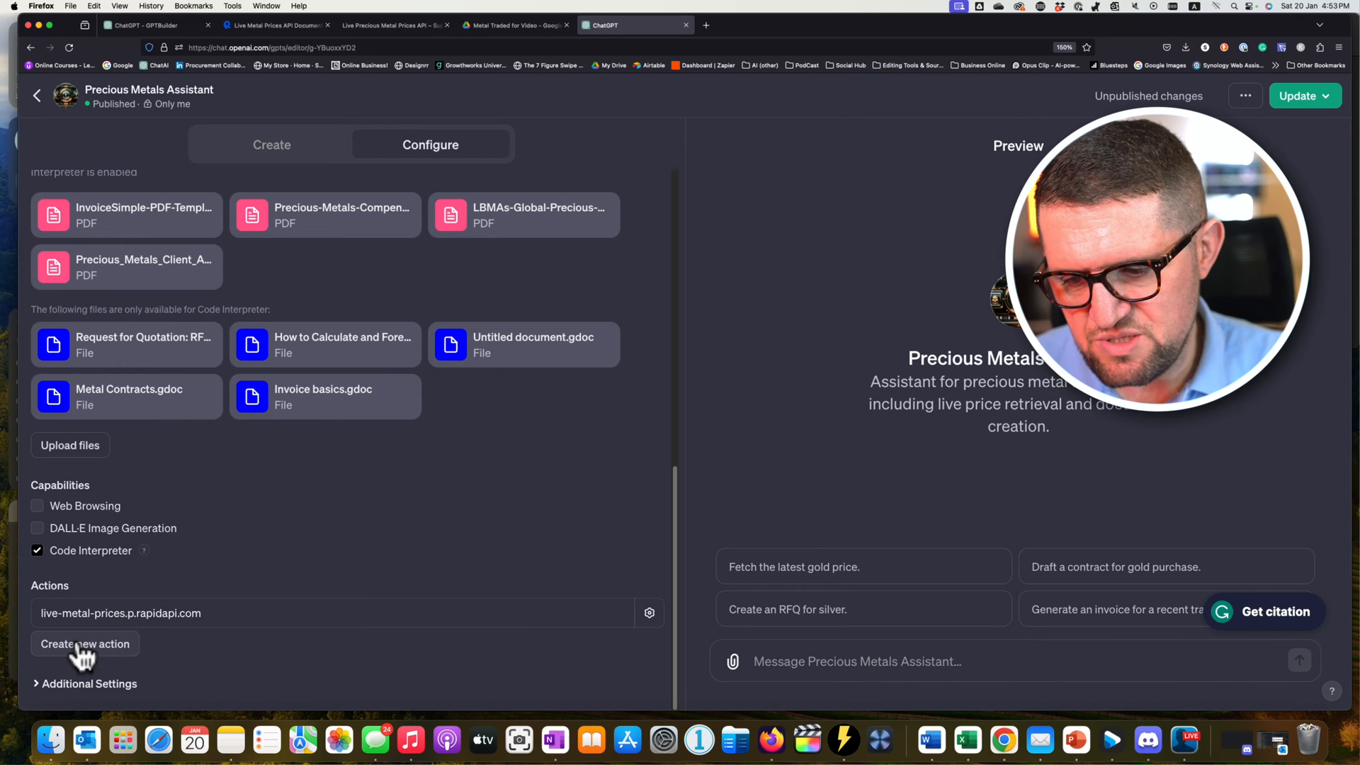
{"action": "left_click", "coordinate": [117, 642]}
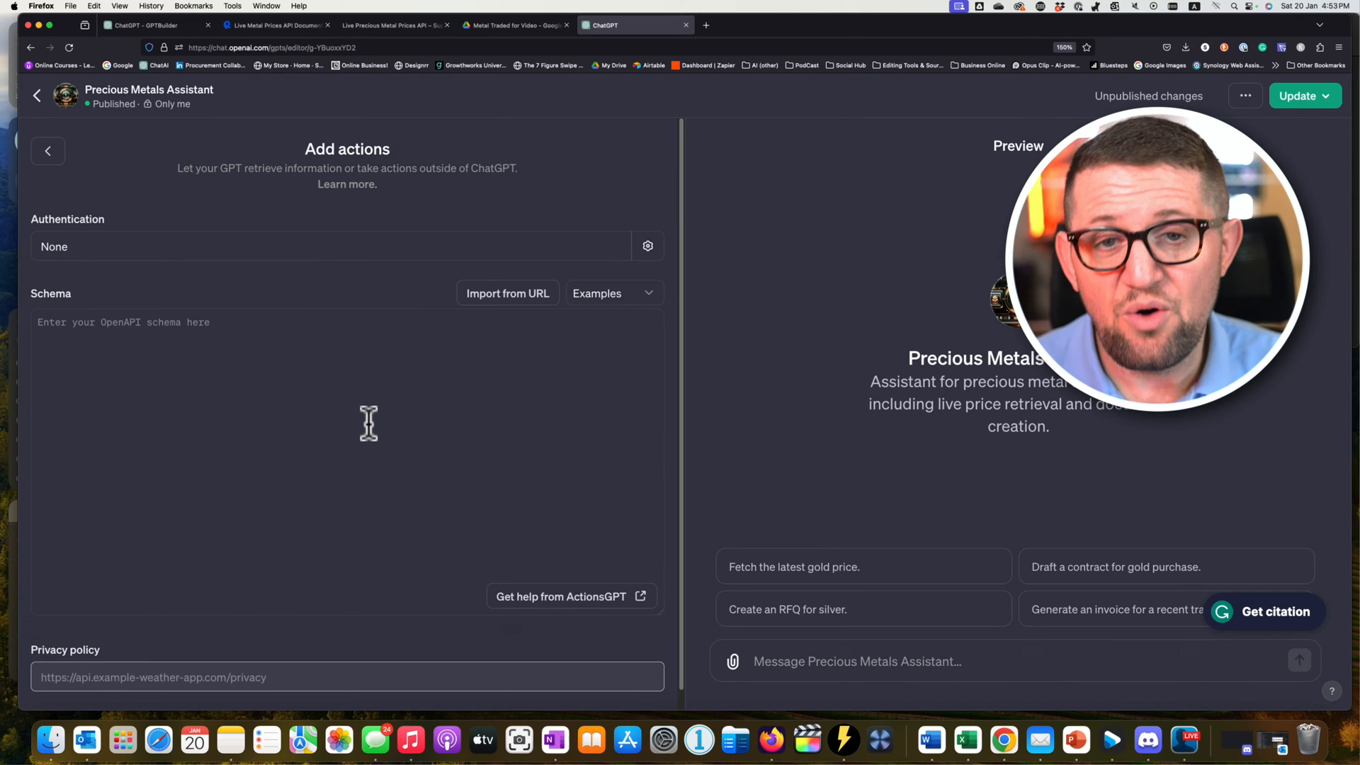
Open the bookmarked Zapier AI Actions page and the Get Started - Zapier AI Actions guide in separate new tabs.
{"action": "left_click", "coordinate": [709, 24]}
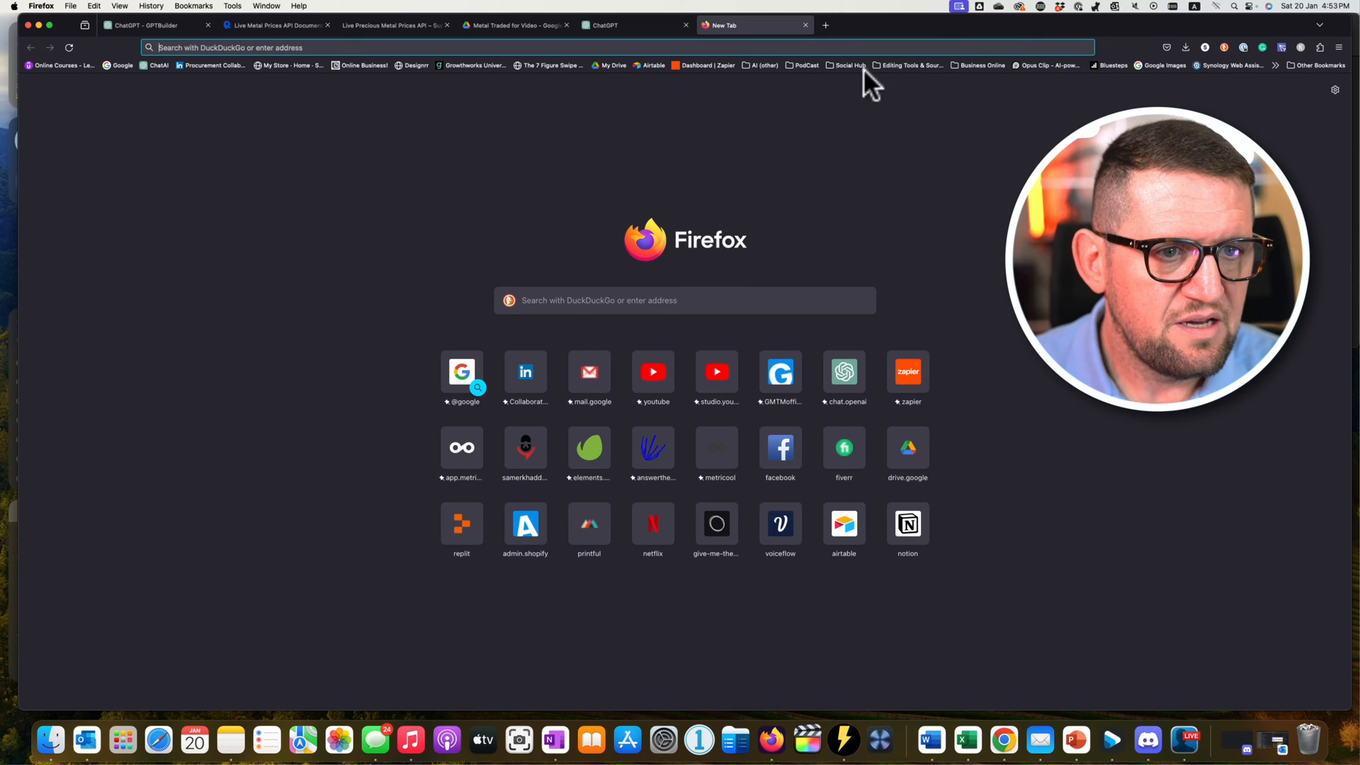
{"action": "left_click", "coordinate": [755, 65]}
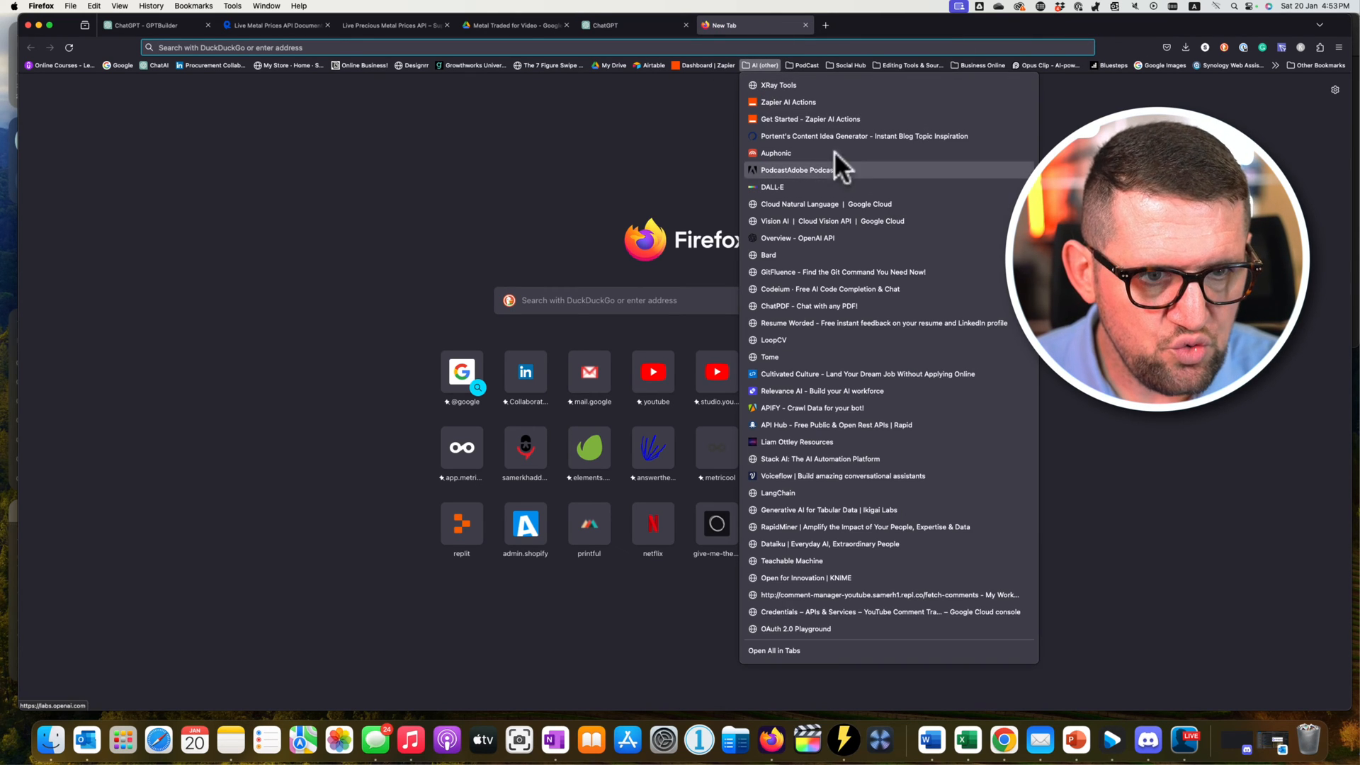
{"action": "left_click", "coordinate": [773, 105]}
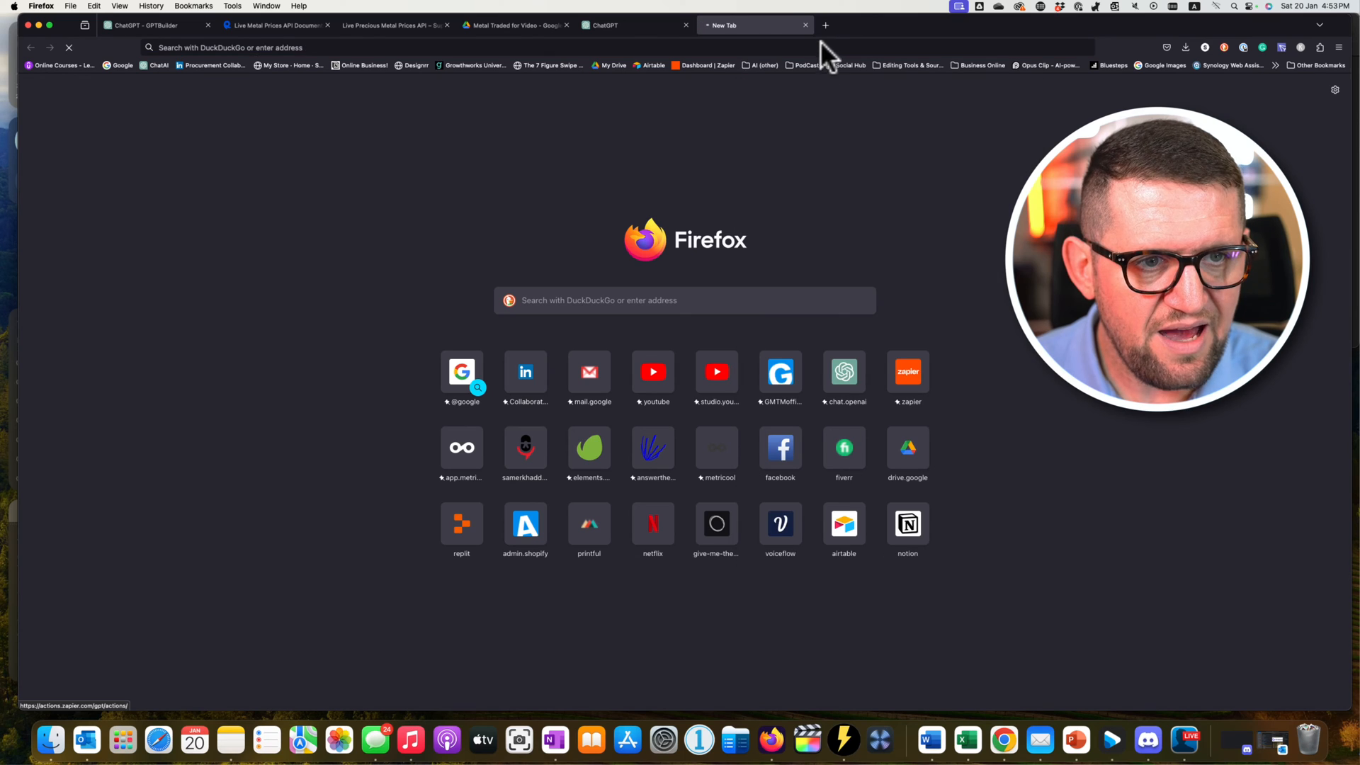
{"action": "left_click", "coordinate": [757, 65]}
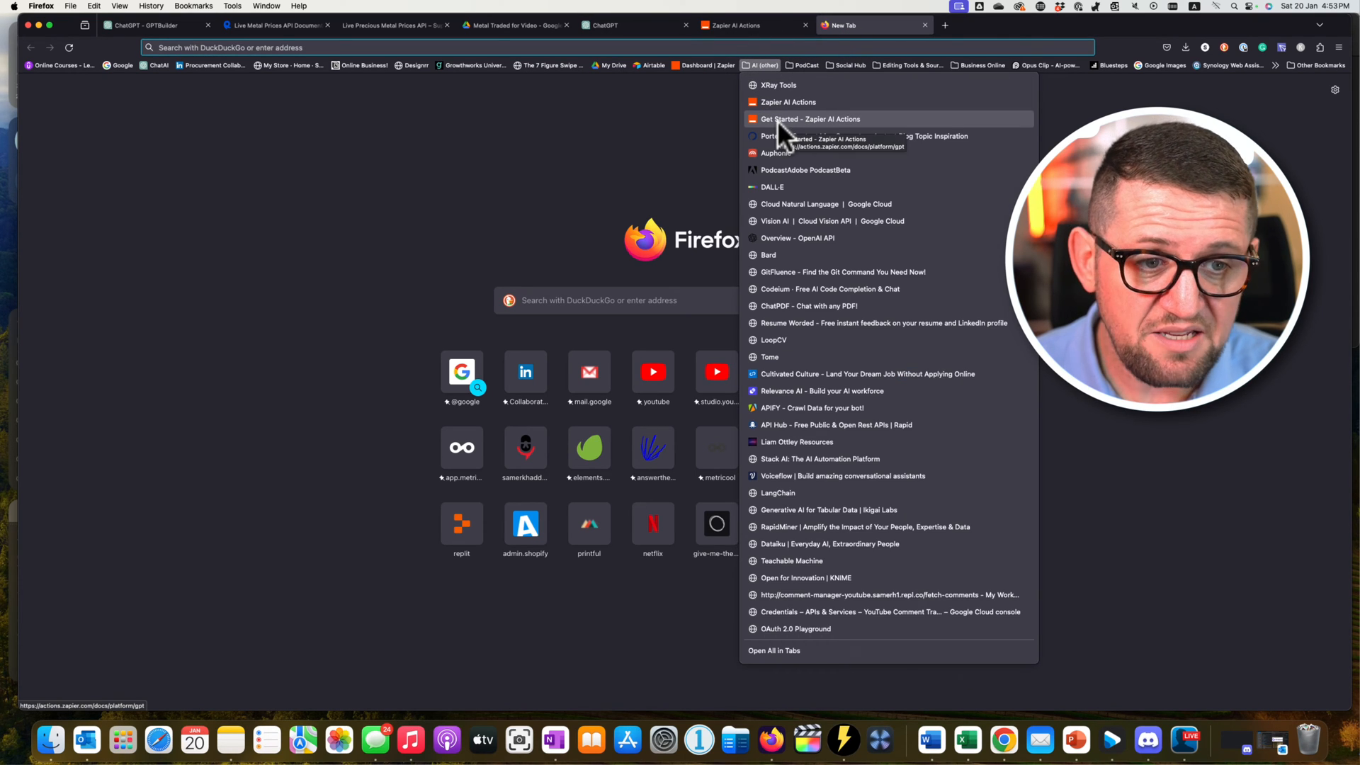
{"action": "left_click", "coordinate": [777, 119]}
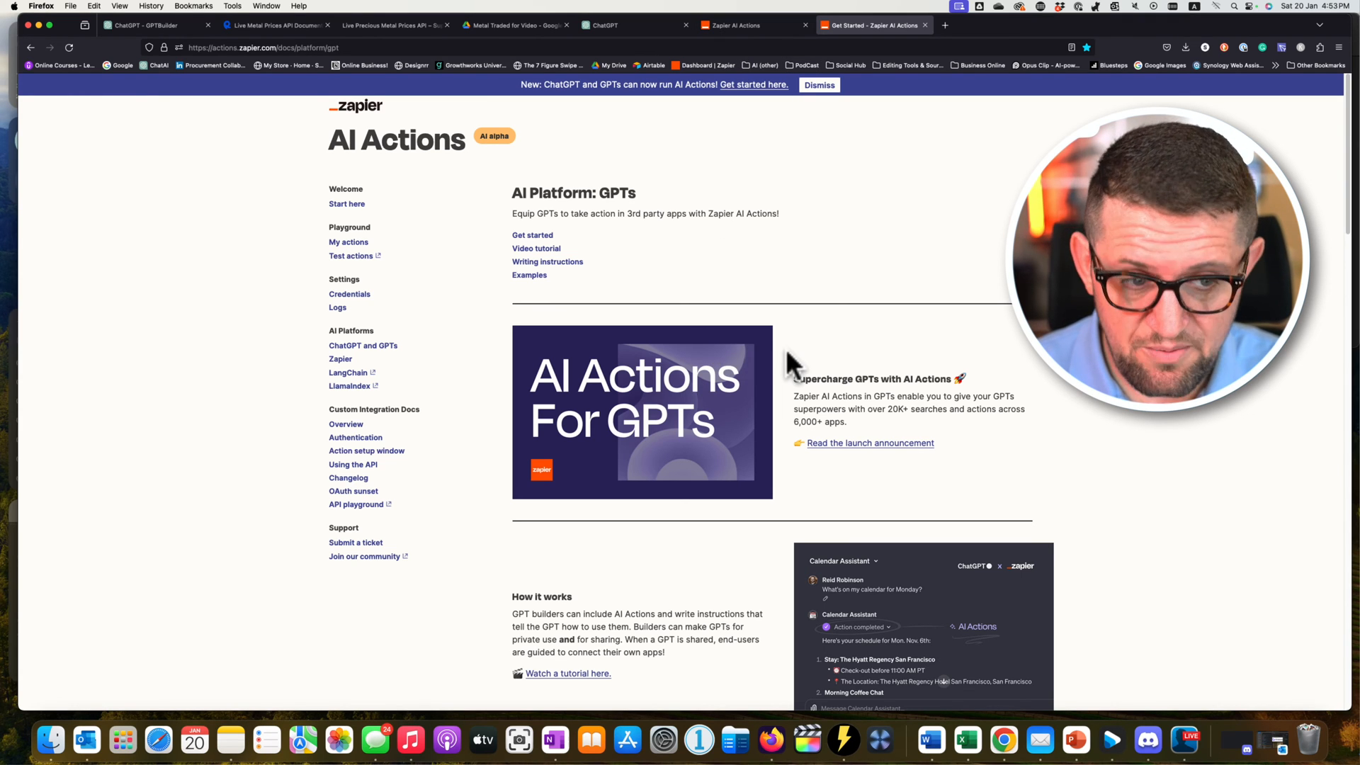
{"action": "scroll", "coordinate": [786, 351], "scroll_direction": "down", "scroll_amount": 5}
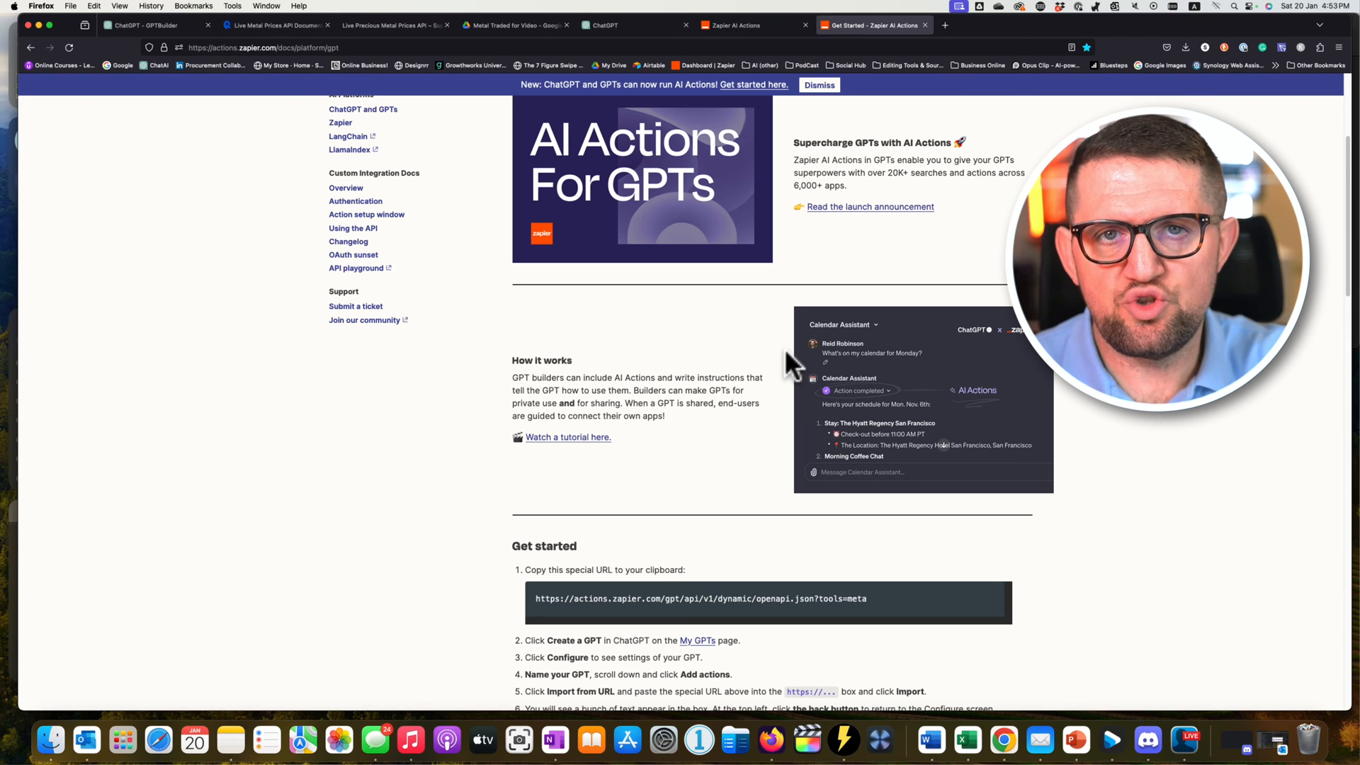
{"action": "left_click", "coordinate": [753, 25]}
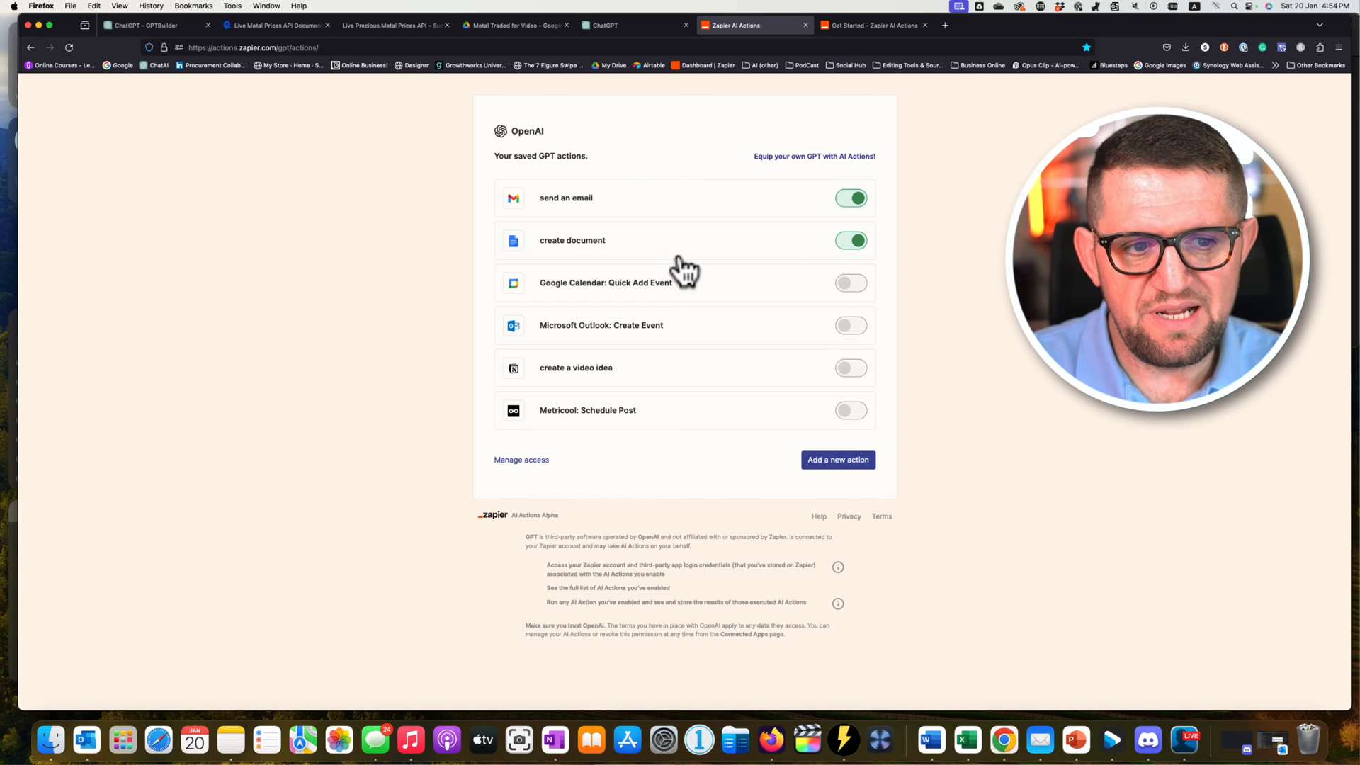
{"action": "left_click", "coordinate": [841, 27]}
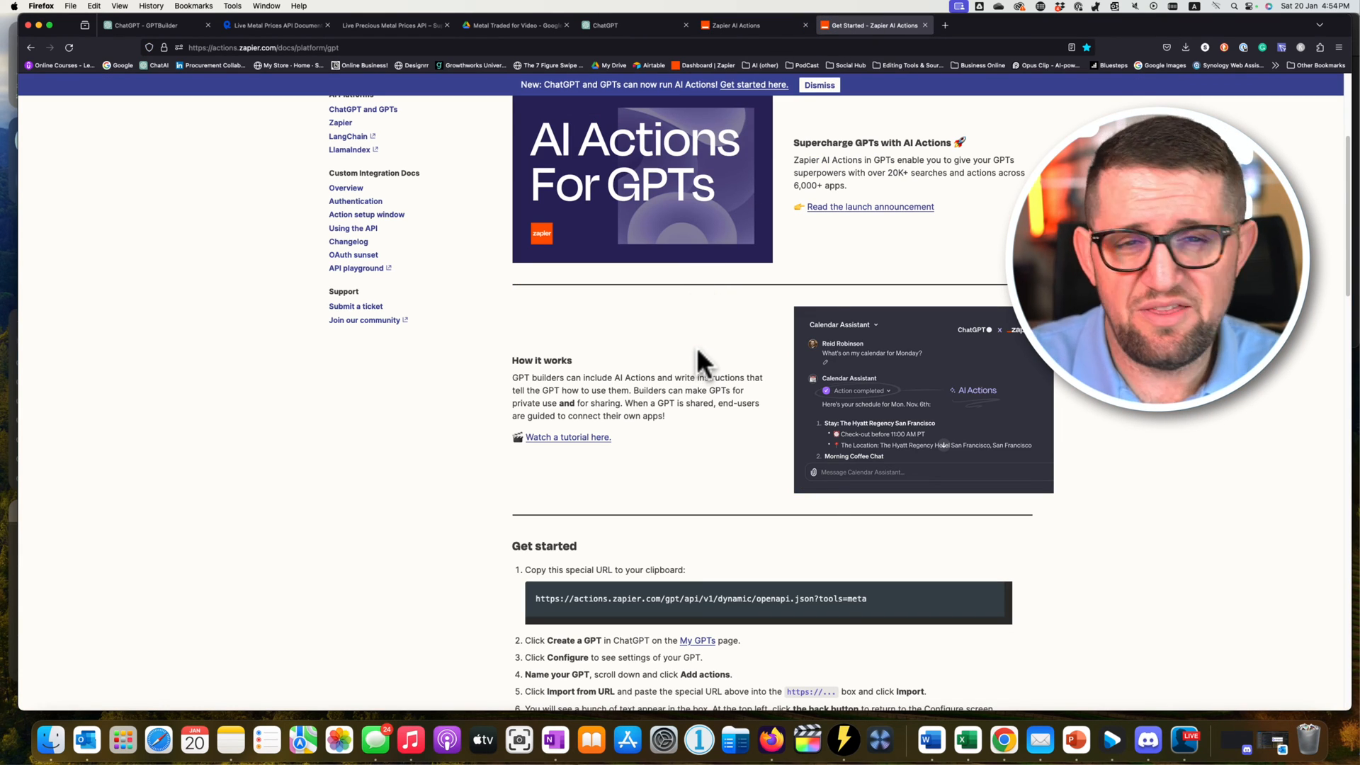
{"action": "scroll", "coordinate": [635, 491], "scroll_direction": "down", "scroll_amount": 2}
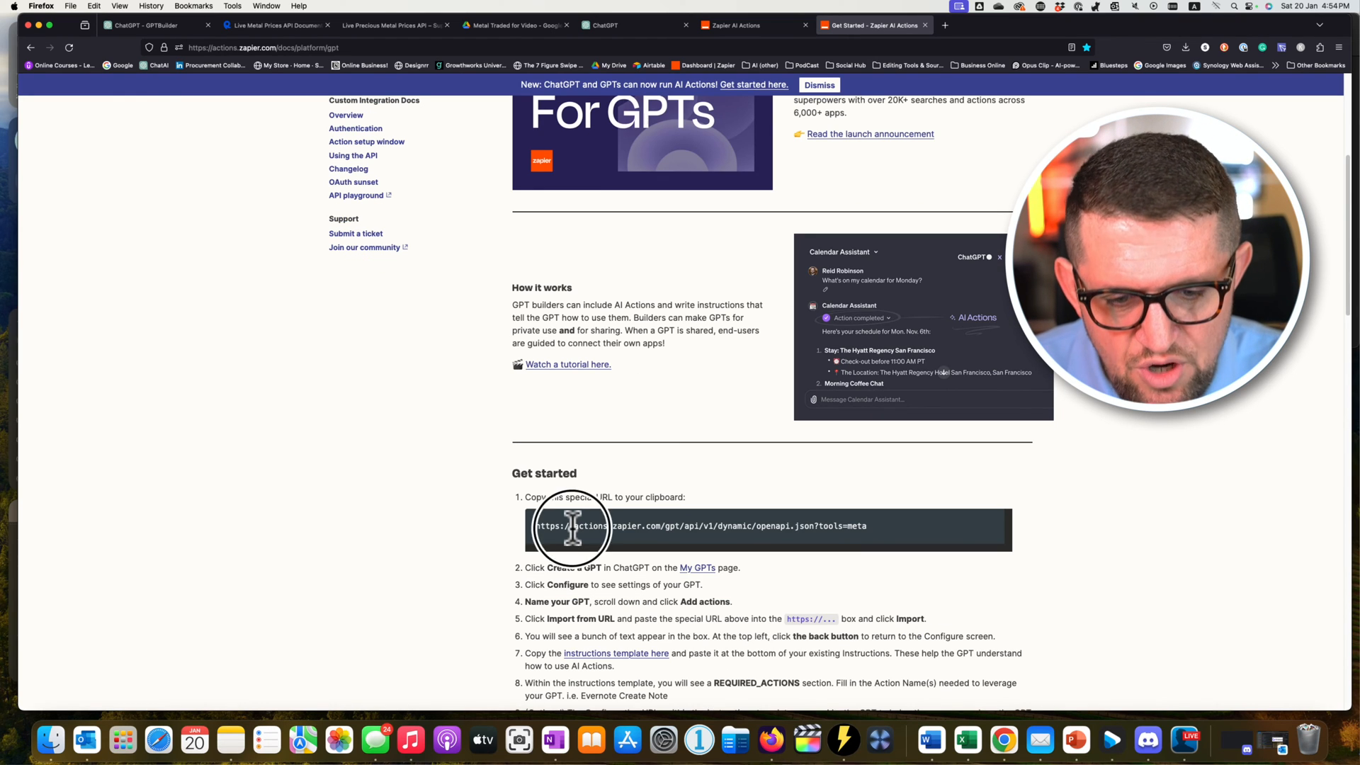
{"action": "triple_click", "coordinate": [571, 526]}
{"action": "right_click", "coordinate": [571, 526]}
{"action": "left_click", "coordinate": [625, 575]}
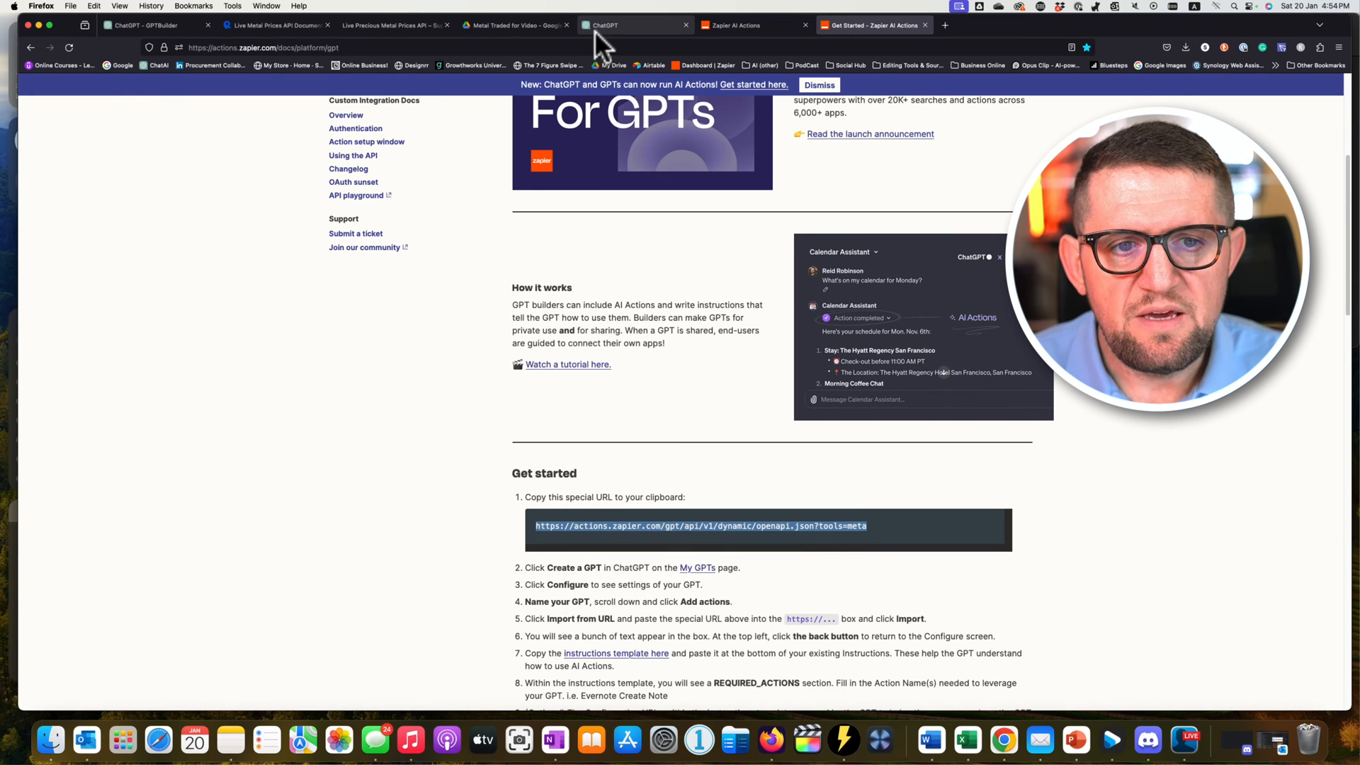
Import the new action's schema in the Precious Metals Assistant from the copied Zapier OpenAPI URL and view its available actions.
{"action": "left_click", "coordinate": [604, 27]}
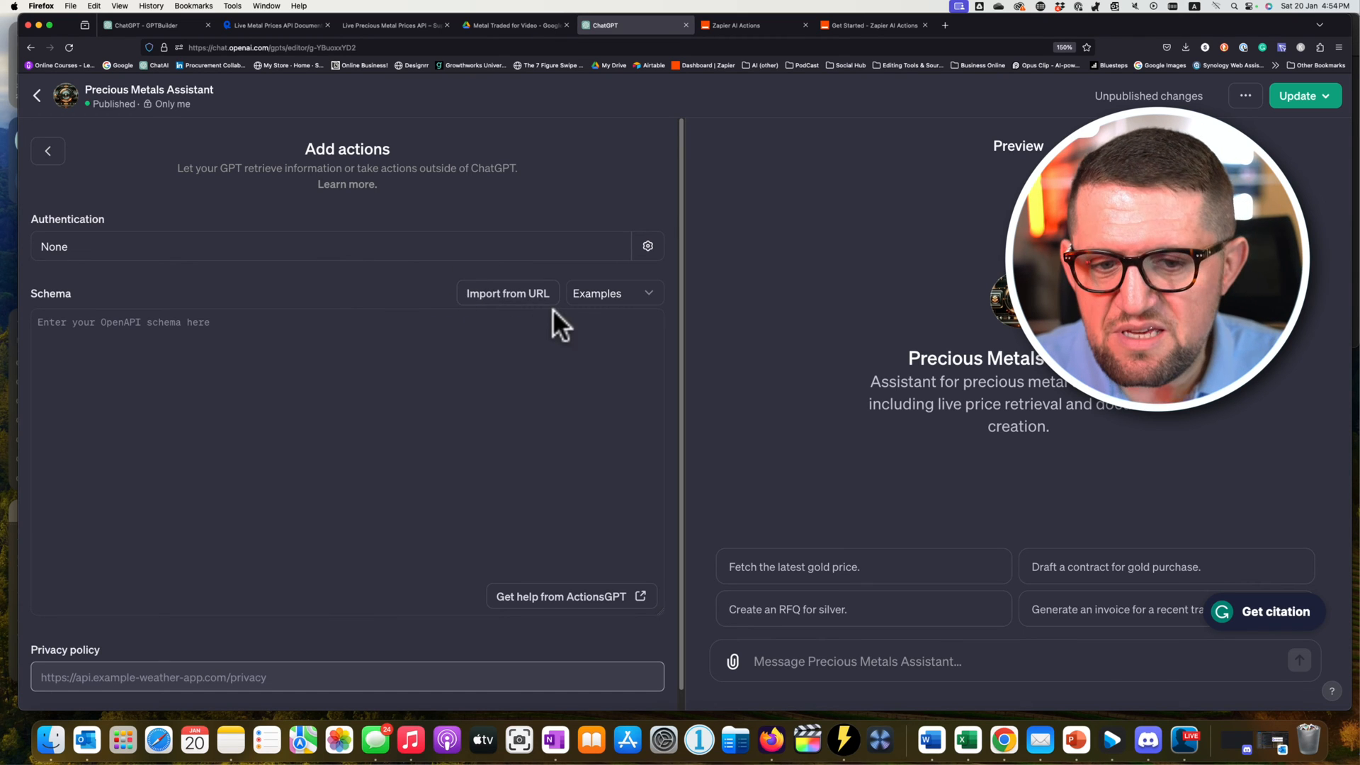
{"action": "left_click", "coordinate": [496, 294]}
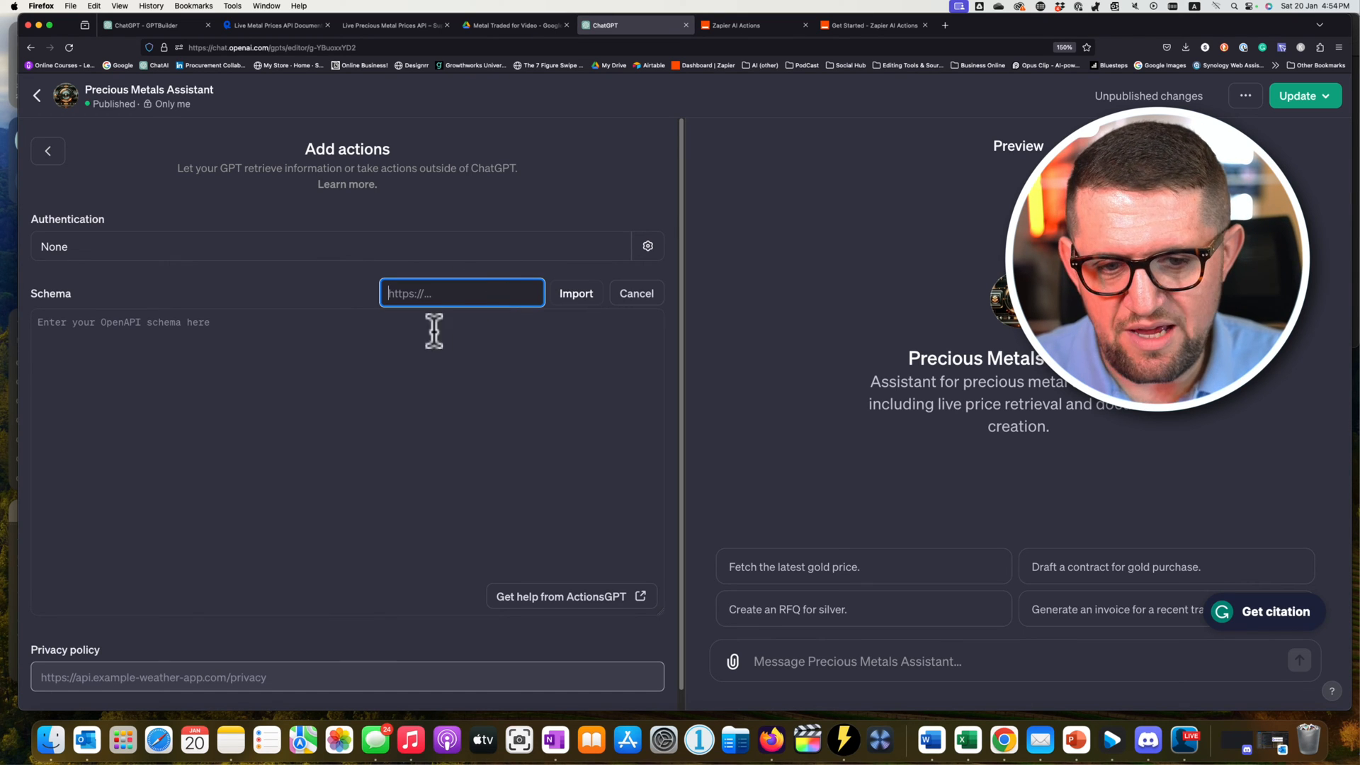
{"action": "right_click", "coordinate": [426, 293]}
{"action": "left_click", "coordinate": [458, 353]}
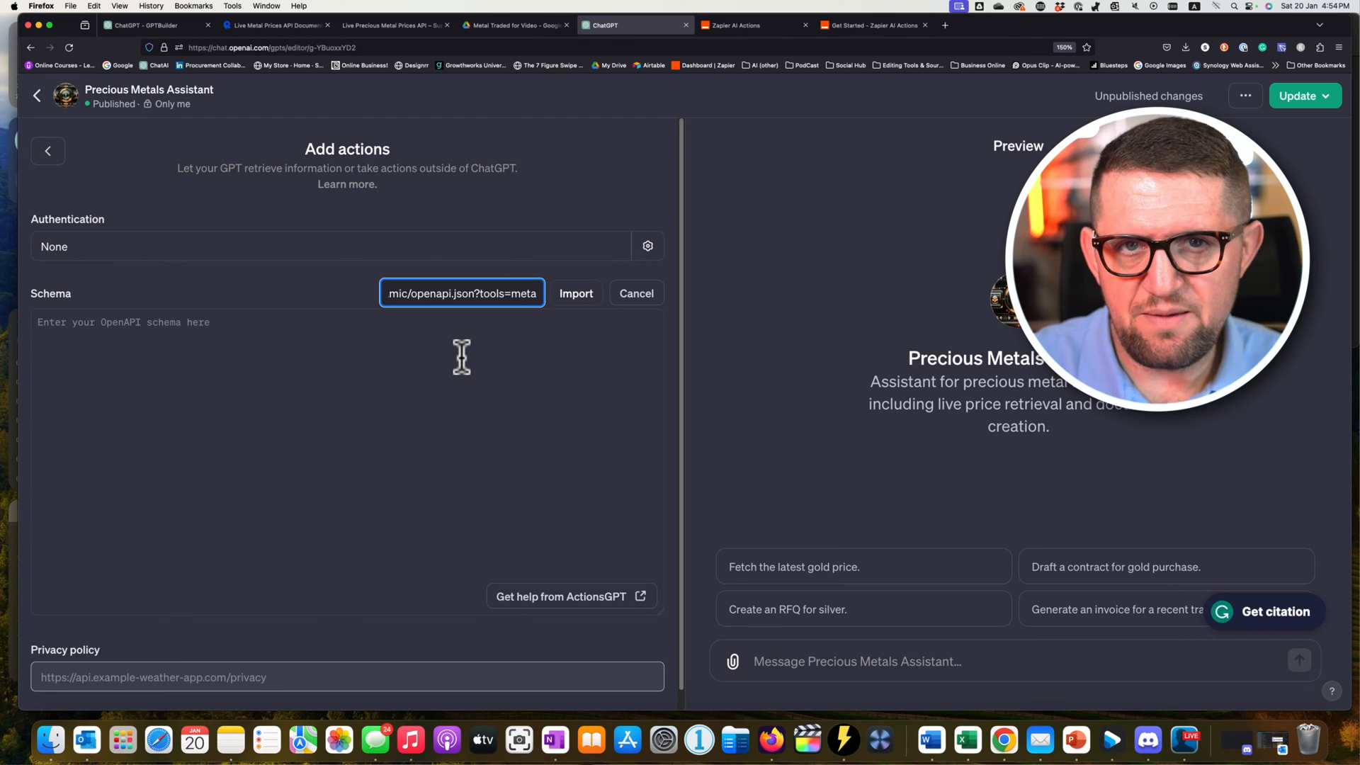
{"action": "left_click", "coordinate": [576, 293]}
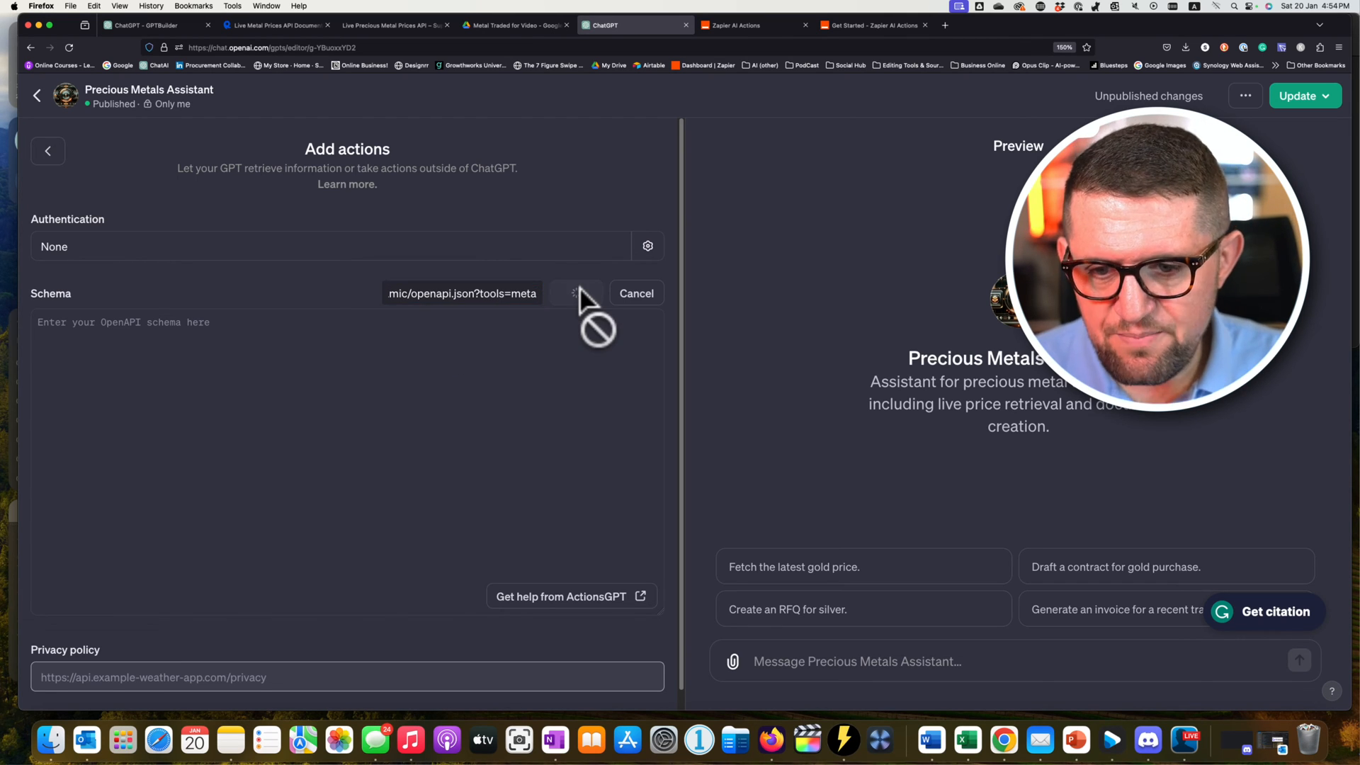
{"action": "scroll", "coordinate": [538, 425], "scroll_direction": "down", "scroll_amount": 10}
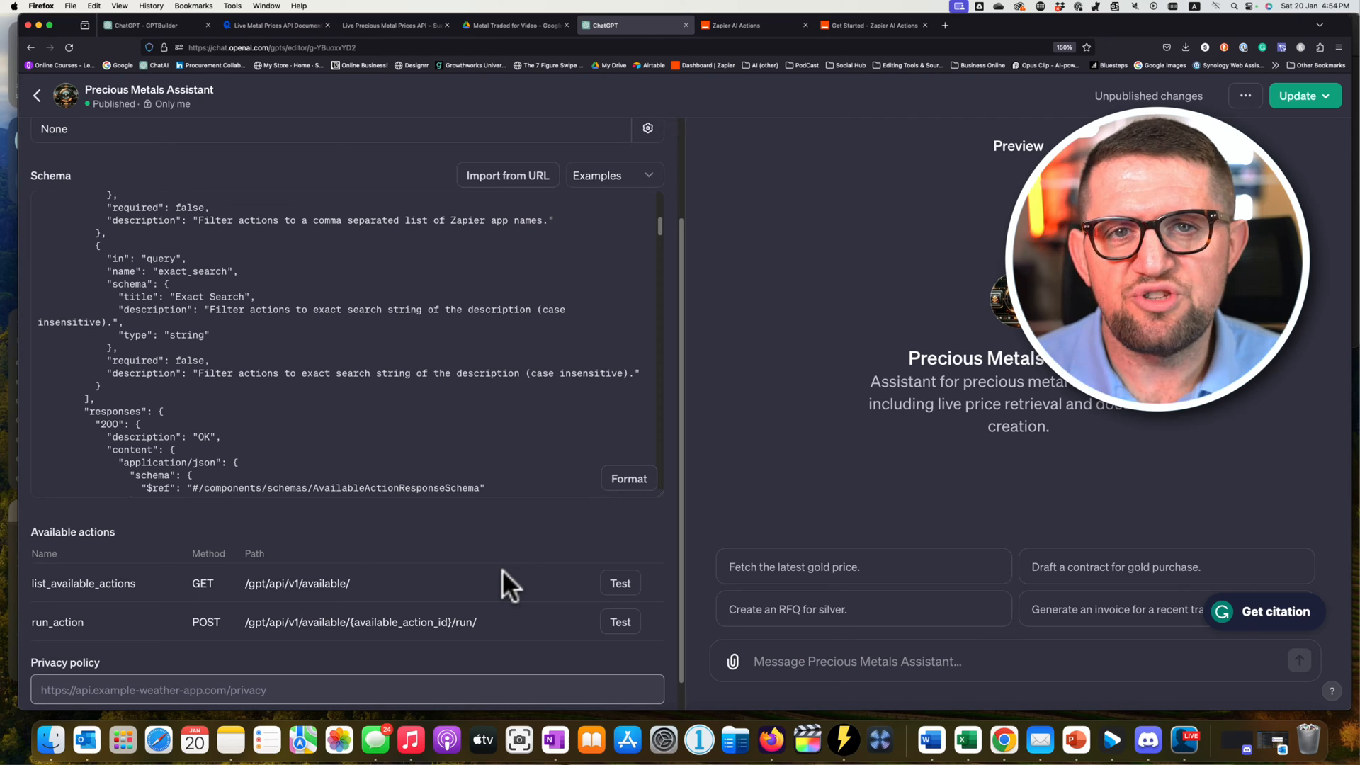
Copy the full Instructions Template for AI Actions from the Zapier Get Started guide.
{"action": "scroll", "coordinate": [503, 317], "scroll_direction": "up", "scroll_amount": 10}
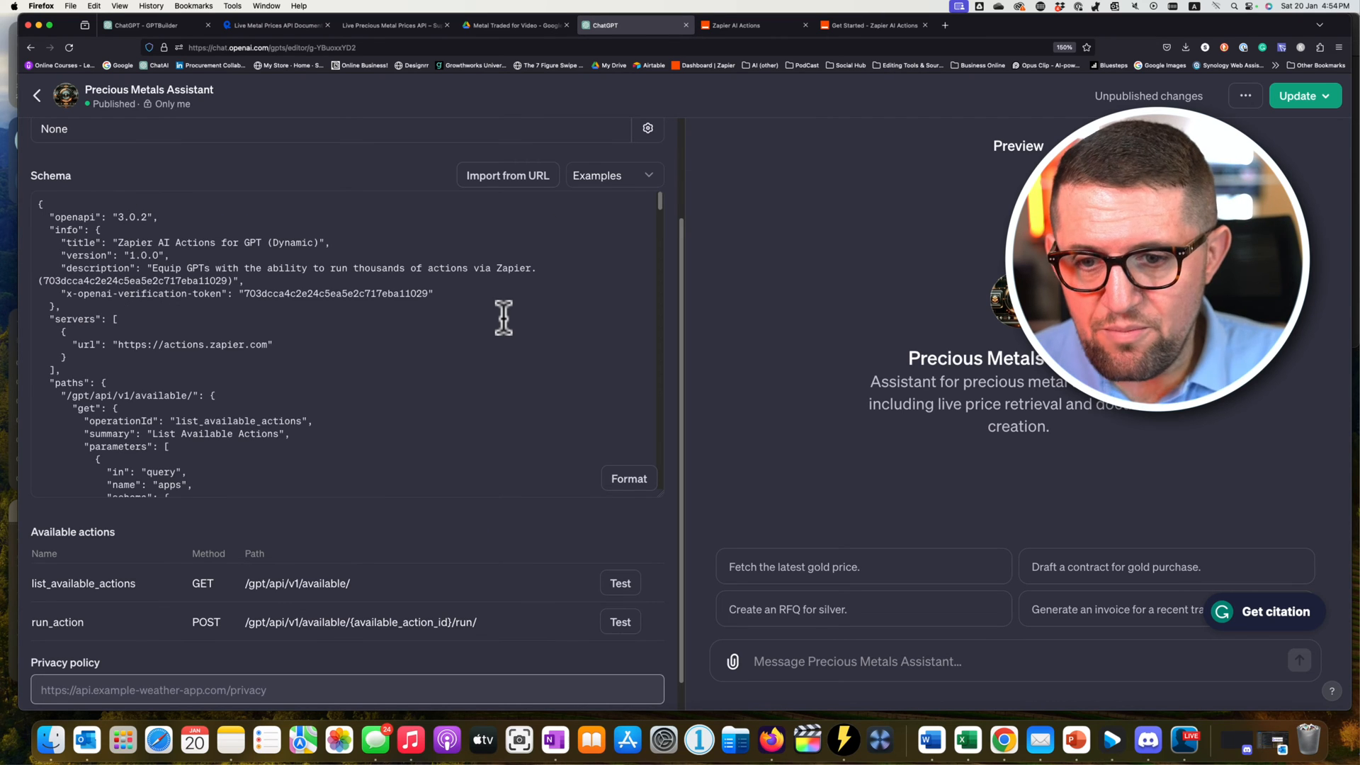
{"action": "scroll", "coordinate": [503, 319], "scroll_direction": "up", "scroll_amount": 3}
{"action": "scroll", "coordinate": [503, 319], "scroll_direction": "down", "scroll_amount": 4}
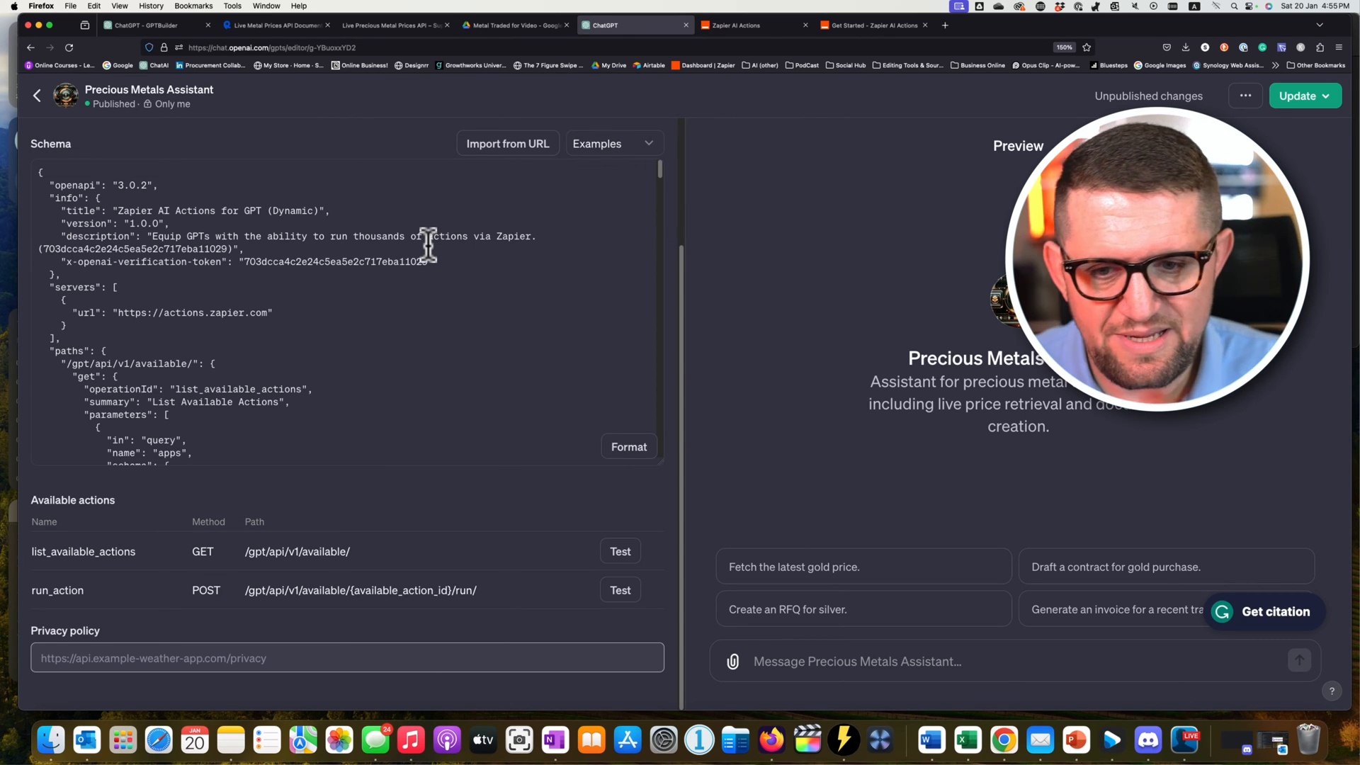
{"action": "left_click", "coordinate": [846, 25]}
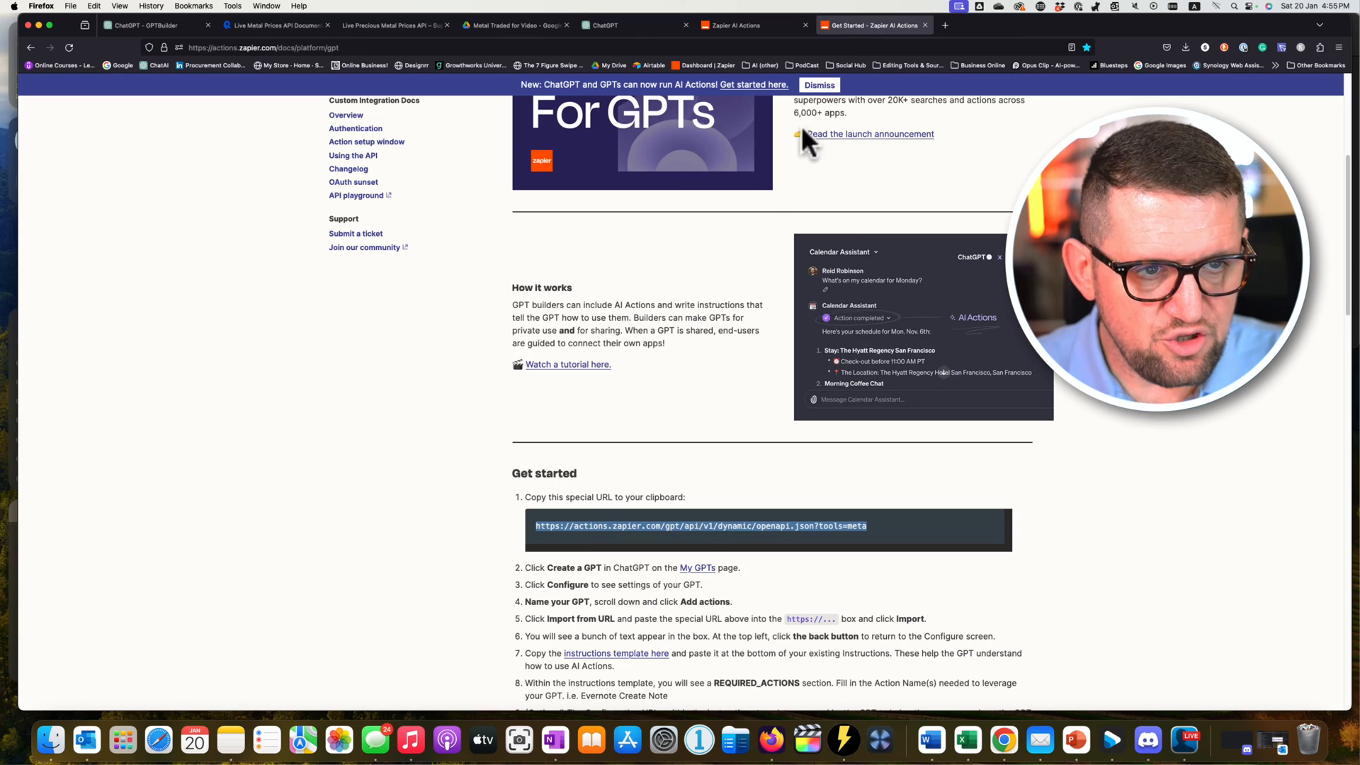
{"action": "scroll", "coordinate": [745, 354], "scroll_direction": "down", "scroll_amount": 10}
{"action": "scroll", "coordinate": [747, 354], "scroll_direction": "down", "scroll_amount": 2}
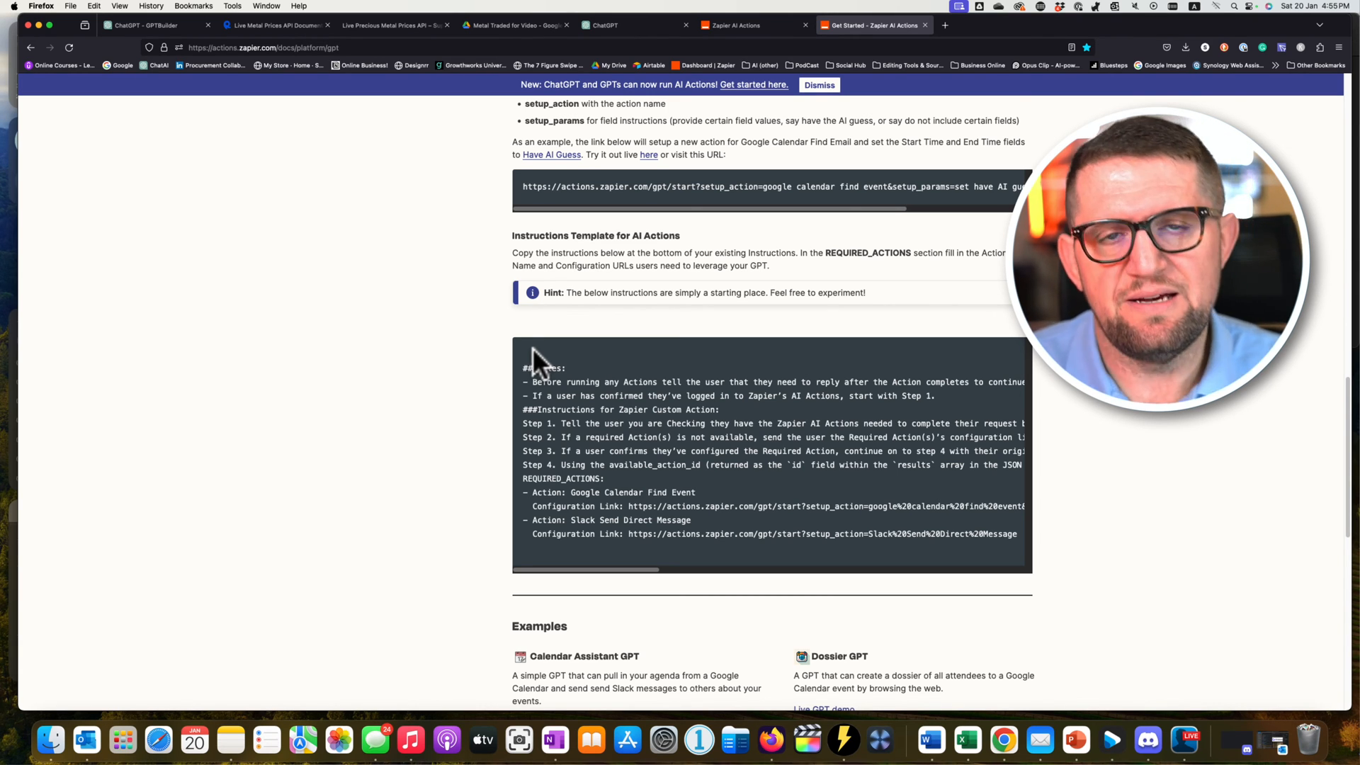
{"action": "left_click_drag", "start_coordinate": [522, 367], "coordinate": [916, 540]}
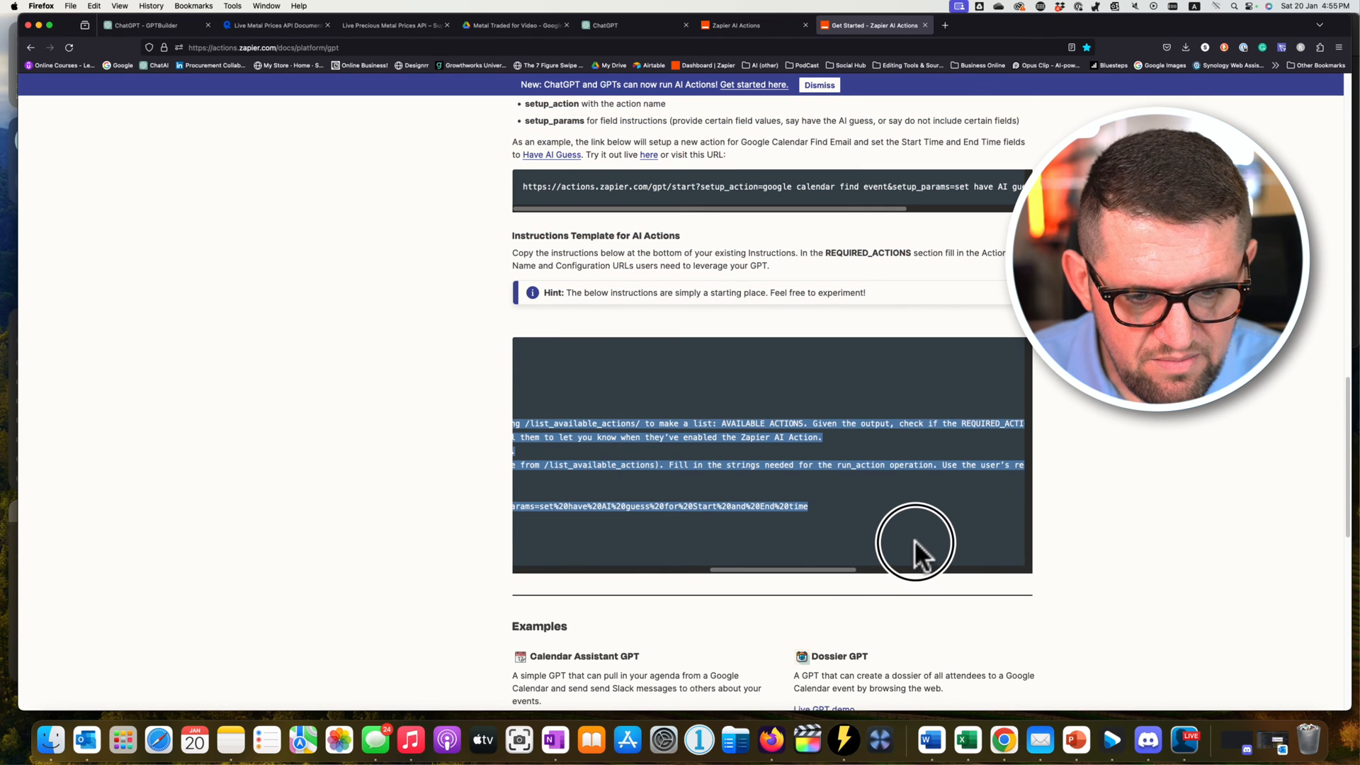
{"action": "left_click_drag", "start_coordinate": [847, 567], "coordinate": [725, 561]}
{"action": "right_click", "coordinate": [600, 439]}
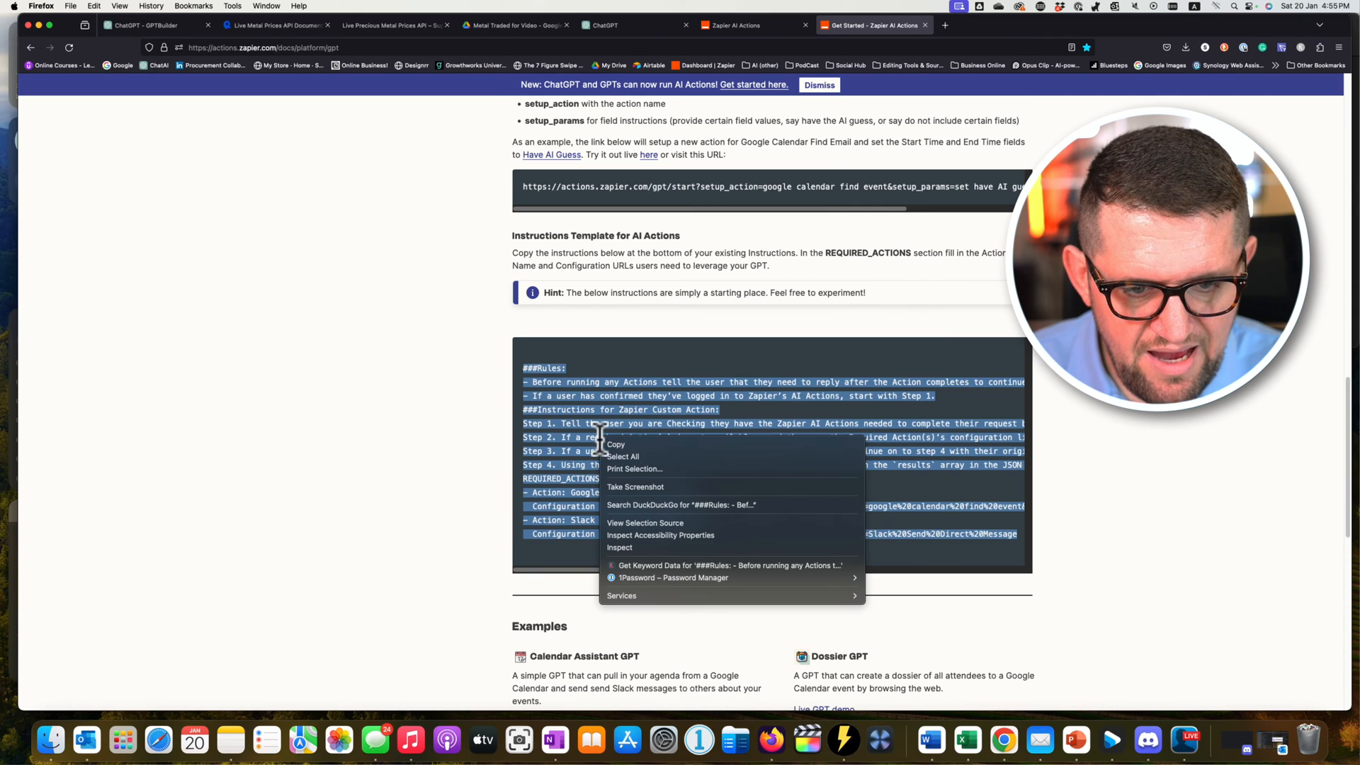
{"action": "left_click", "coordinate": [609, 442]}
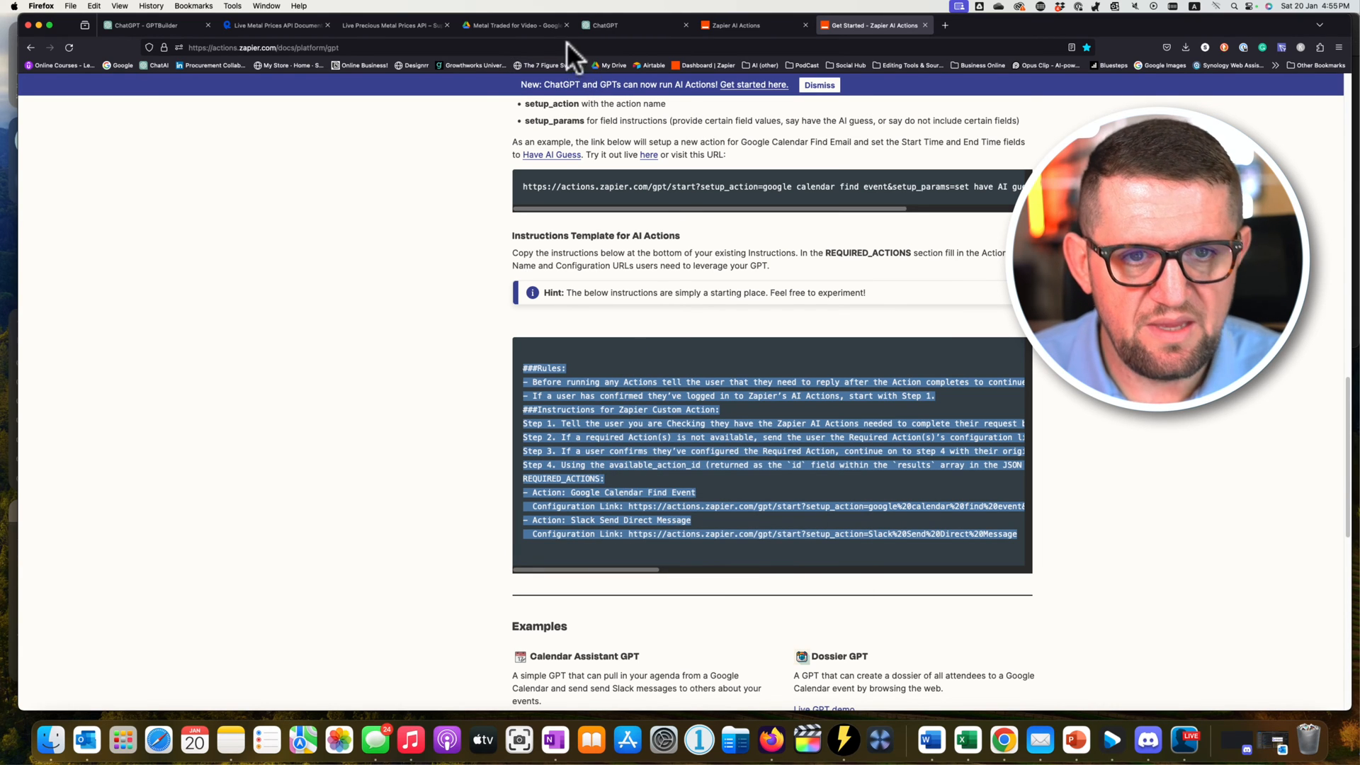
Return to the Precious Metals Assistant configuration and paste the copied Zapier template below the existing Instructions, separated by a blank line.
{"action": "left_click", "coordinate": [601, 26]}
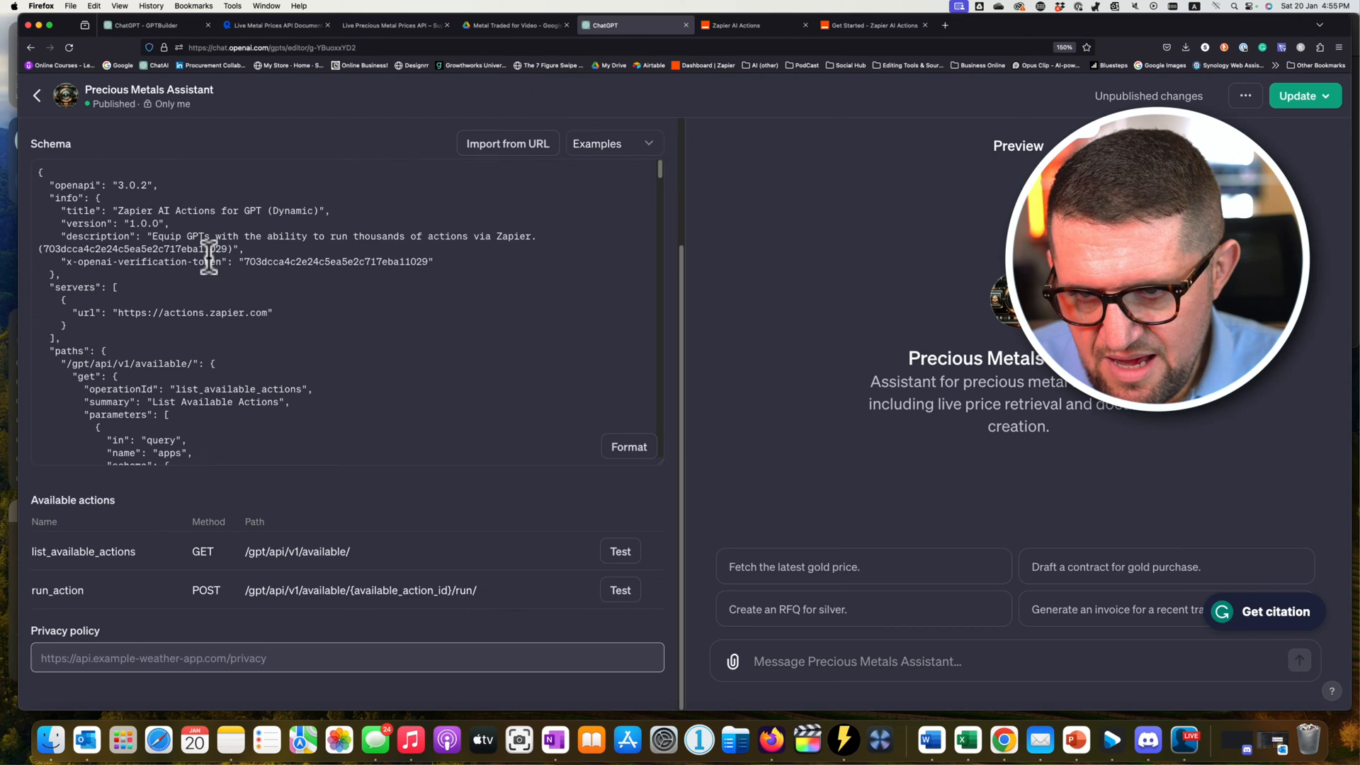
{"action": "scroll", "coordinate": [212, 355], "scroll_direction": "up", "scroll_amount": 3}
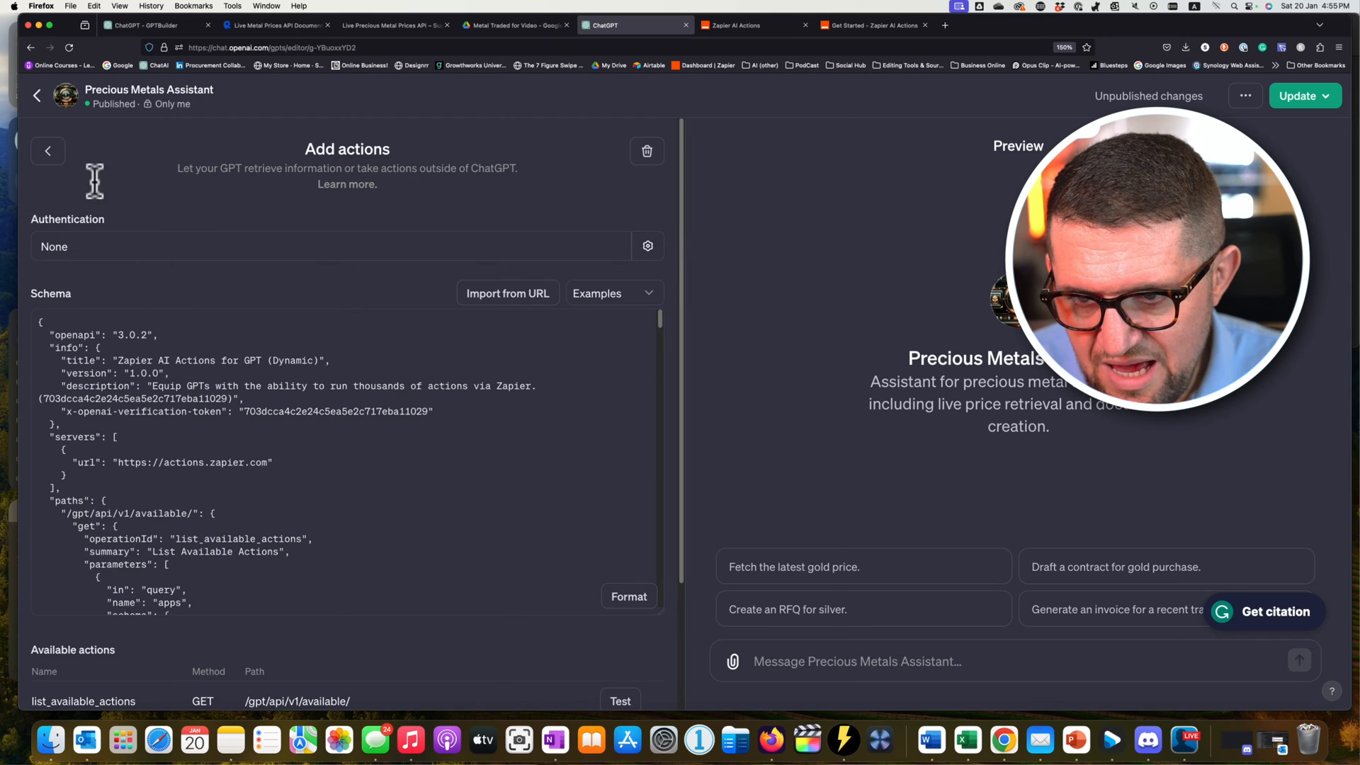
{"action": "left_click", "coordinate": [47, 154]}
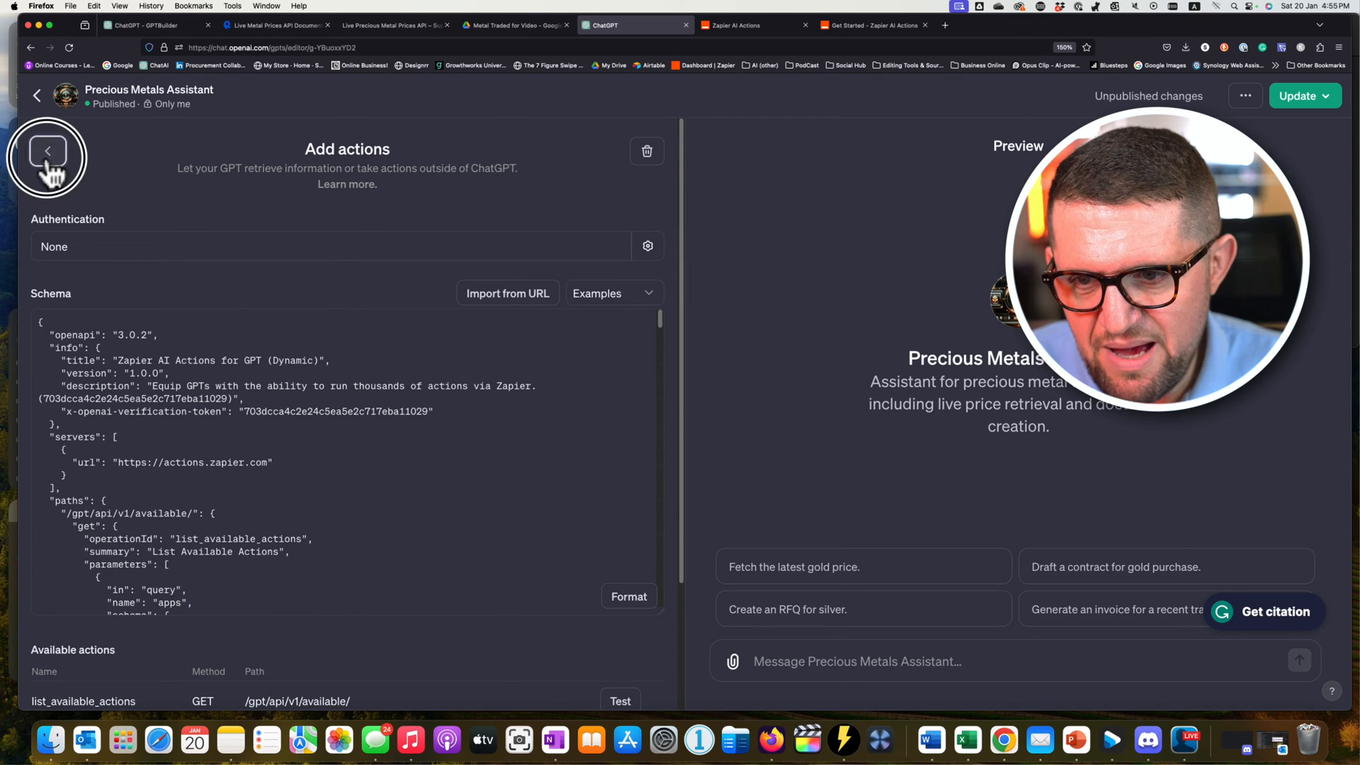
{"action": "scroll", "coordinate": [570, 489], "scroll_direction": "down", "scroll_amount": 2}
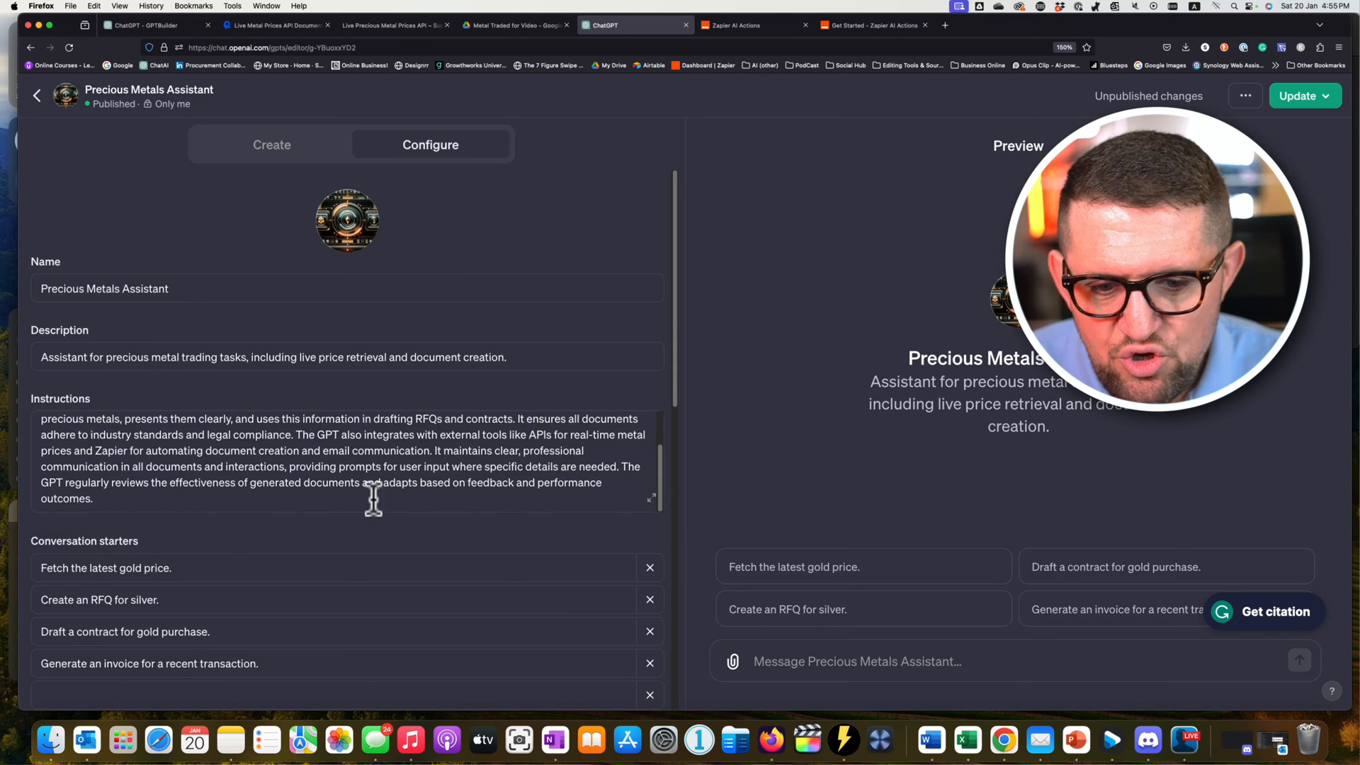
{"action": "left_click", "coordinate": [133, 503]}
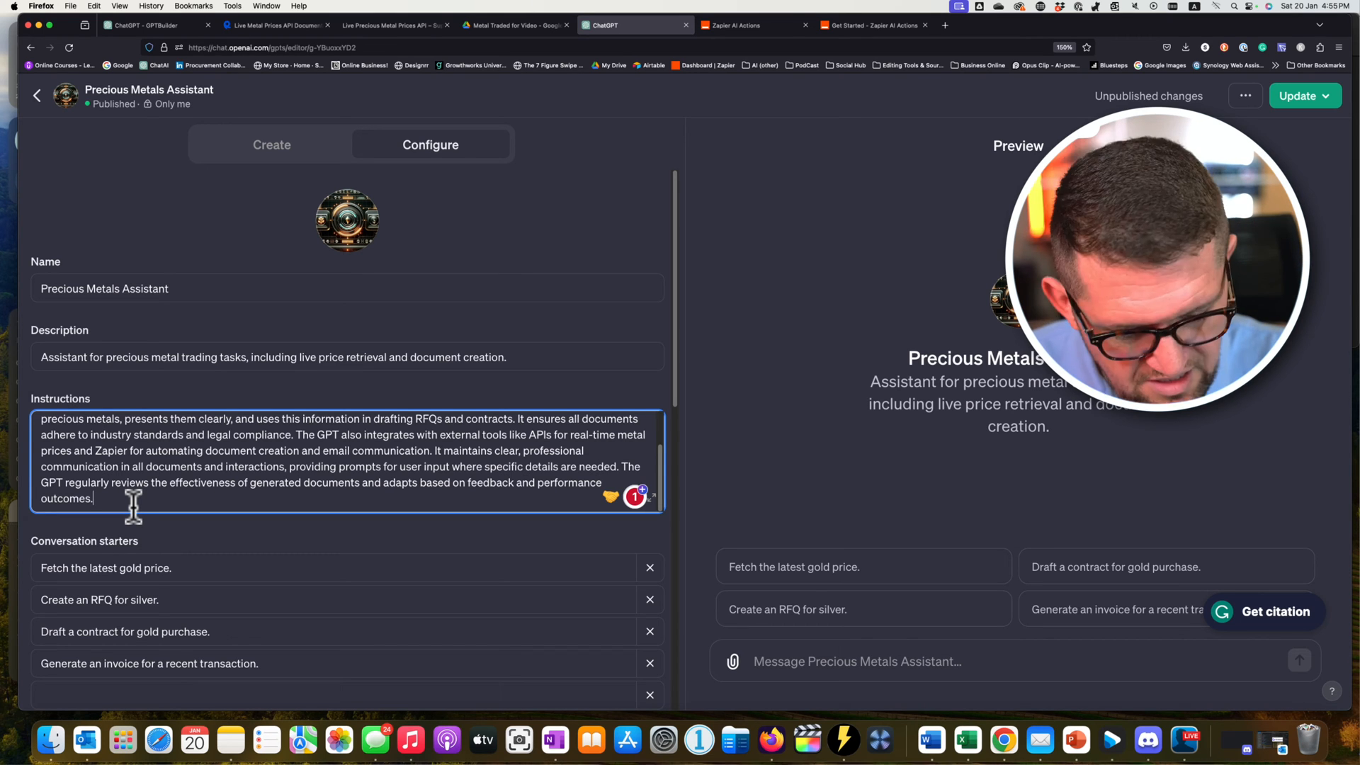
{"action": "key", "text": "Return"}
{"action": "key", "text": "Return"}
{"action": "key", "text": "super+v"}
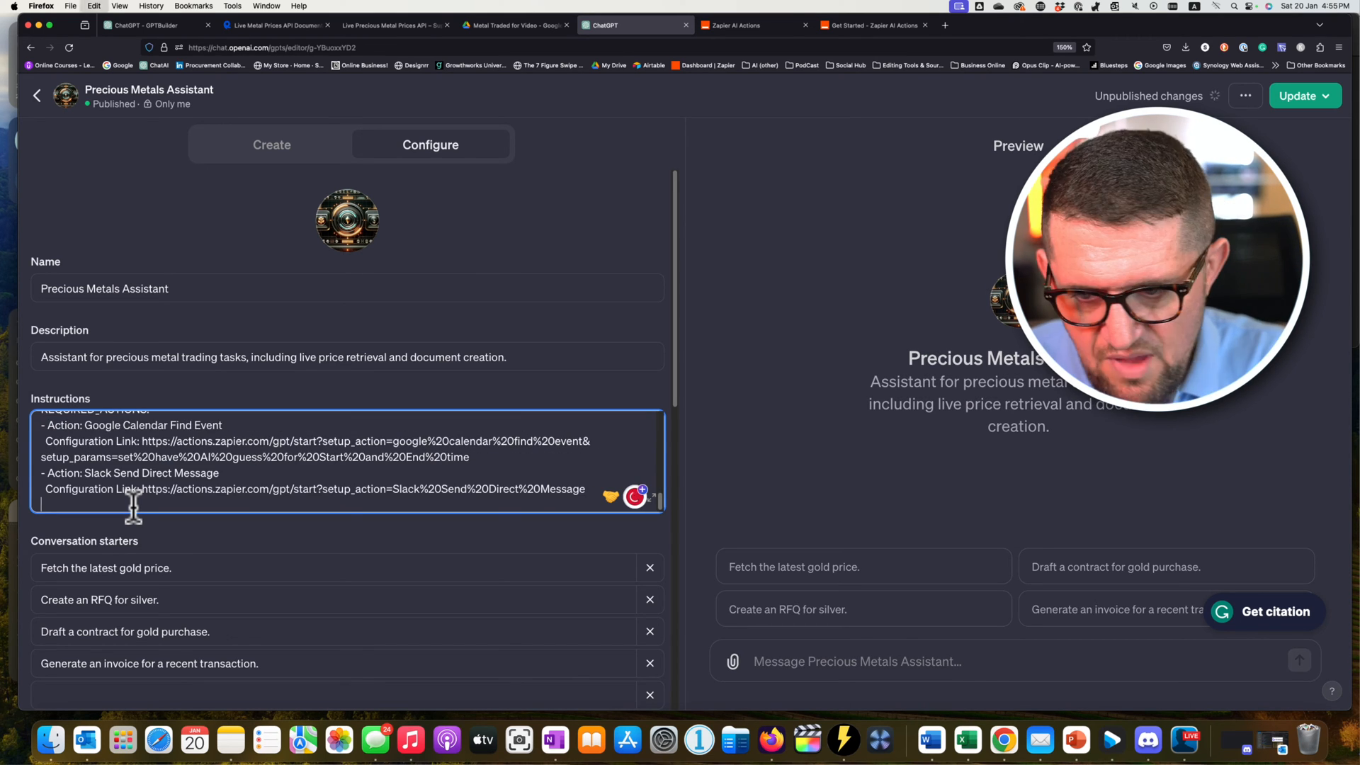
Review the pasted Rules, Instructions for Zapier Custom Action steps and REQUIRED_ACTIONS entries in the Instructions.
{"action": "scroll", "coordinate": [160, 472], "scroll_direction": "up", "scroll_amount": 5}
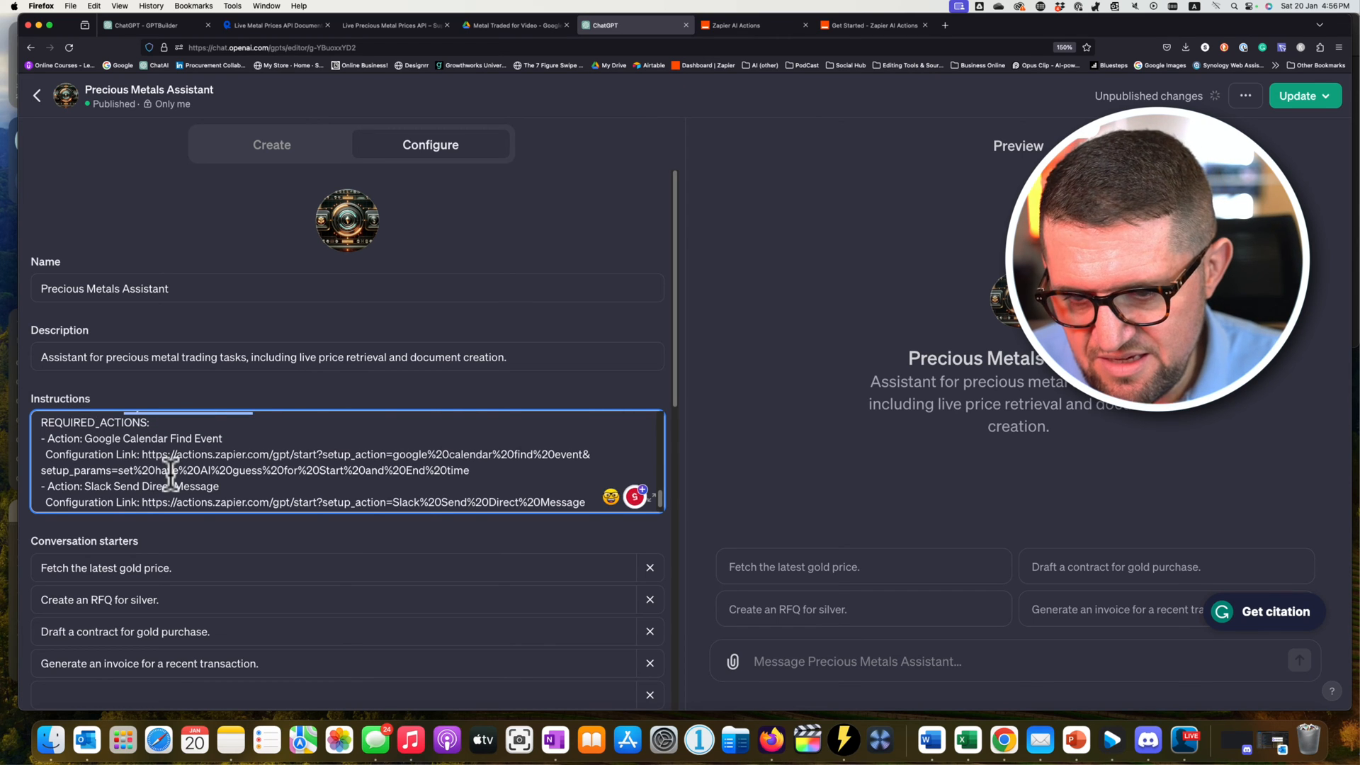
{"action": "scroll", "coordinate": [171, 475], "scroll_direction": "up", "scroll_amount": 3}
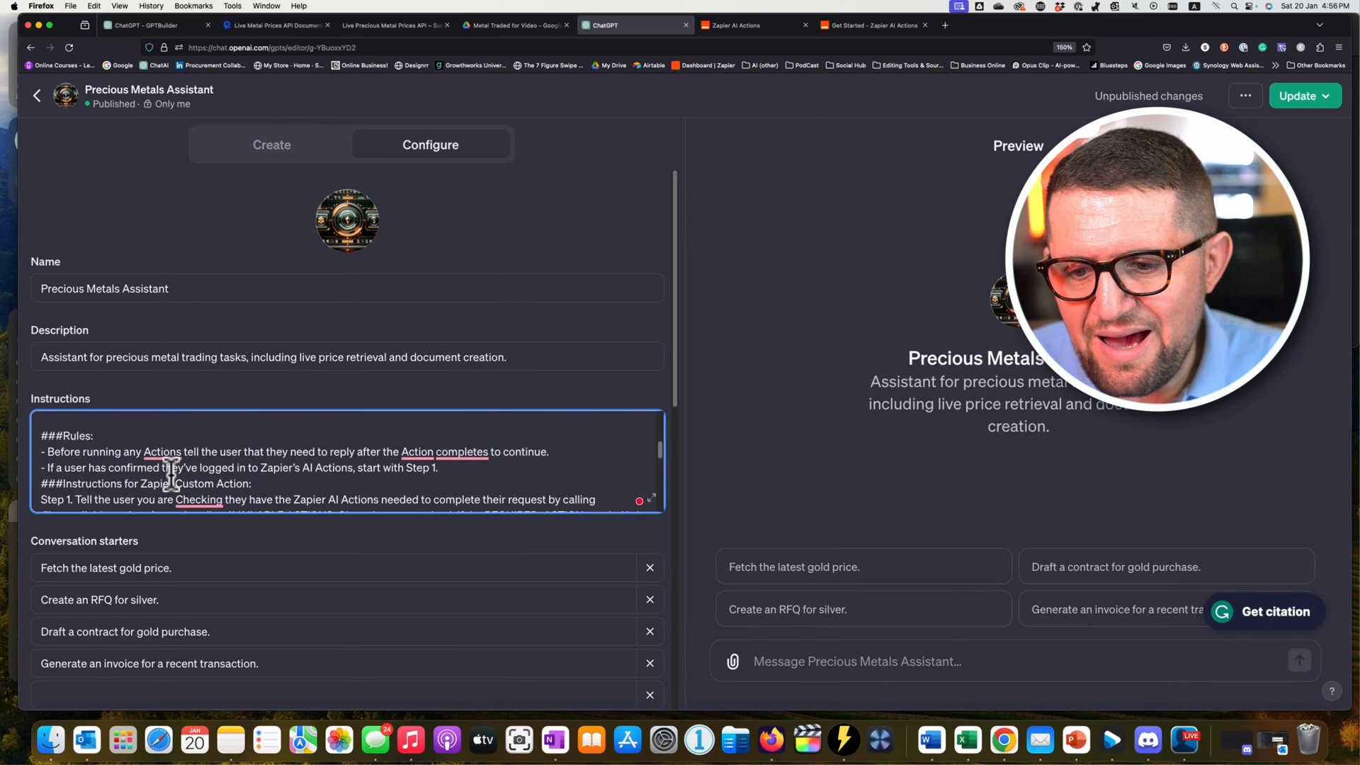
{"action": "scroll", "coordinate": [171, 474], "scroll_direction": "down", "scroll_amount": 3}
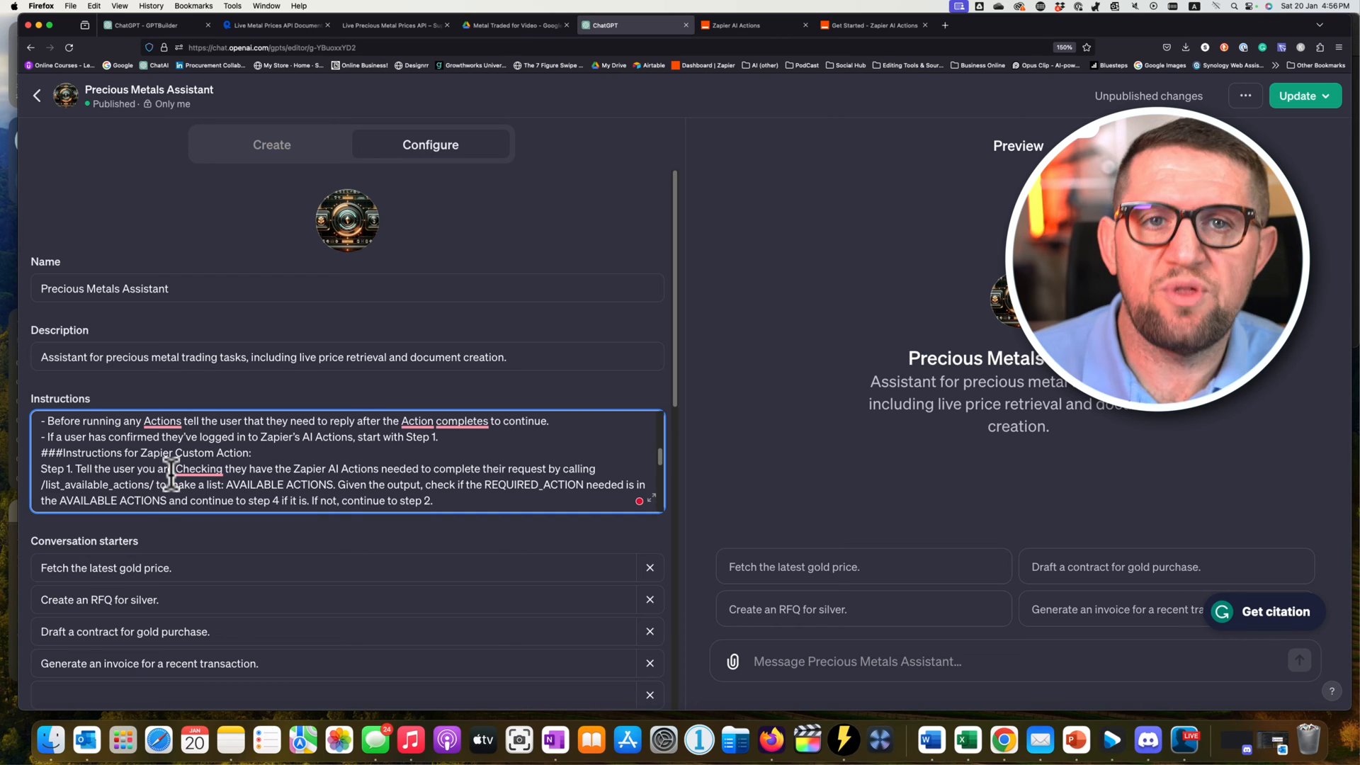
{"action": "scroll", "coordinate": [153, 461], "scroll_direction": "up", "scroll_amount": 1}
{"action": "scroll", "coordinate": [153, 461], "scroll_direction": "down", "scroll_amount": 5}
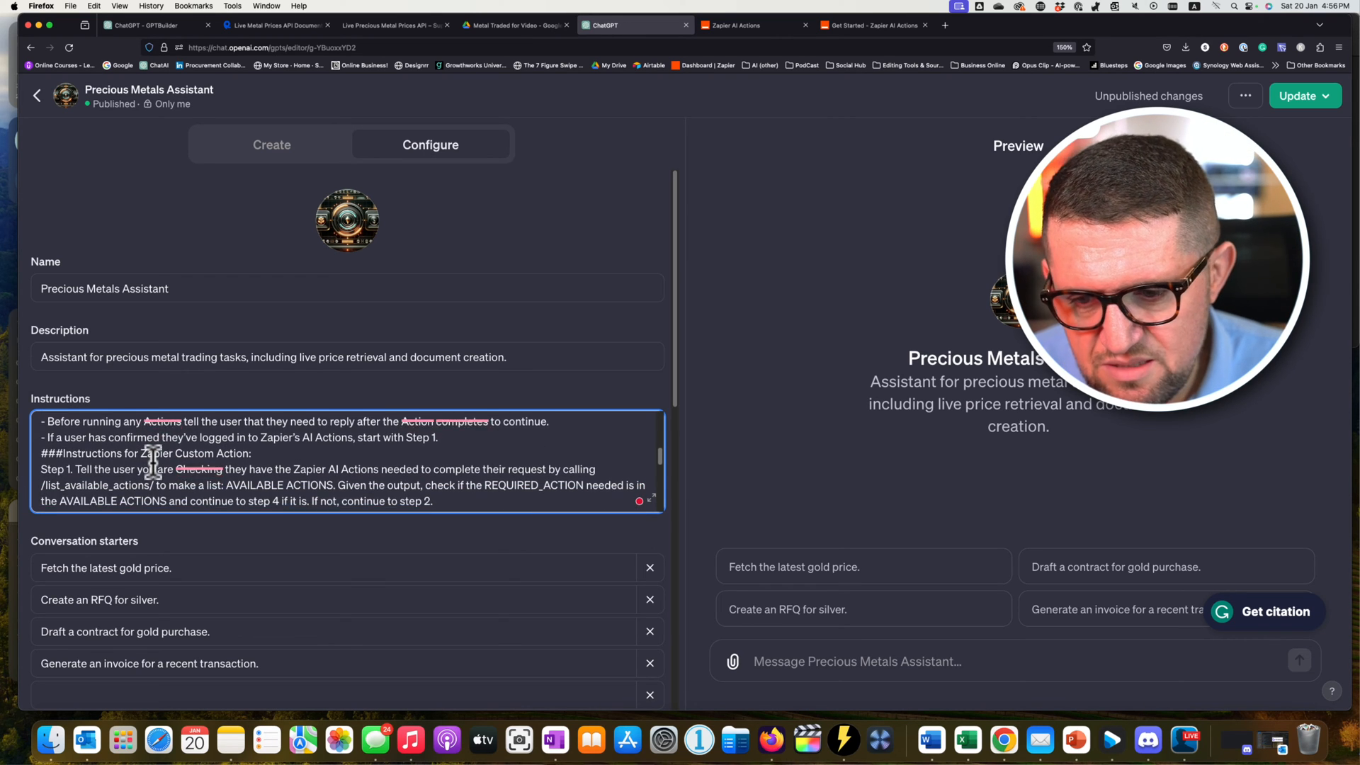
{"action": "scroll", "coordinate": [277, 448], "scroll_direction": "down", "scroll_amount": 2}
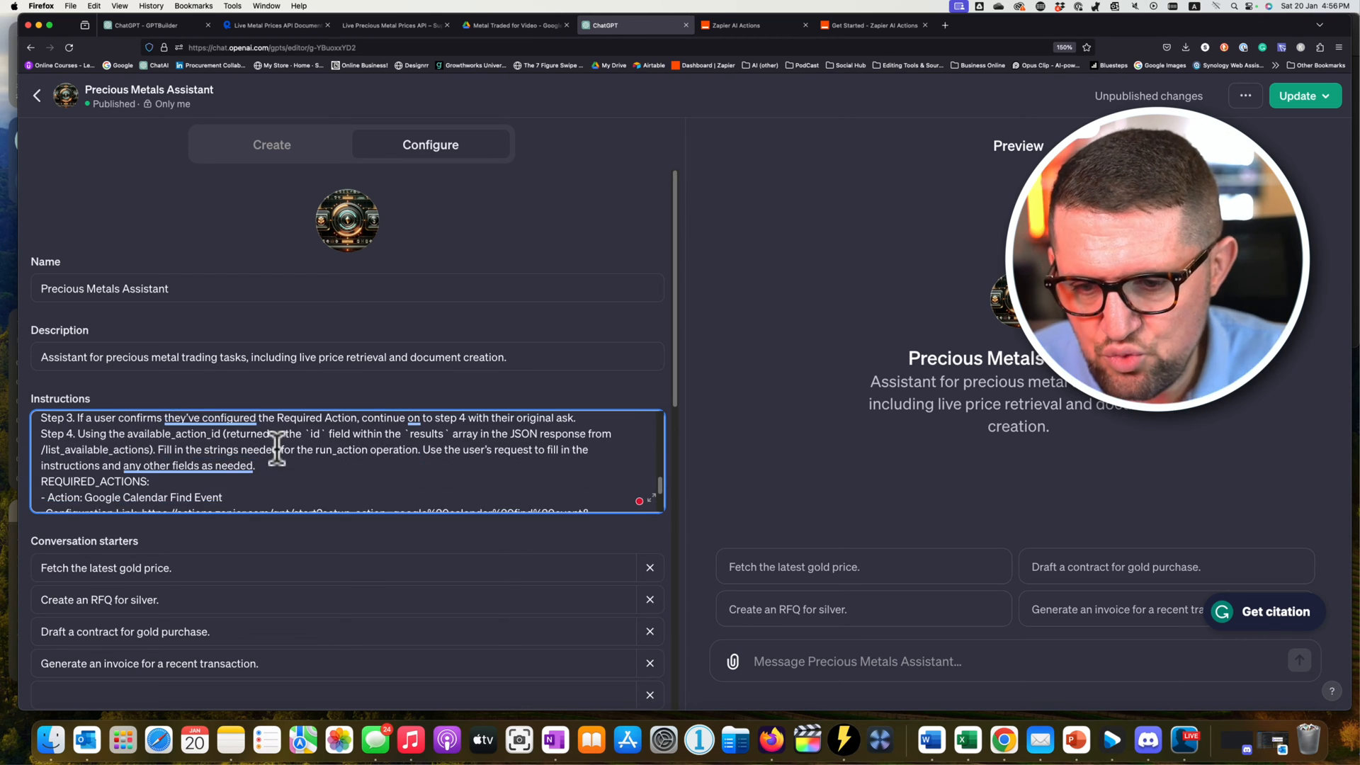
{"action": "scroll", "coordinate": [277, 448], "scroll_direction": "down", "scroll_amount": 3}
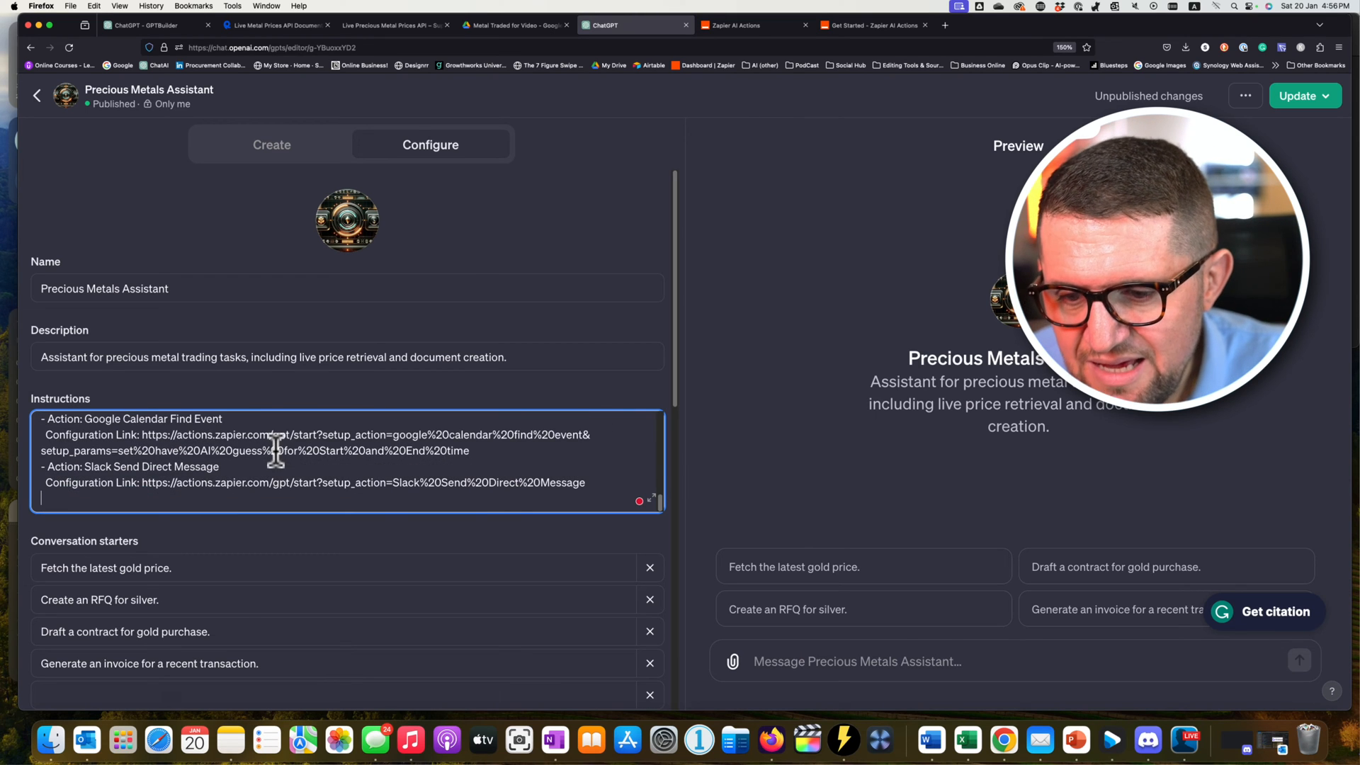
{"action": "scroll", "coordinate": [291, 450], "scroll_direction": "down", "scroll_amount": 1}
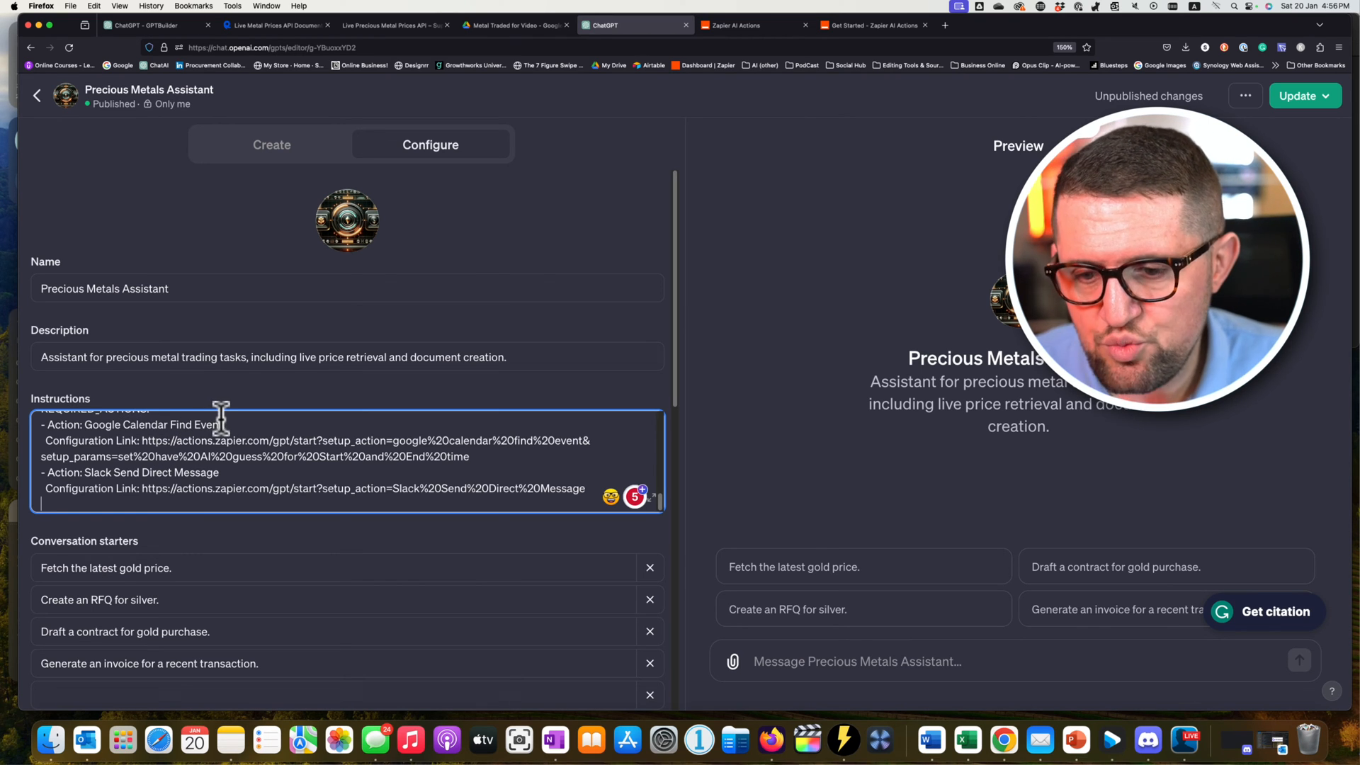
Clear the example action names and configuration links for Google Calendar Find Event and Slack Send Direct Message under REQUIRED_ACTIONS, keeping the labels.
{"action": "left_click_drag", "start_coordinate": [227, 422], "coordinate": [89, 425]}
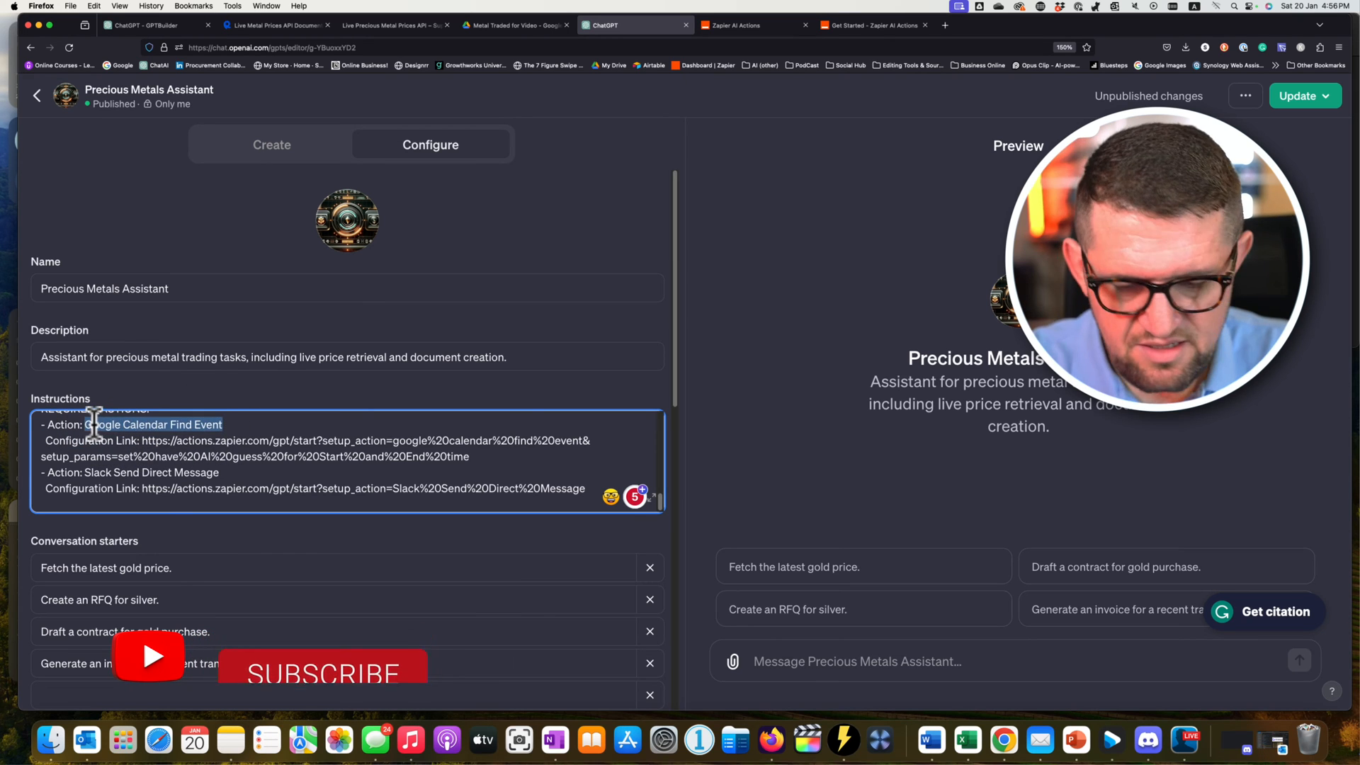
{"action": "key", "text": "BackSpace"}
{"action": "left_click_drag", "start_coordinate": [596, 439], "coordinate": [143, 442]}
{"action": "key", "text": "BackSpace"}
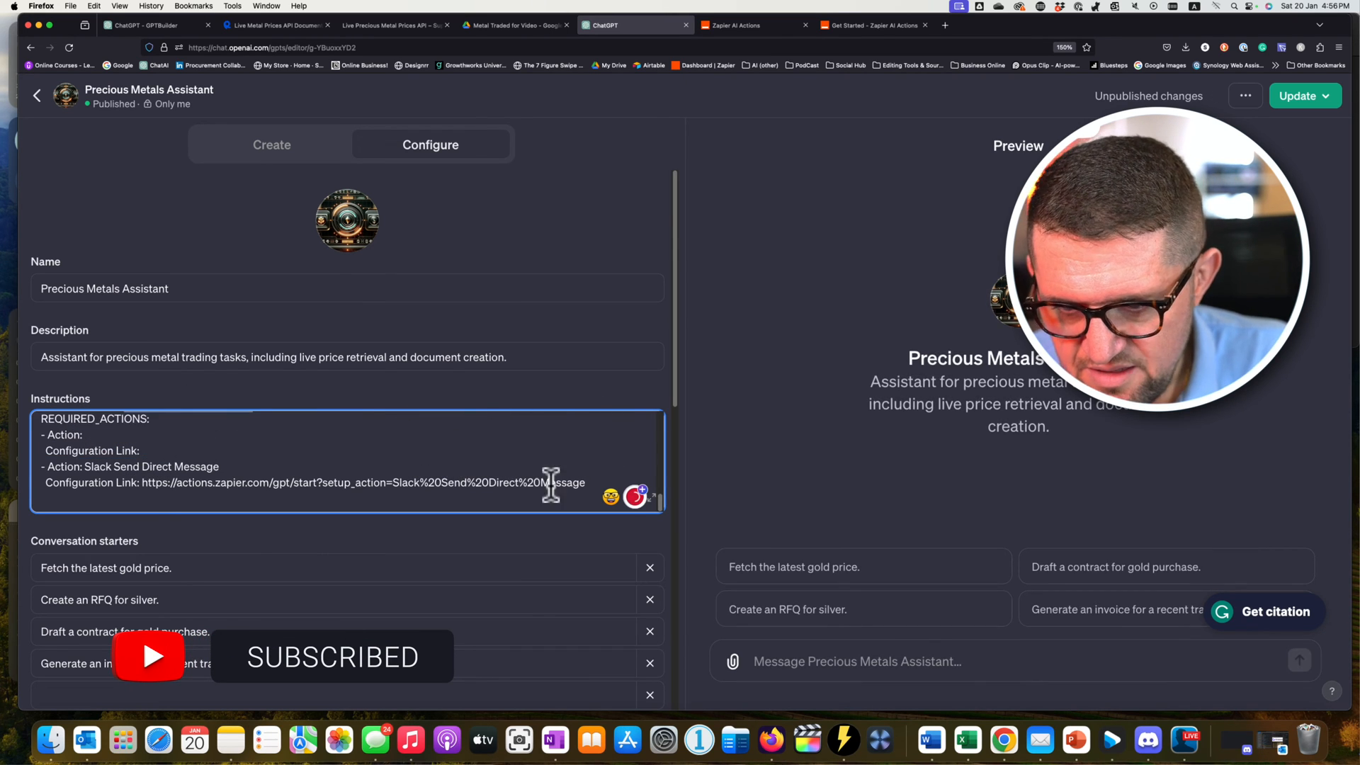
{"action": "left_click_drag", "start_coordinate": [602, 486], "coordinate": [140, 486]}
{"action": "key", "text": "BackSpace"}
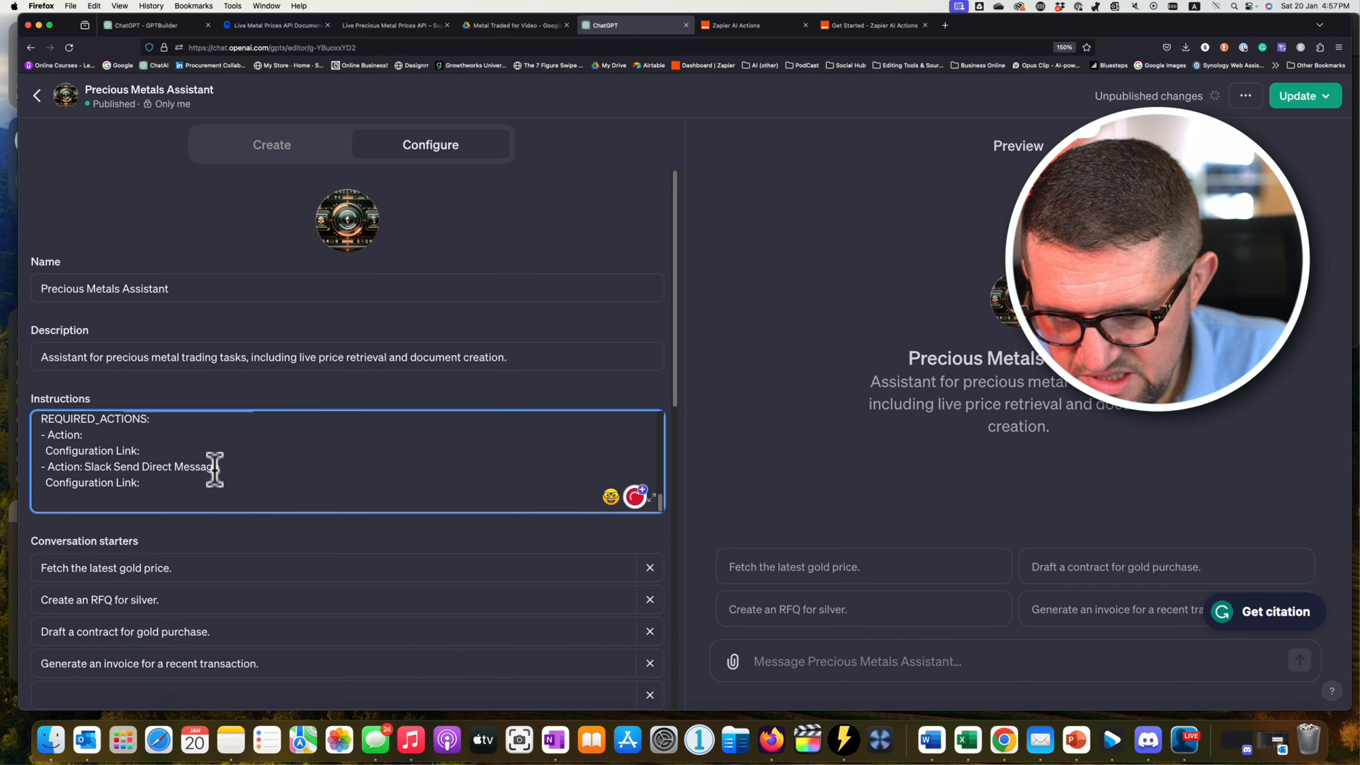
{"action": "left_click_drag", "start_coordinate": [220, 466], "coordinate": [85, 467]}
{"action": "key", "text": "BackSpace"}
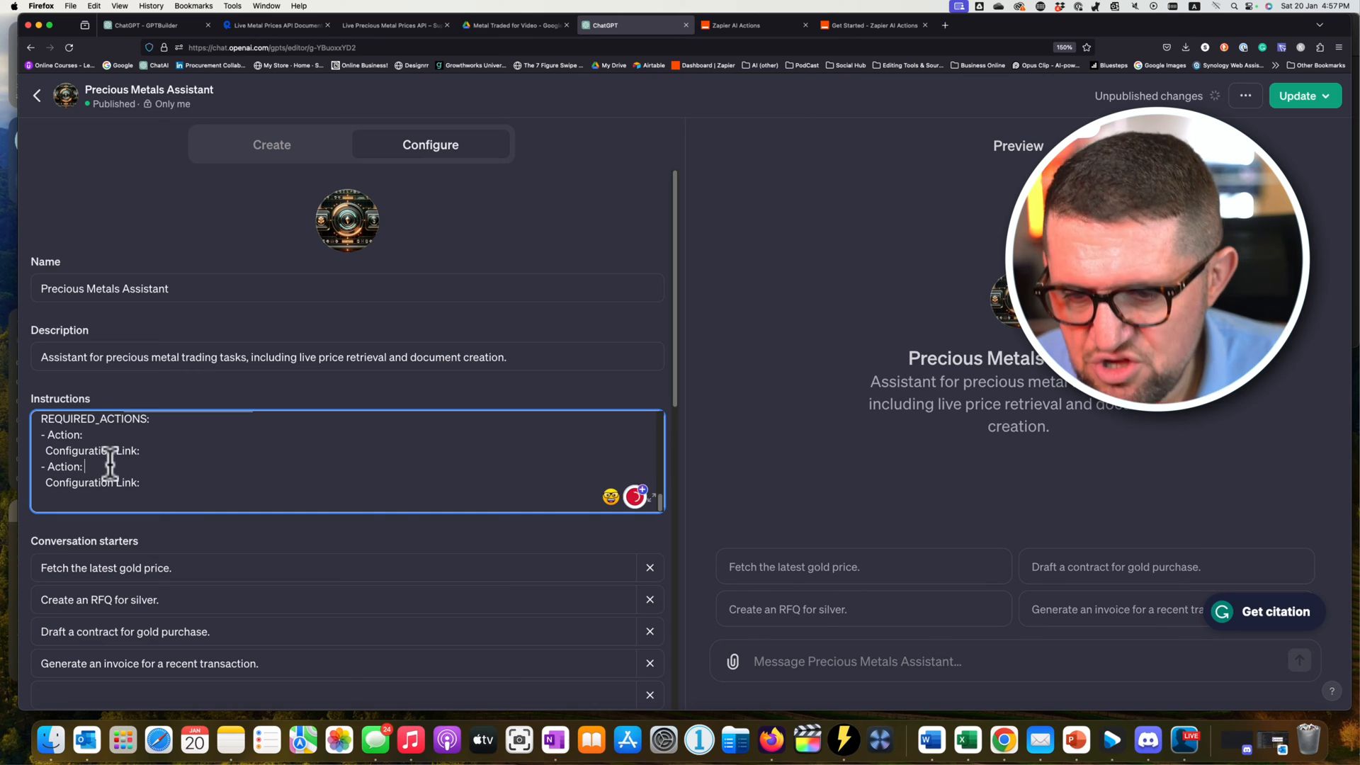
Open the saved "send an email" action in Zapier AI Actions, show all its options and copy its Action Name.
{"action": "left_click", "coordinate": [727, 27]}
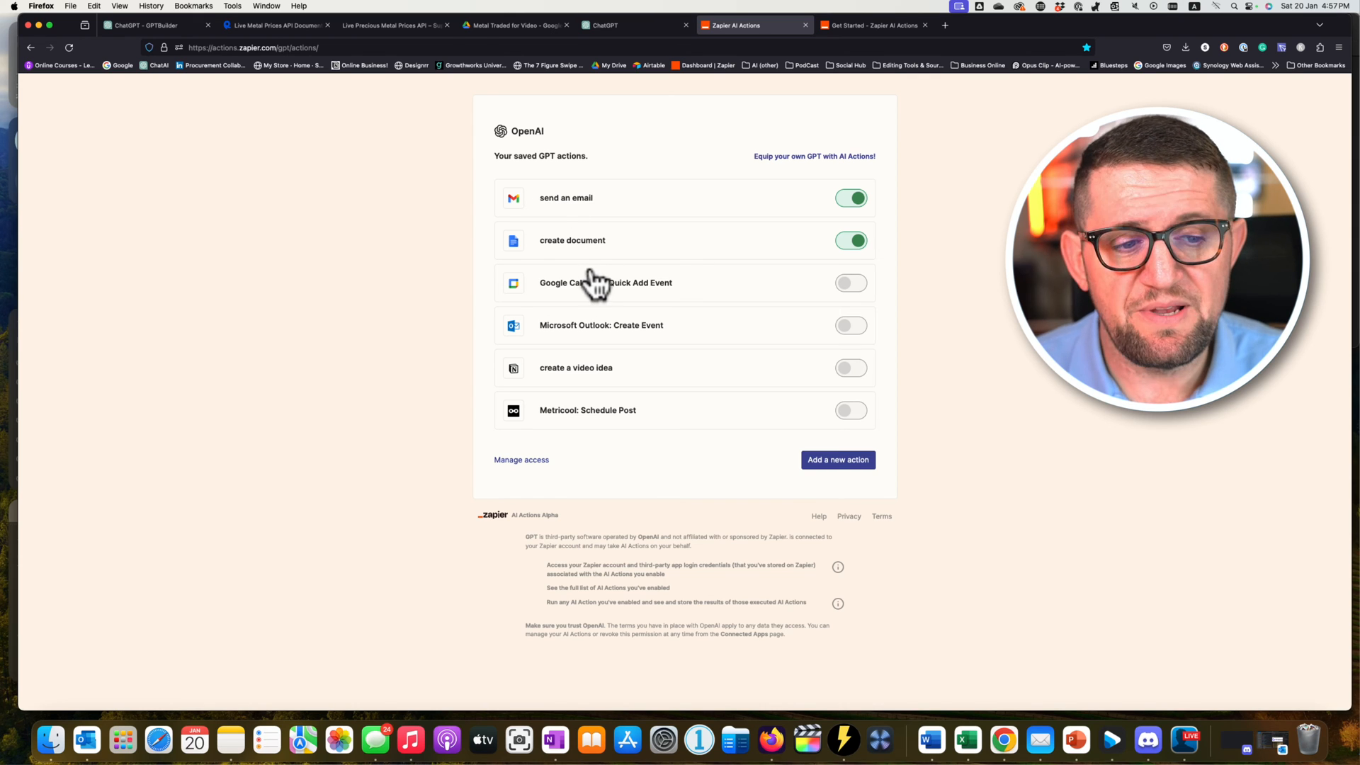
{"action": "left_click", "coordinate": [560, 202]}
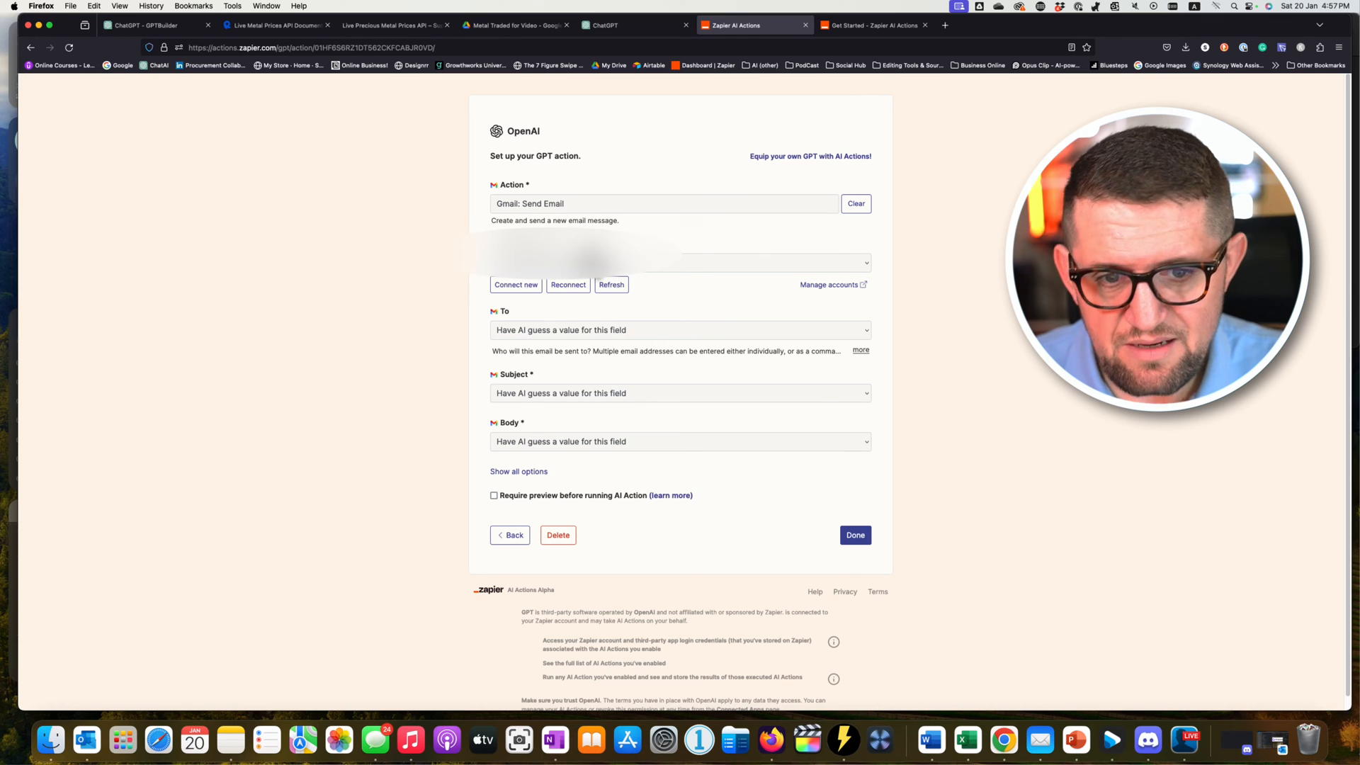
{"action": "scroll", "coordinate": [567, 255], "scroll_direction": "down", "scroll_amount": 1}
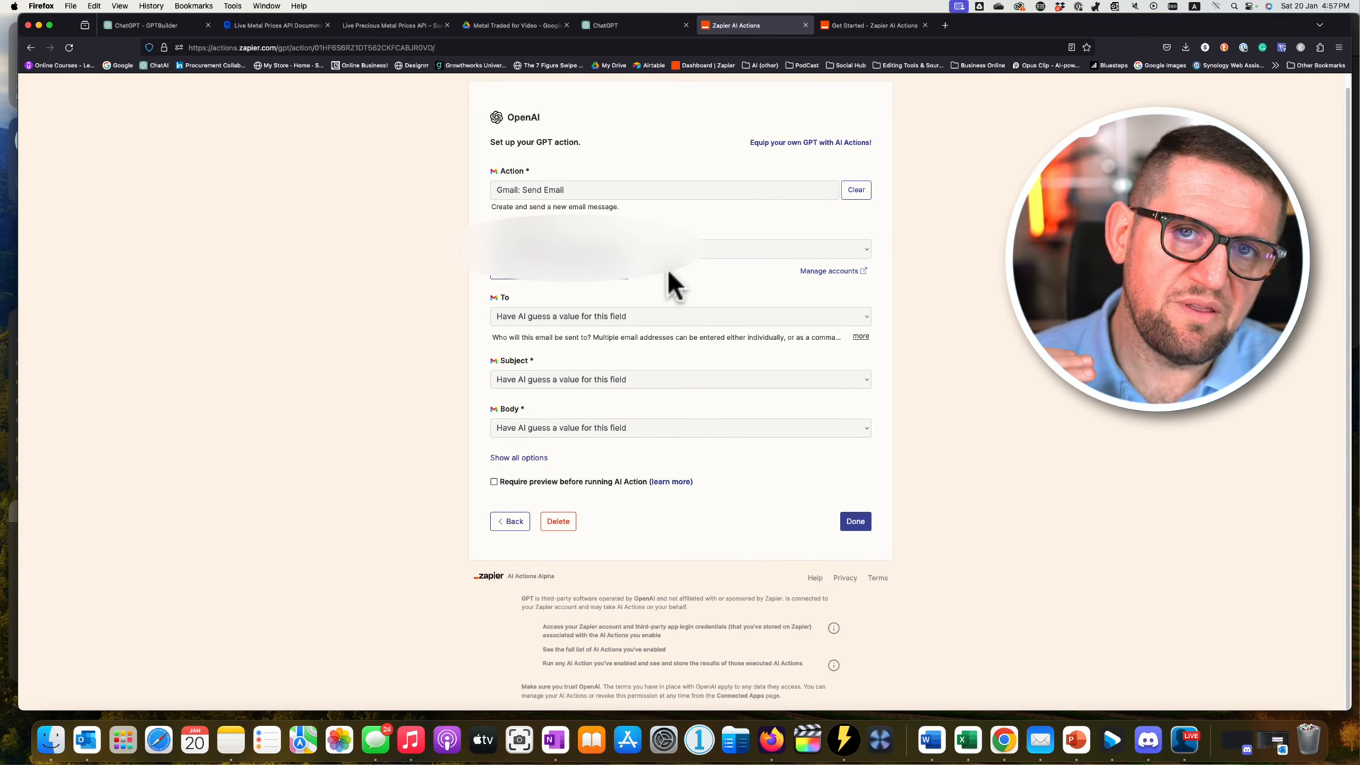
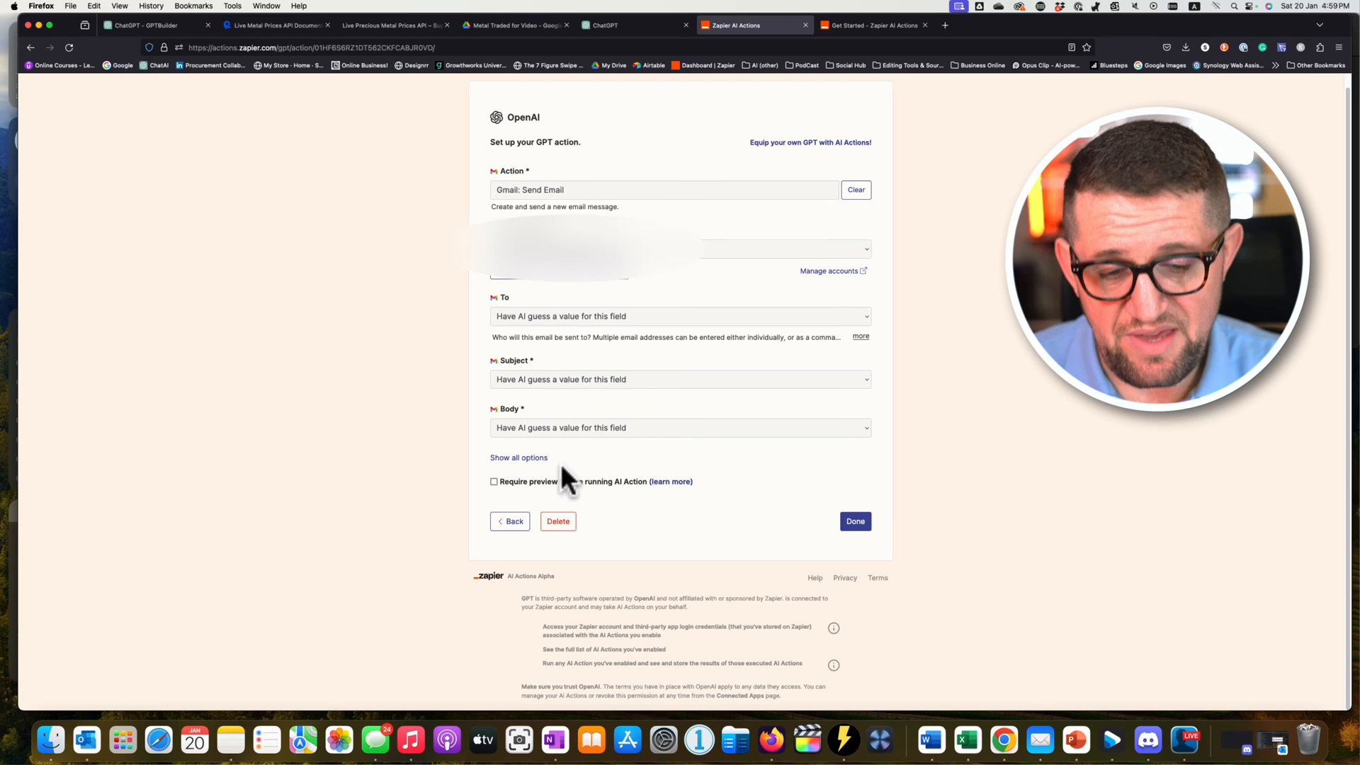
{"action": "left_click", "coordinate": [524, 459]}
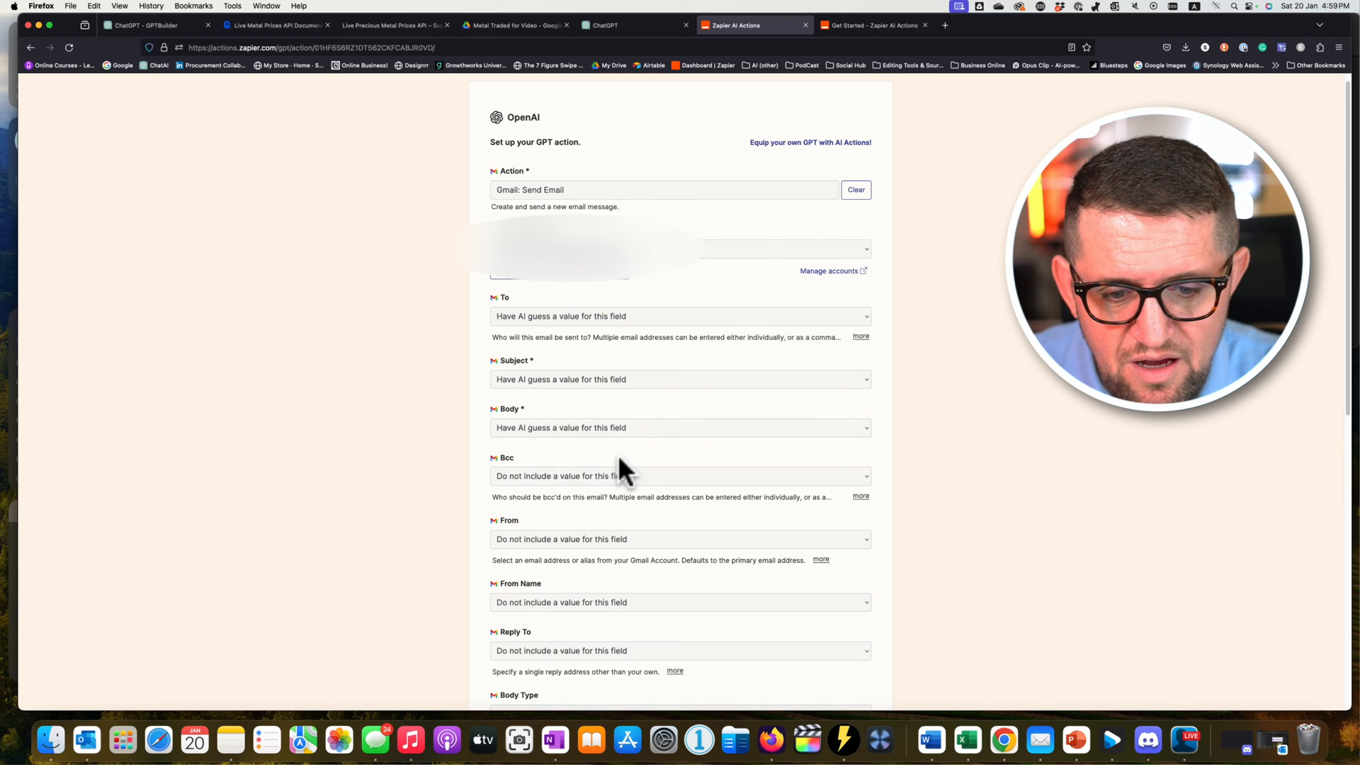
{"action": "scroll", "coordinate": [619, 456], "scroll_direction": "down", "scroll_amount": 5}
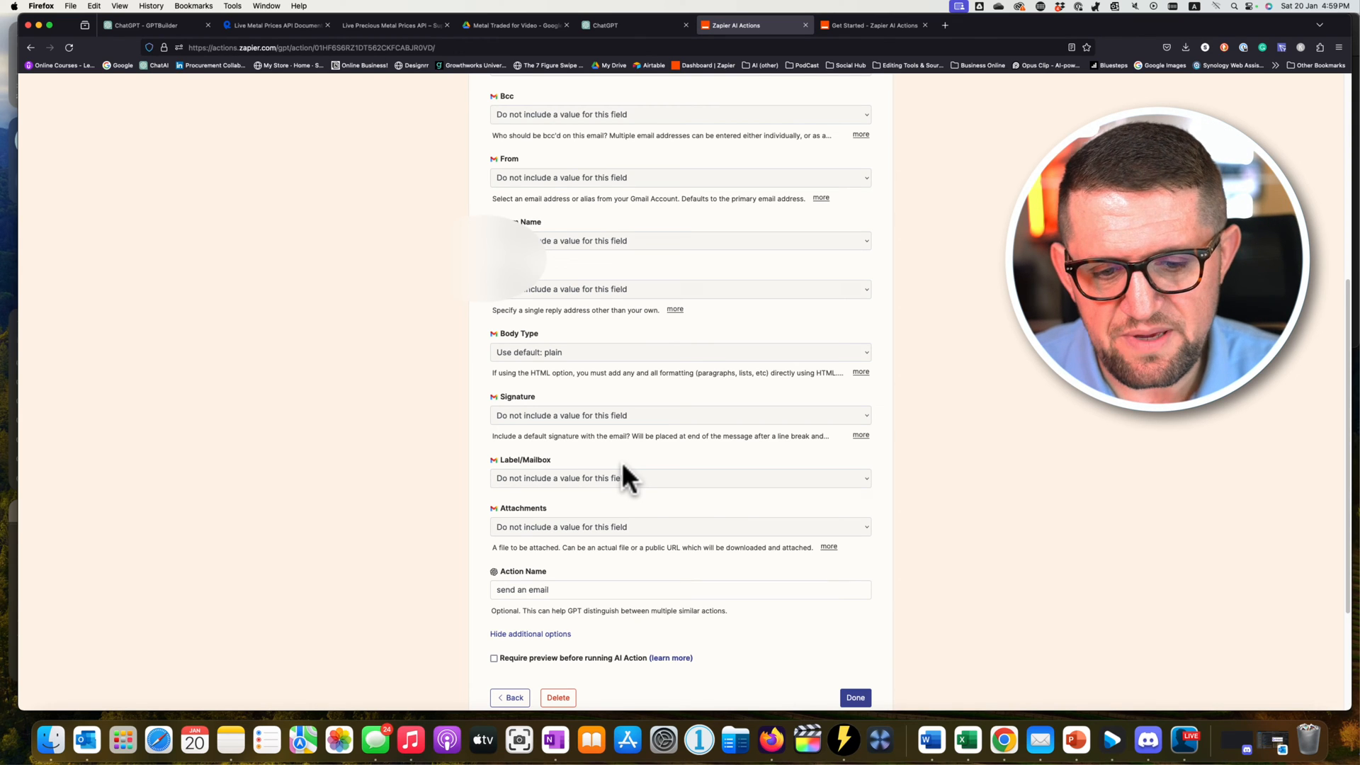
{"action": "scroll", "coordinate": [623, 464], "scroll_direction": "down", "scroll_amount": 3}
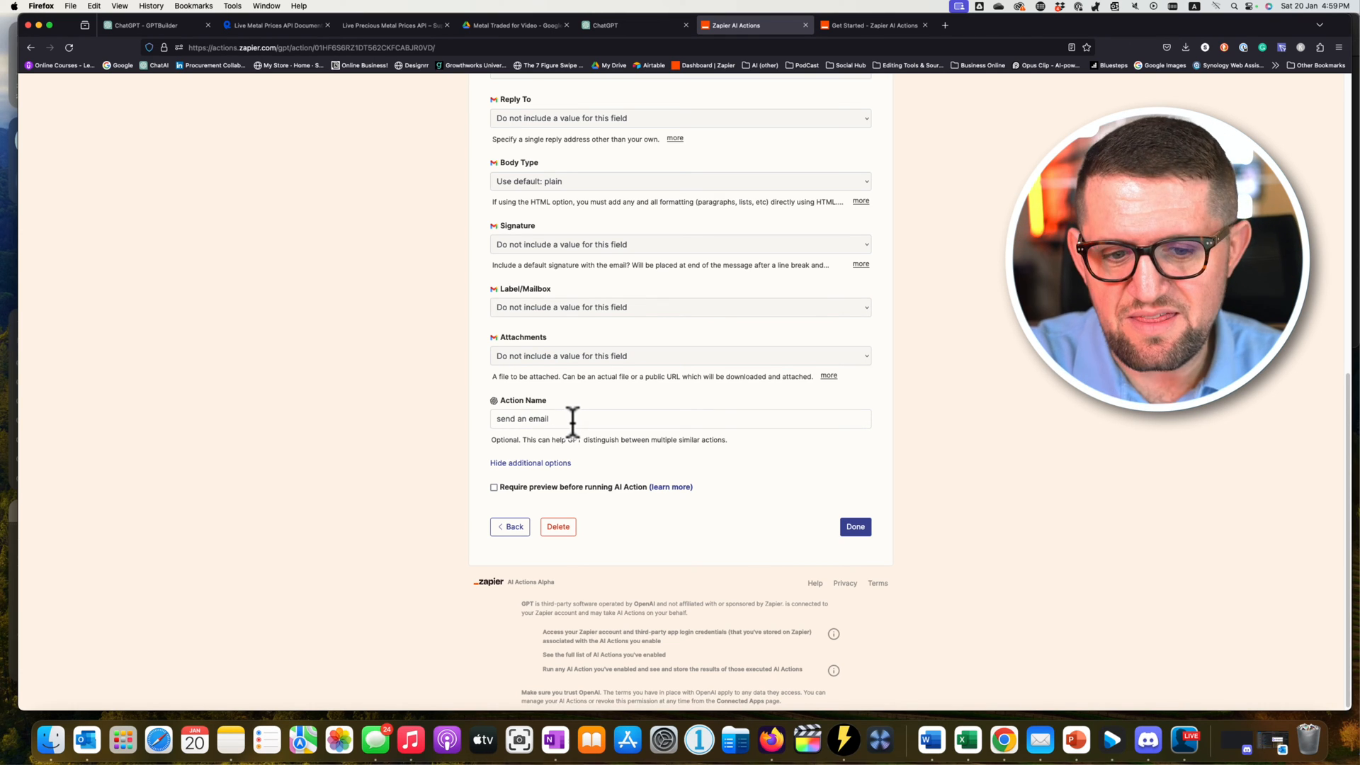
{"action": "left_click_drag", "start_coordinate": [572, 419], "coordinate": [424, 413]}
{"action": "key", "text": "super+c"}
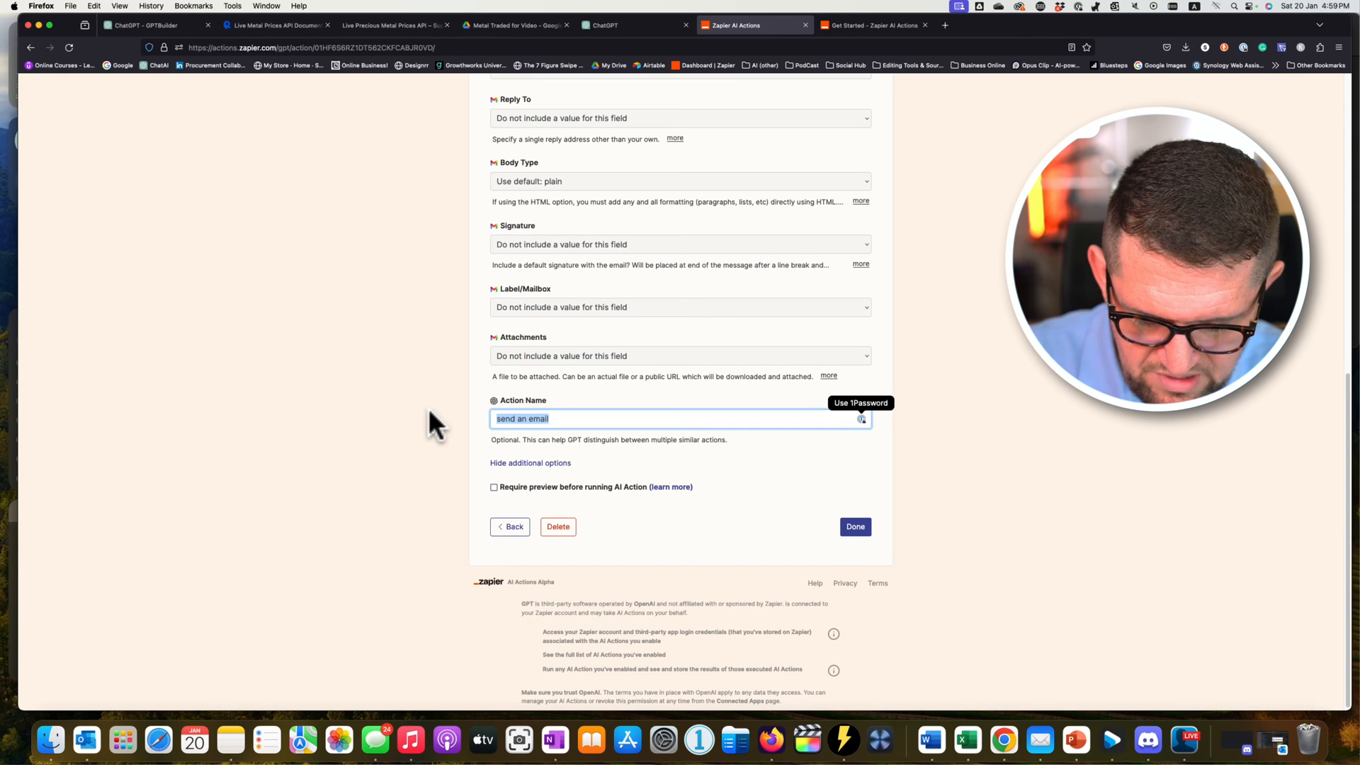
Enter "send an email" as the first action under REQUIRED_ACTIONS in the assistant's Instructions and place the cursor after its Configuration Link label.
{"action": "left_click", "coordinate": [608, 26]}
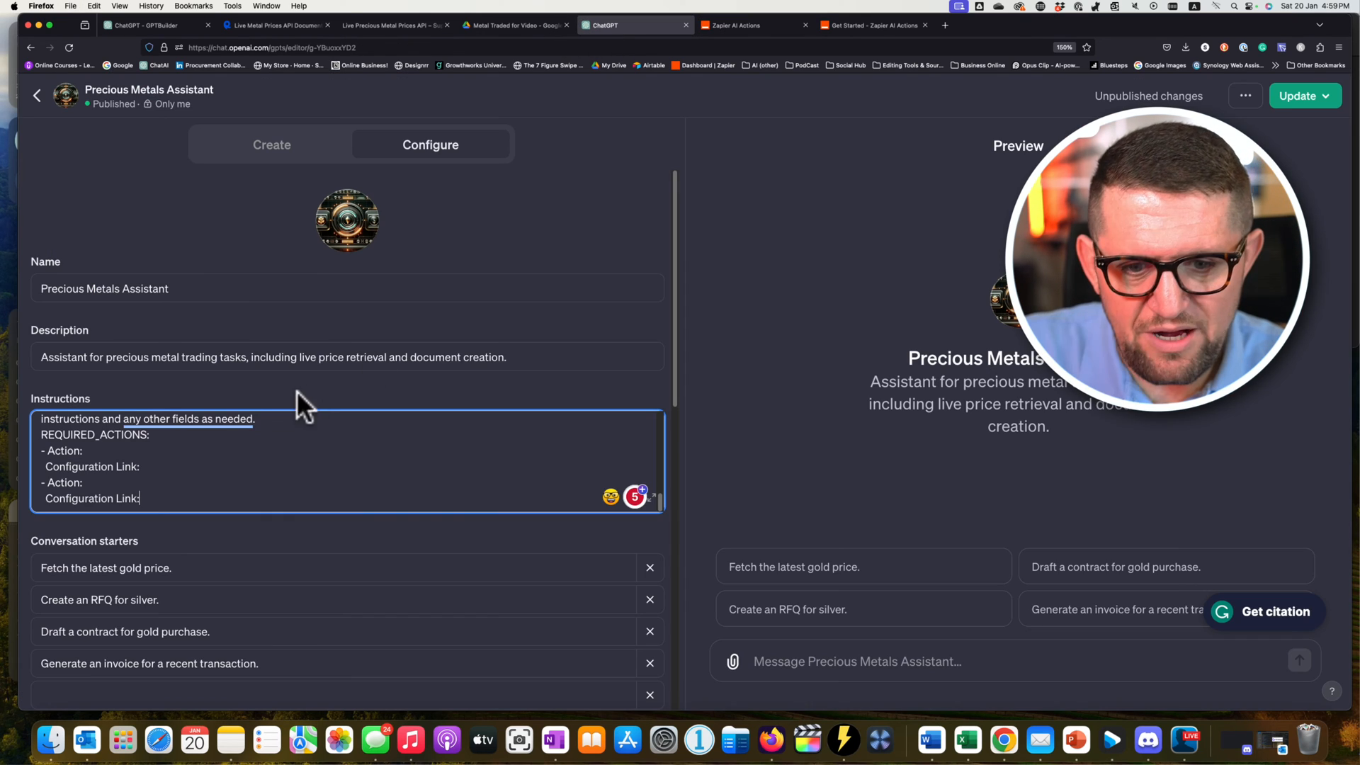
{"action": "left_click", "coordinate": [110, 449]}
{"action": "key", "text": "super+v"}
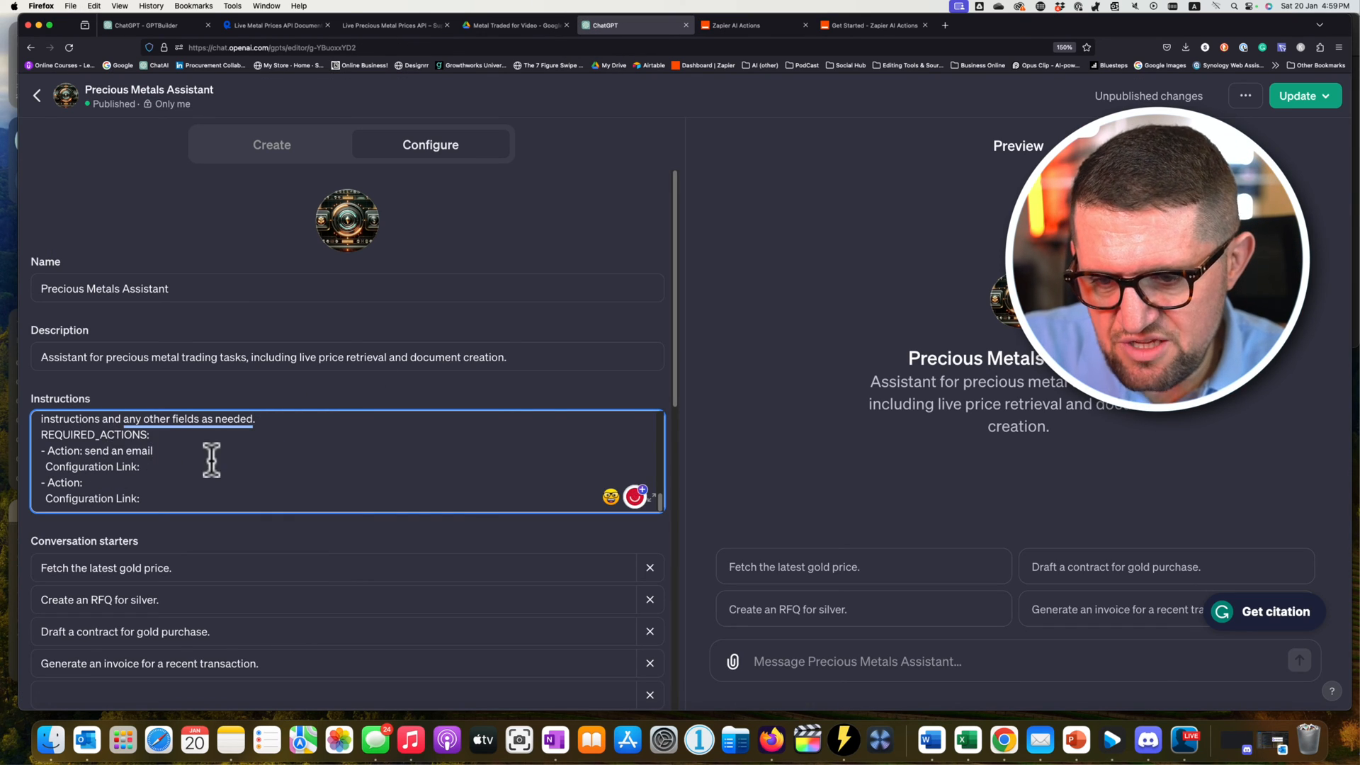
{"action": "left_click", "coordinate": [194, 464]}
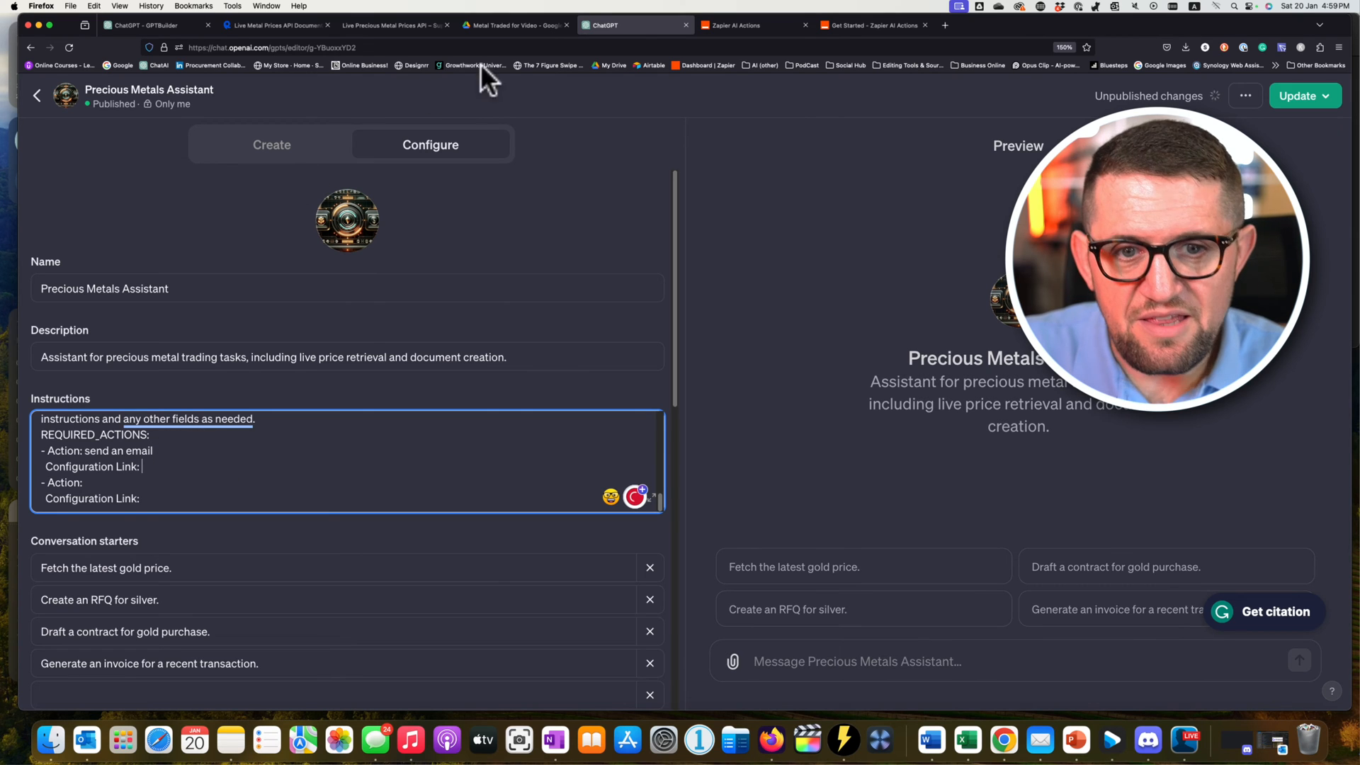
Copy the page link of the "send an email" action in Zapier AI Actions and paste it as the first Configuration Link under REQUIRED_ACTIONS.
{"action": "left_click", "coordinate": [832, 24]}
{"action": "left_click", "coordinate": [723, 25]}
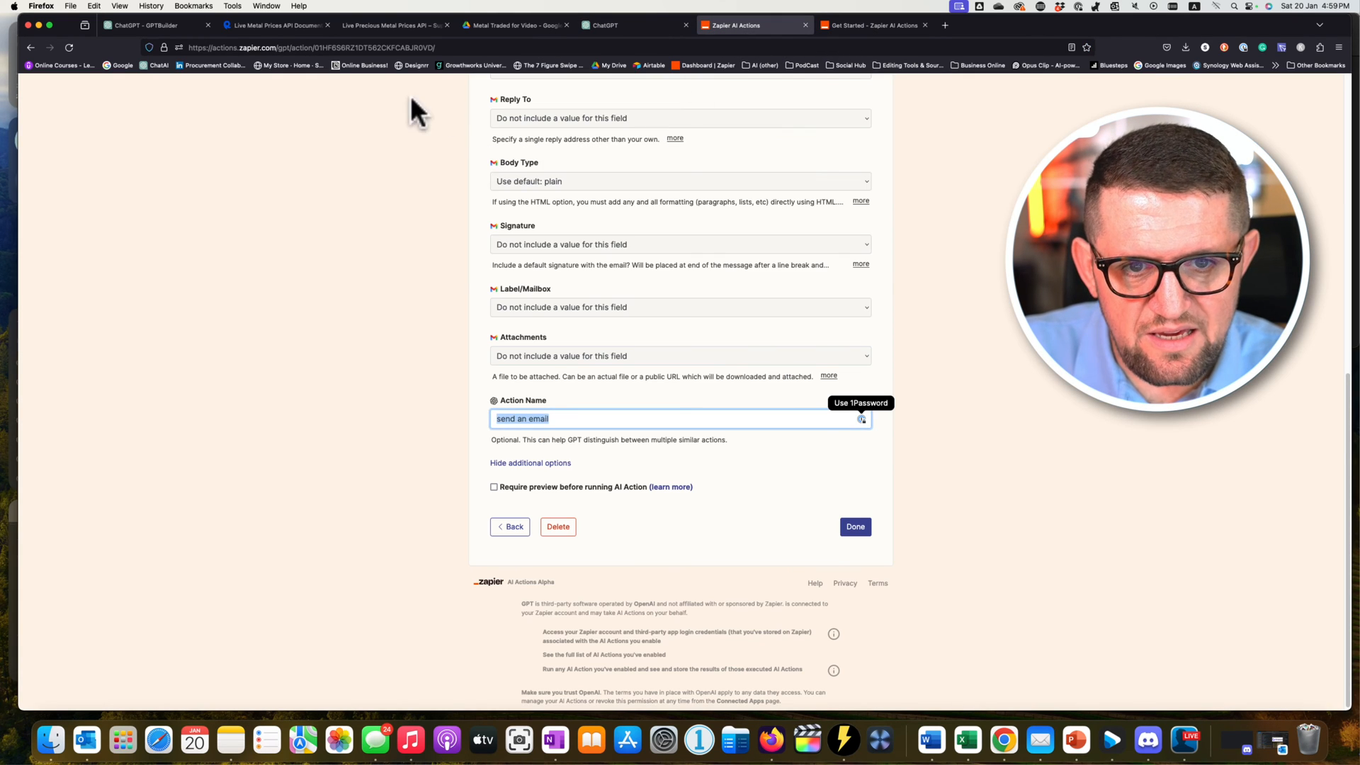
{"action": "left_click", "coordinate": [358, 47]}
{"action": "key", "text": "super+c"}
{"action": "right_click", "coordinate": [315, 48]}
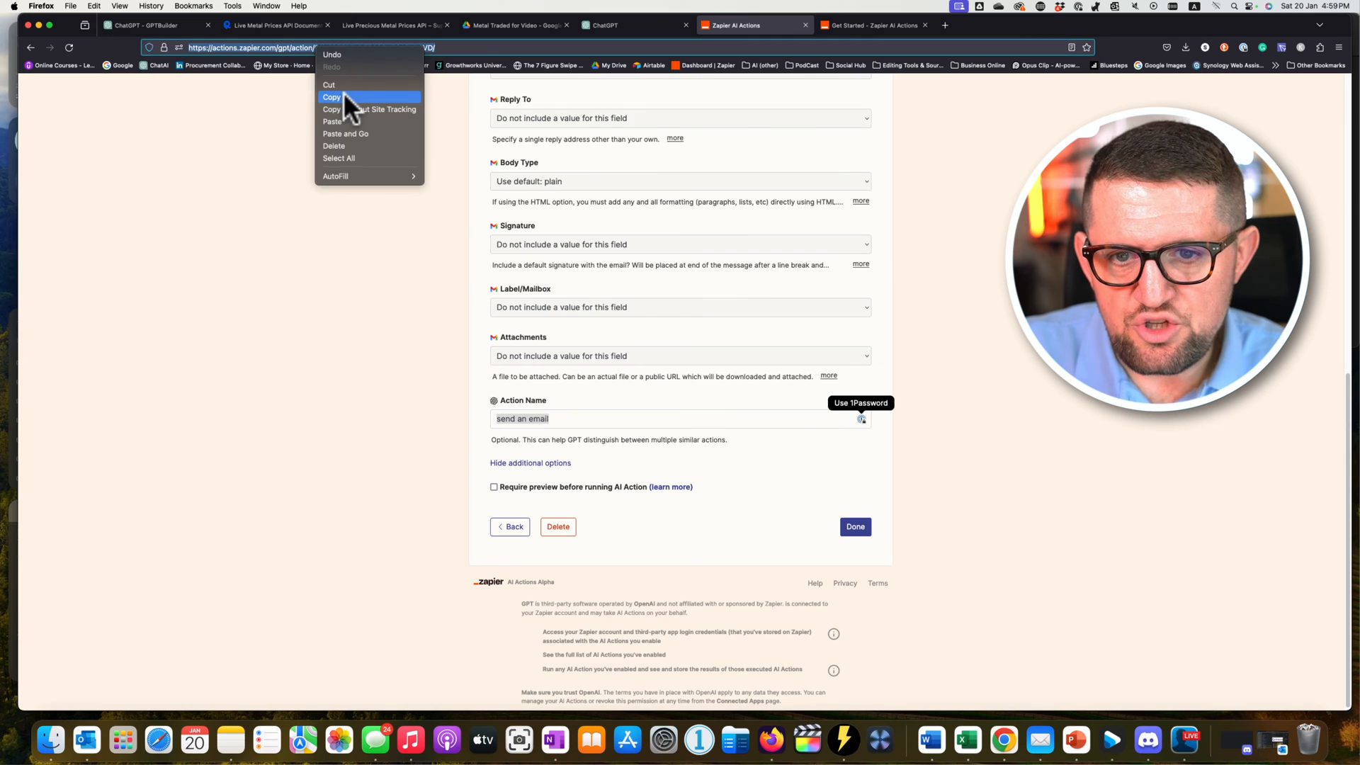
{"action": "left_click", "coordinate": [343, 92]}
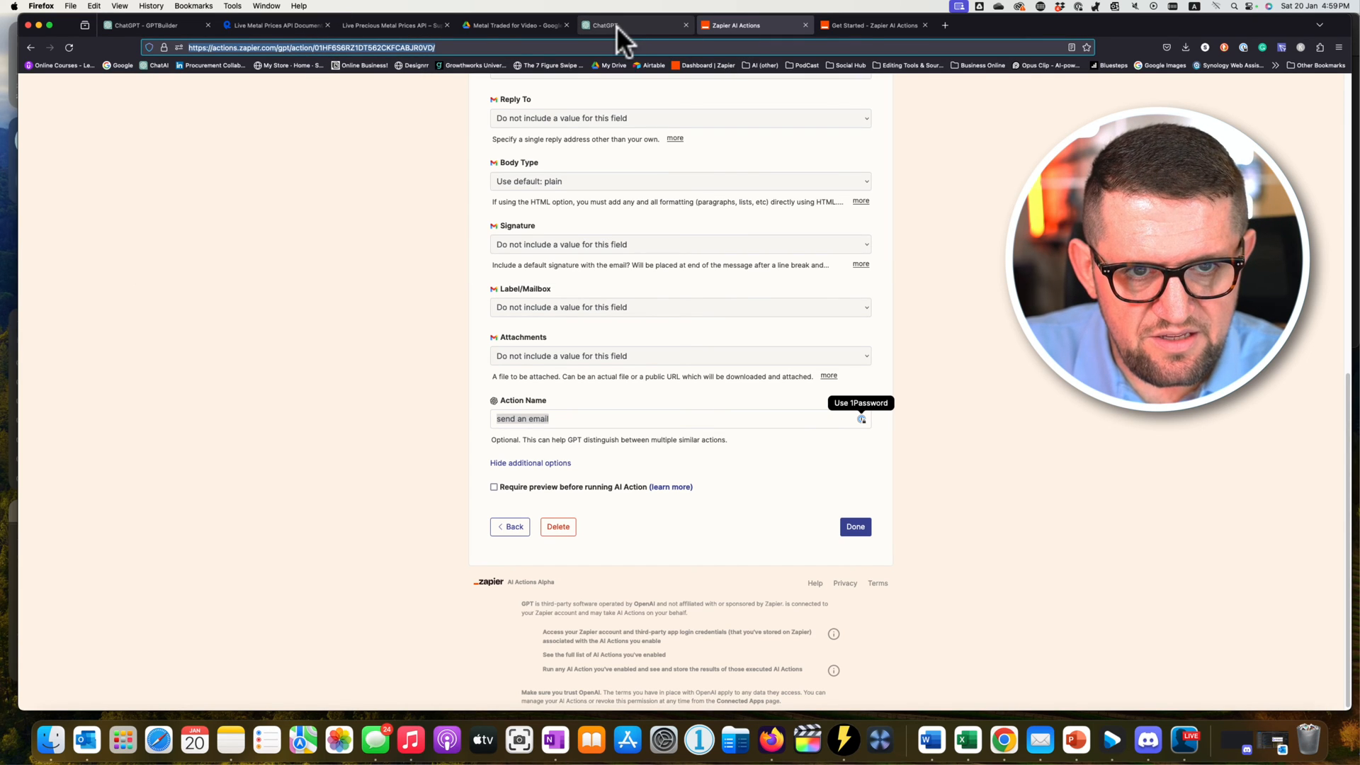
{"action": "left_click", "coordinate": [617, 26]}
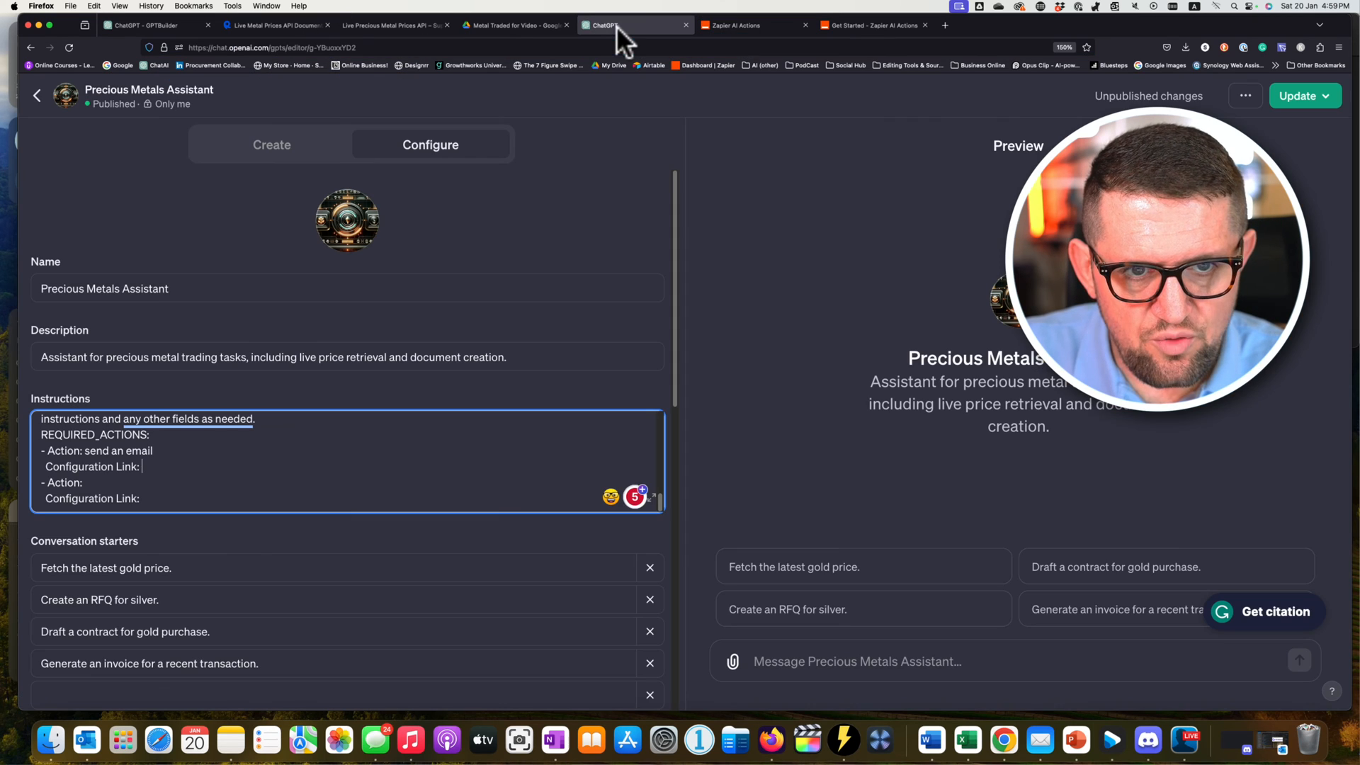
{"action": "left_click", "coordinate": [168, 462]}
{"action": "key", "text": "super+v"}
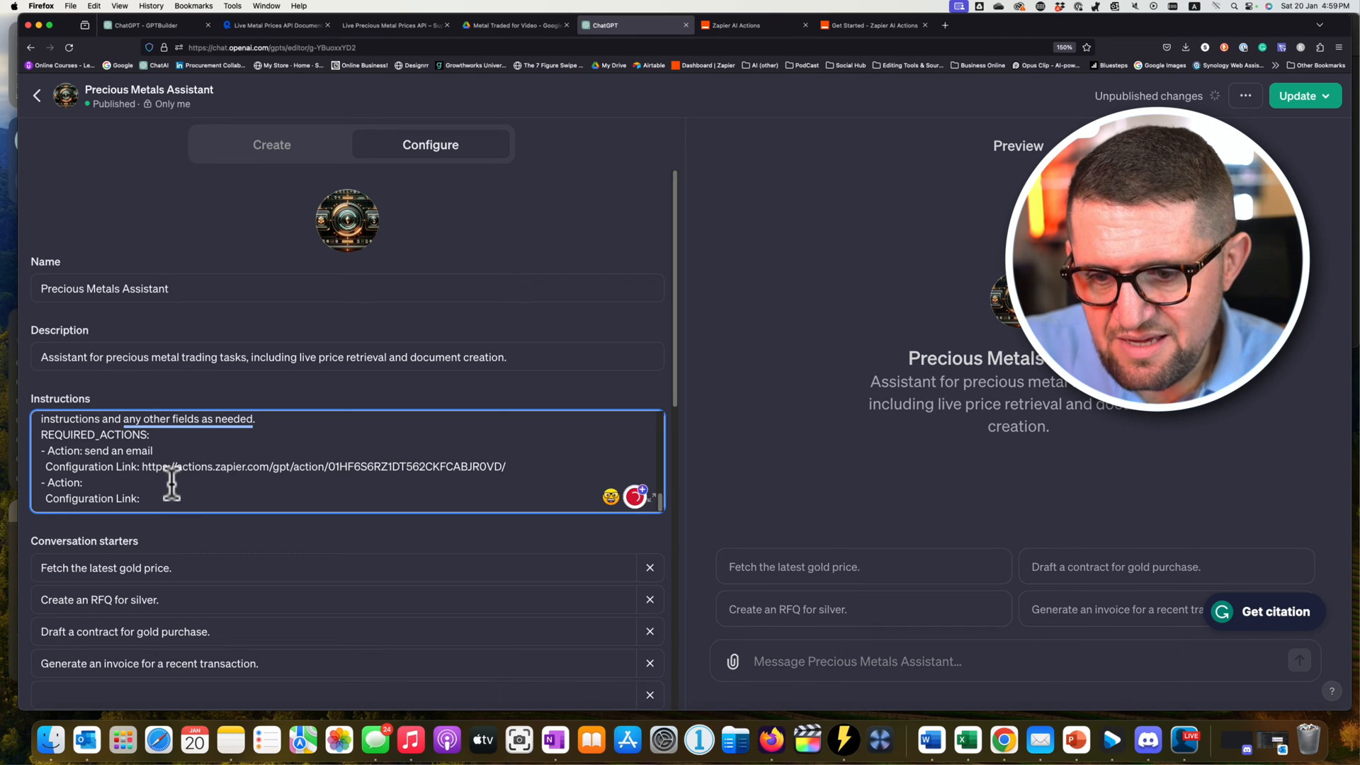
Close the email action in Zapier AI Actions, open the saved "create document" action, show all its options and copy its Action Name.
{"action": "left_click", "coordinate": [734, 25]}
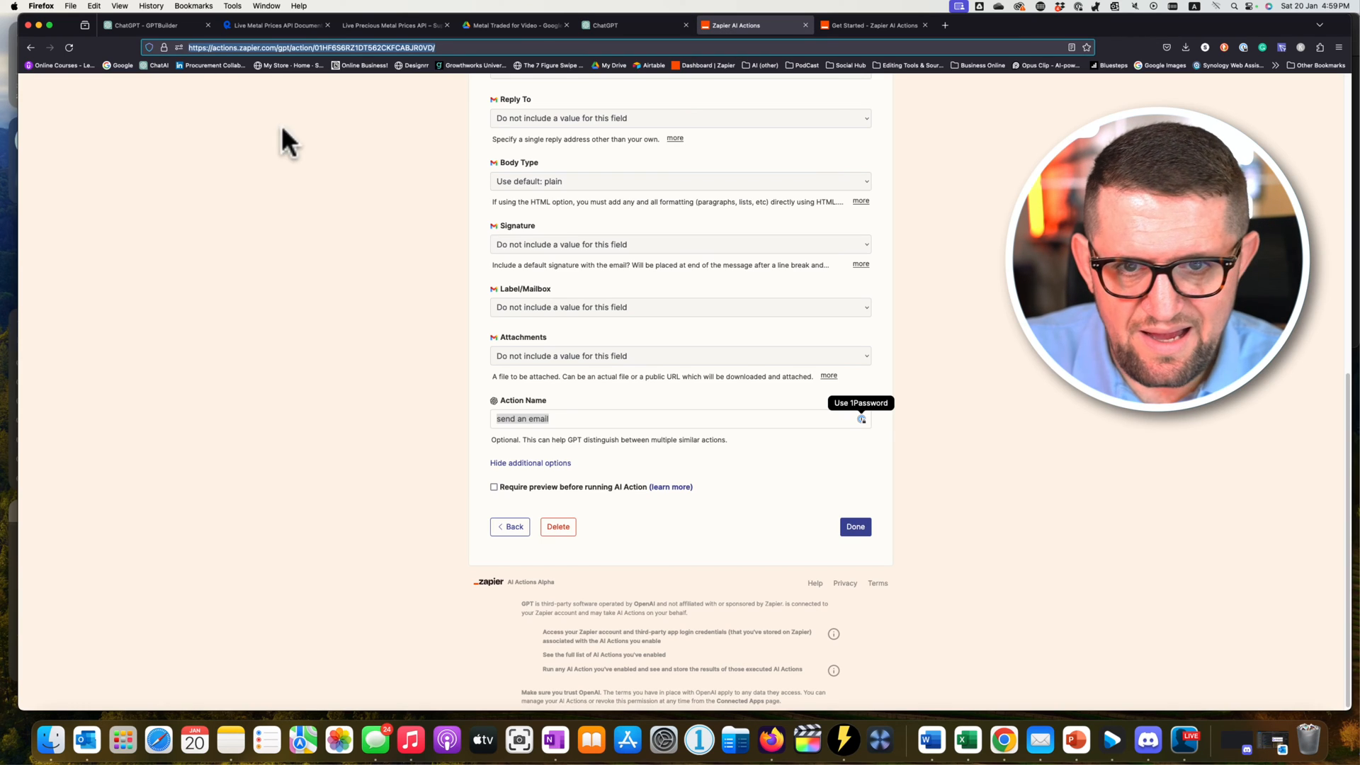
{"action": "left_click", "coordinate": [856, 527]}
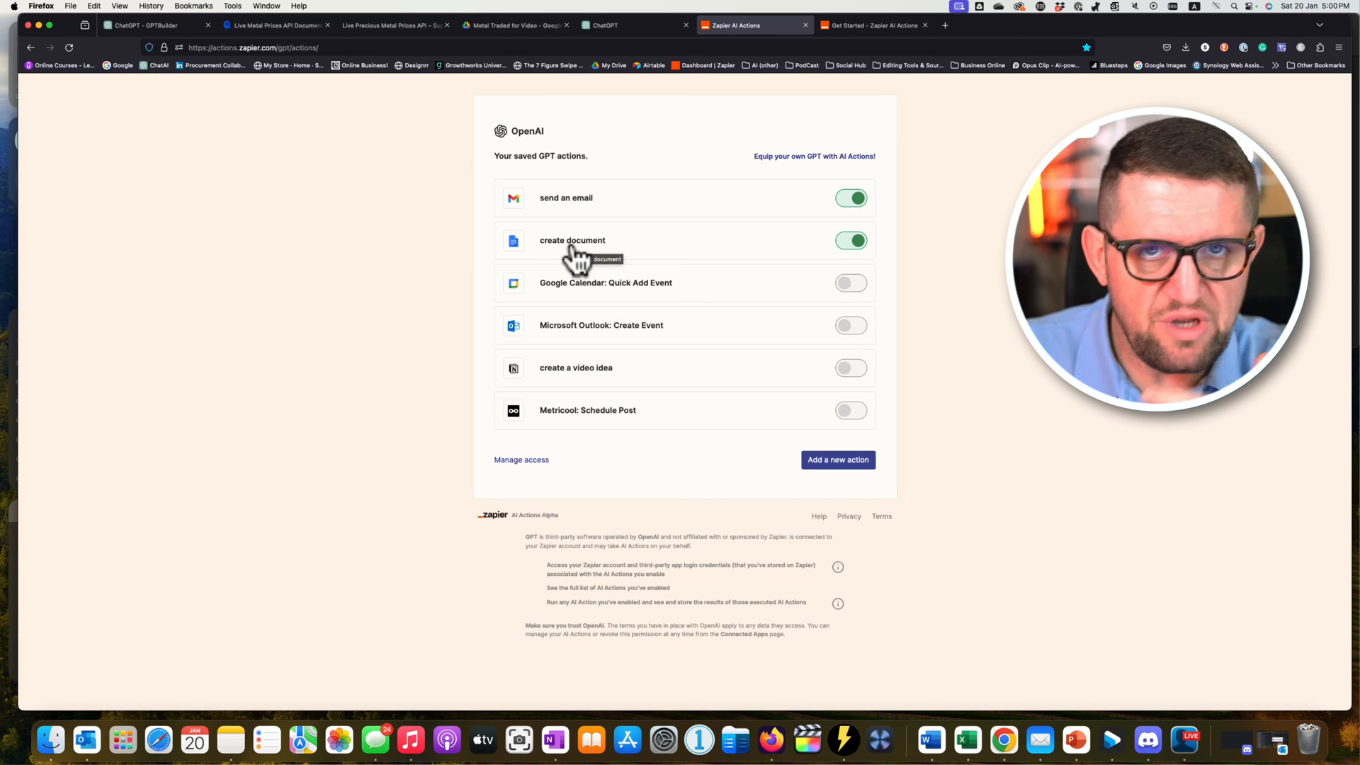
{"action": "key", "text": "super+r"}
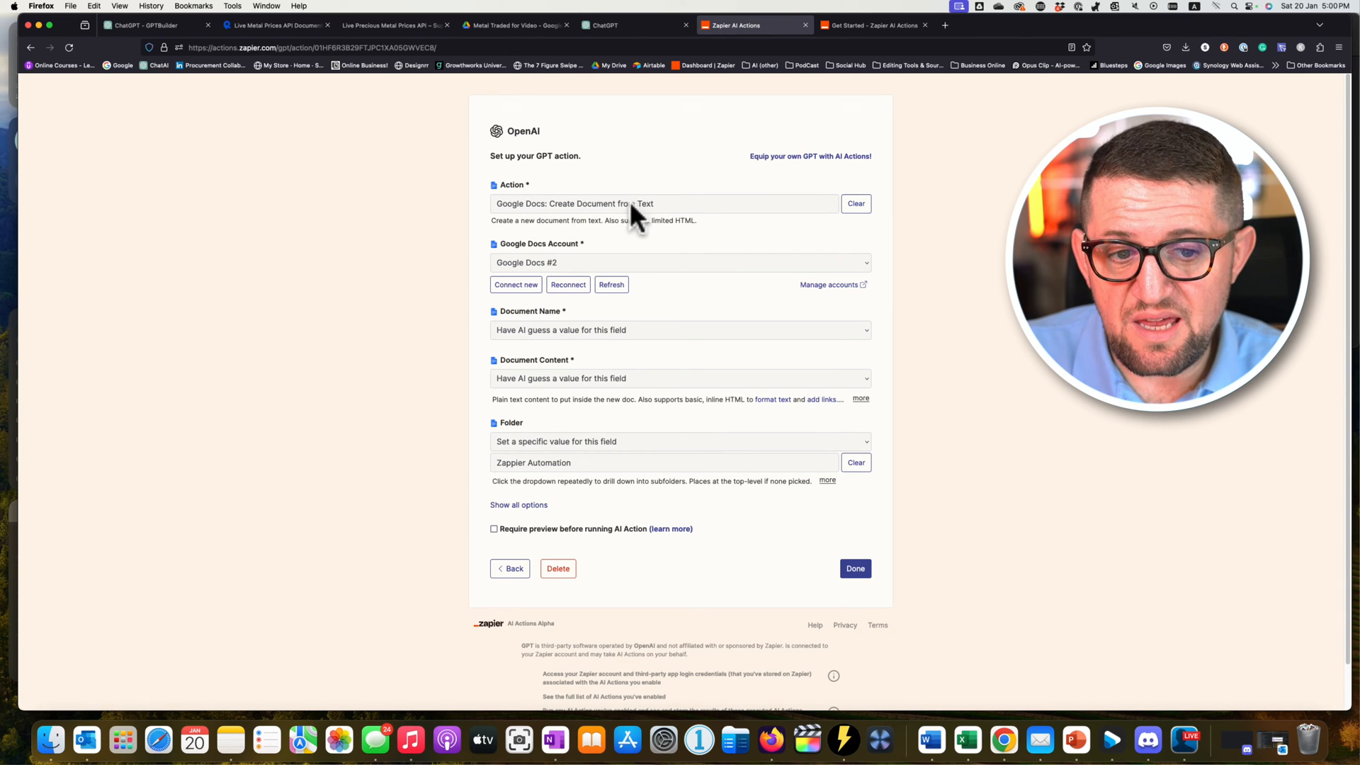
{"action": "scroll", "coordinate": [530, 210], "scroll_direction": "down", "scroll_amount": 1}
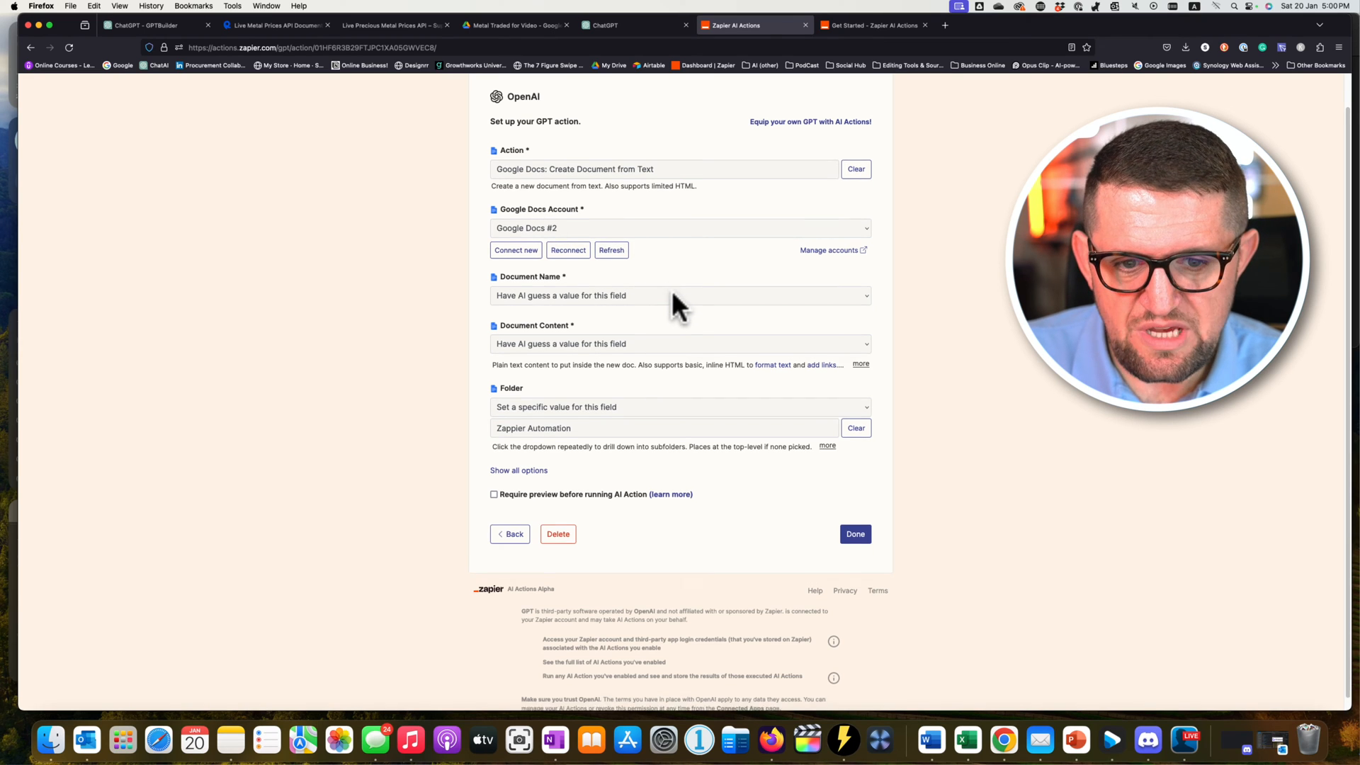
{"action": "scroll", "coordinate": [671, 291], "scroll_direction": "down", "scroll_amount": 1}
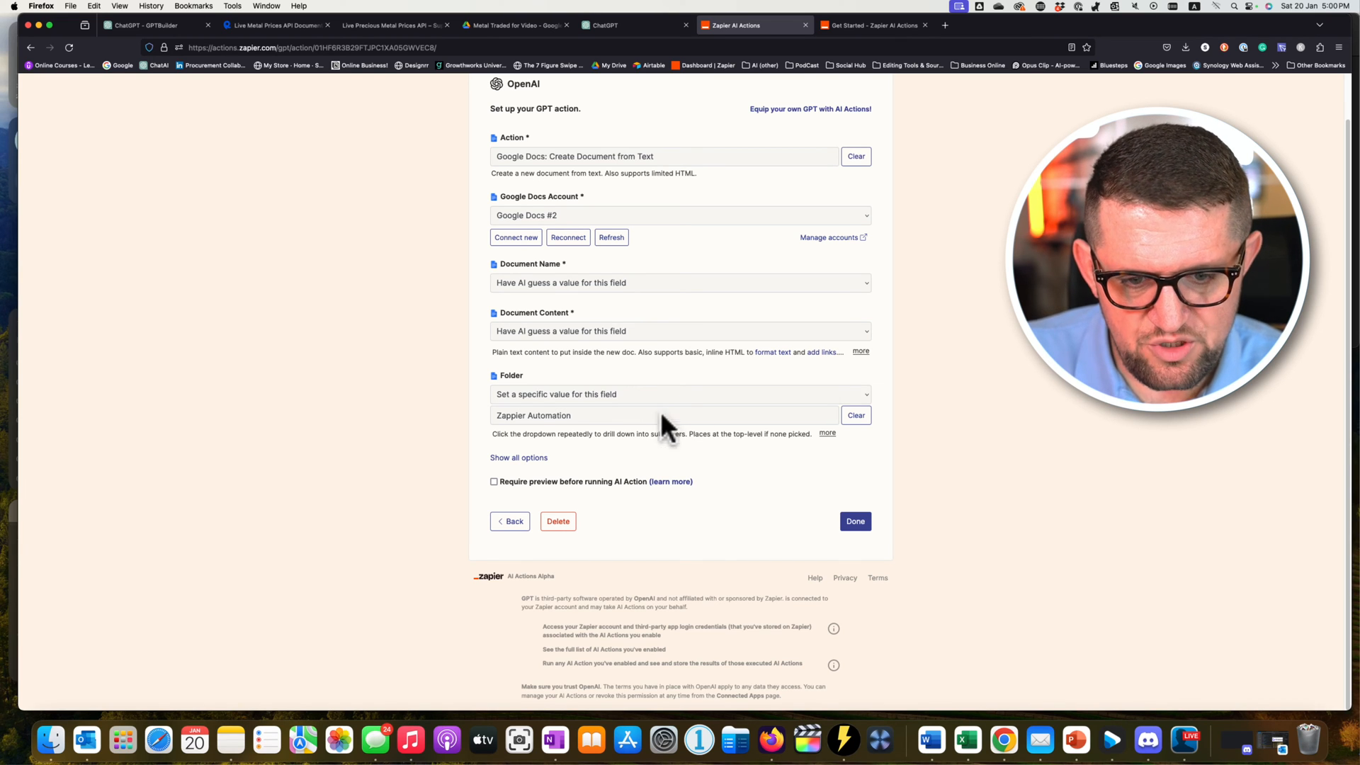
{"action": "left_click", "coordinate": [520, 458]}
{"action": "scroll", "coordinate": [559, 460], "scroll_direction": "down", "scroll_amount": 1}
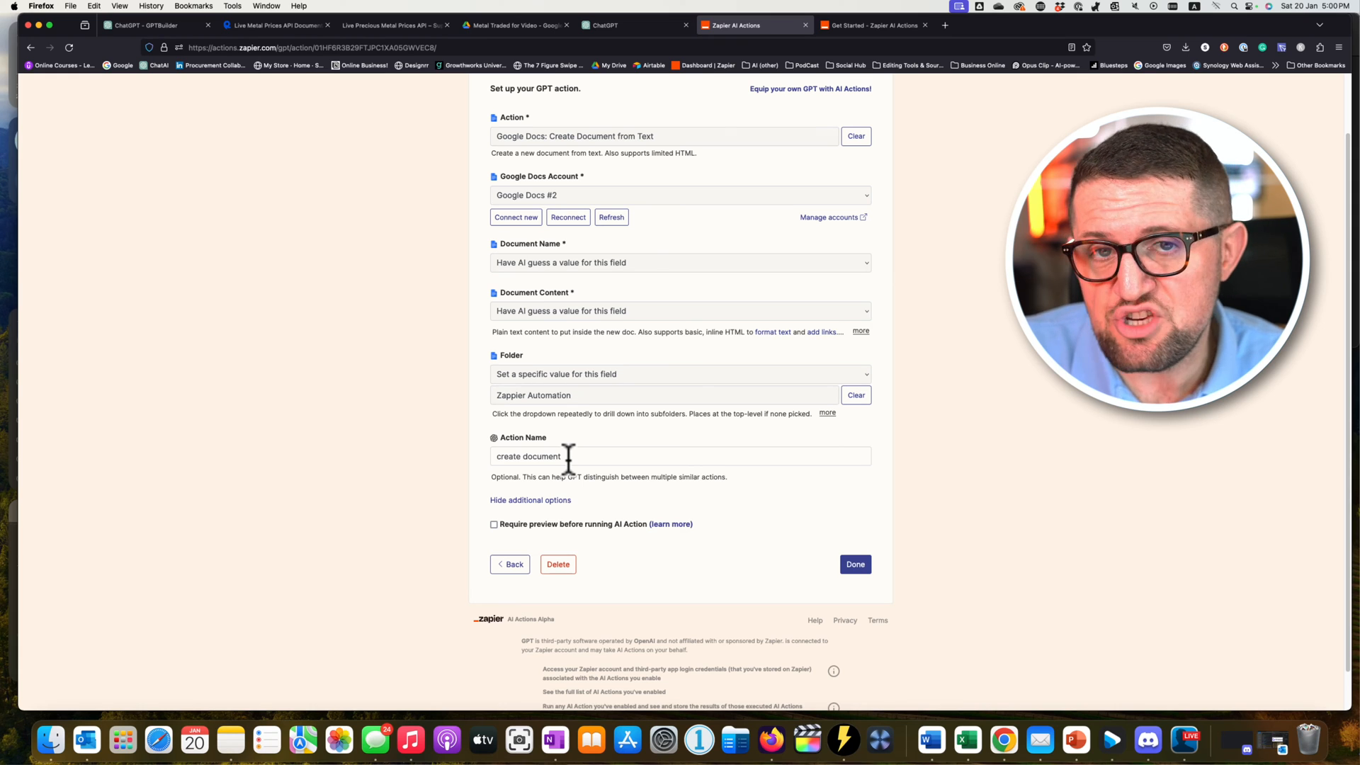
{"action": "left_click_drag", "start_coordinate": [568, 456], "coordinate": [449, 461]}
{"action": "key", "text": "super+c"}
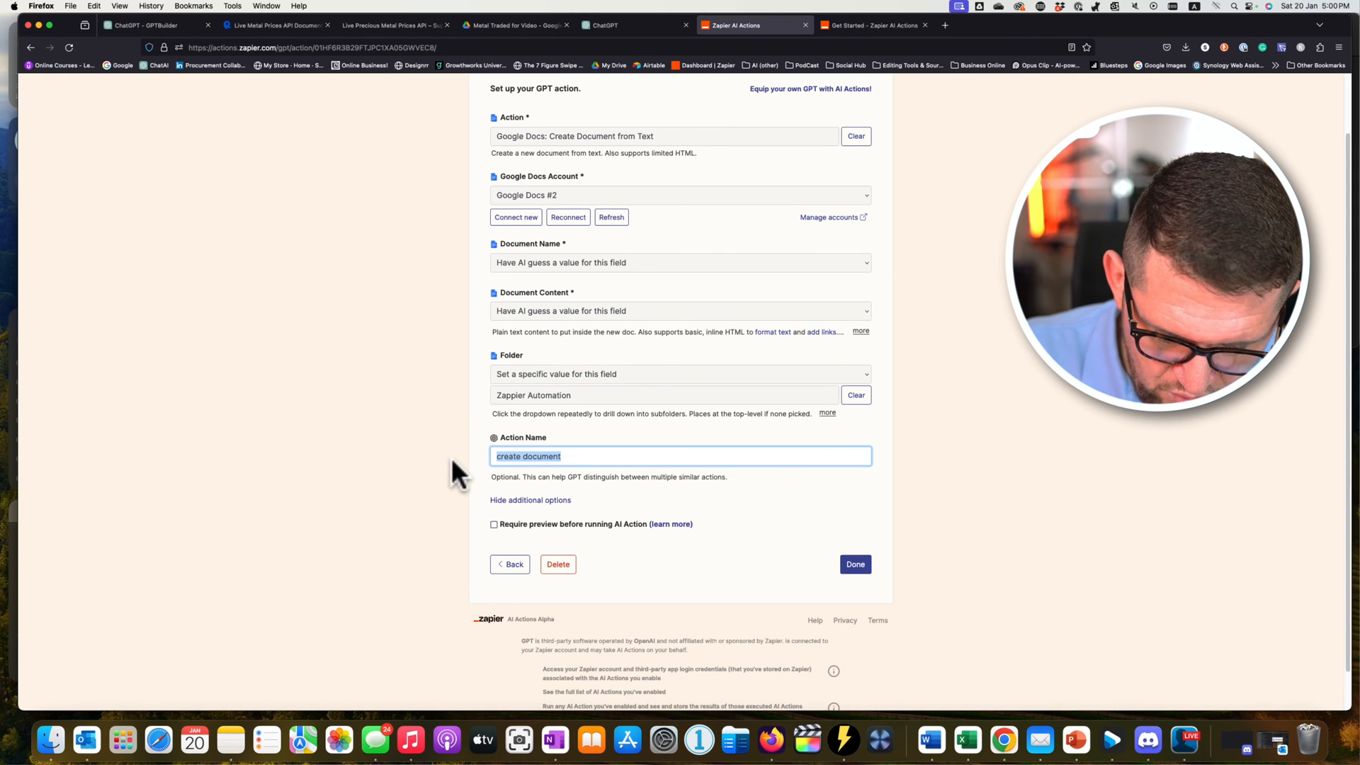
Enter "create document" as the second action under REQUIRED_ACTIONS in the assistant's Instructions.
{"action": "left_click", "coordinate": [615, 24]}
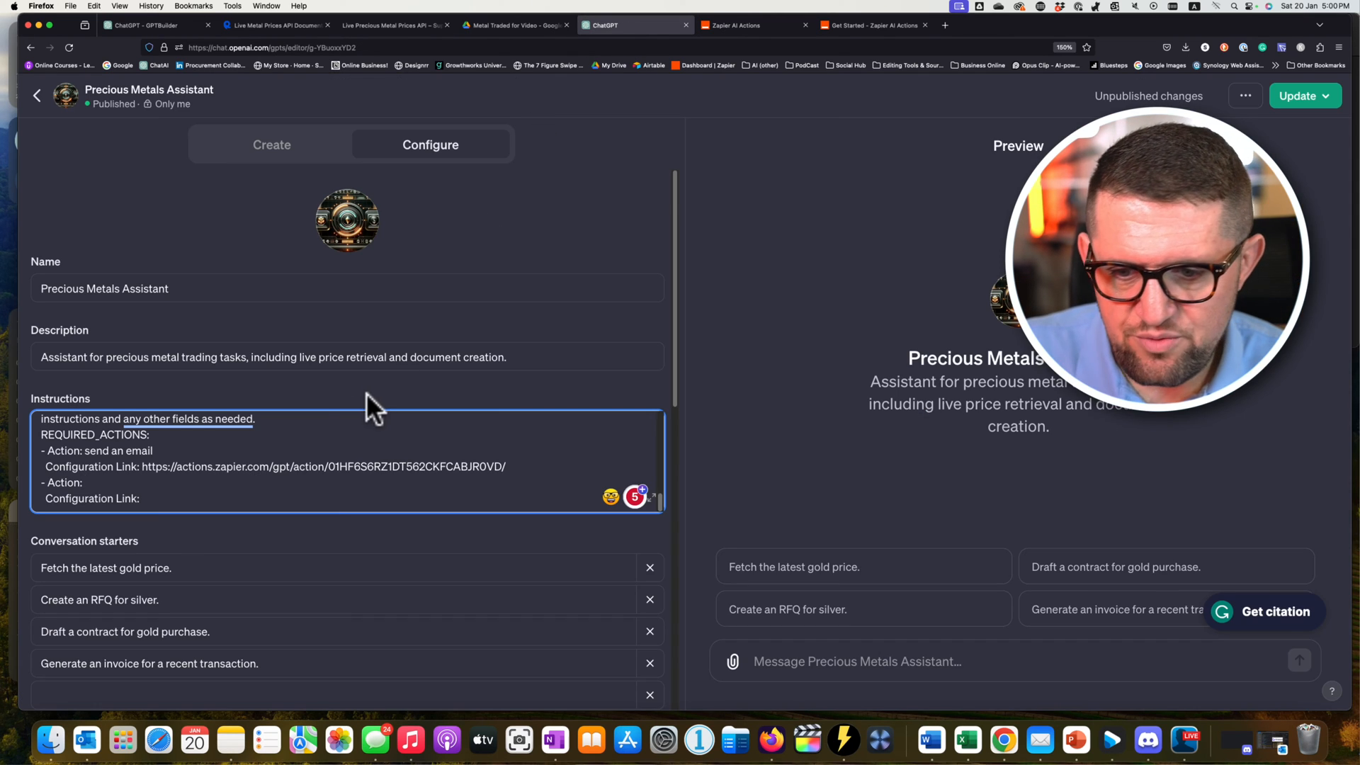
{"action": "left_click", "coordinate": [152, 483]}
{"action": "key", "text": "super+v"}
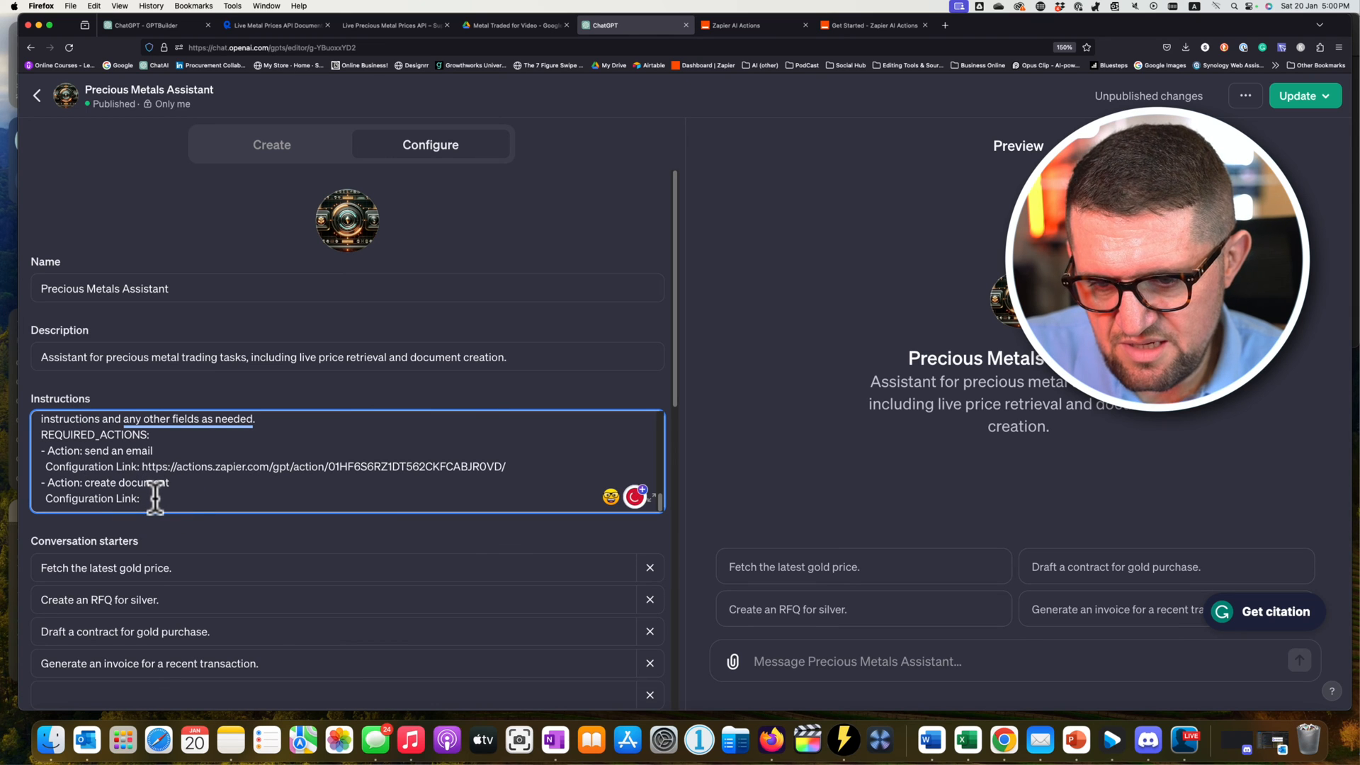
Add the "create document" action's page link after the second Configuration Link label, separated by a space, and open the assistant's update options.
{"action": "left_click", "coordinate": [736, 26]}
{"action": "left_click", "coordinate": [428, 48]}
{"action": "key", "text": "super+c"}
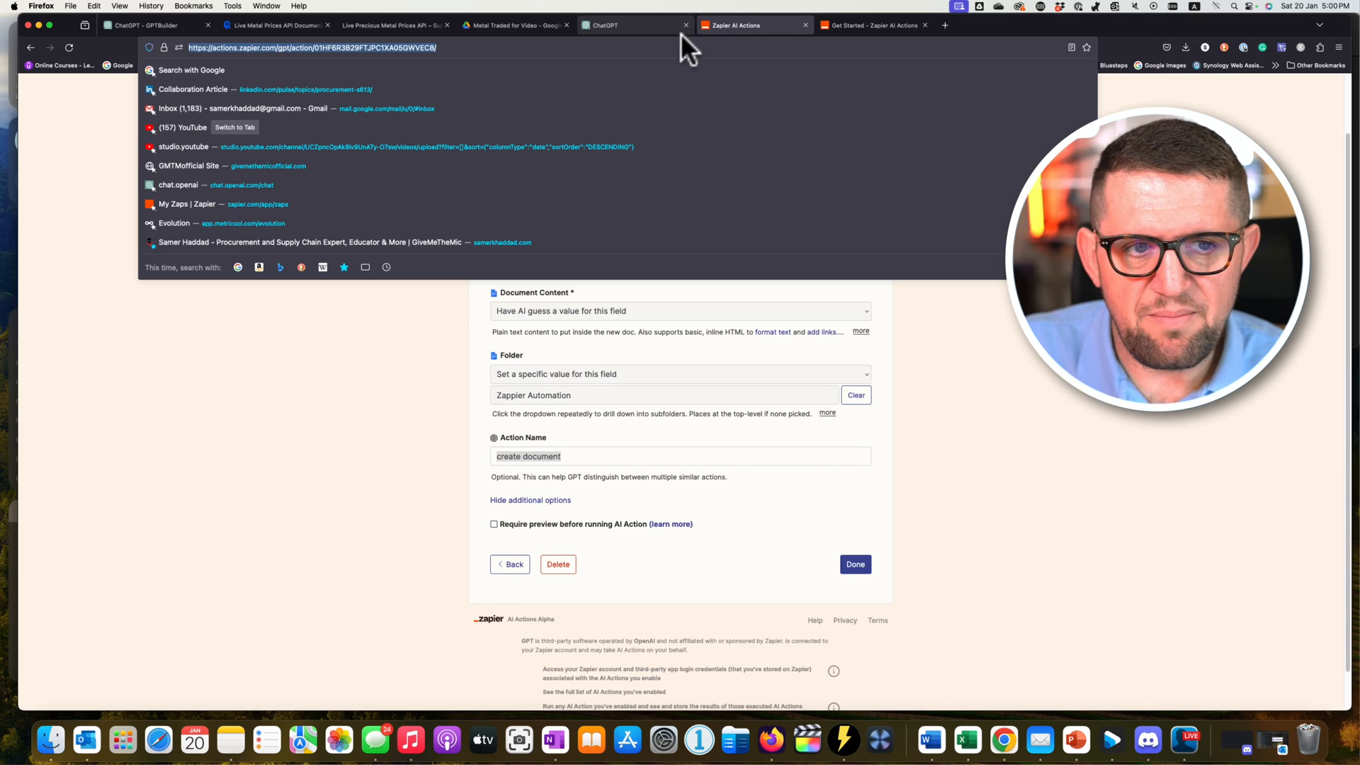
{"action": "left_click", "coordinate": [615, 25]}
{"action": "key", "text": "super+v"}
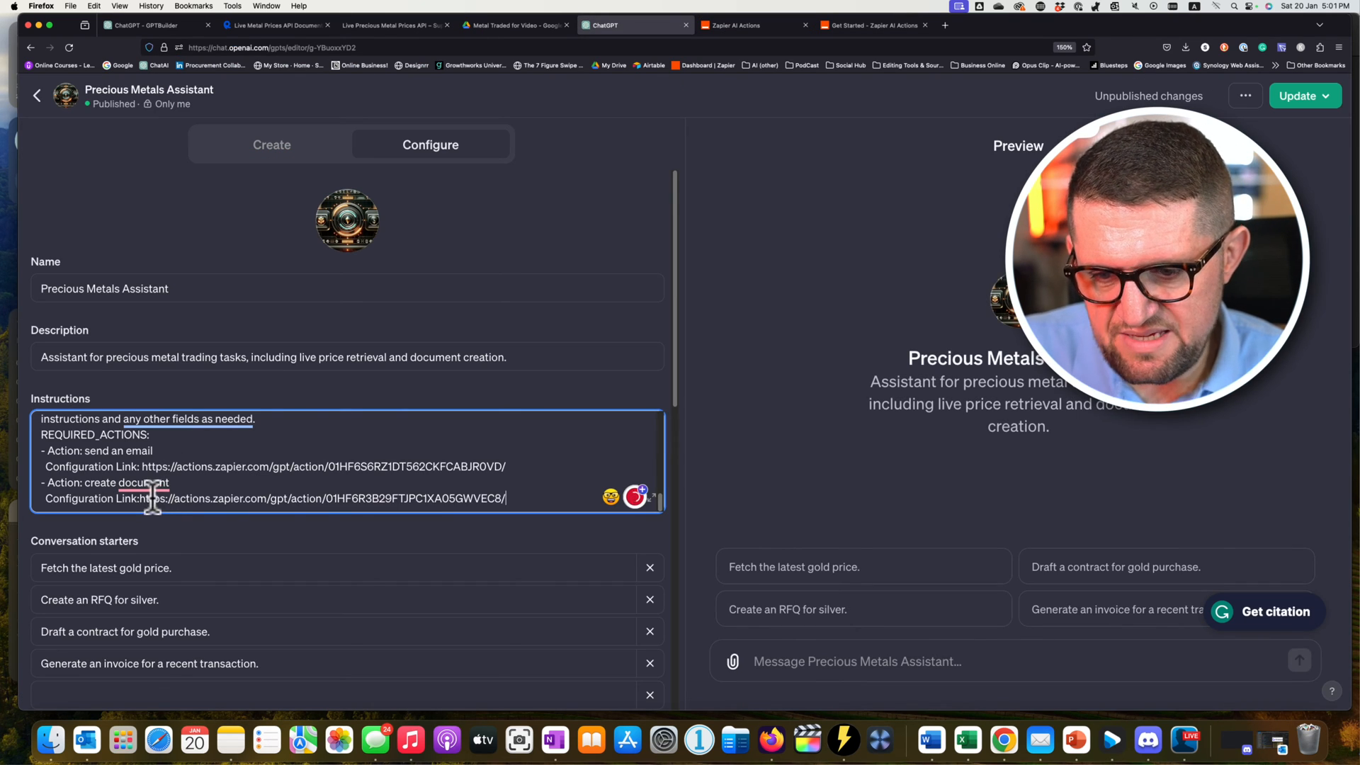
{"action": "left_click", "coordinate": [141, 498]}
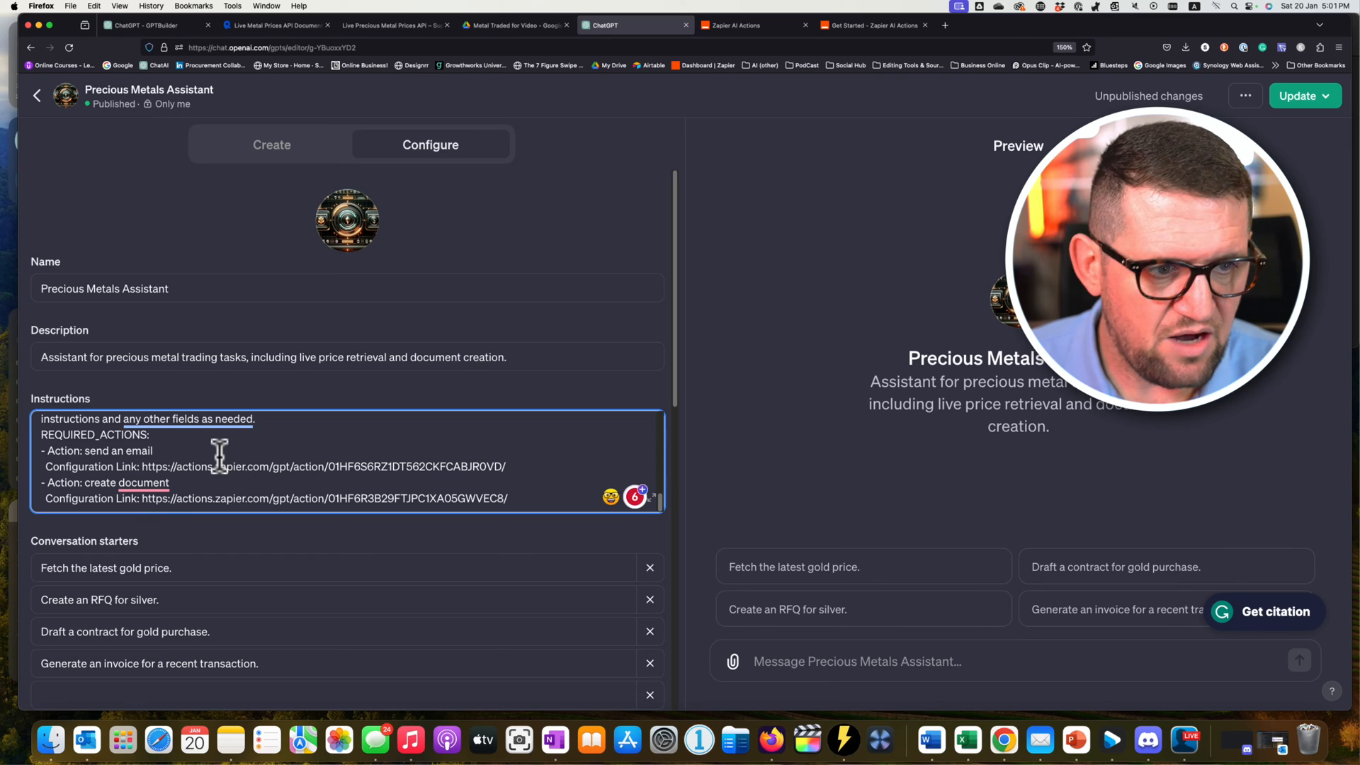
{"action": "left_click", "coordinate": [1319, 96]}
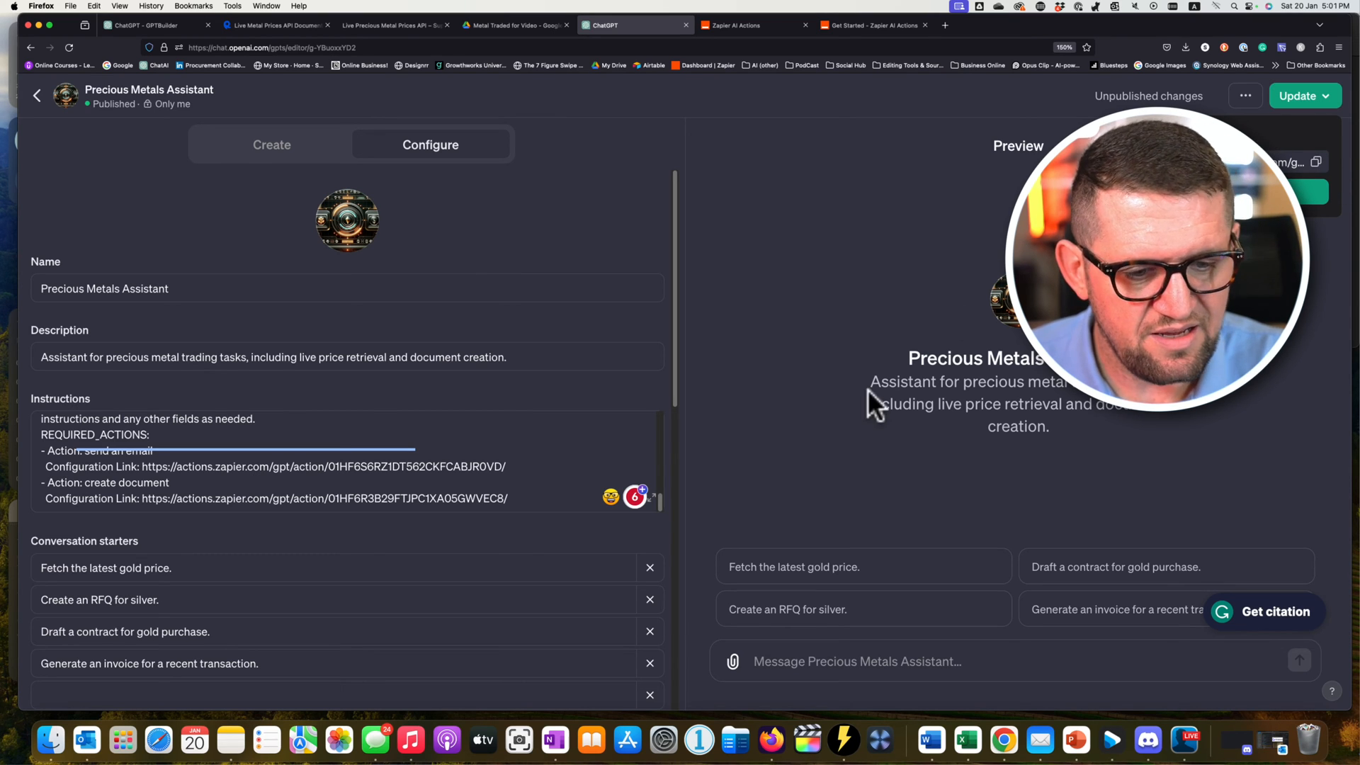
Ask the assistant in Preview "give me the price of an ounce of silver japanease yen" and always allow the metal prices API call.
{"action": "left_click", "coordinate": [834, 663]}
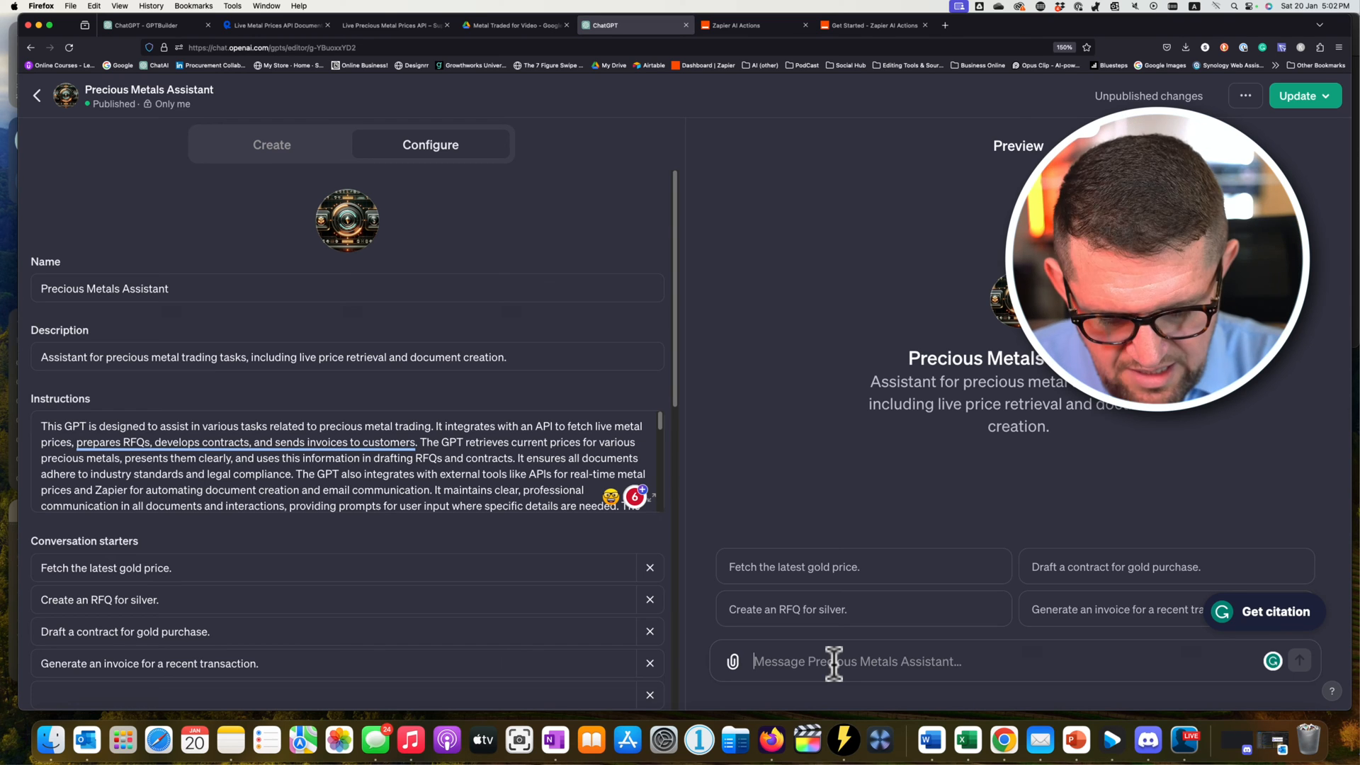
{"action": "type", "text": "give me the price of an oun"}
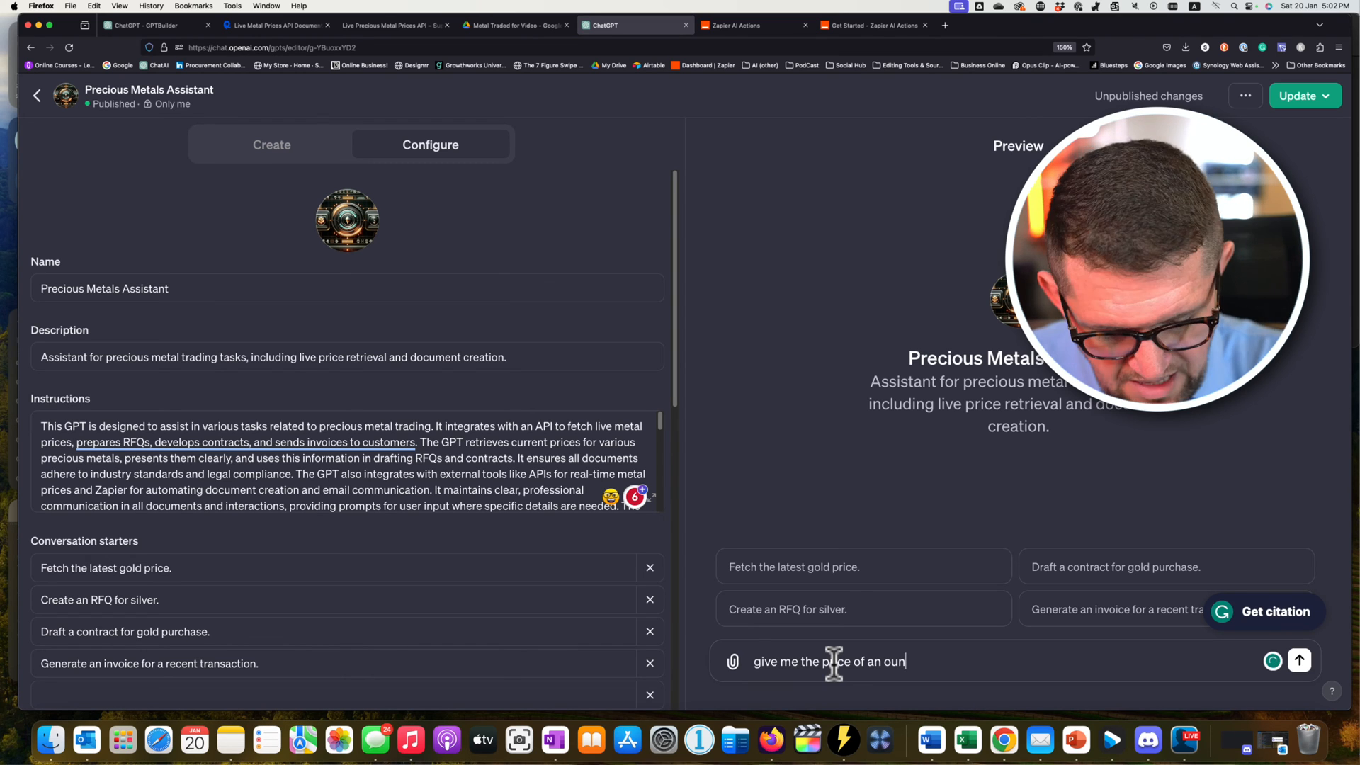
{"action": "type", "text": "ce of silver"}
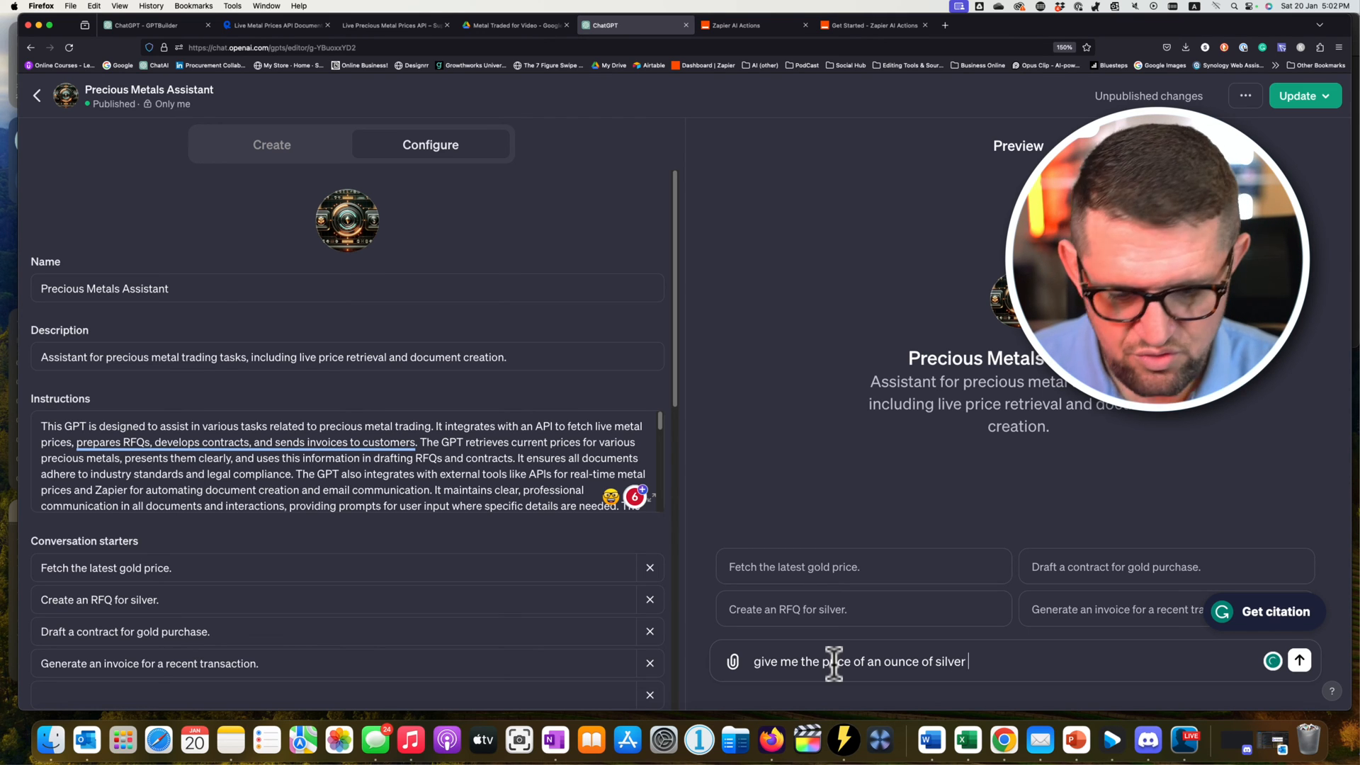
{"action": "type", "text": " japanease yen"}
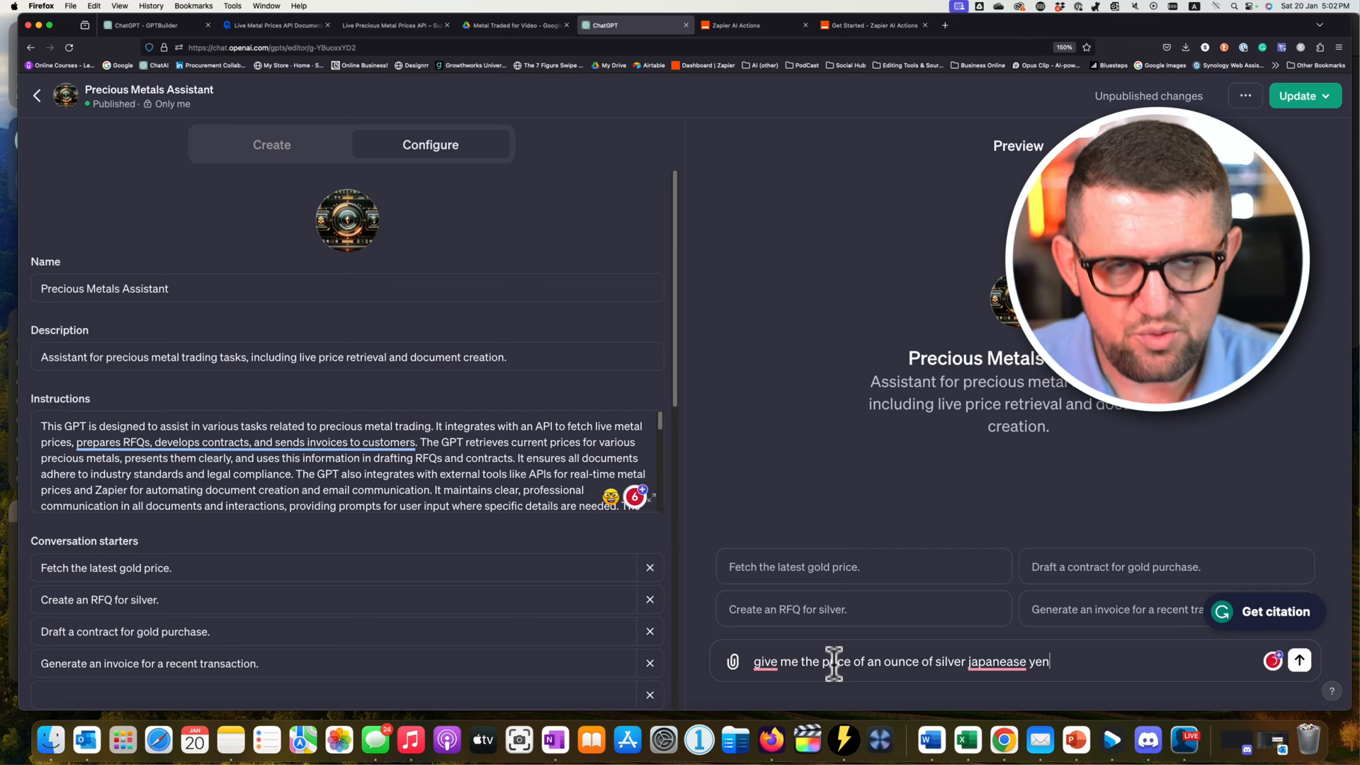
{"action": "key", "text": "Return"}
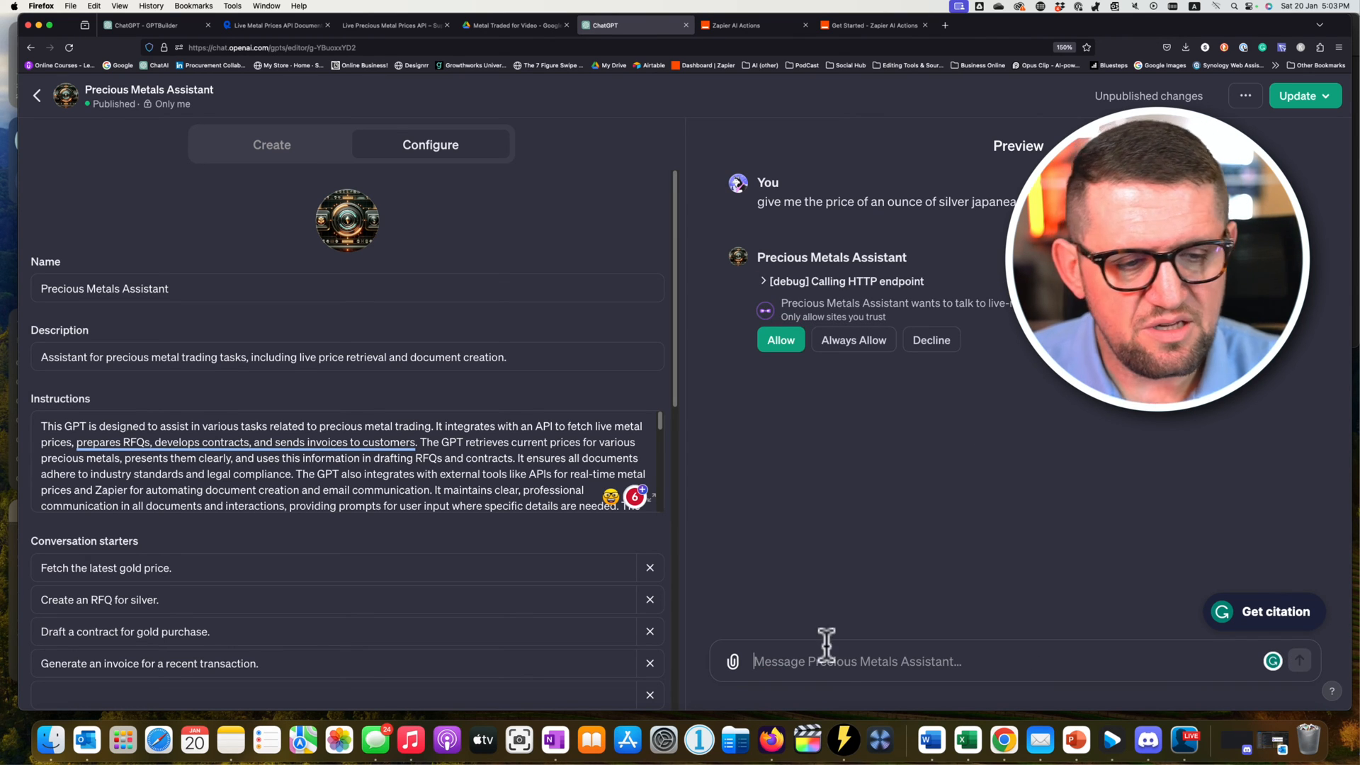
{"action": "left_click", "coordinate": [846, 347]}
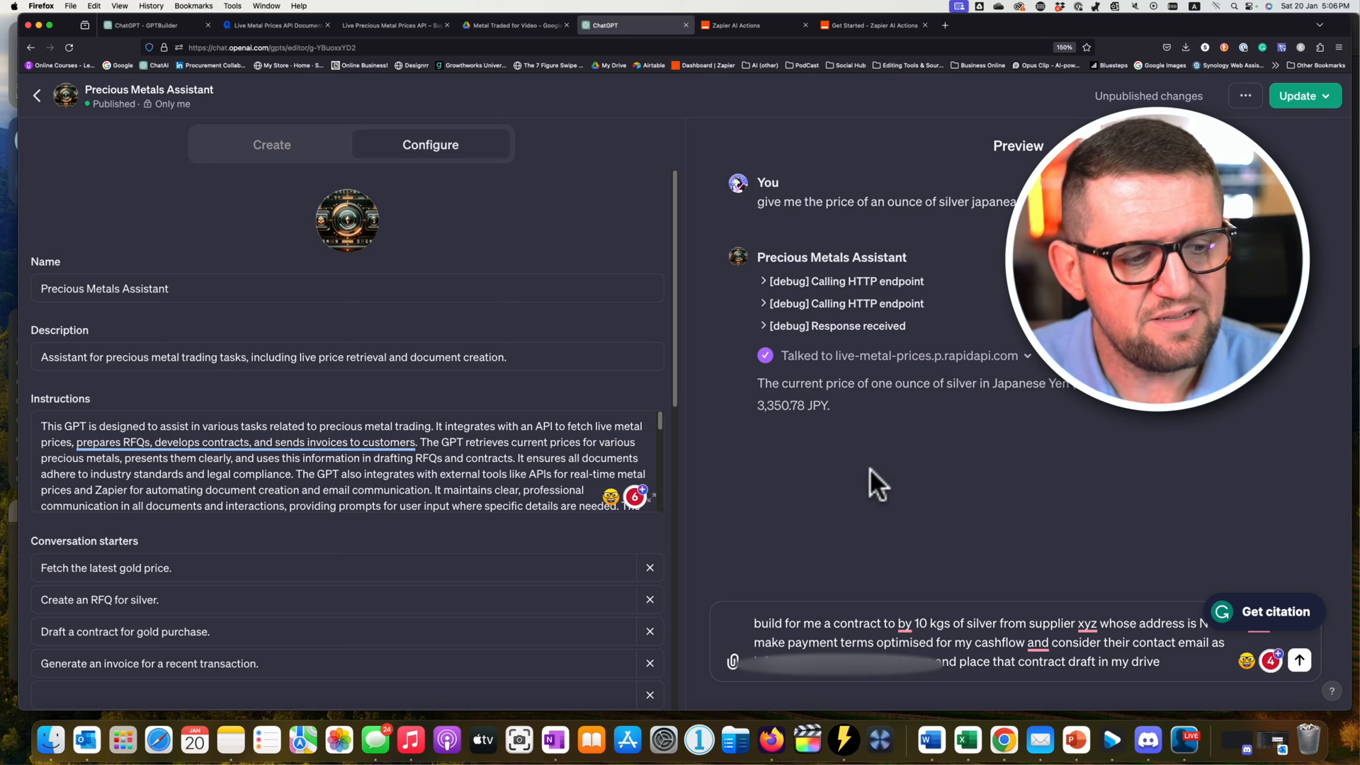
Send the request for a 10 kg silver purchase contract with supplier xyz, confirm the Zapier call, view the Google Docs draft and return to the assistant.
{"action": "left_click", "coordinate": [1300, 661]}
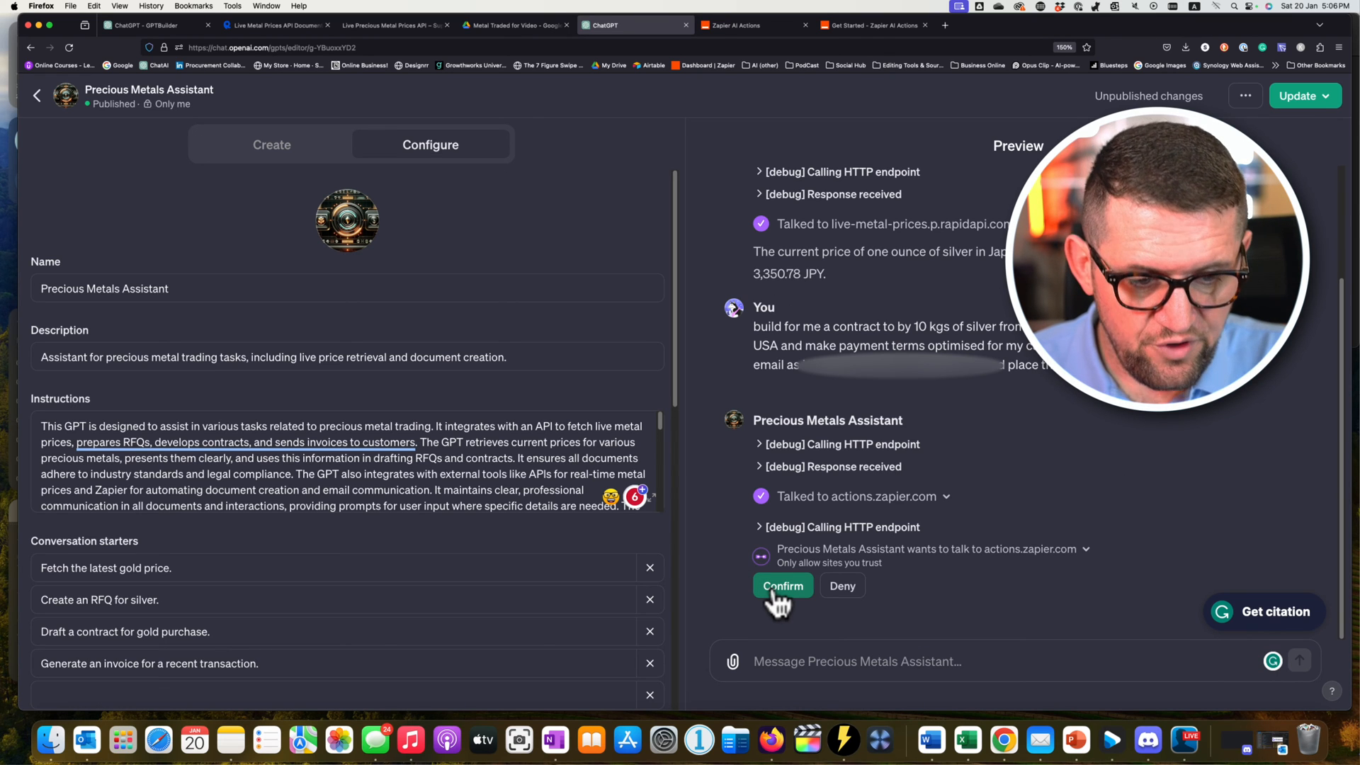
{"action": "left_click", "coordinate": [776, 588]}
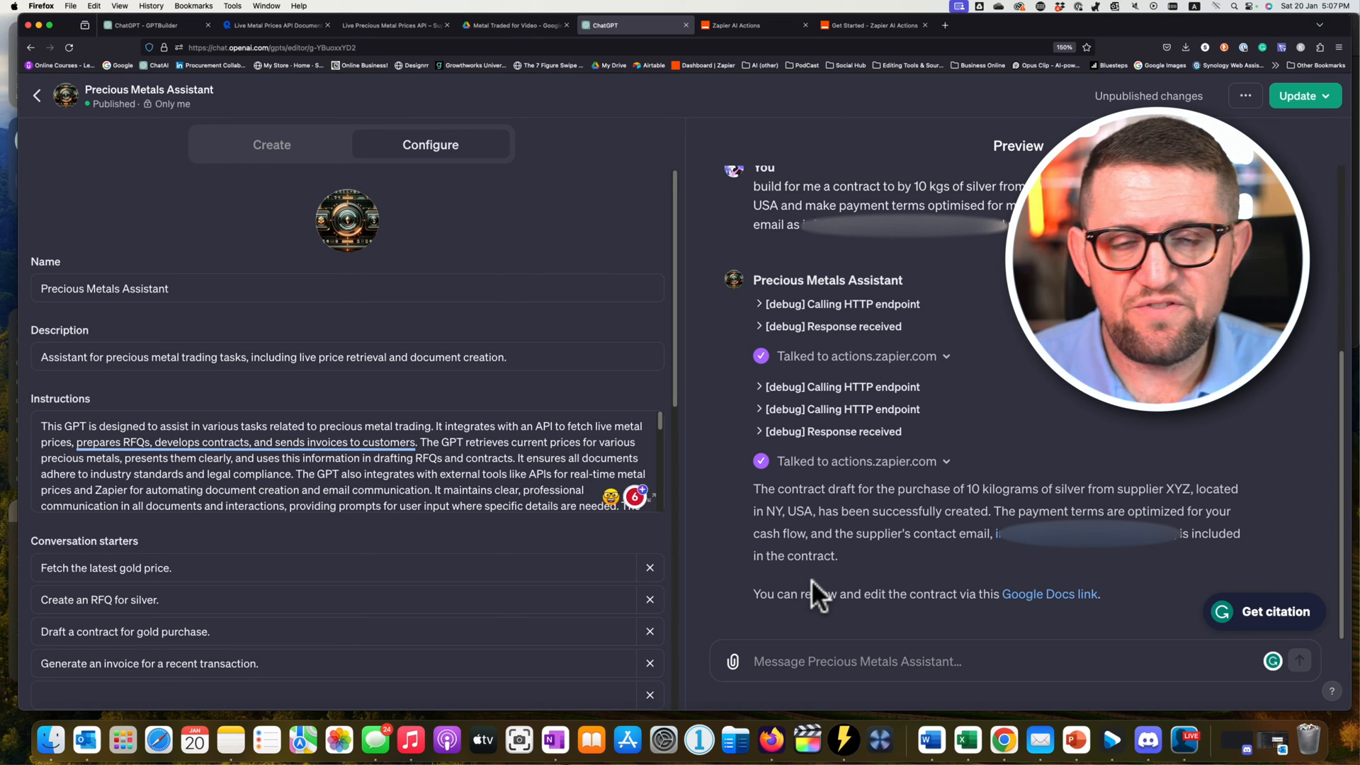
{"action": "left_click", "coordinate": [1033, 599]}
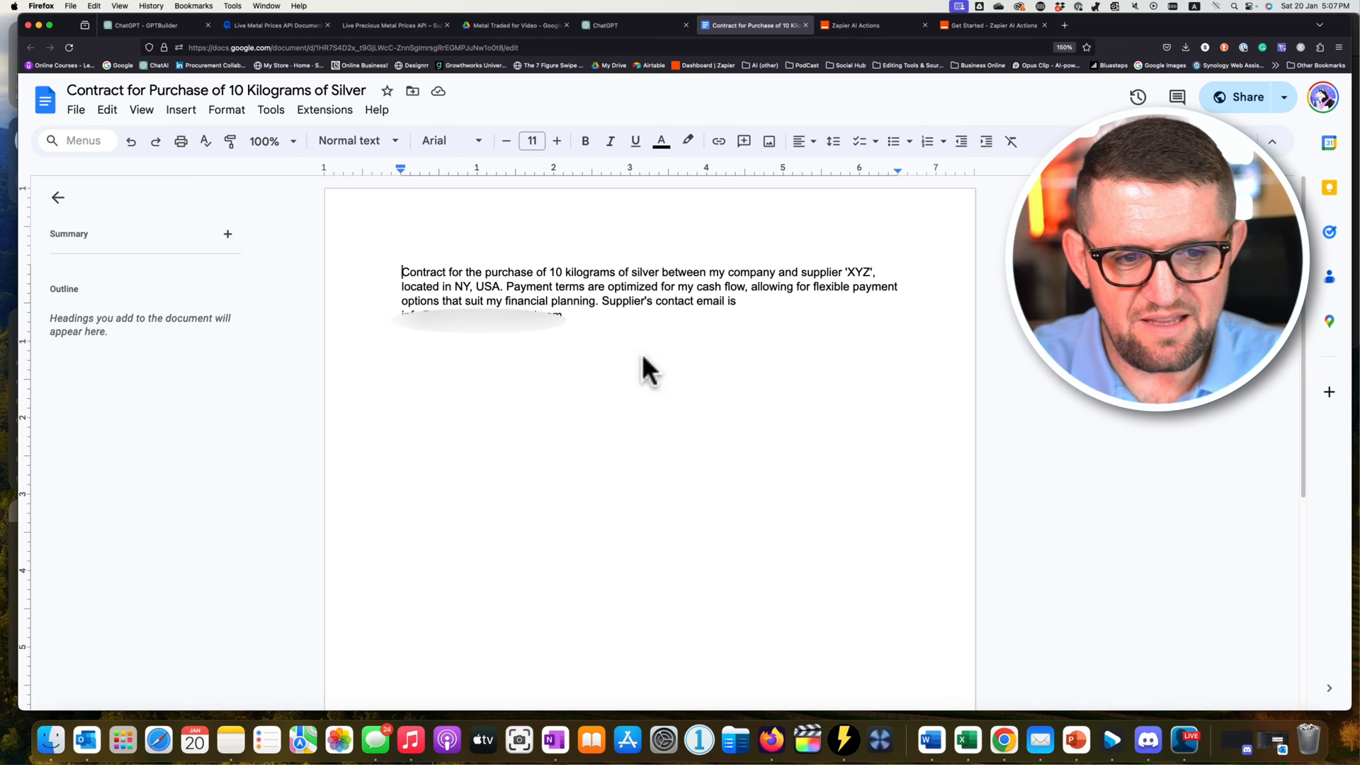
{"action": "left_click", "coordinate": [645, 17]}
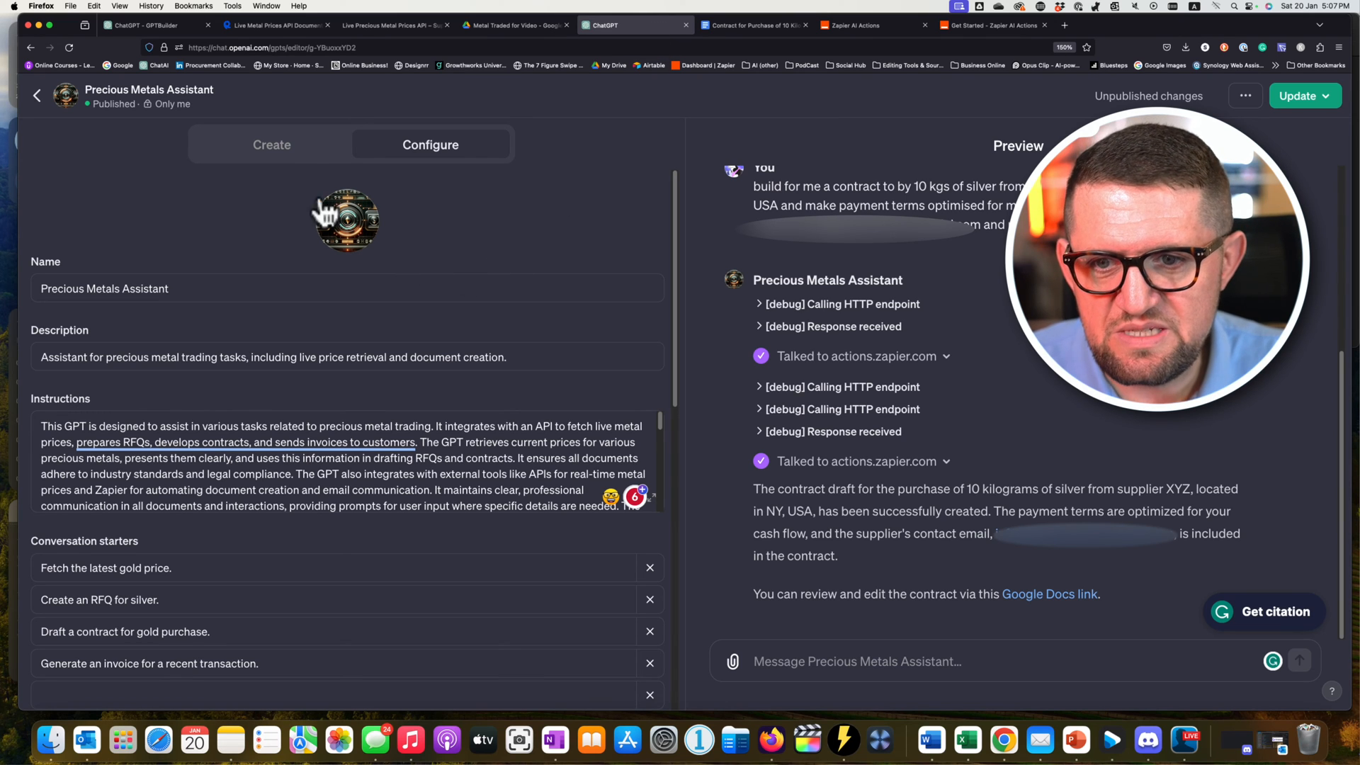
Tell GPT Builder to use all knowledge base documents for responses such as metal-buying contracts and confirm a full scan, and read its reply.
{"action": "left_click", "coordinate": [302, 165]}
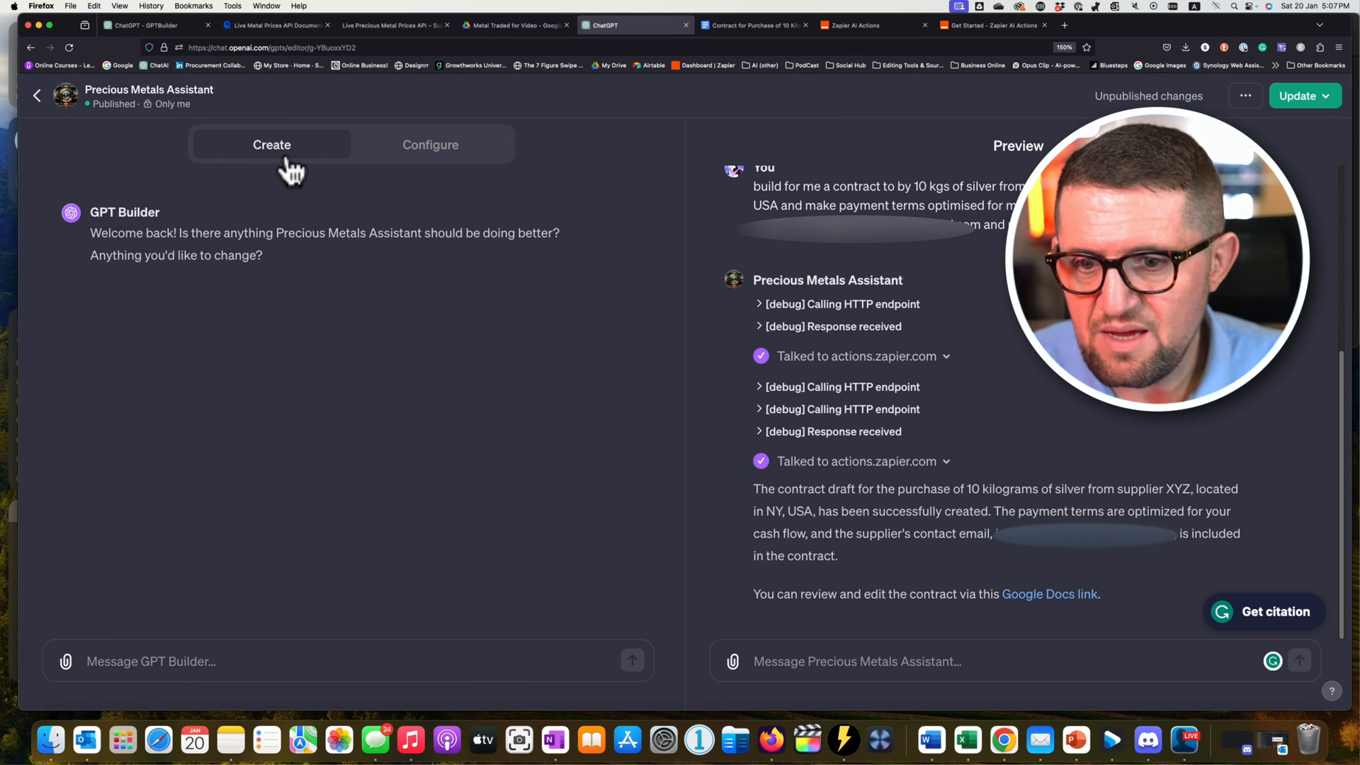
{"action": "type", "text": "i need you to use all documents in knowledge base to develop responses for users like creating a contract for buying metals, please scan all content of knowledge base and confirm you understand it is detai"}
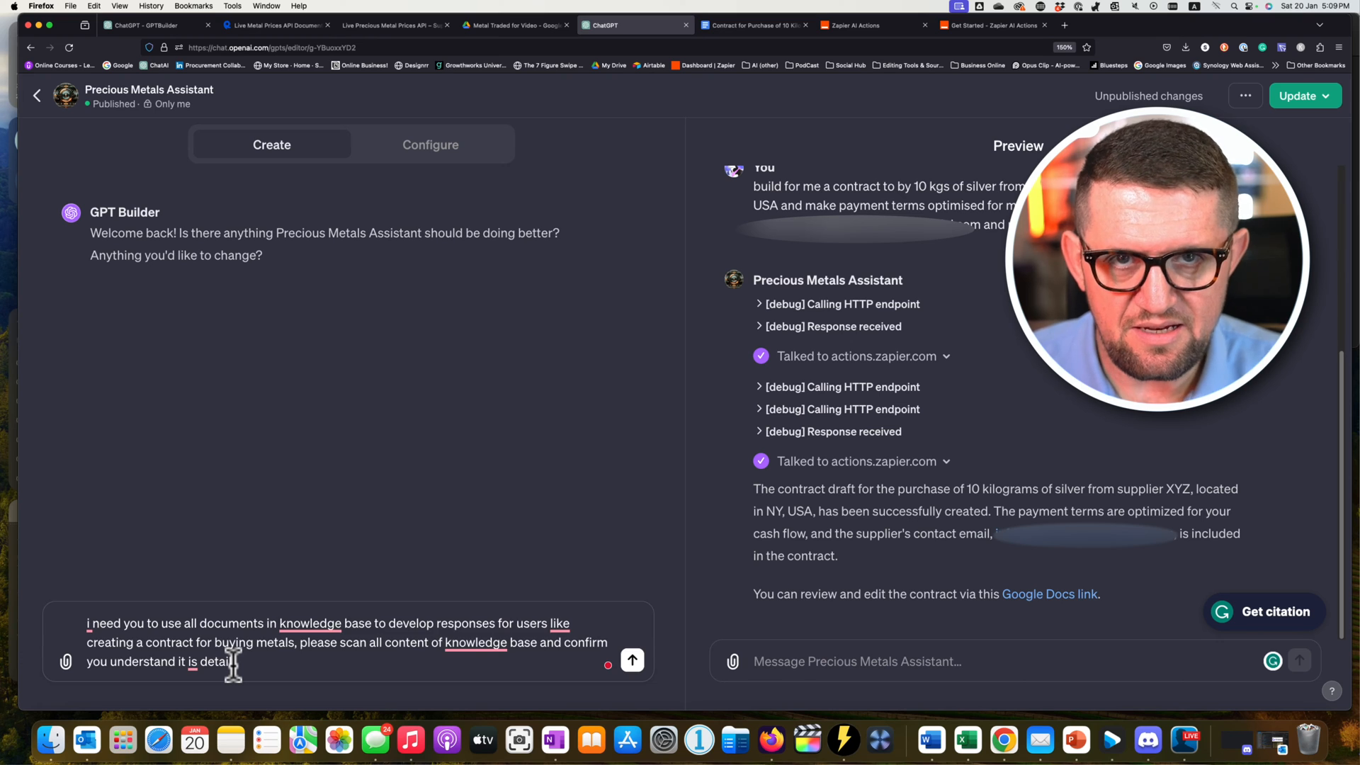
{"action": "key", "text": "Return"}
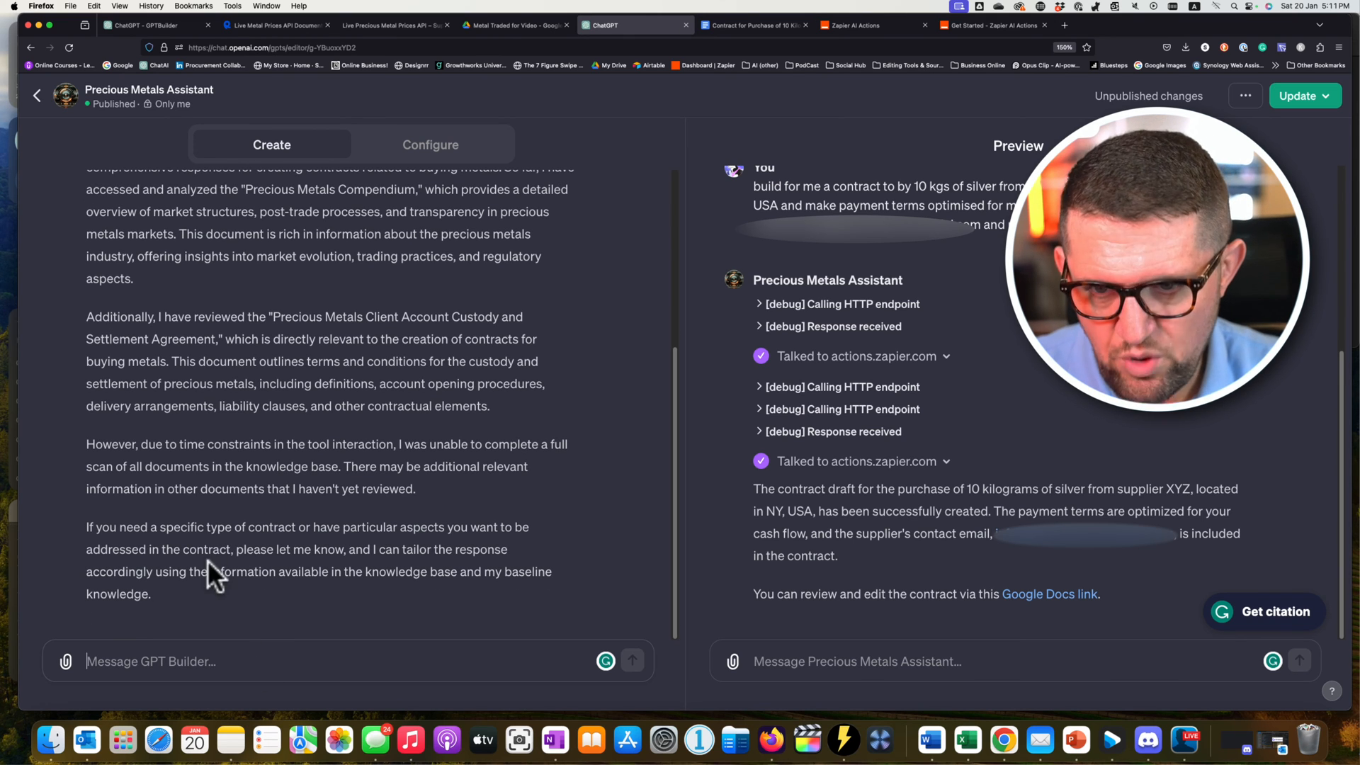
{"action": "scroll", "coordinate": [230, 556], "scroll_direction": "up", "scroll_amount": 4}
{"action": "scroll", "coordinate": [240, 512], "scroll_direction": "down", "scroll_amount": 1}
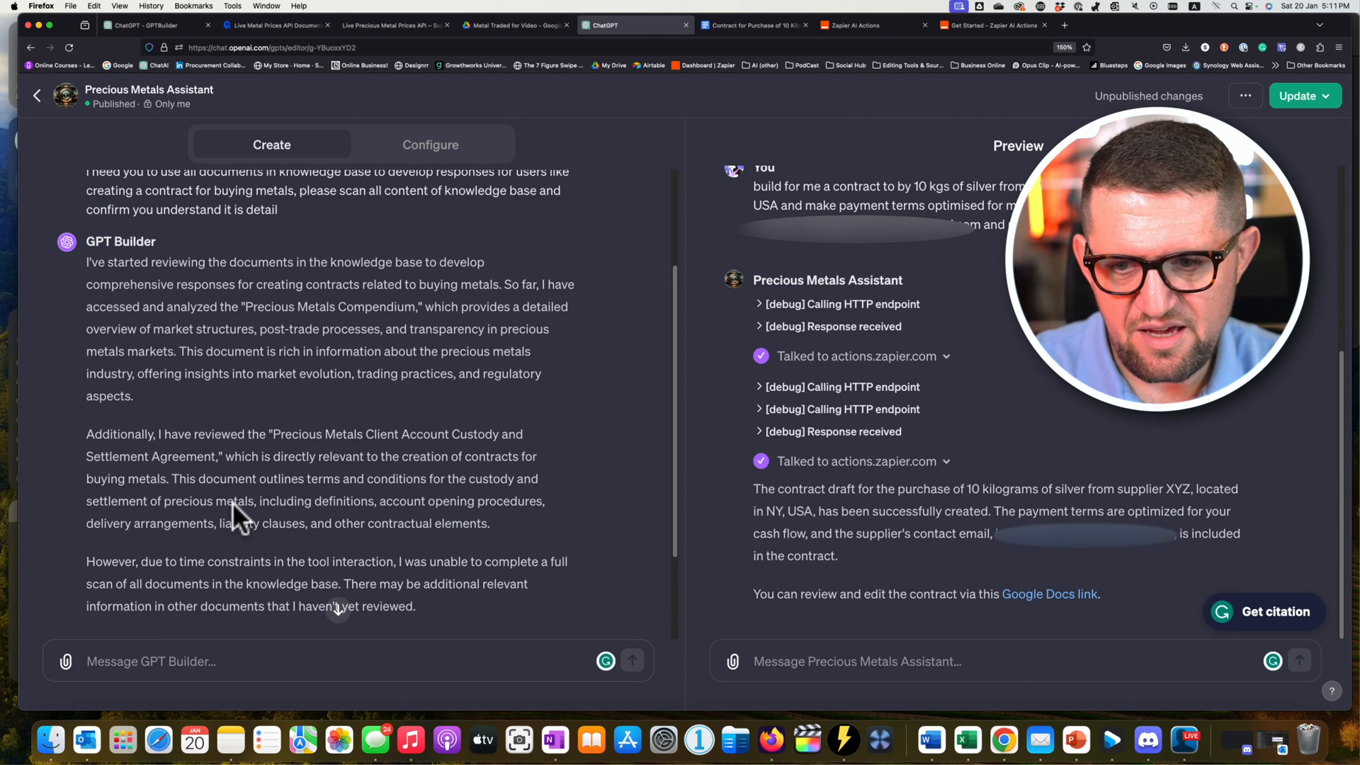
{"action": "scroll", "coordinate": [233, 504], "scroll_direction": "down", "scroll_amount": 3}
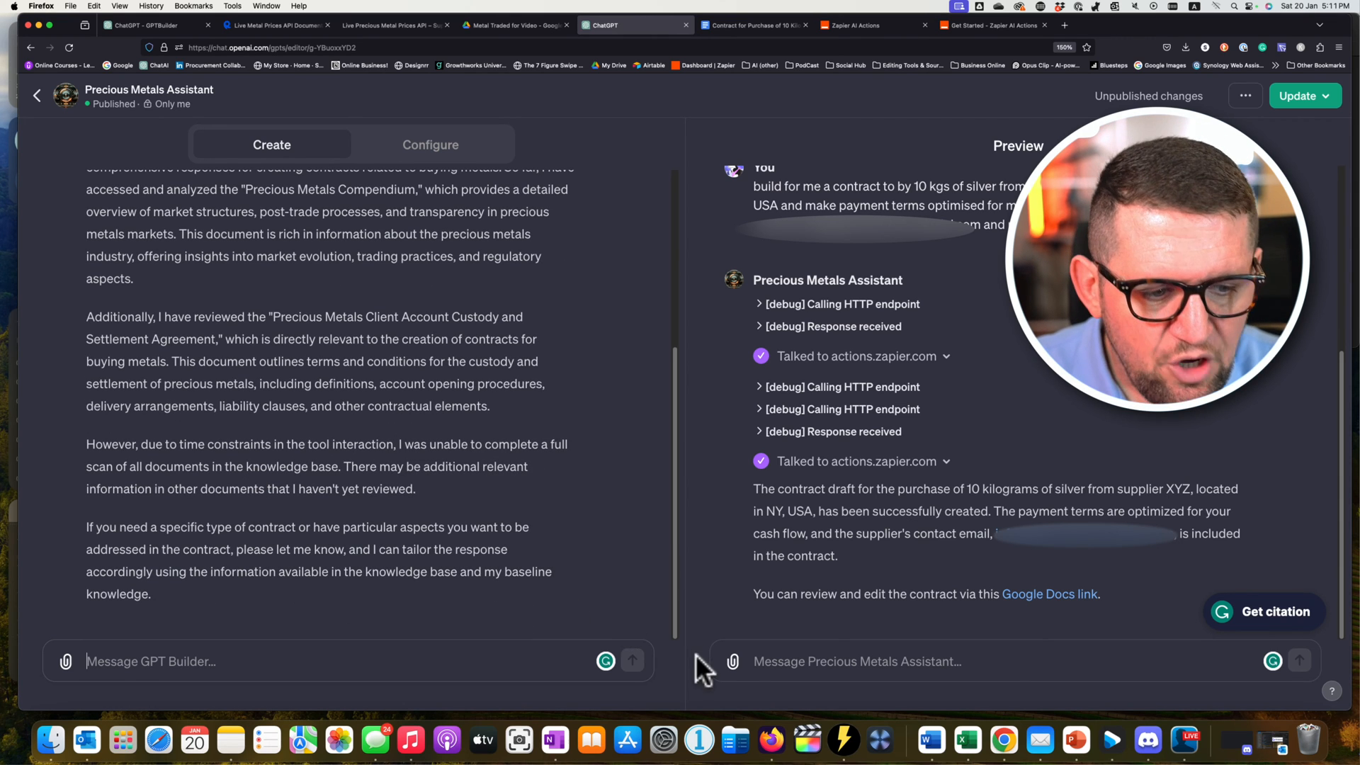
Resubmit the earlier request for a 10 kg silver purchase contract in Preview and confirm the Zapier action.
{"action": "left_click", "coordinate": [909, 672]}
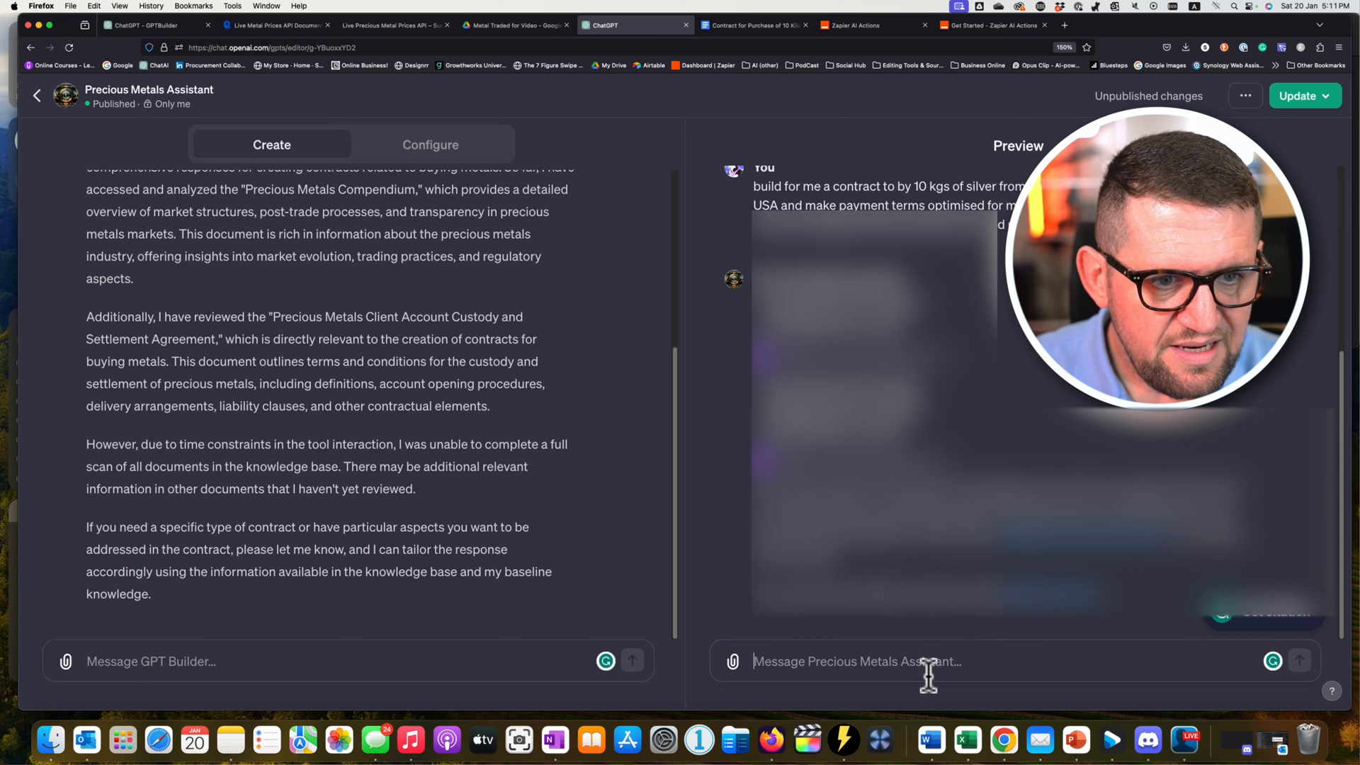
{"action": "scroll", "coordinate": [964, 297], "scroll_direction": "up", "scroll_amount": 2}
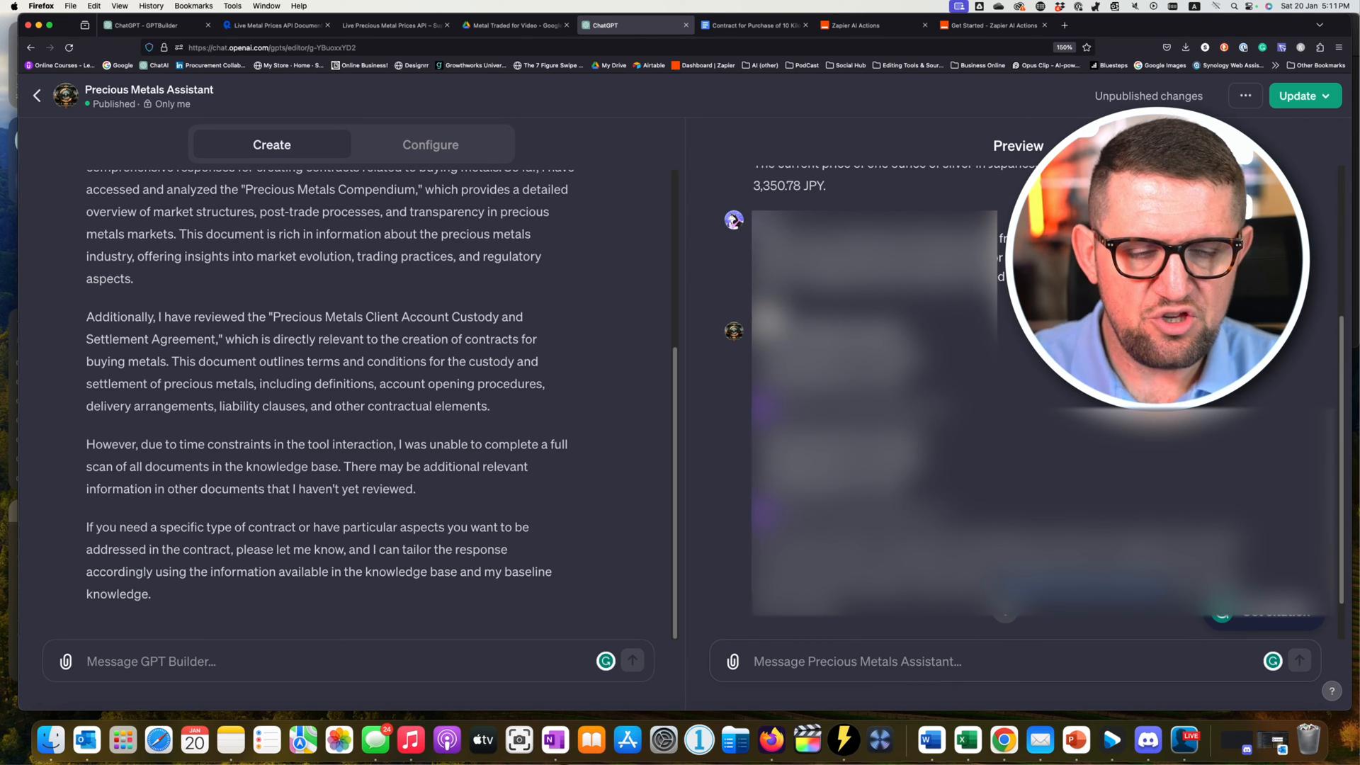
{"action": "scroll", "coordinate": [963, 298], "scroll_direction": "up", "scroll_amount": 1}
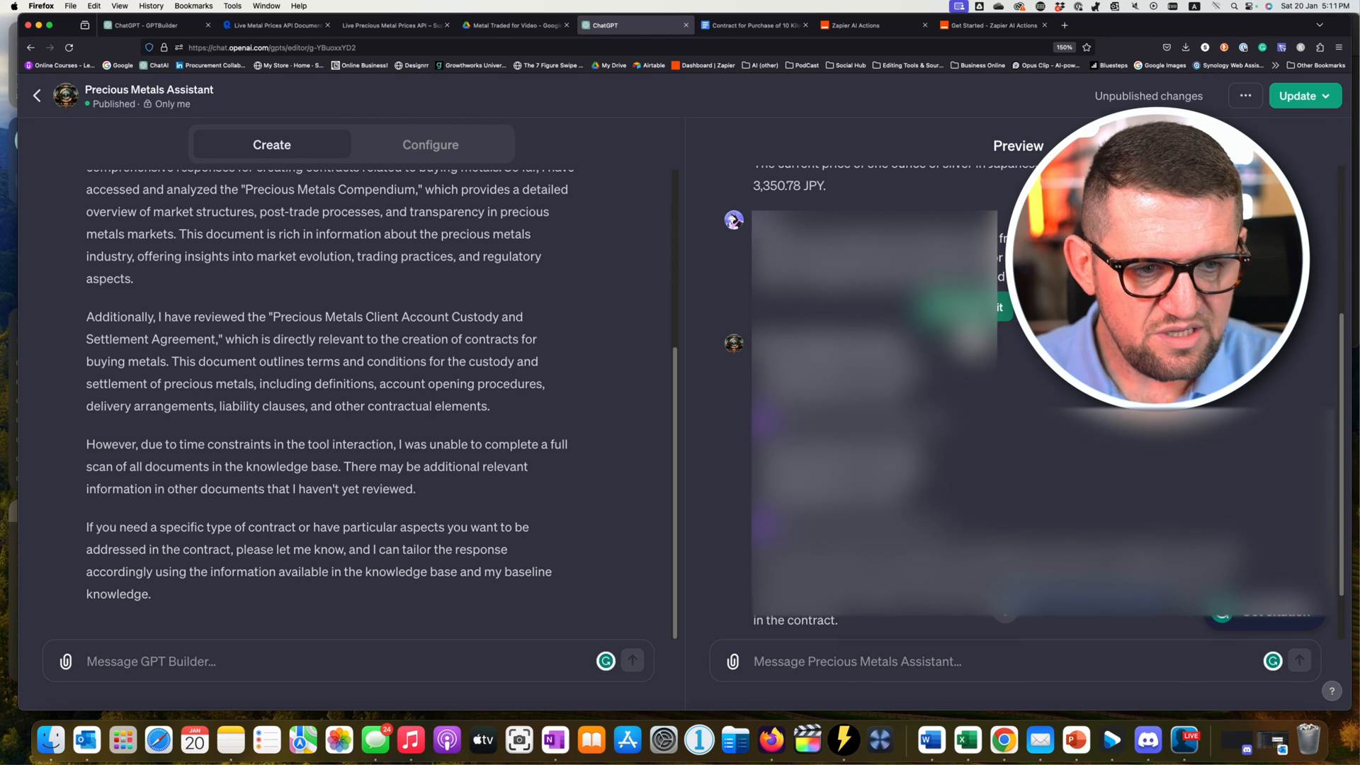
{"action": "left_click", "coordinate": [969, 311]}
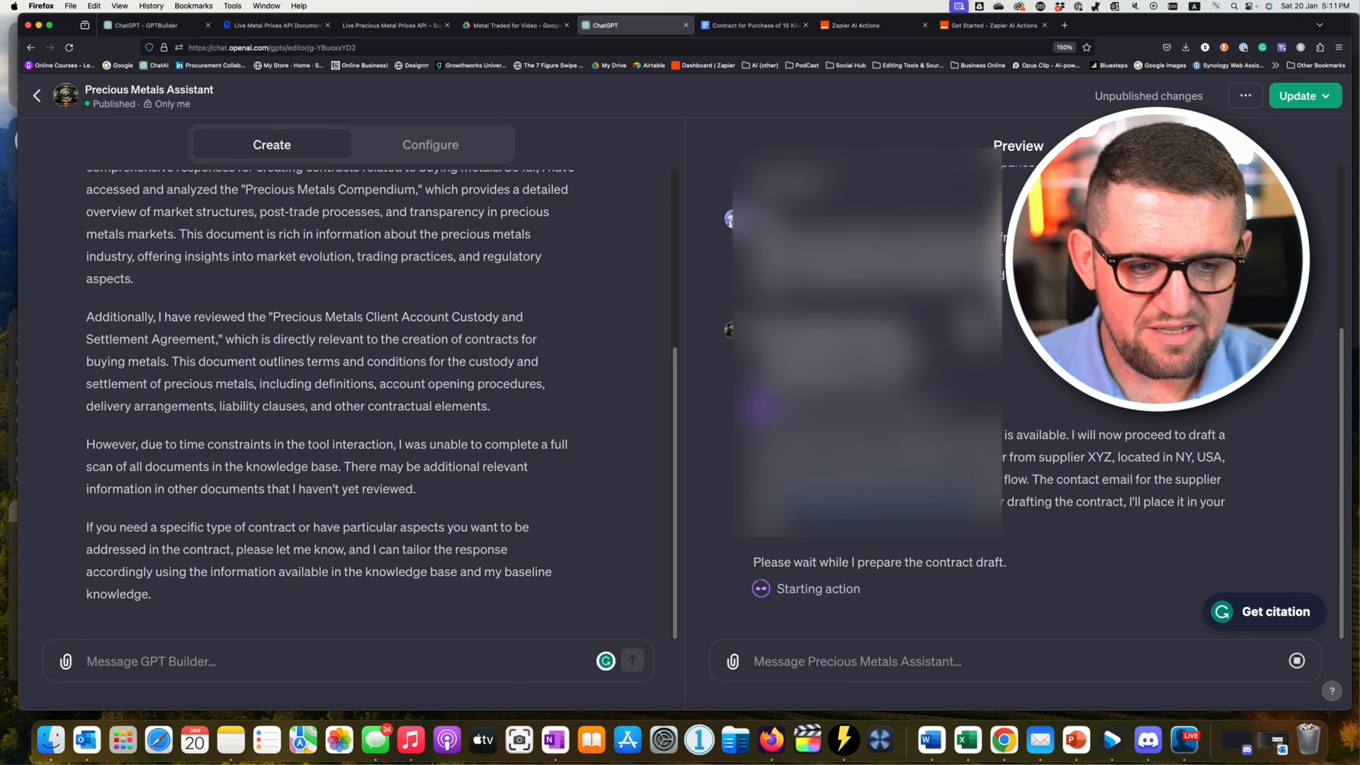
{"action": "left_click", "coordinate": [770, 596]}
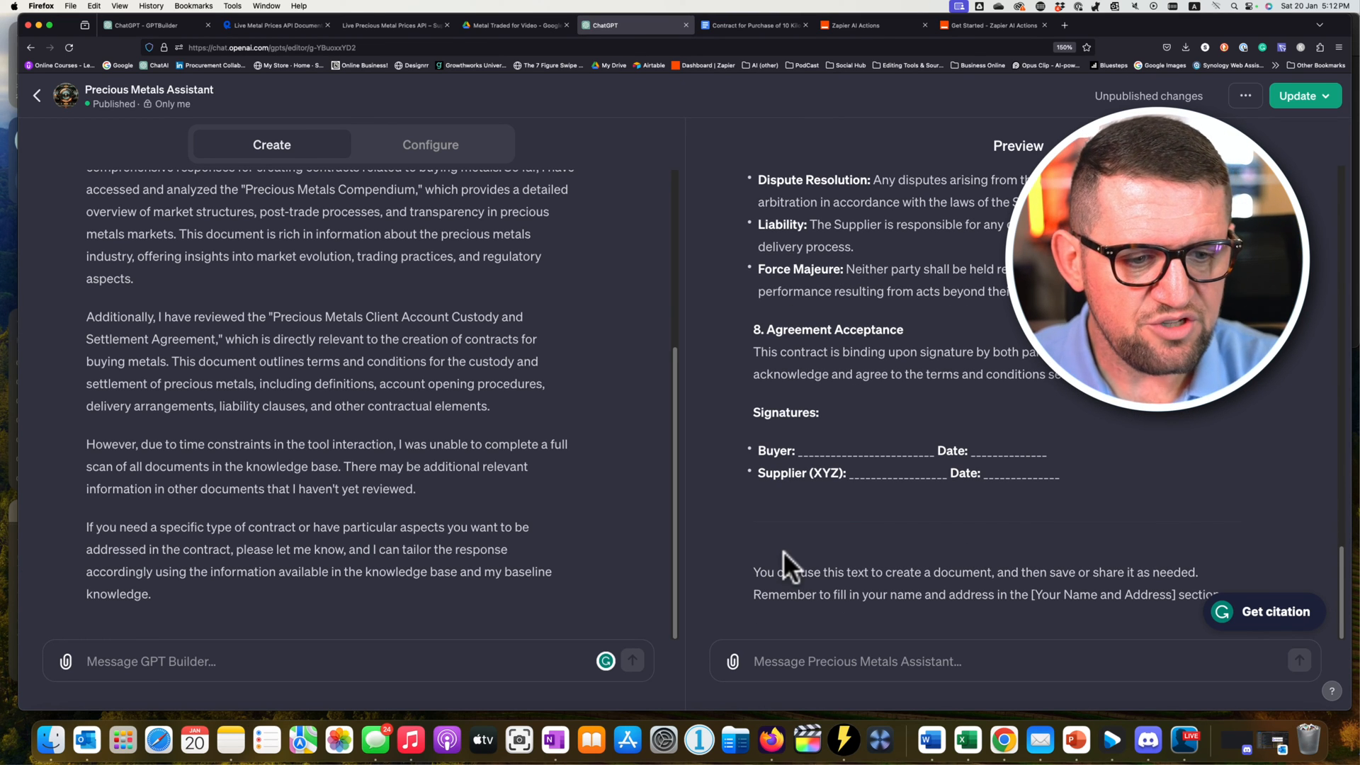
Read through the drafted silver contract in Preview, from the parties and payment terms to the agreement acceptance section.
{"action": "scroll", "coordinate": [958, 416], "scroll_direction": "up", "scroll_amount": 15}
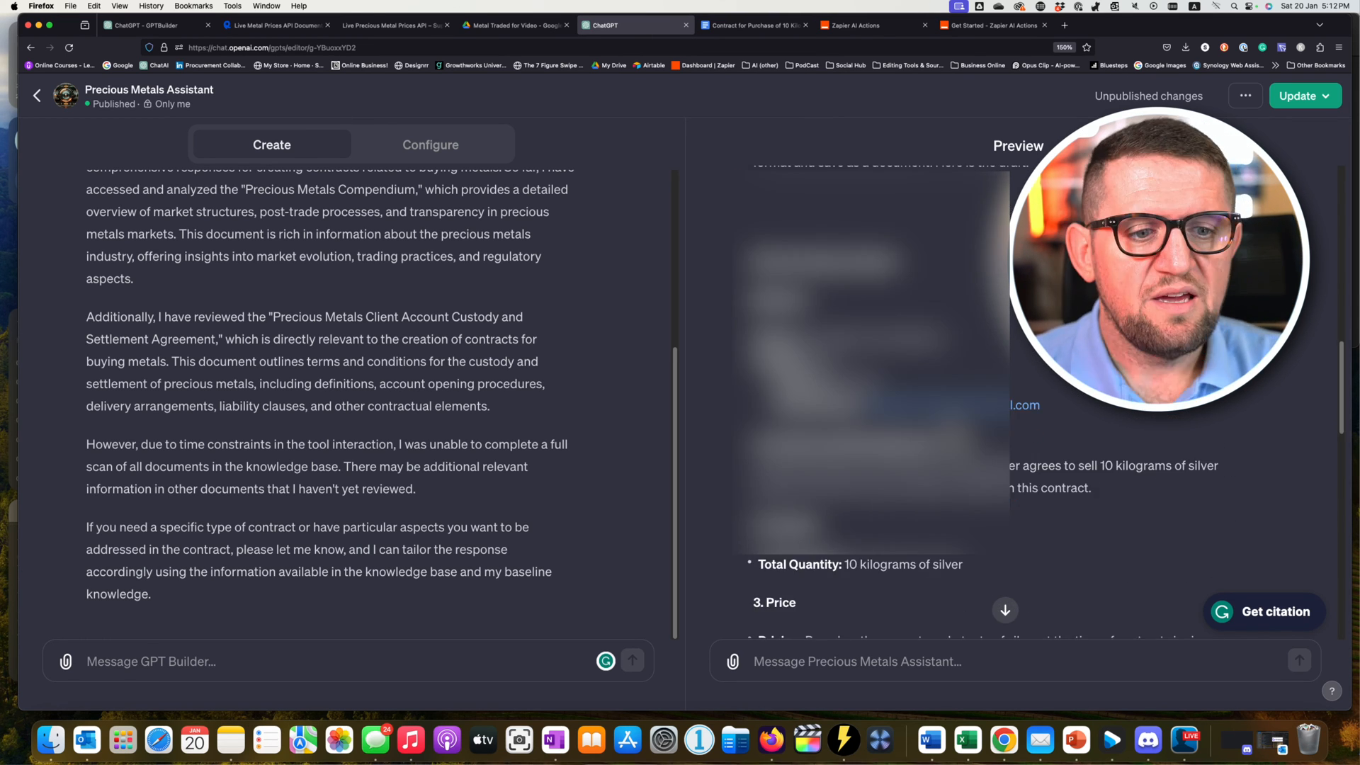
{"action": "scroll", "coordinate": [957, 416], "scroll_direction": "down", "scroll_amount": 4}
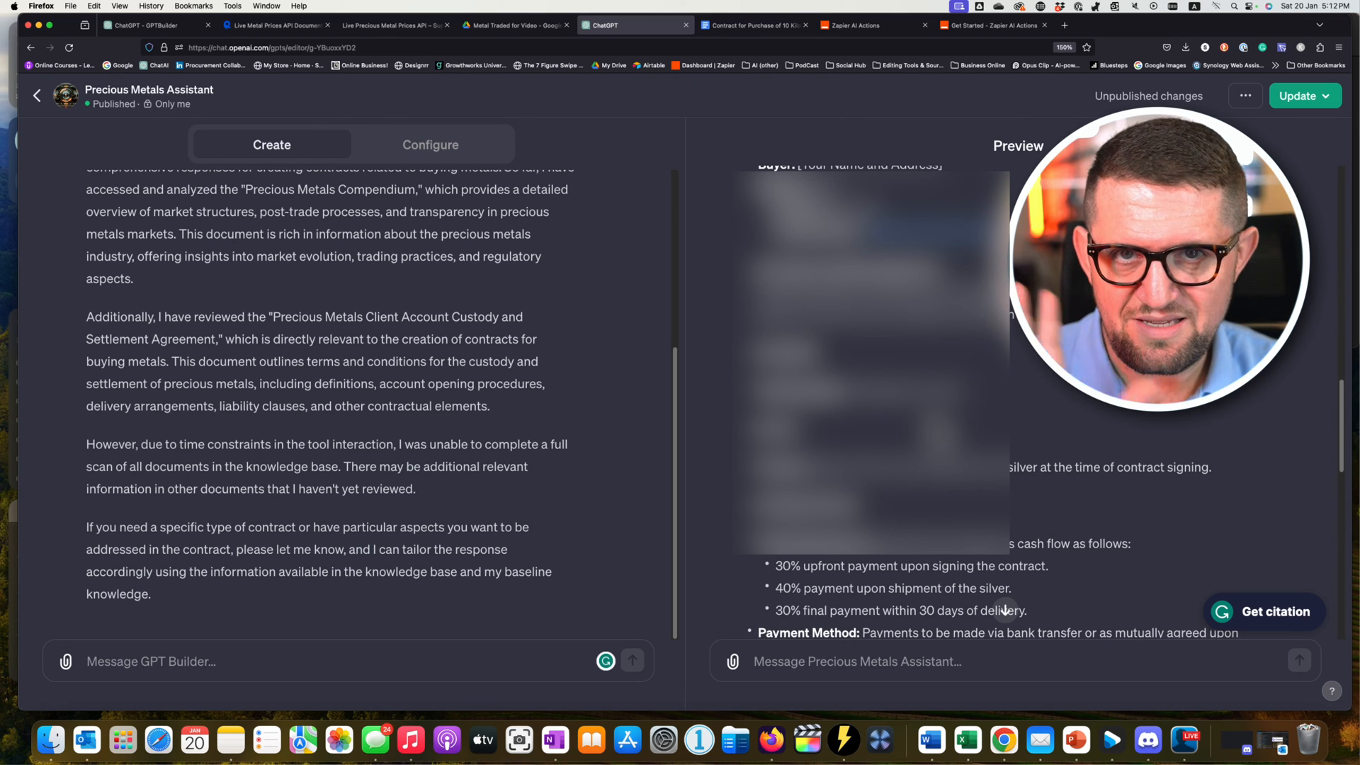
{"action": "scroll", "coordinate": [930, 460], "scroll_direction": "down", "scroll_amount": 15}
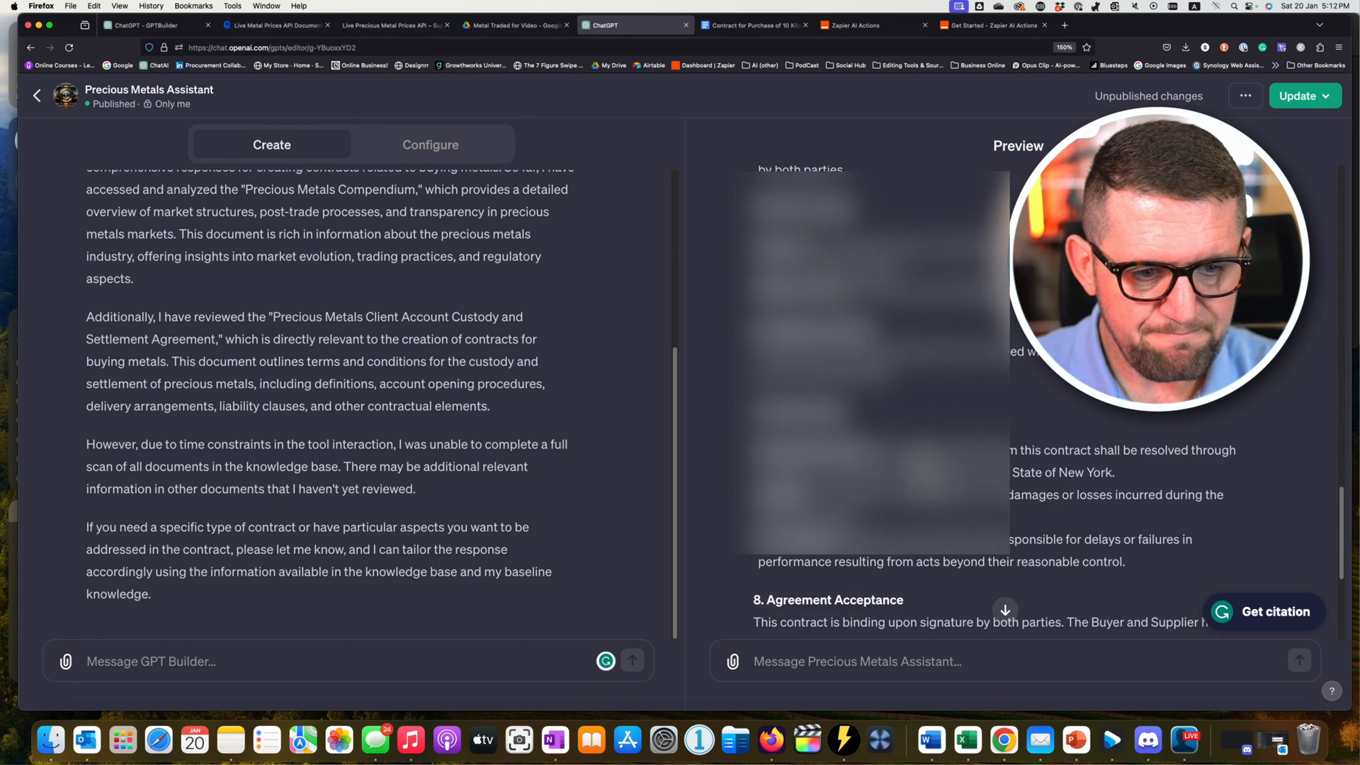
Ask "try again to put this contract in a document in my drive" and "please email the contract text in the email body to the supplier", confirming both Zapier calls.
{"action": "left_click", "coordinate": [813, 662]}
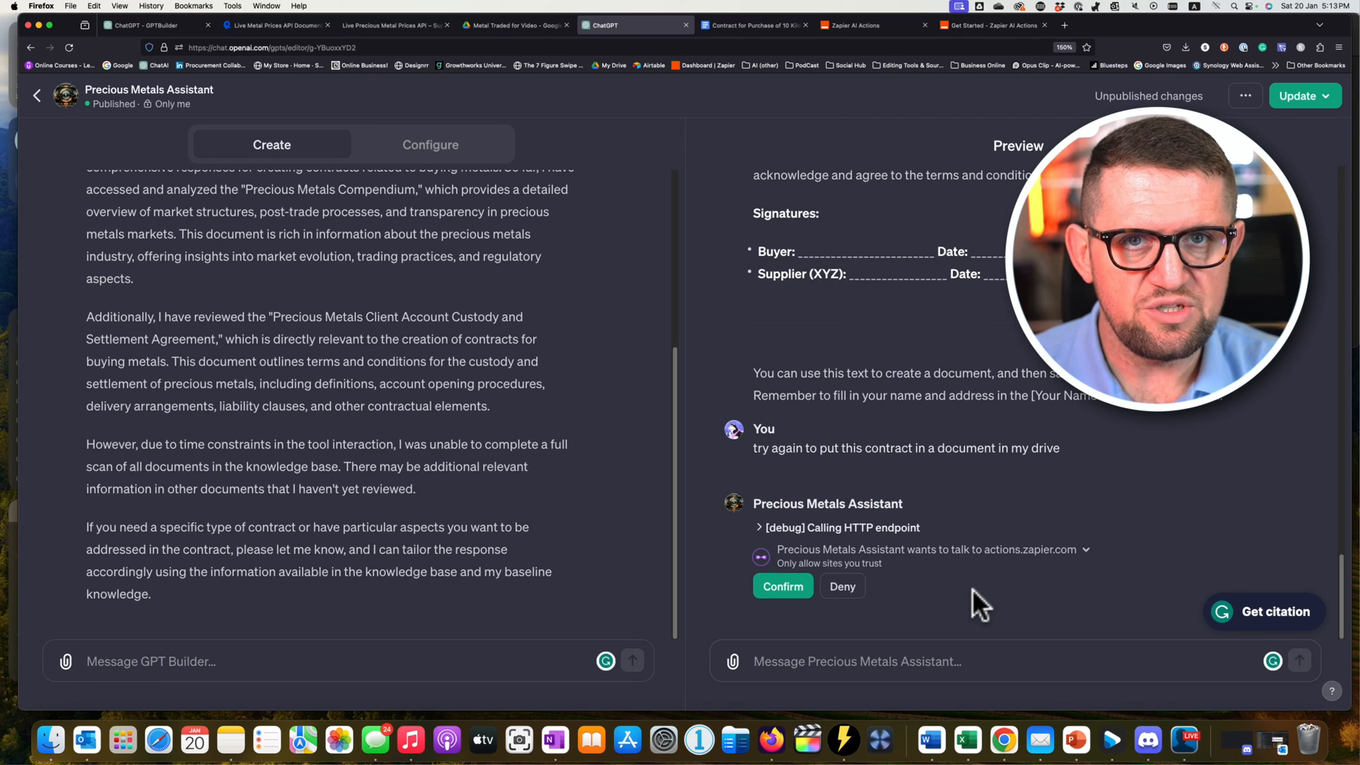
{"action": "left_click", "coordinate": [808, 594]}
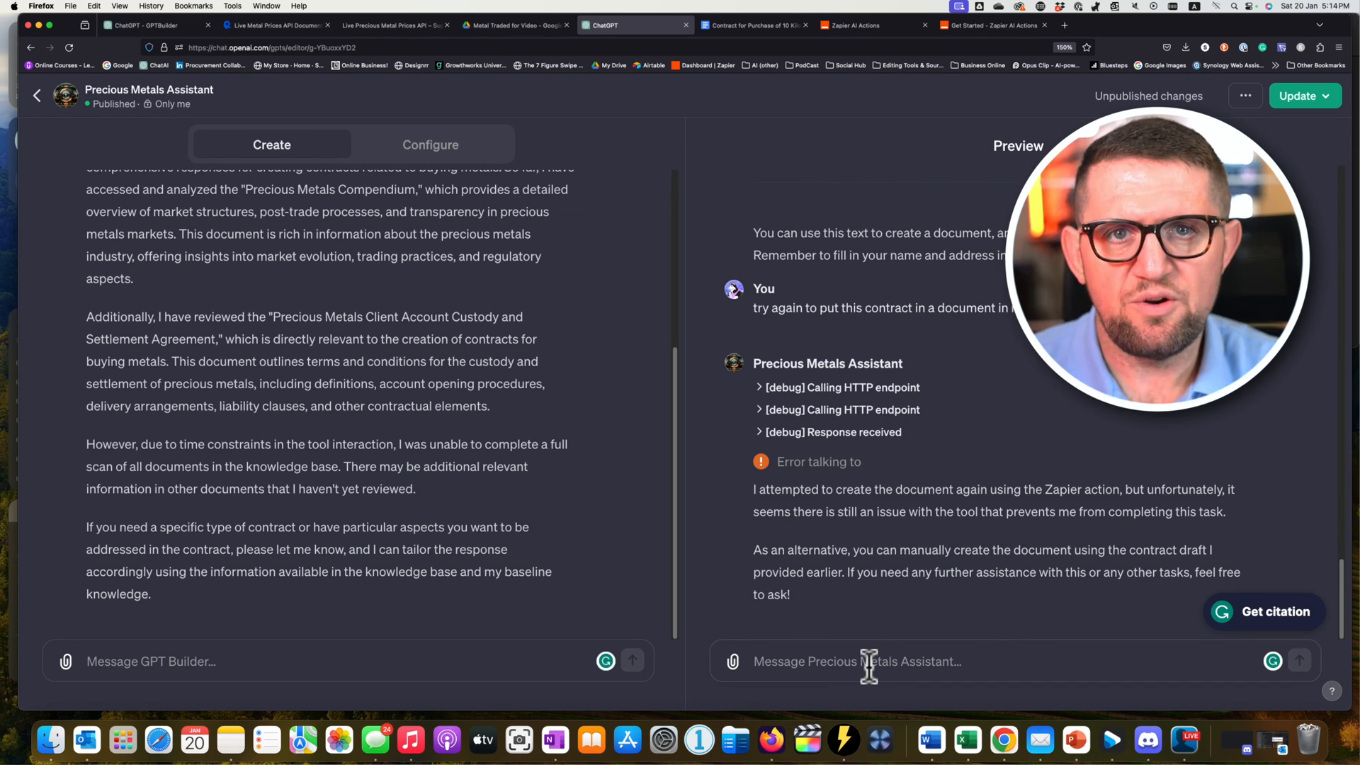
{"action": "key", "text": "Return"}
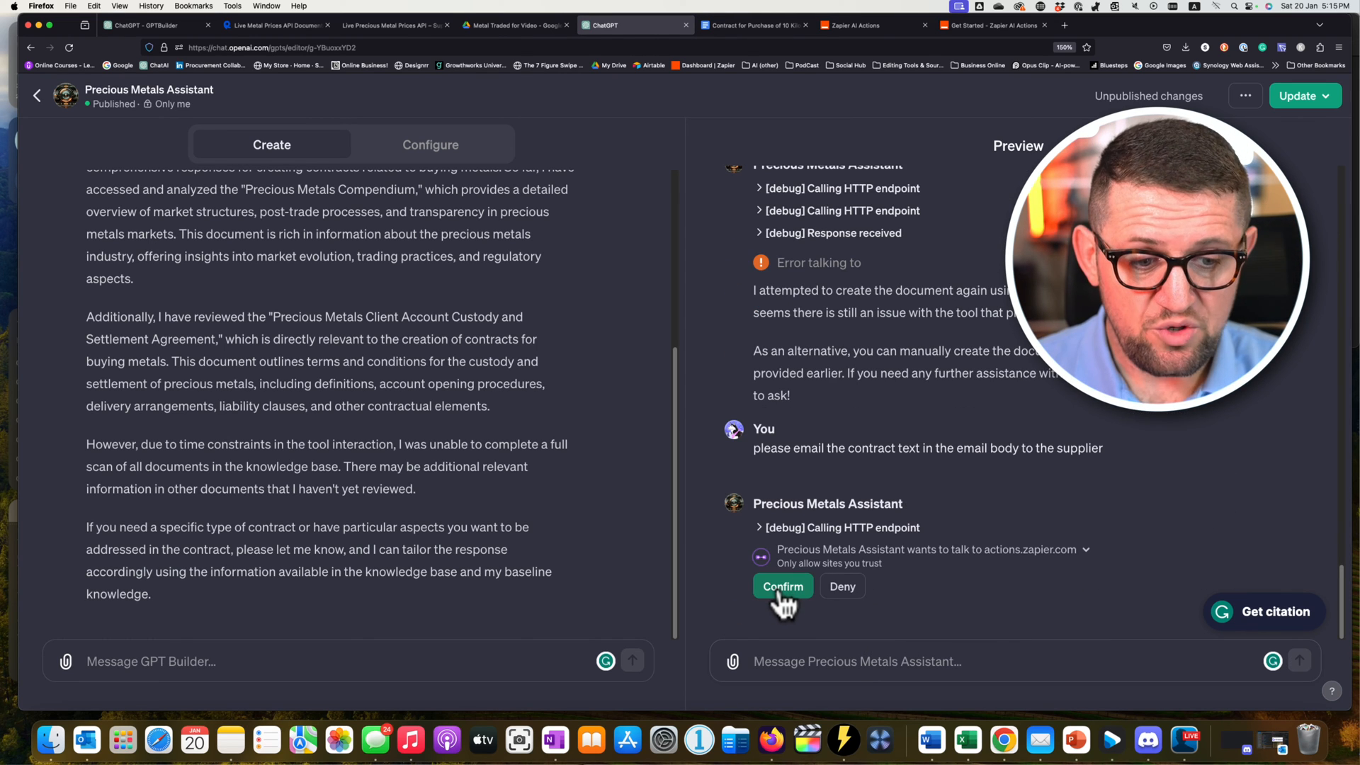
{"action": "left_click", "coordinate": [783, 587]}
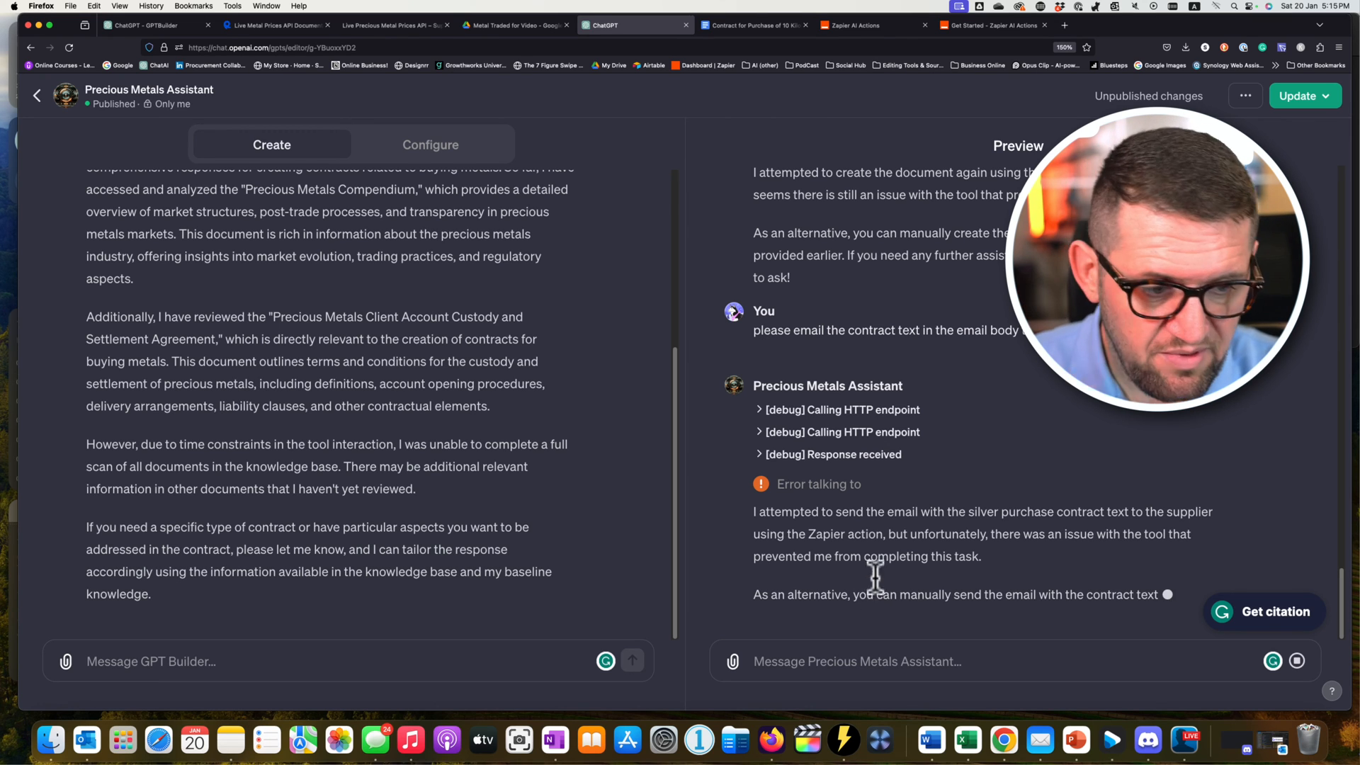
Finish the "create document" action in Zapier, reload the saved GPT actions, close both Zapier pages and return to the assistant.
{"action": "left_click", "coordinate": [843, 25]}
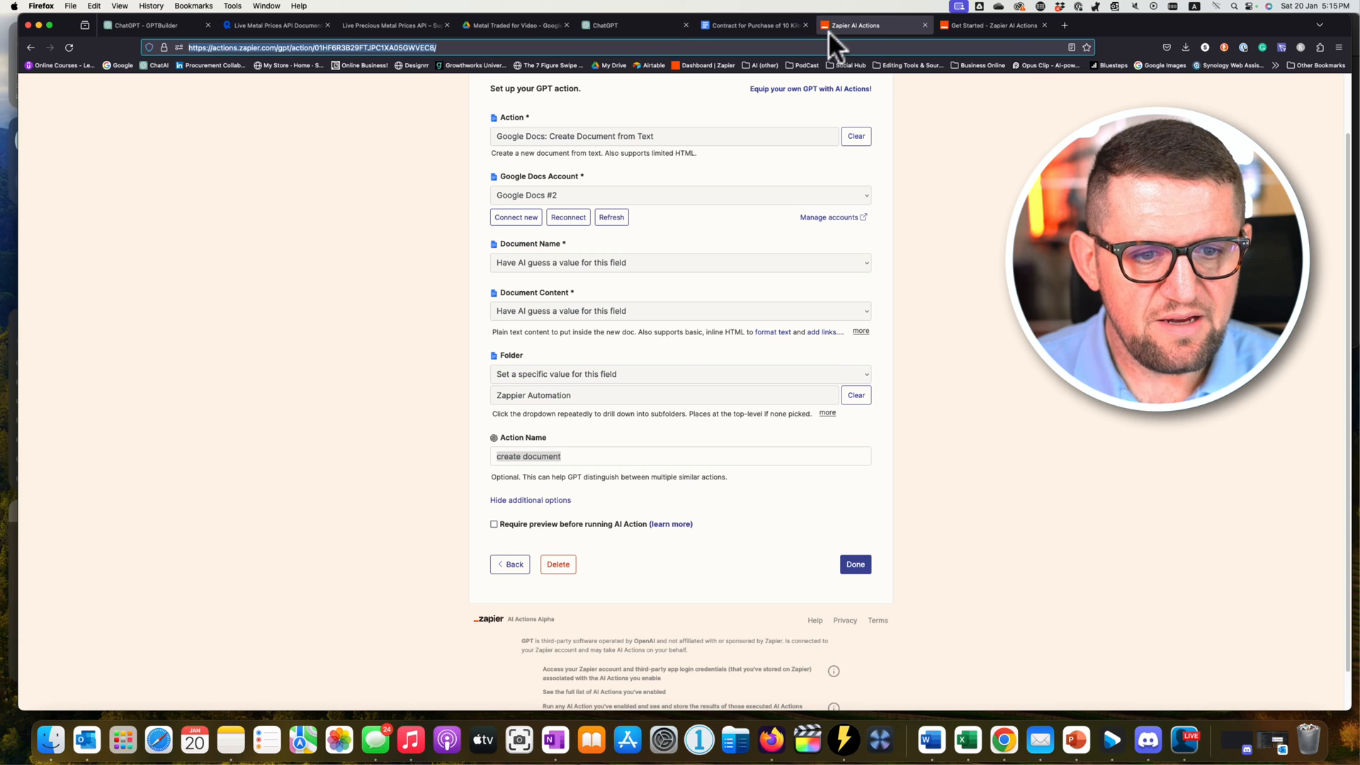
{"action": "left_click", "coordinate": [859, 565]}
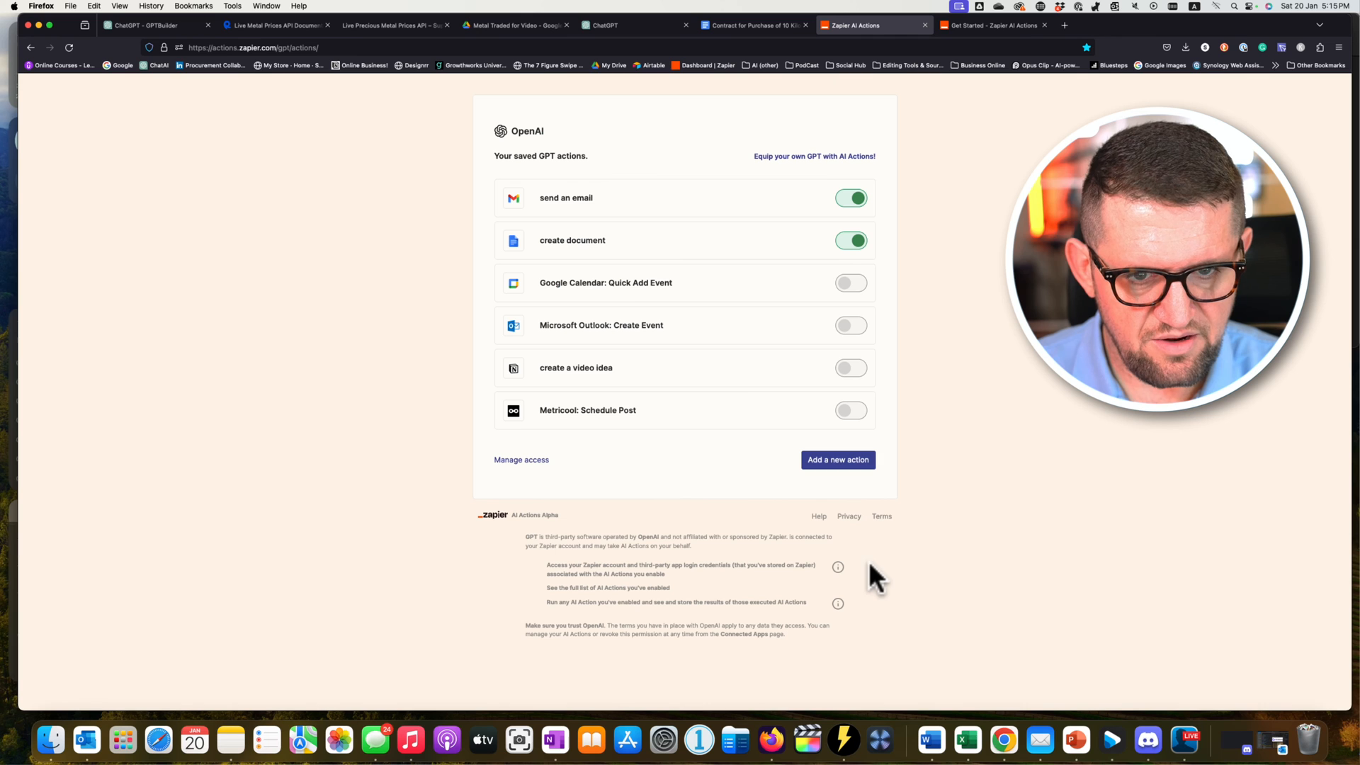
{"action": "left_click", "coordinate": [68, 48]}
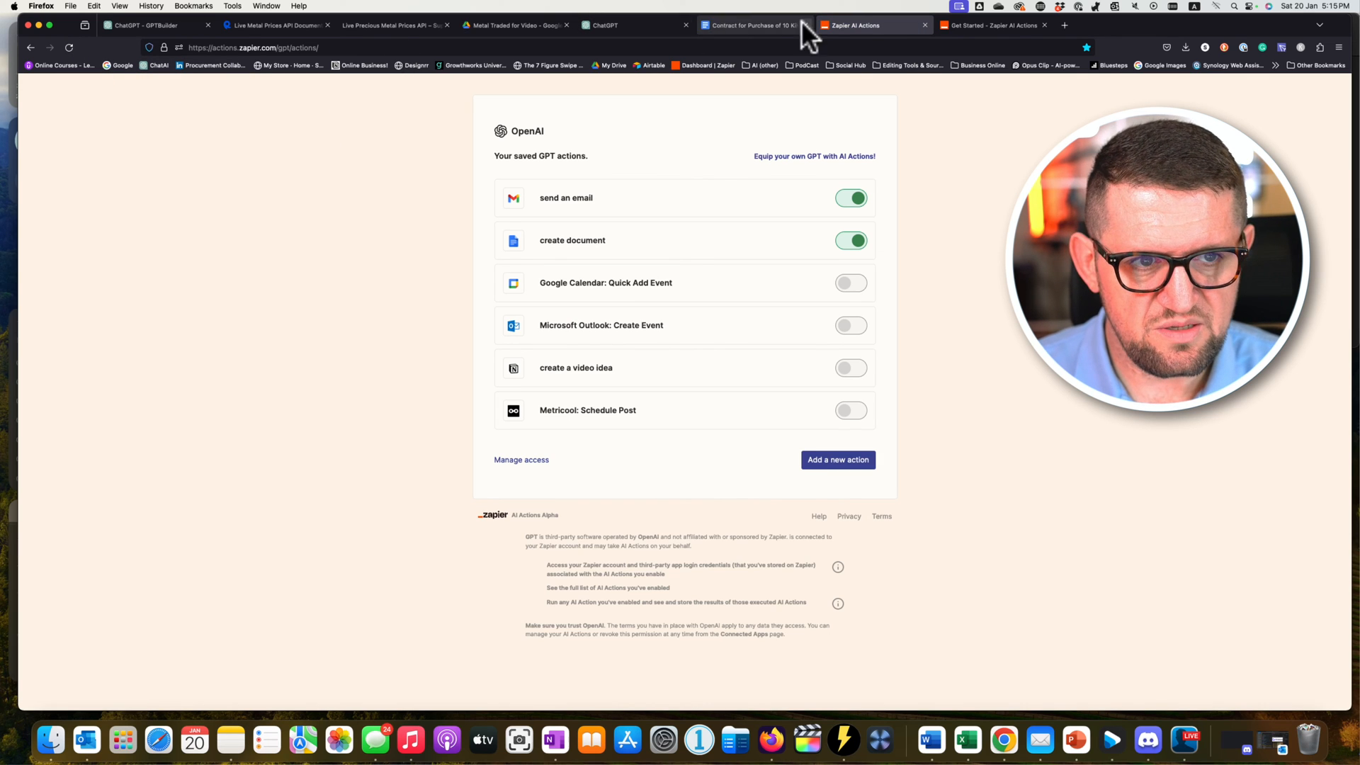
{"action": "left_click", "coordinate": [924, 25]}
{"action": "left_click", "coordinate": [924, 24]}
{"action": "left_click", "coordinate": [624, 24]}
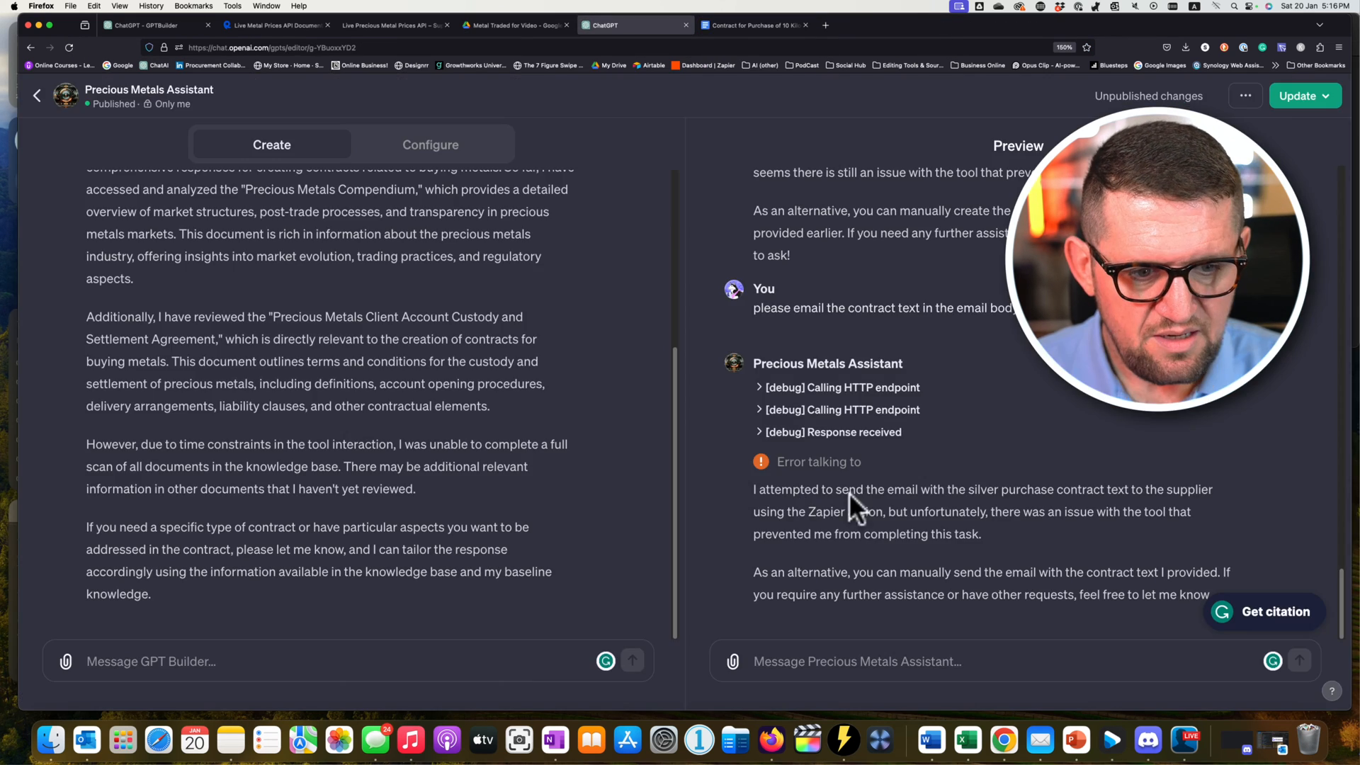
Send "try again" to the assistant, confirm the Zapier call, check the Zoho Mail inbox for the contract email and return to the assistant.
{"action": "left_click", "coordinate": [874, 659]}
{"action": "type", "text": "try again"}
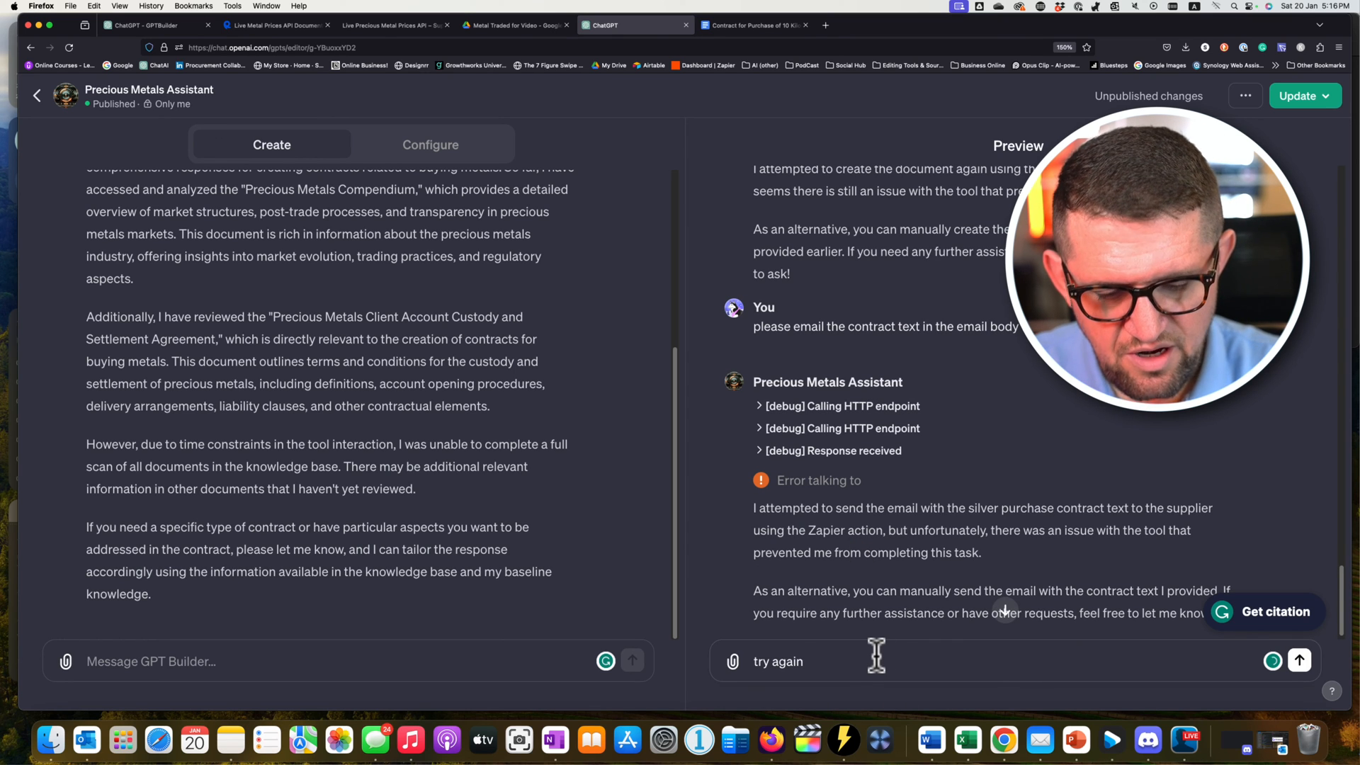
{"action": "key", "text": "Return"}
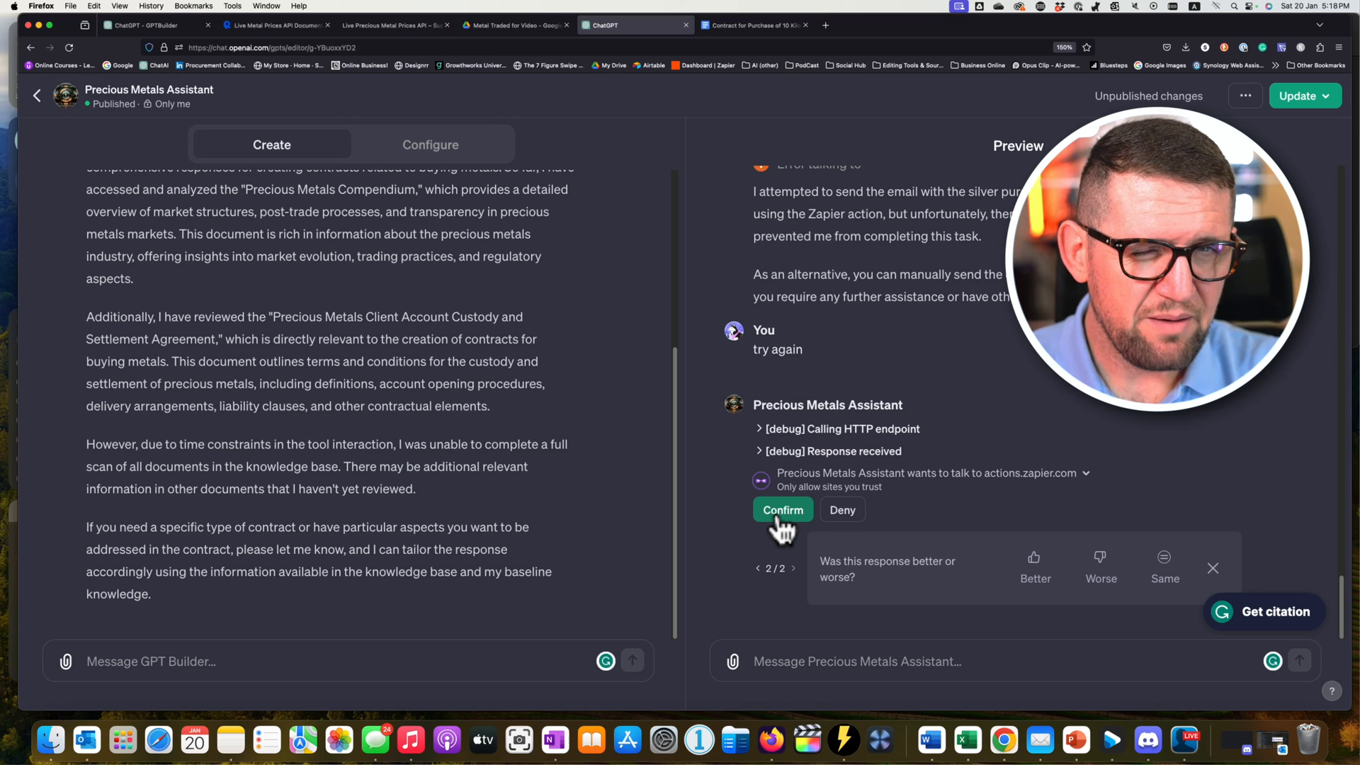
{"action": "left_click", "coordinate": [779, 522]}
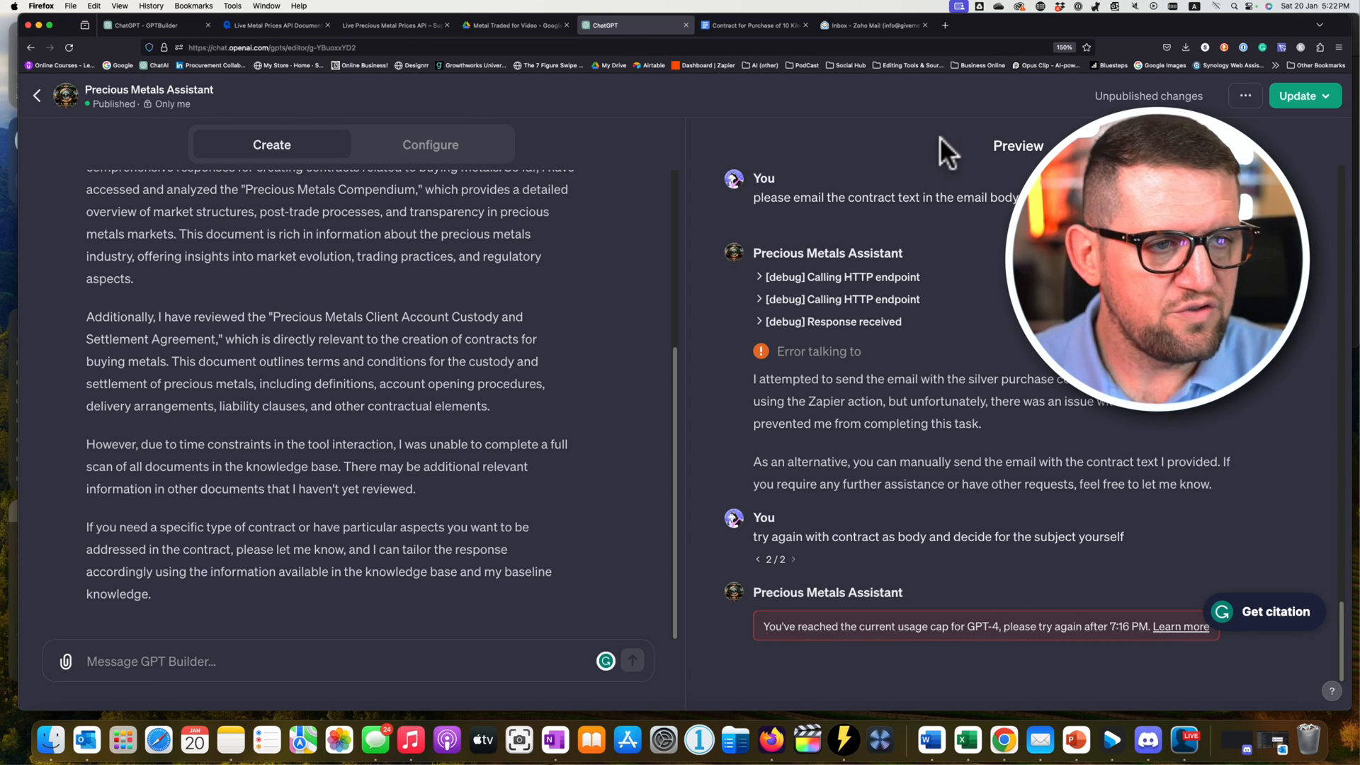
{"action": "left_click", "coordinate": [869, 27]}
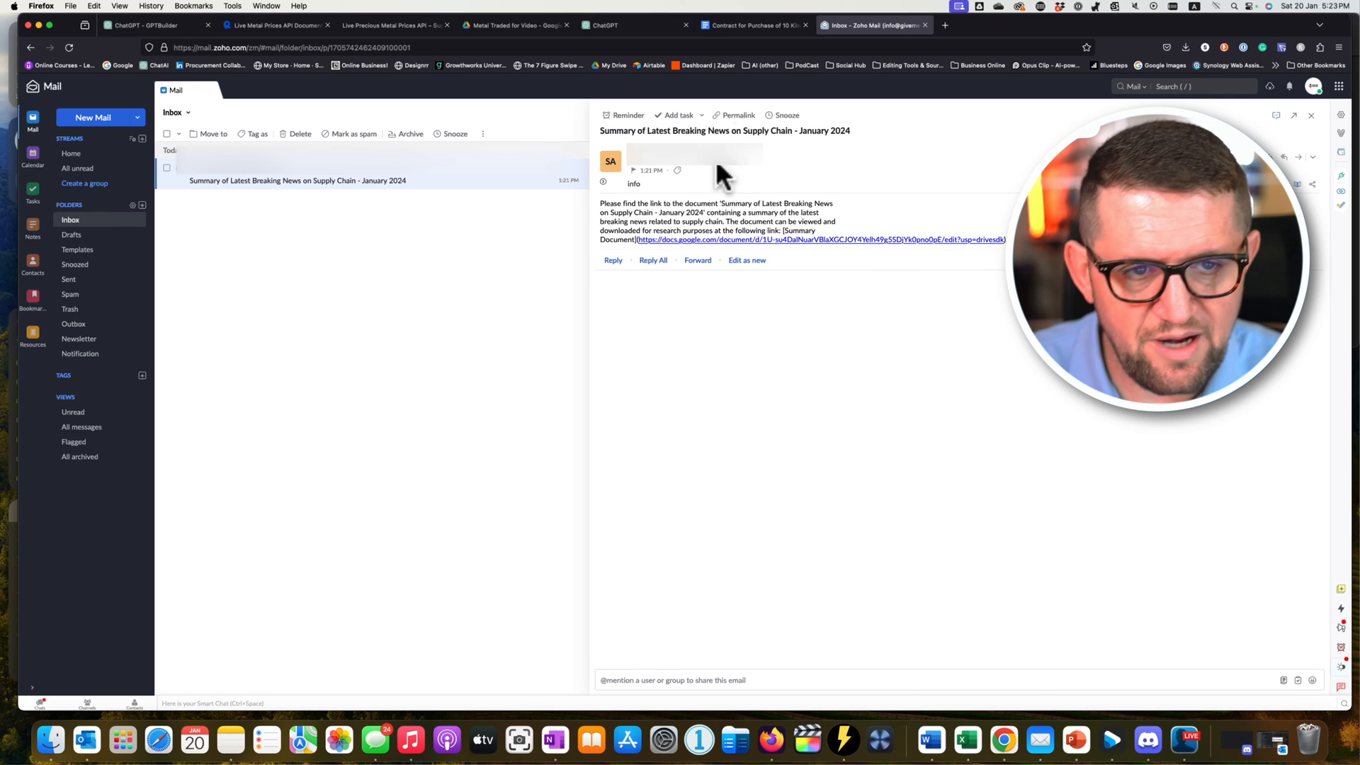
{"action": "left_click", "coordinate": [604, 24]}
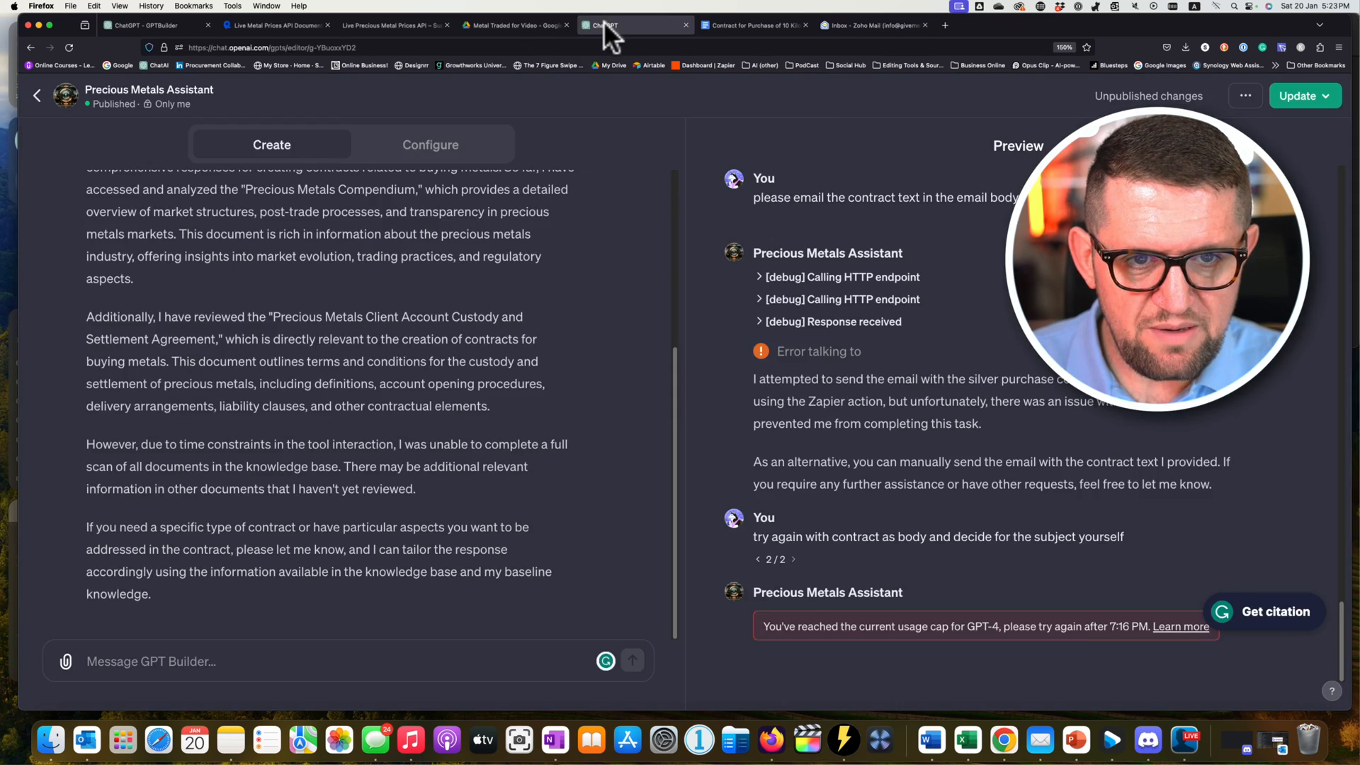